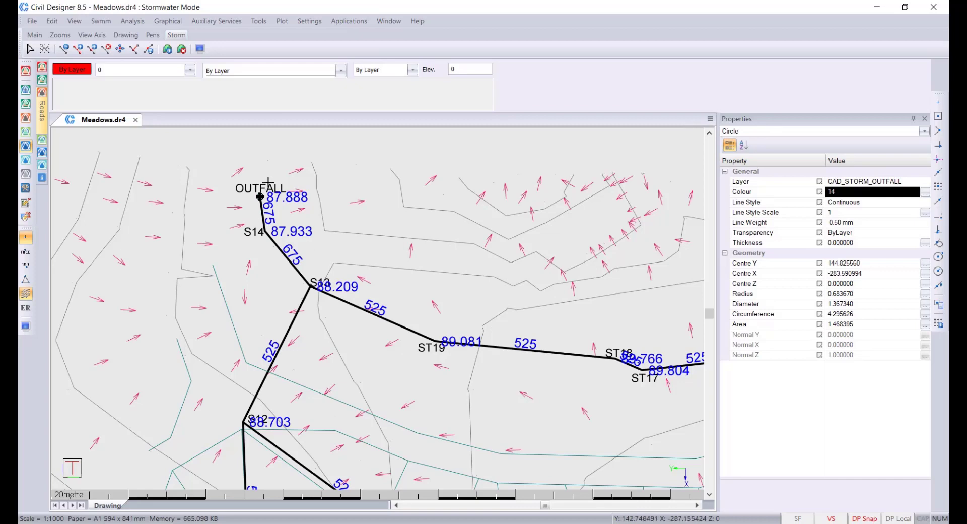
# - Check the layers of the pipe line between S13 and ST19 and of its 525 diameter text
pyautogui.press('Escape')
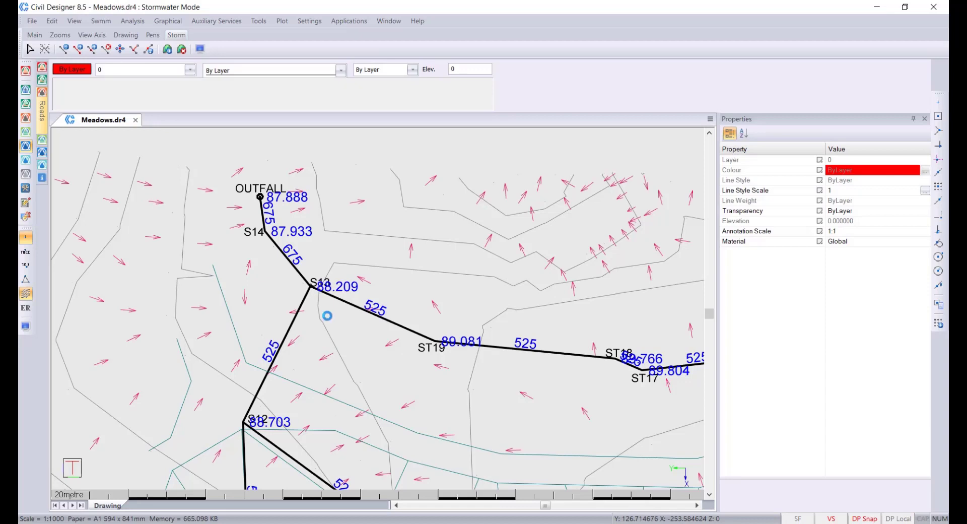
pyautogui.moveTo(330, 313); pyautogui.dragTo(324, 321, button='middle')
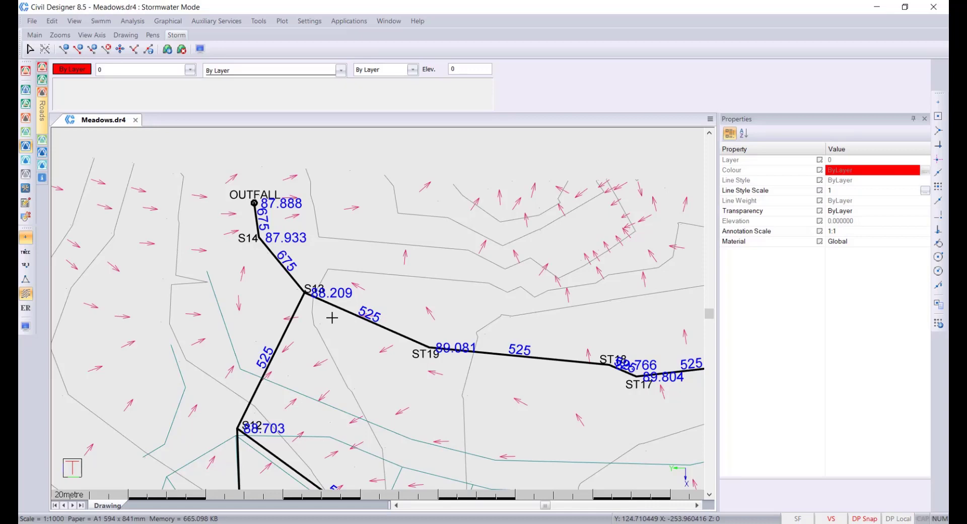
pyautogui.moveTo(349, 317); pyautogui.dragTo(344, 331, button='middle')
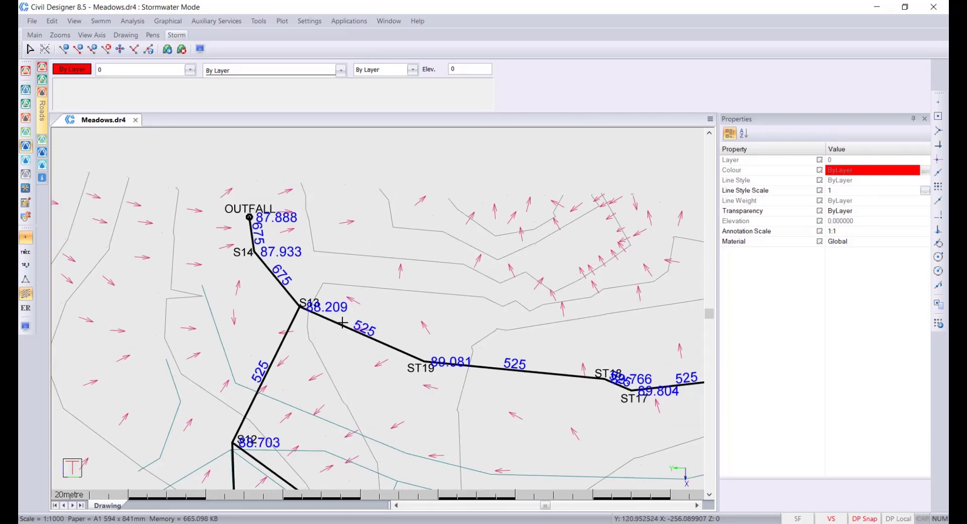
pyautogui.click(347, 336)
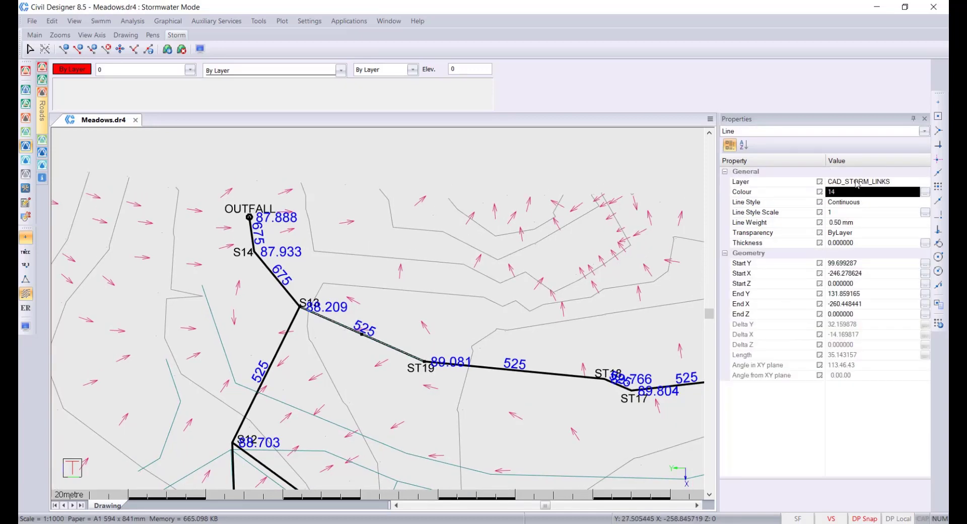
pyautogui.click(368, 324)
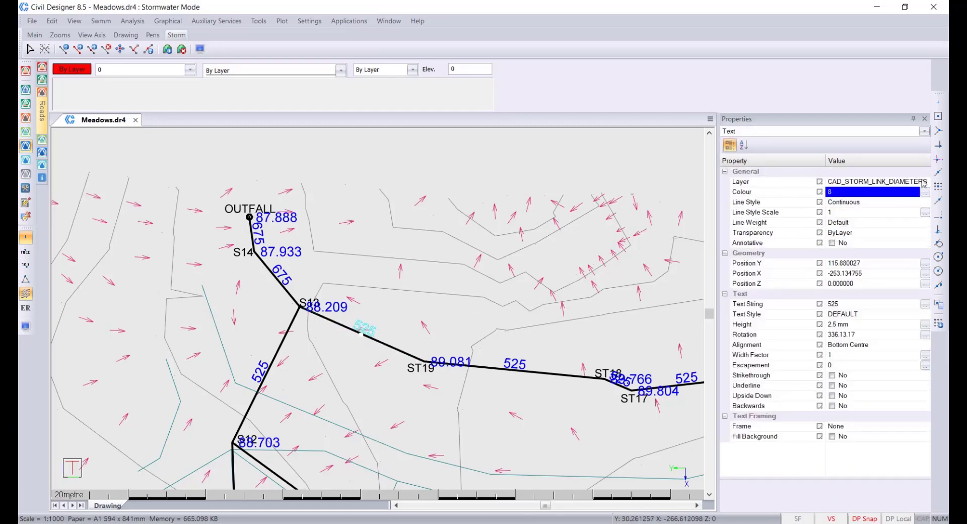
pyautogui.press('Escape')
# - Inspect where the pipe lines meet at node S13 by selecting each of the three lines in turn
pyautogui.scroll(4, 287, 301)
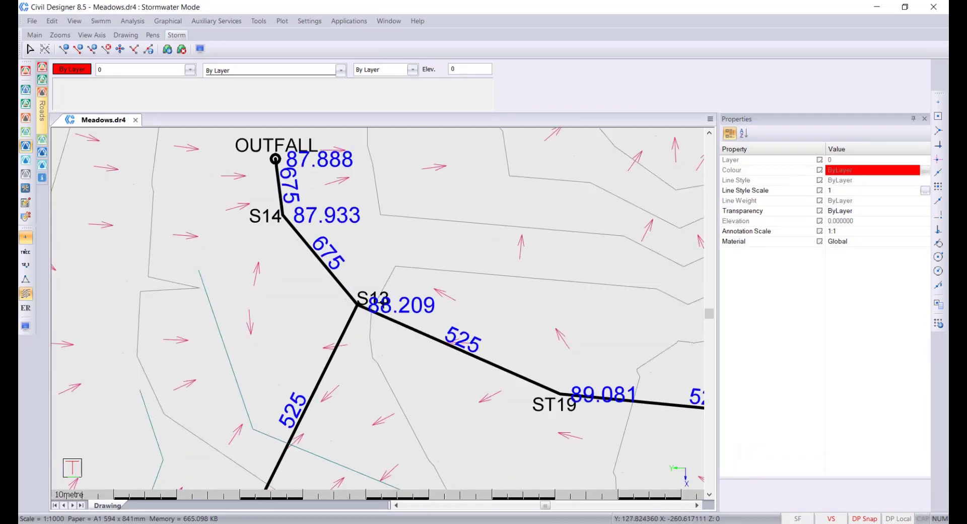
pyautogui.scroll(3, 278, 323)
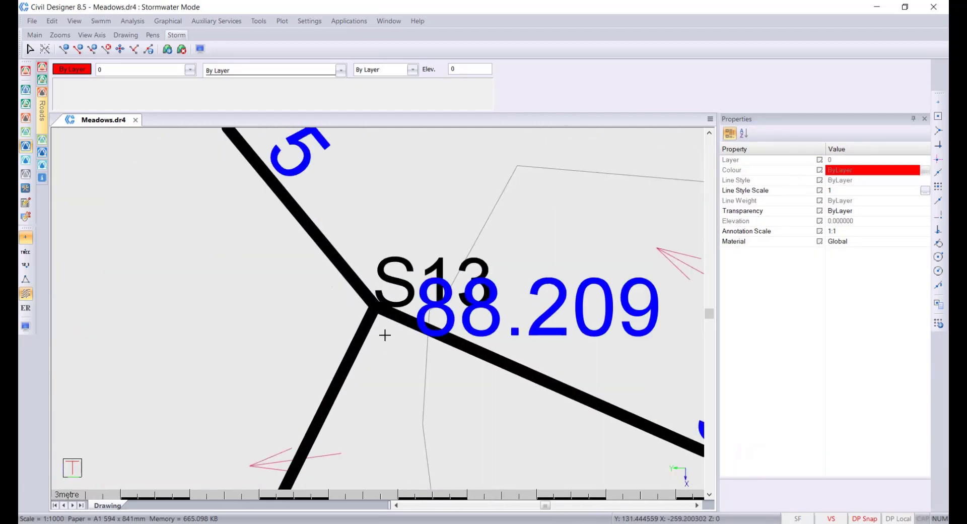
pyautogui.moveTo(363, 256); pyautogui.dragTo(321, 283)
pyautogui.press('Escape')
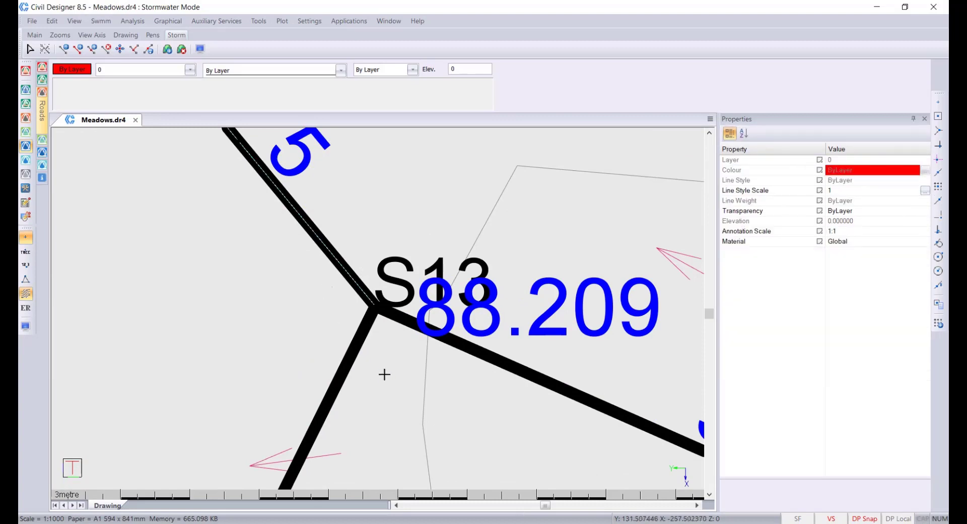
pyautogui.moveTo(377, 365); pyautogui.dragTo(327, 341)
pyautogui.press('Escape')
pyautogui.moveTo(587, 369); pyautogui.dragTo(511, 410)
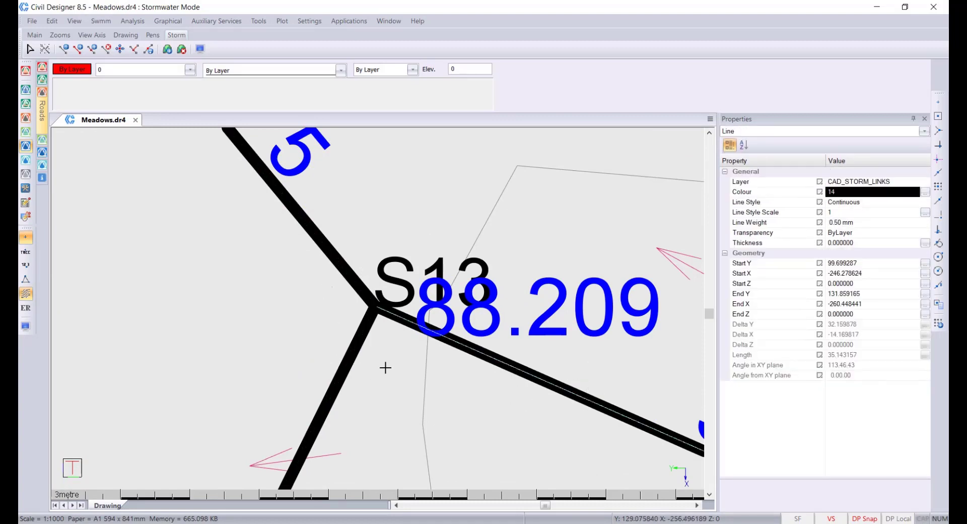
pyautogui.press('Escape')
pyautogui.moveTo(376, 354); pyautogui.dragTo(320, 320)
pyautogui.press('Escape')
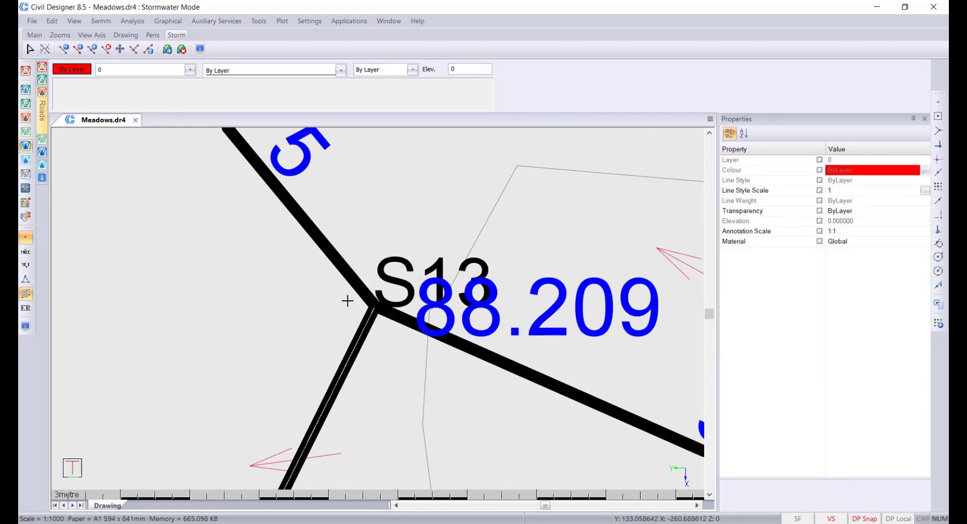
# - Check the layers of the S13 node name text and the invert level text beside it
pyautogui.click(399, 261)
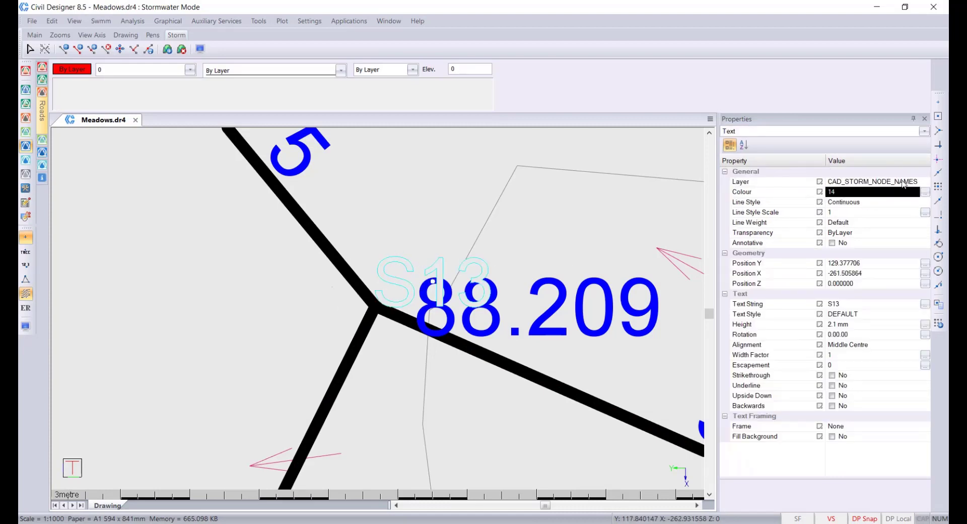
pyautogui.press('Escape')
pyautogui.click(597, 282)
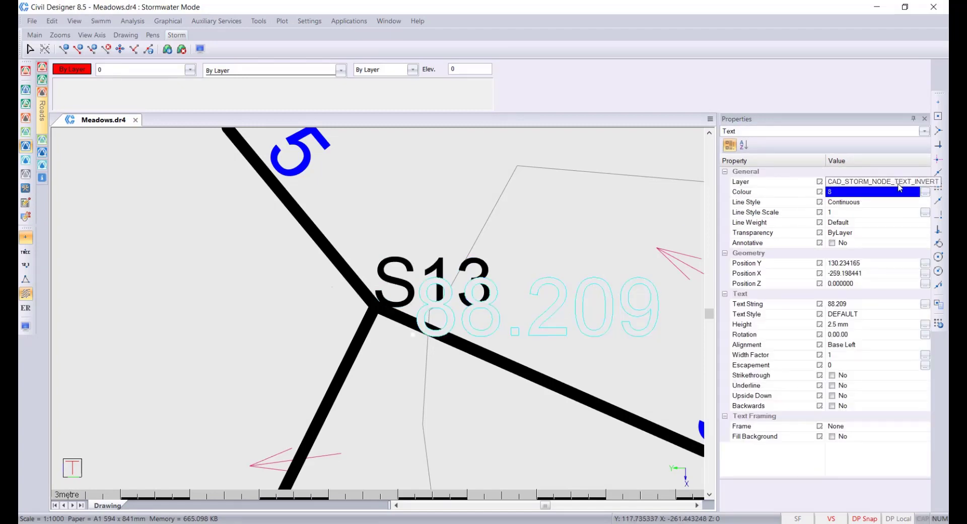
pyautogui.press('Escape')
# - Check the layer of the circle marking the OUTFALL node, and clear the selection
pyautogui.scroll(-5, 377, 315)
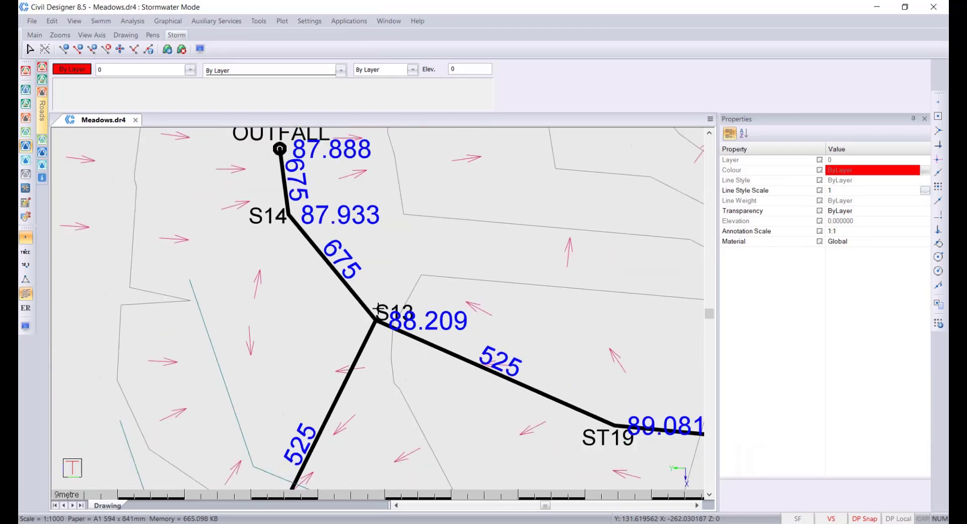
pyautogui.scroll(4, 298, 155)
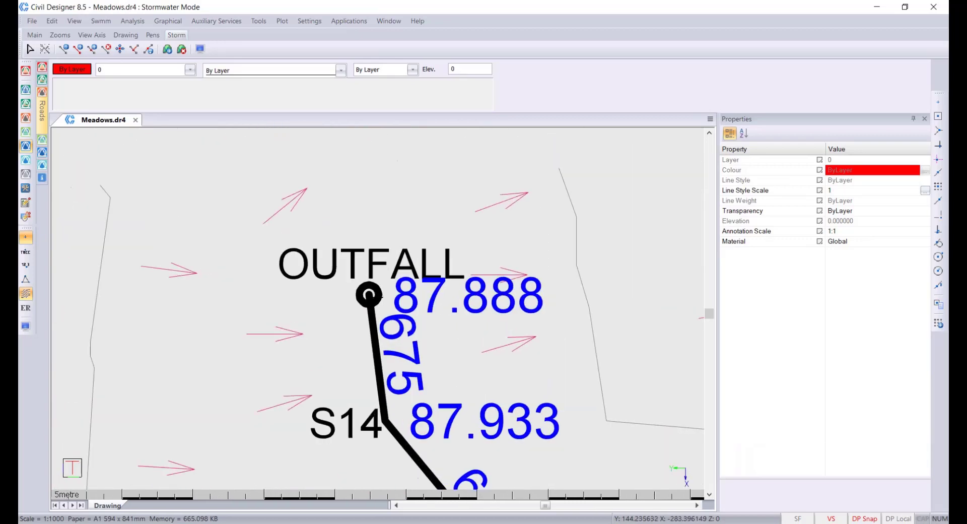
pyautogui.click(370, 295)
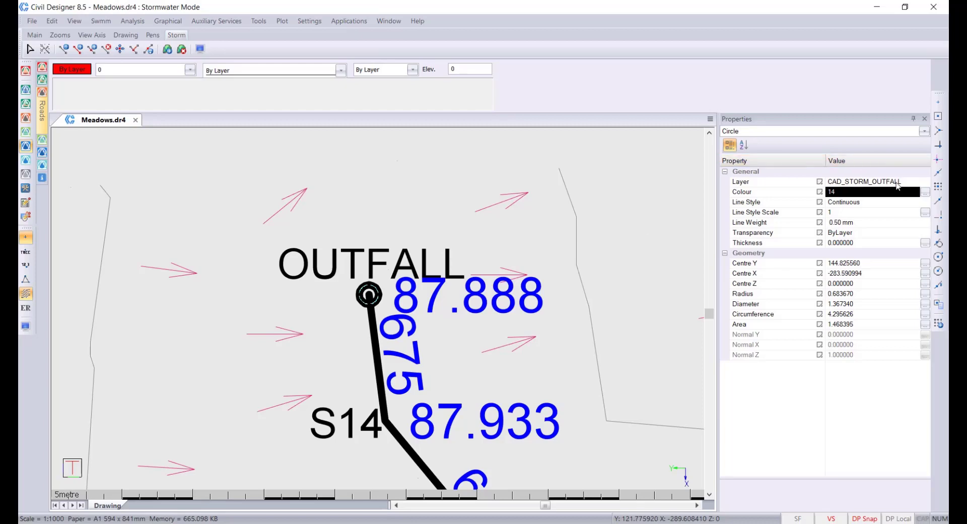
pyautogui.scroll(-7, 468, 376)
pyautogui.scroll(2, 401, 340)
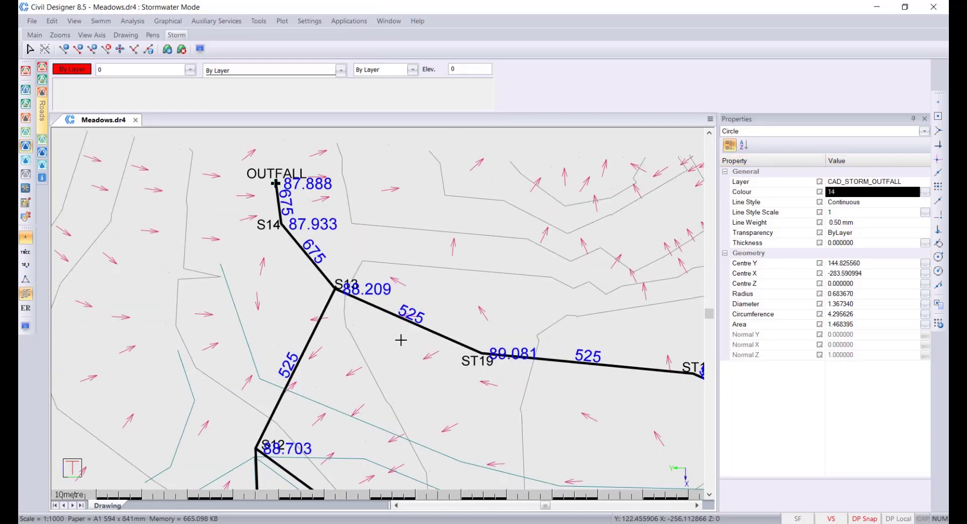
pyautogui.press('Escape')
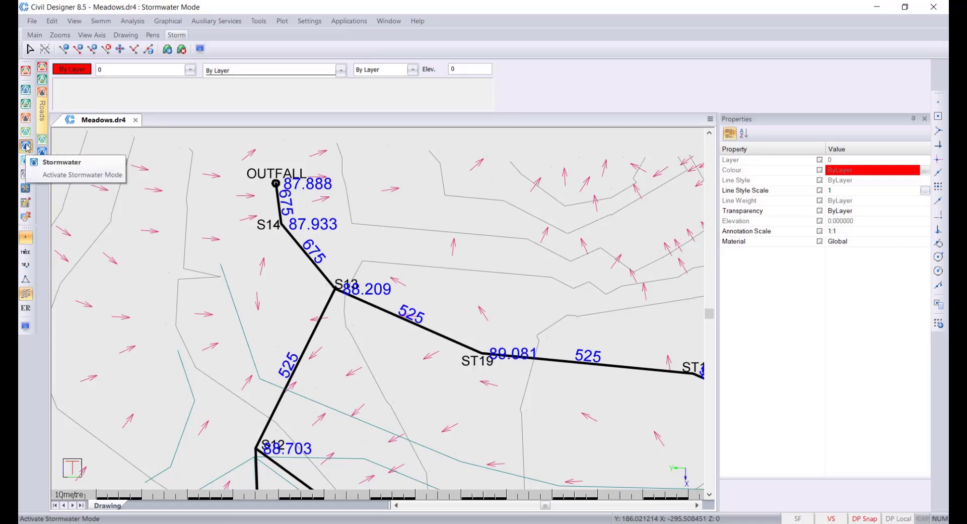
# - Create the stormwater data file Storm Model.st8 in the project settings, using the standard storm default file
pyautogui.click(33, 21)
pyautogui.click(73, 151)
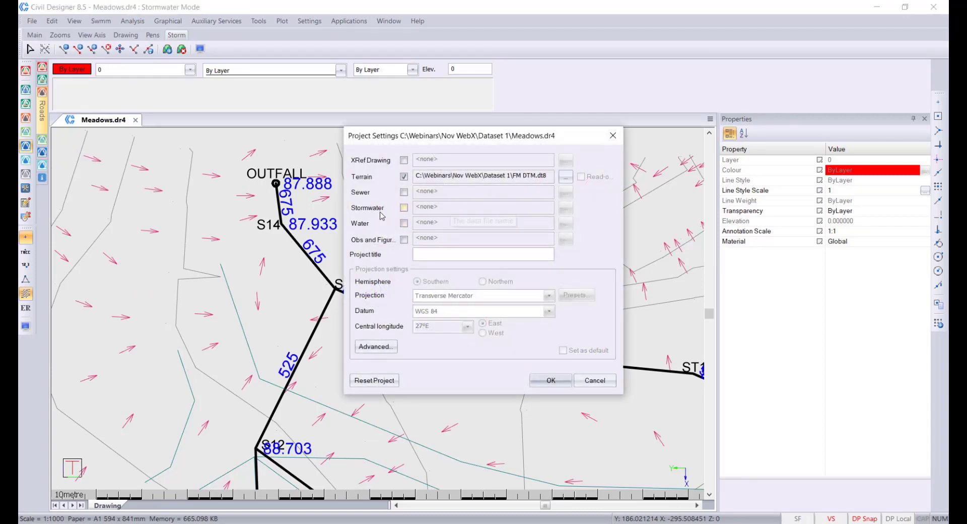
pyautogui.click(403, 208)
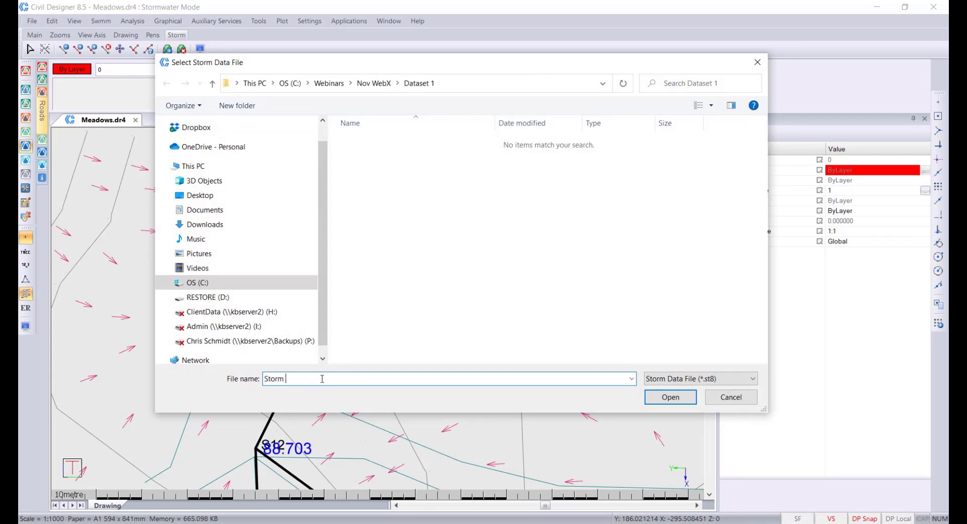
pyautogui.click(670, 397)
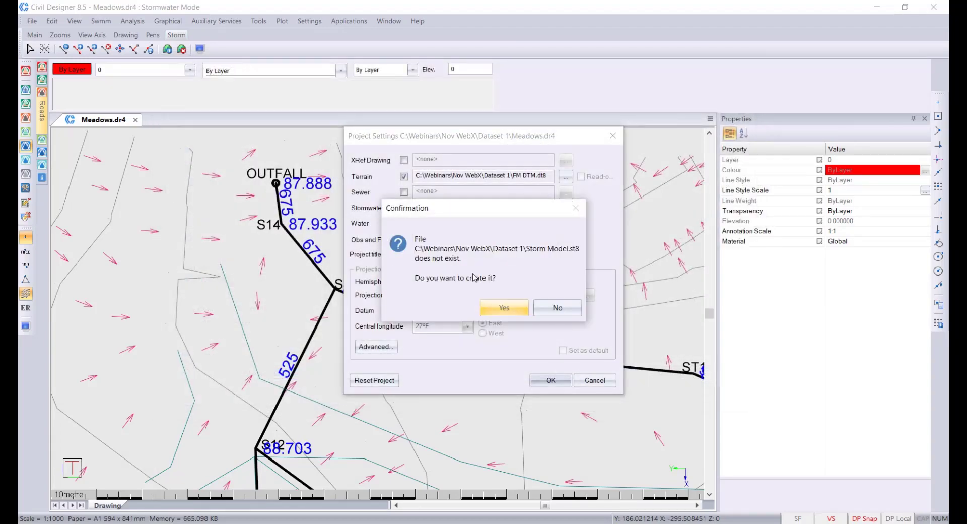
pyautogui.click(501, 308)
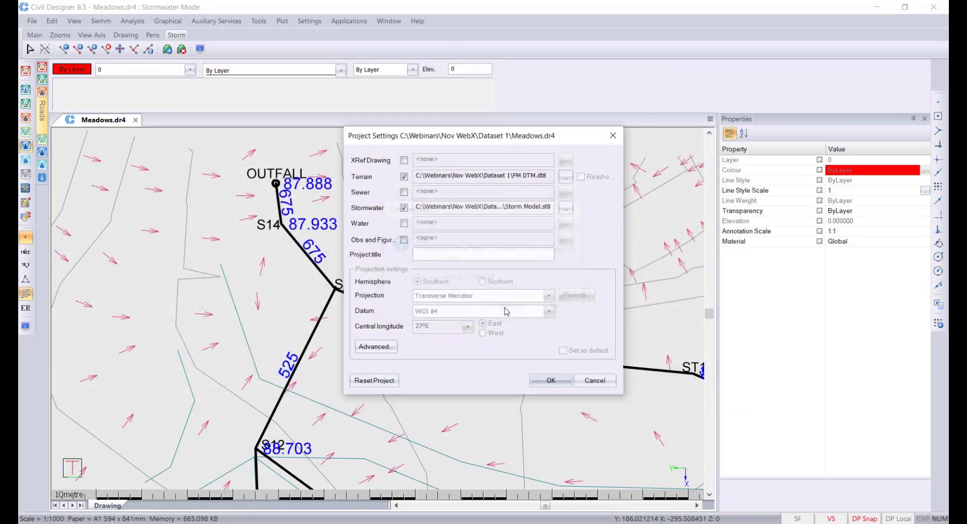
pyautogui.click(552, 381)
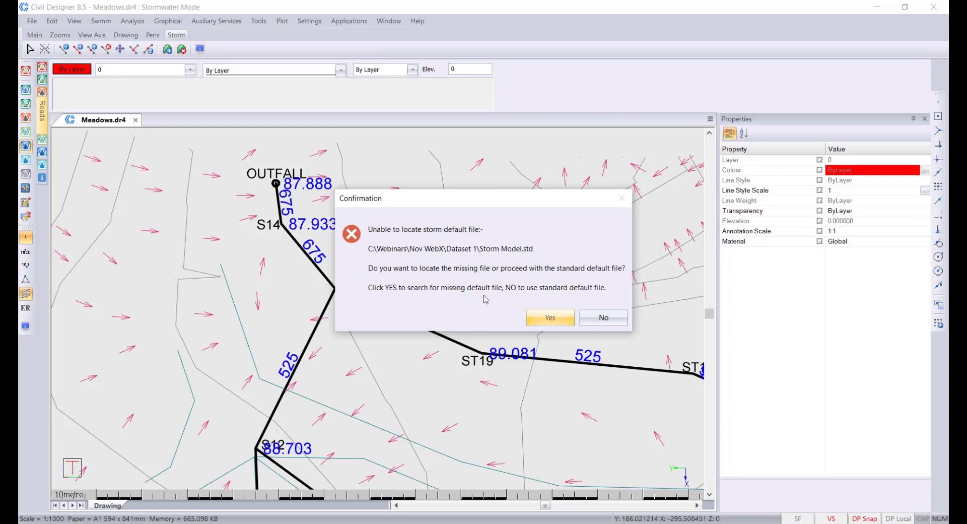
pyautogui.click(615, 322)
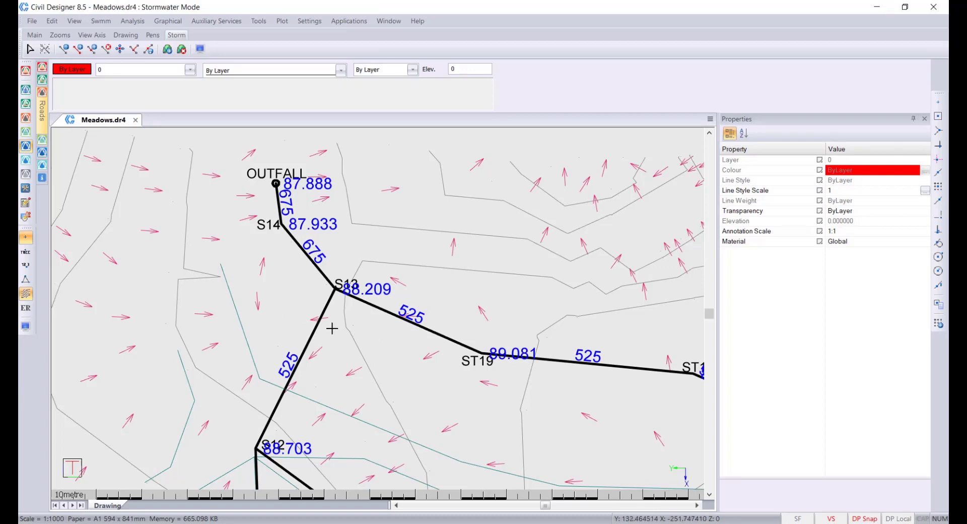
# - Set the pipe diameter in the stormwater default settings to Autosizing
pyautogui.moveTo(334, 323); pyautogui.dragTo(304, 326, button='middle')
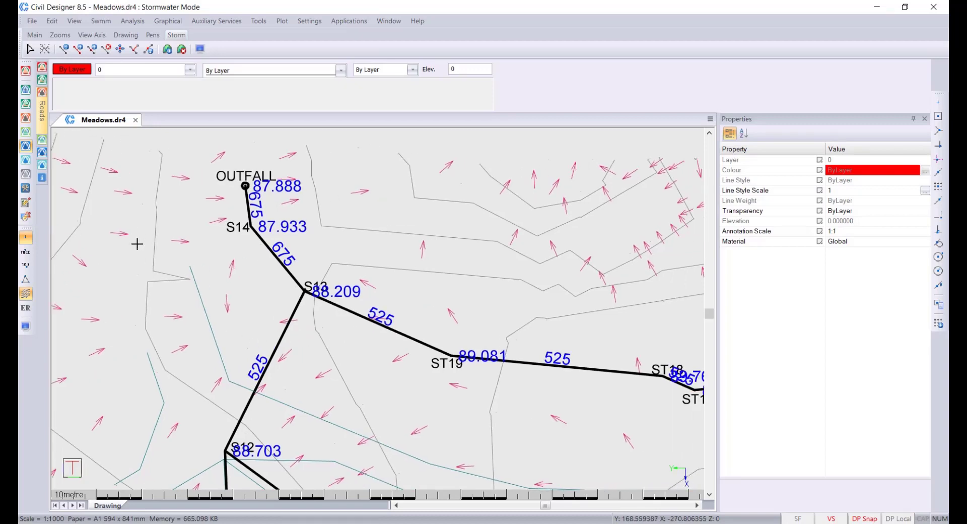
pyautogui.click(52, 21)
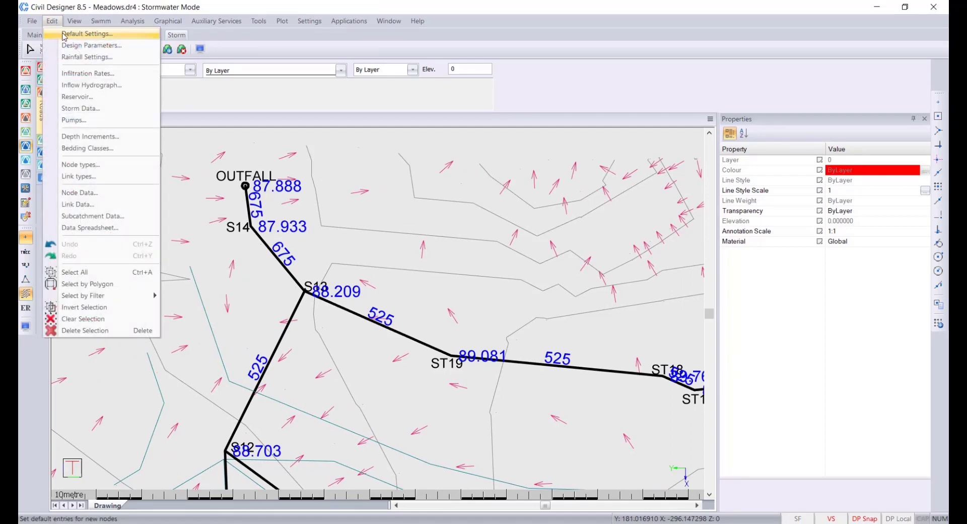
pyautogui.click(64, 35)
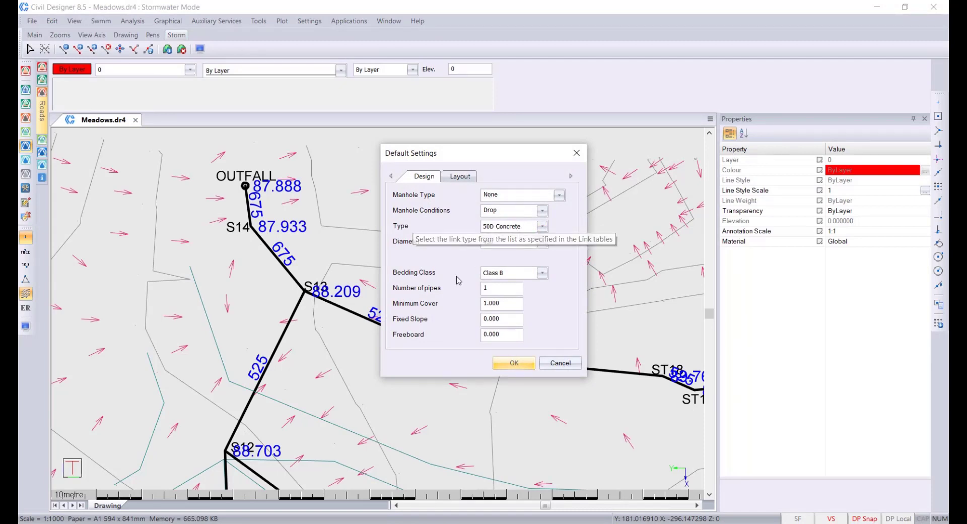
pyautogui.click(542, 241)
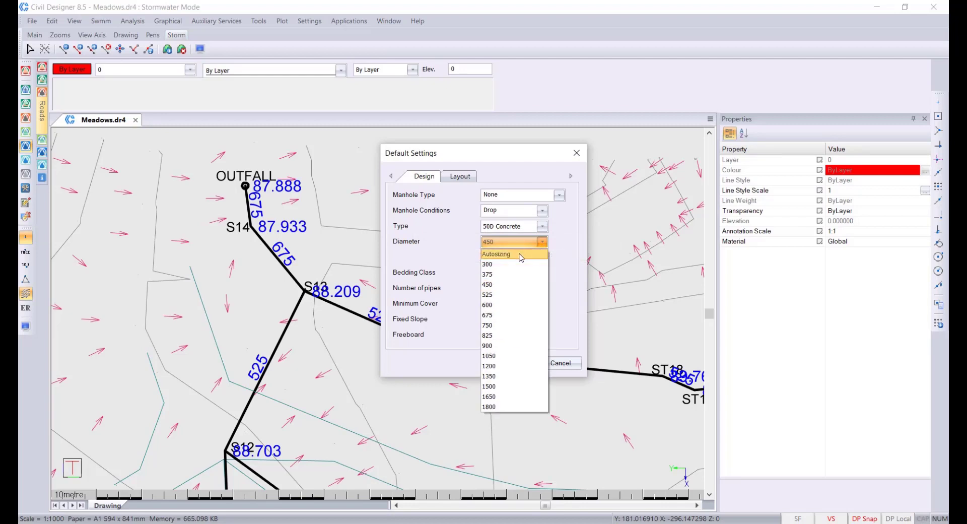
pyautogui.click(493, 250)
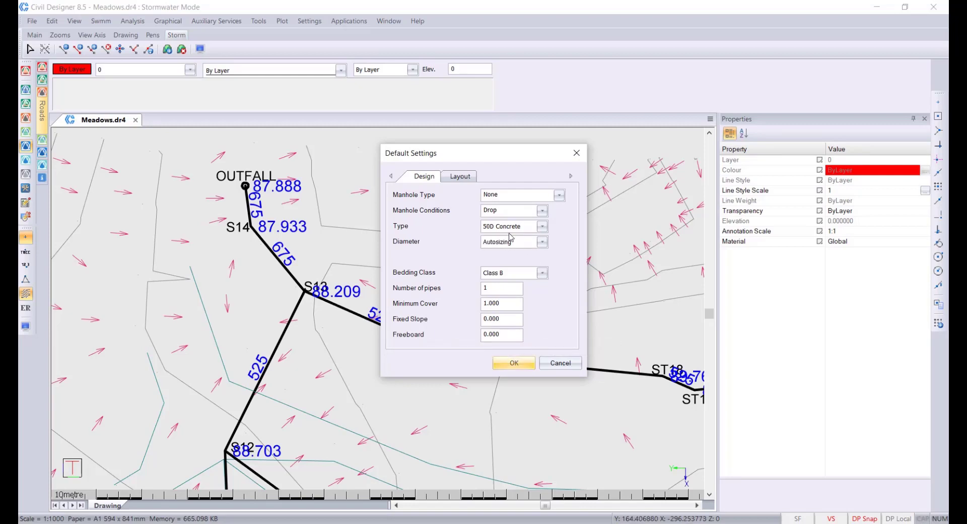
pyautogui.click(519, 365)
# - Examine the pipe sizes in the 50D Concrete link table against the diameters in the drawing, and close the table
pyautogui.click(52, 21)
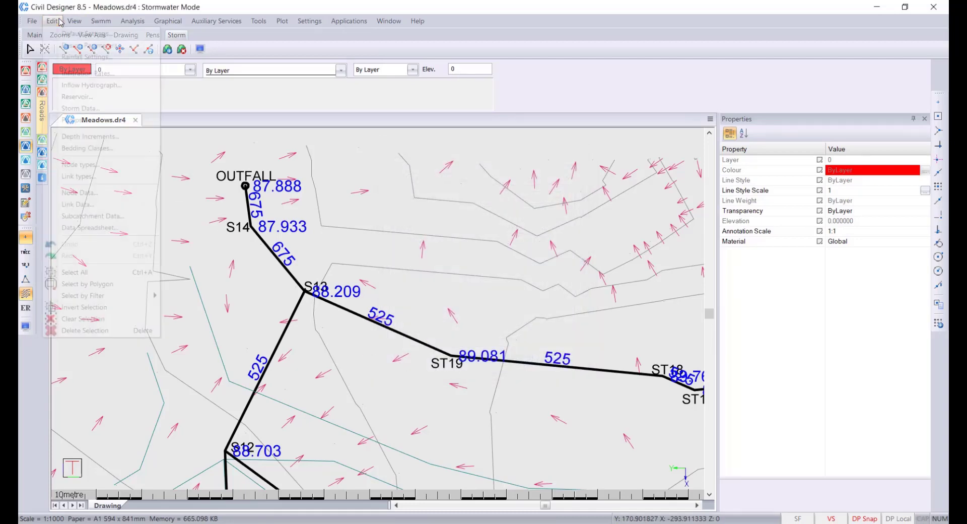
pyautogui.click(115, 179)
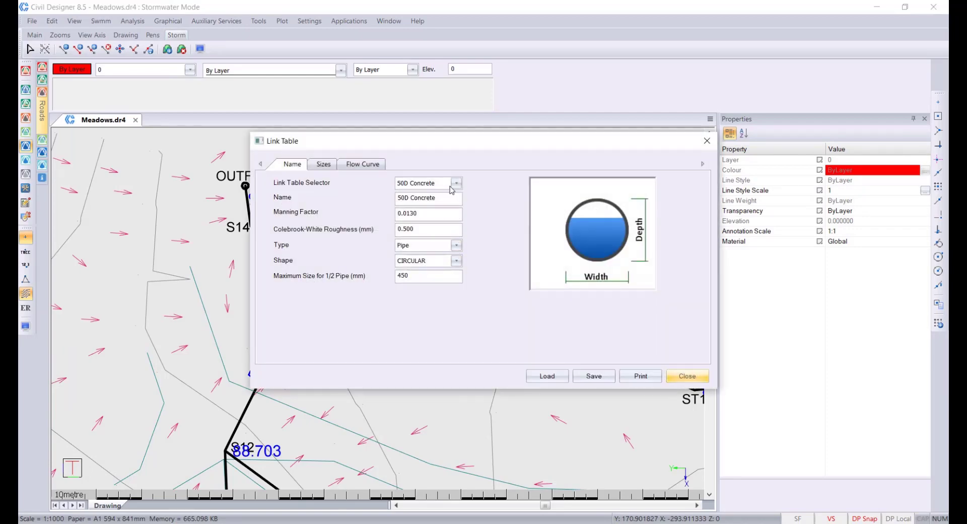
pyautogui.click(456, 183)
pyautogui.scroll(5, 411, 196)
pyautogui.click(408, 197)
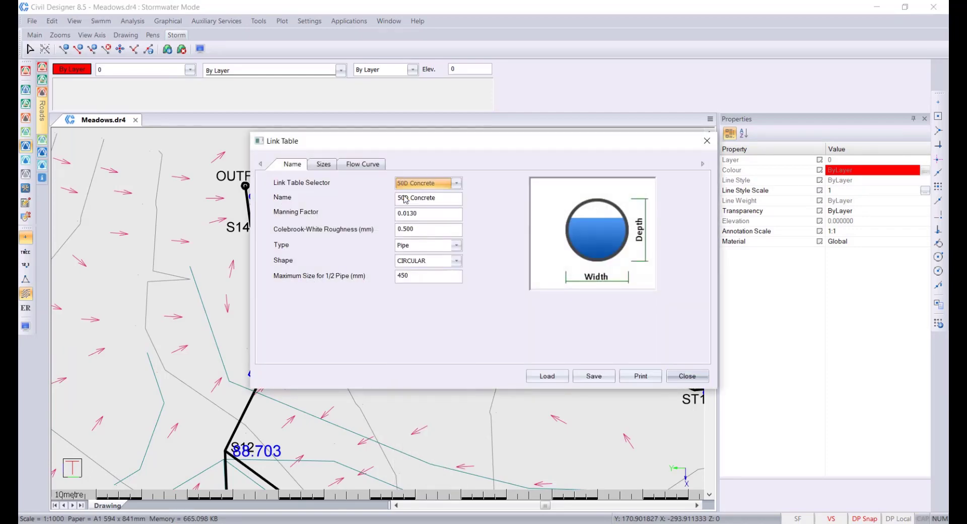
pyautogui.click(324, 165)
pyautogui.moveTo(364, 141); pyautogui.dragTo(545, 52)
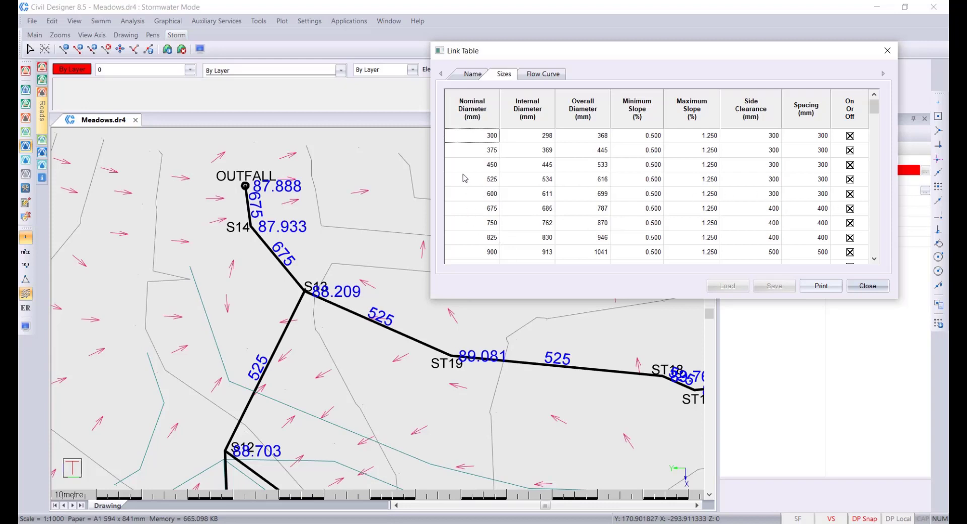
pyautogui.rightClick(482, 169)
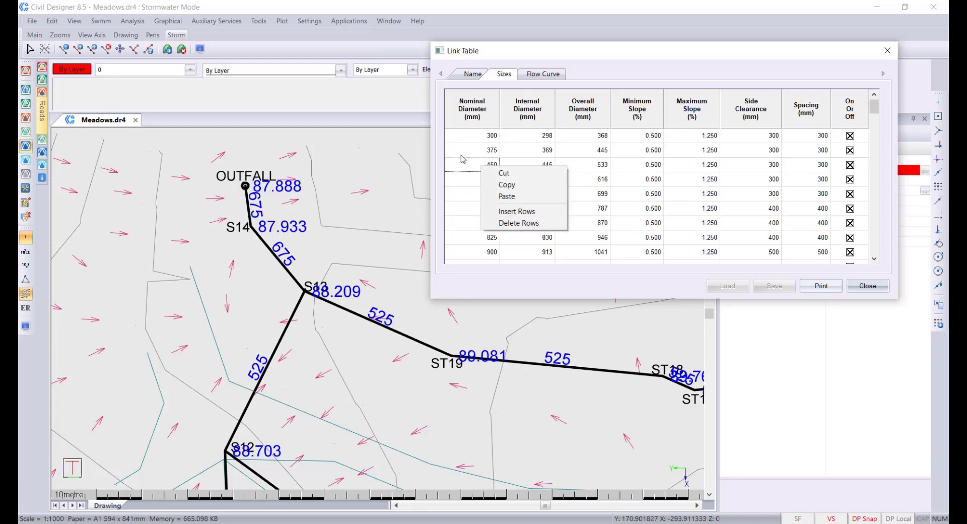
pyautogui.click(465, 169)
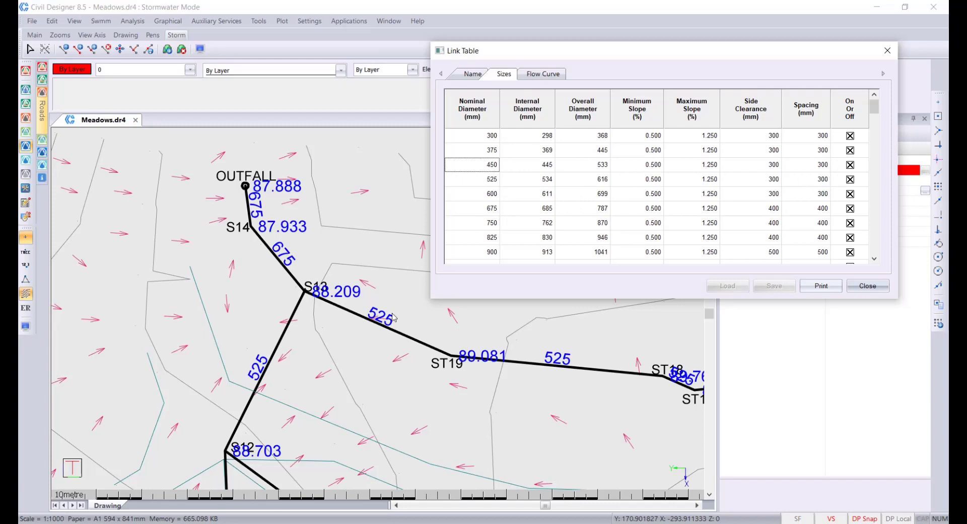
pyautogui.click(867, 286)
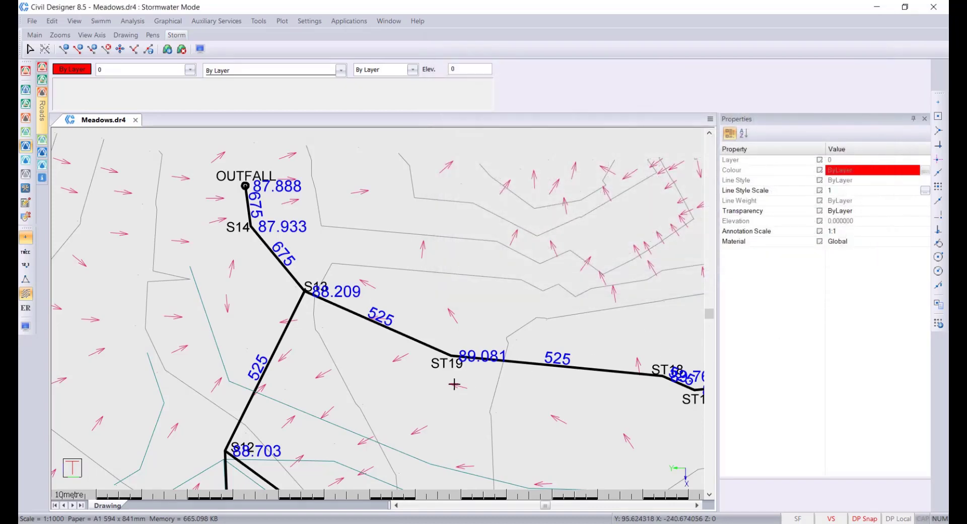
# - Check the layer of the diameter text on the pipe between S13 and ST19, and clear the selection
pyautogui.click(381, 314)
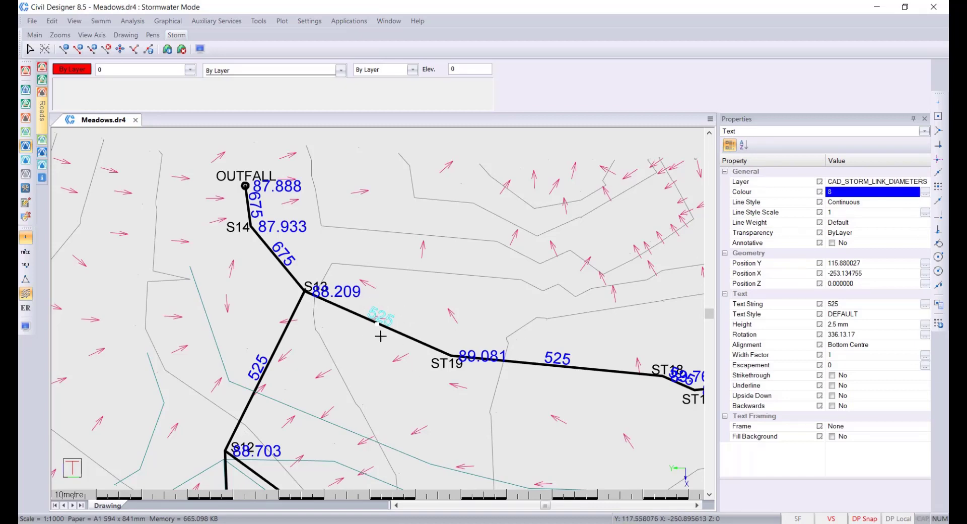
pyautogui.press('Escape')
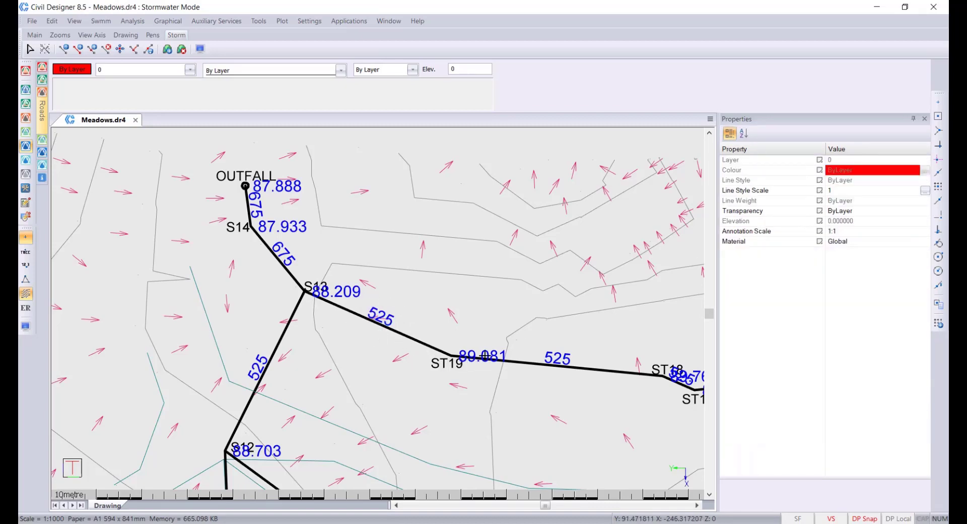
pyautogui.scroll(4, 459, 373)
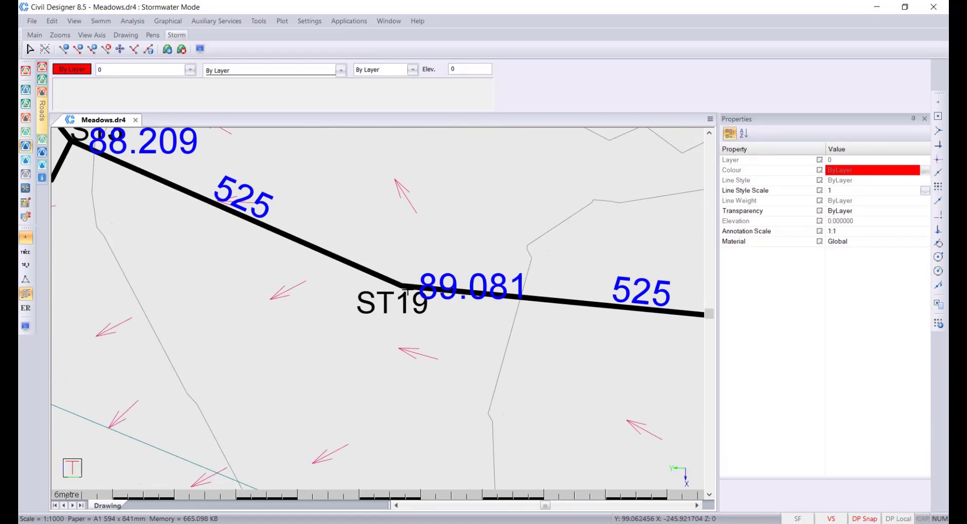
pyautogui.scroll(-3, 406, 290)
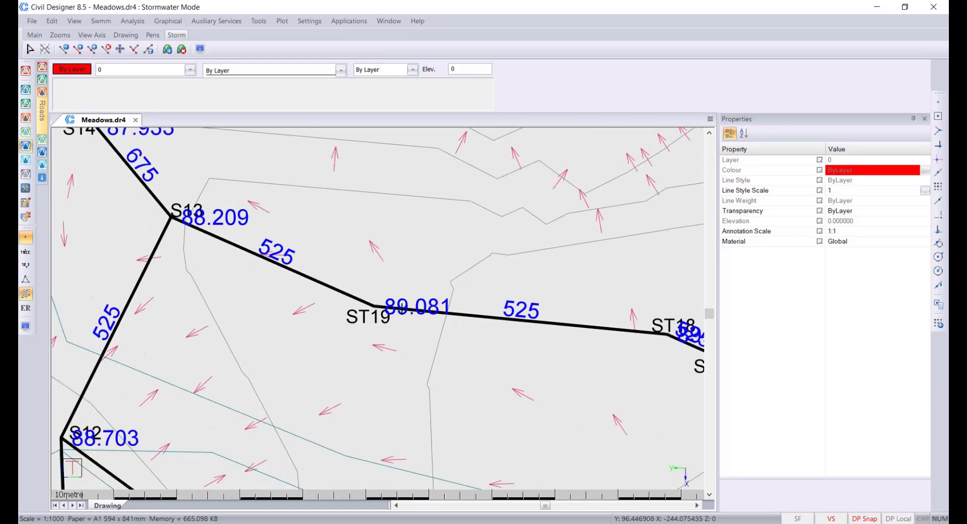
# - Convert the drawing entities on the CAD_STORM layers for outfalls, node names, node inverts, links and link diameters into stormwater data
pyautogui.scroll(-5, 391, 324)
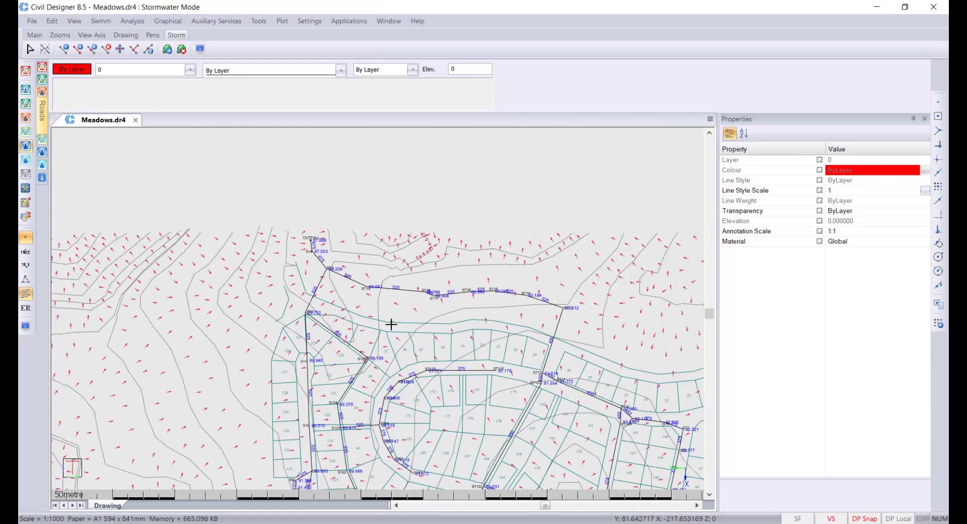
pyautogui.scroll(-3, 391, 324)
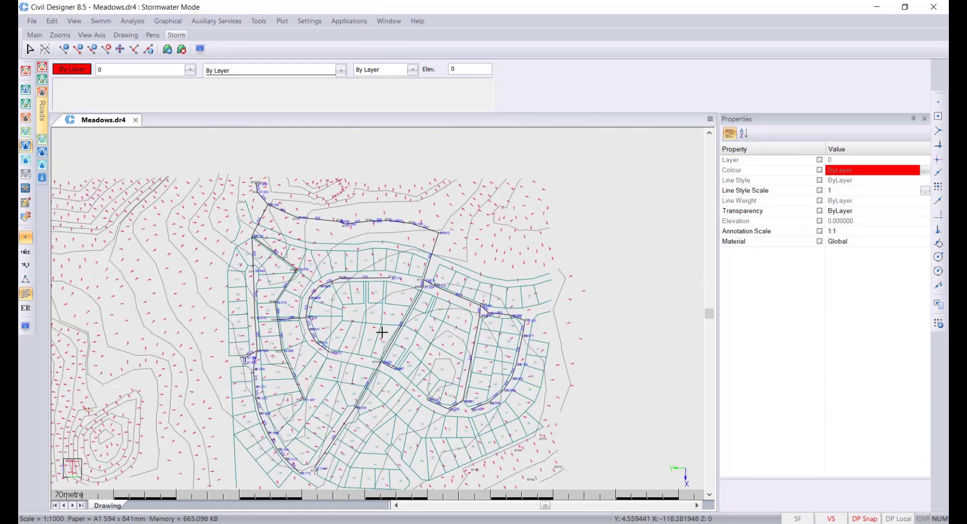
pyautogui.moveTo(382, 332); pyautogui.dragTo(373, 291, button='middle')
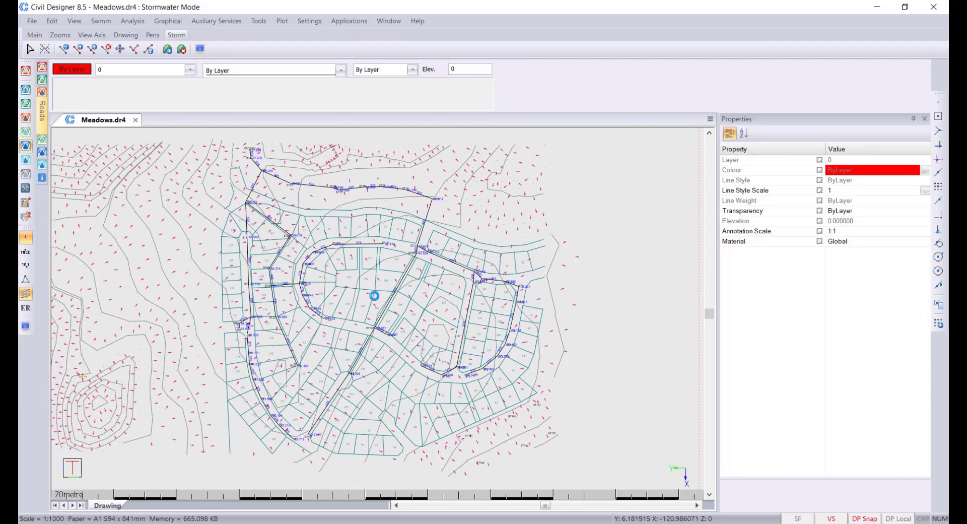
pyautogui.click(32, 23)
pyautogui.moveTo(117, 187)
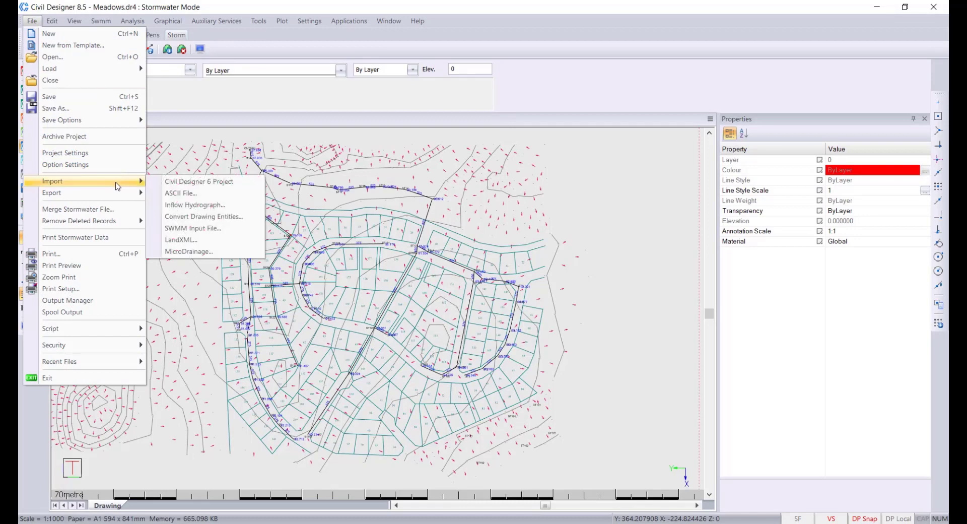
pyautogui.click(251, 217)
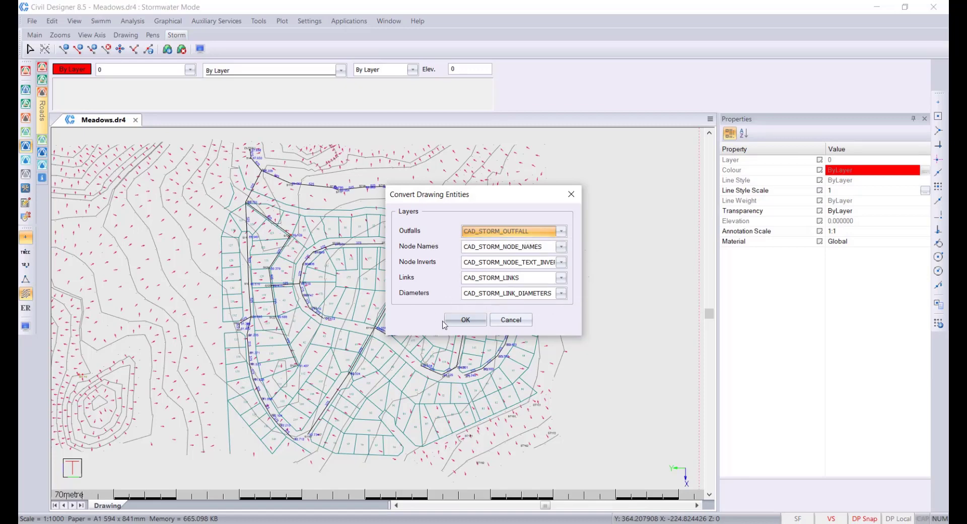
pyautogui.click(462, 320)
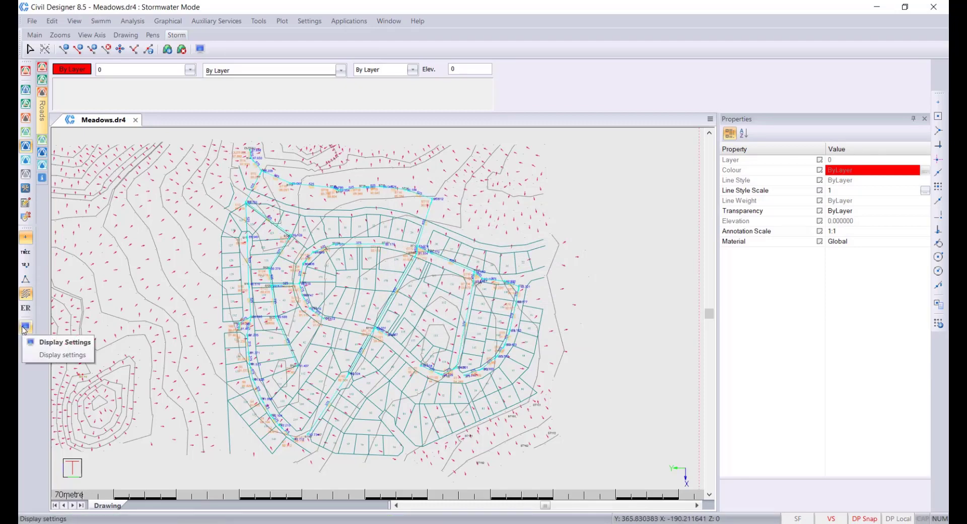
# - Review the node and link annotation texts in the storm display settings, and close the settings
pyautogui.click(25, 327)
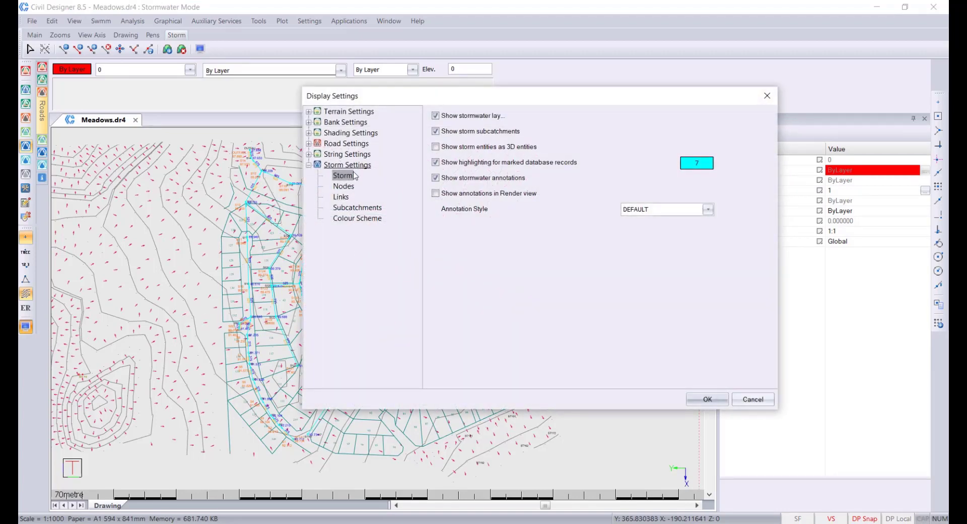
pyautogui.click(344, 185)
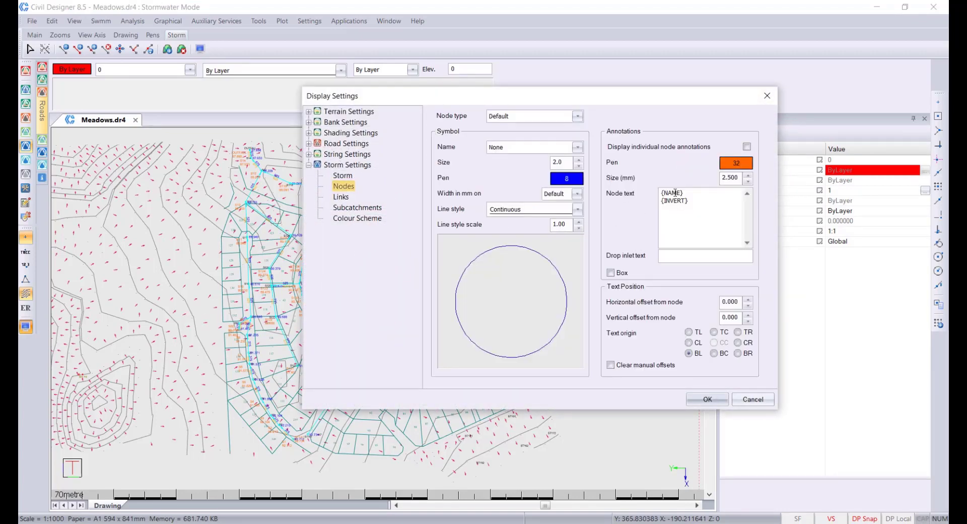
pyautogui.moveTo(668, 193); pyautogui.dragTo(685, 193)
pyautogui.click(700, 206)
pyautogui.rightClick(696, 203)
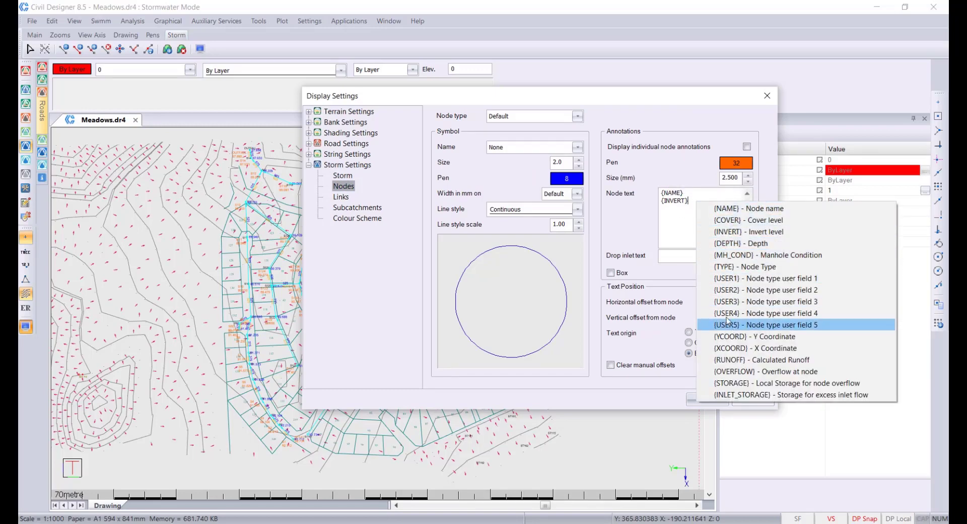
pyautogui.click(698, 192)
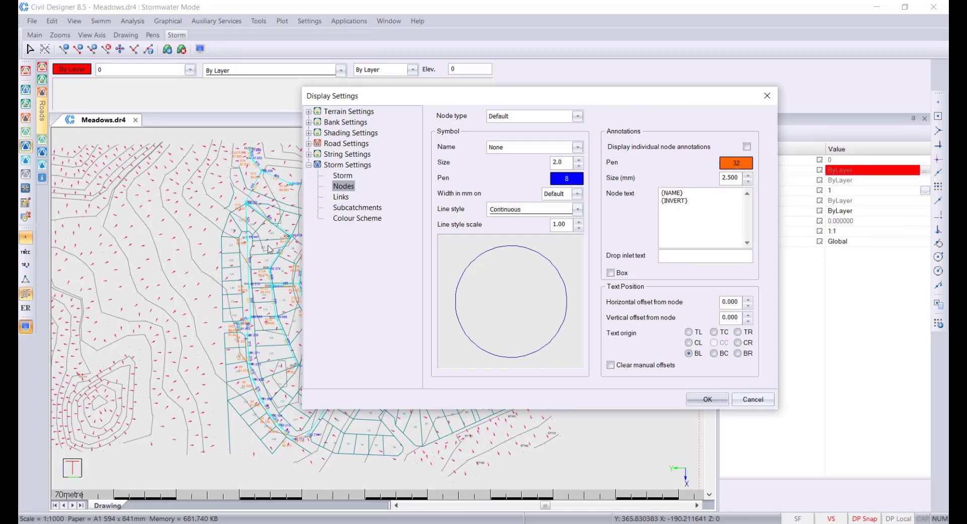
pyautogui.click(342, 197)
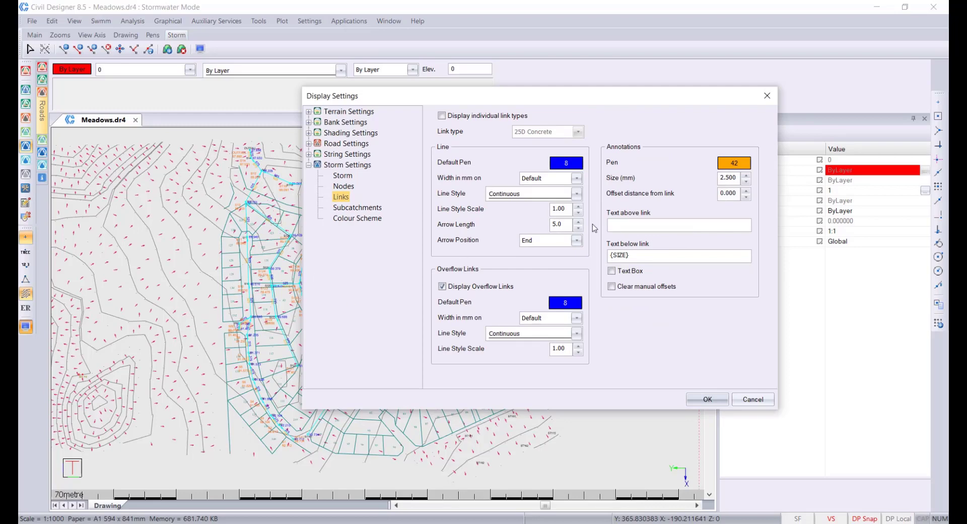
pyautogui.click(706, 399)
# - Inspect the converted node S13 and its properties, and compare the link and node annotations with the original CAD text along the network
pyautogui.scroll(5, 283, 188)
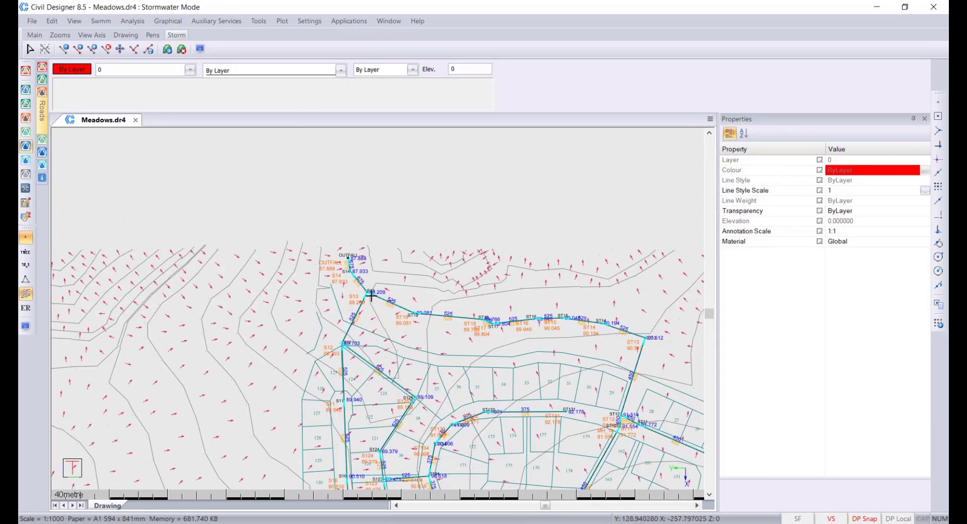
pyautogui.scroll(5, 377, 308)
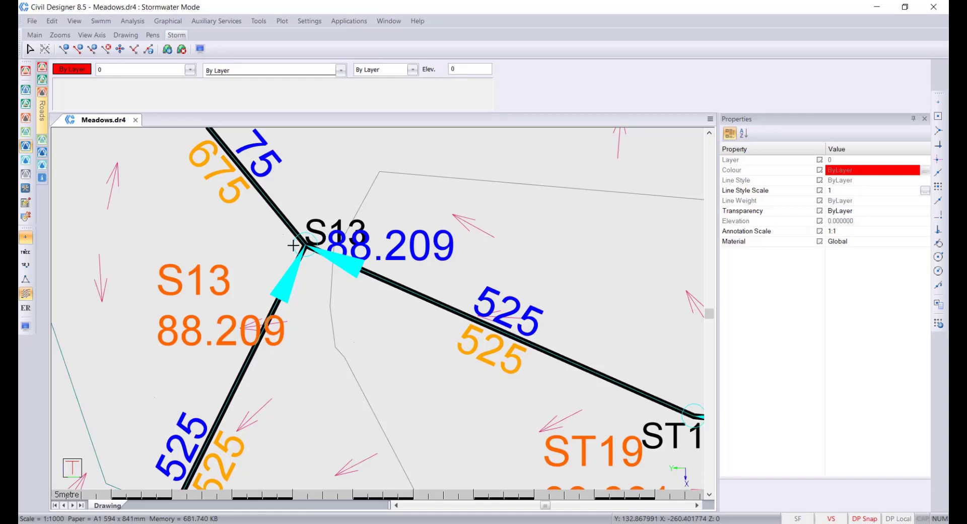
pyautogui.click(197, 290)
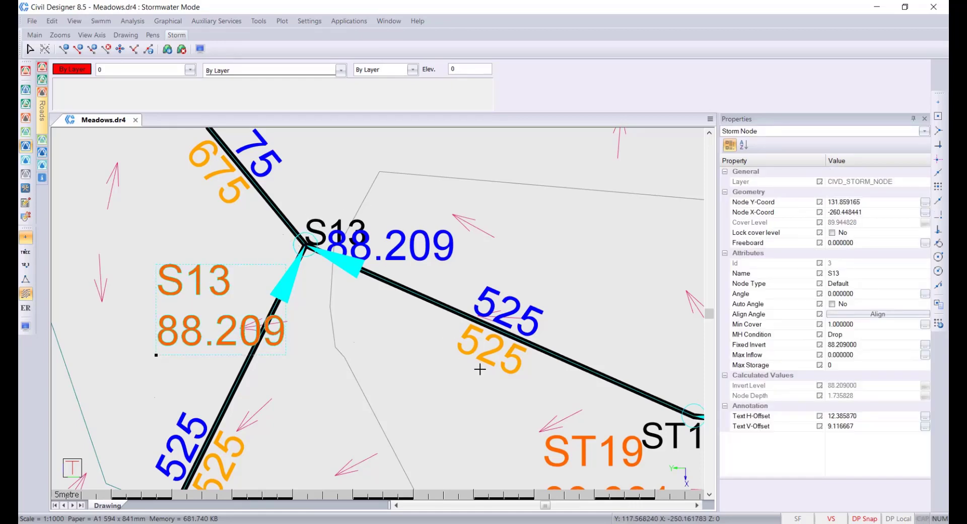
pyautogui.moveTo(527, 386); pyautogui.dragTo(414, 278, button='middle')
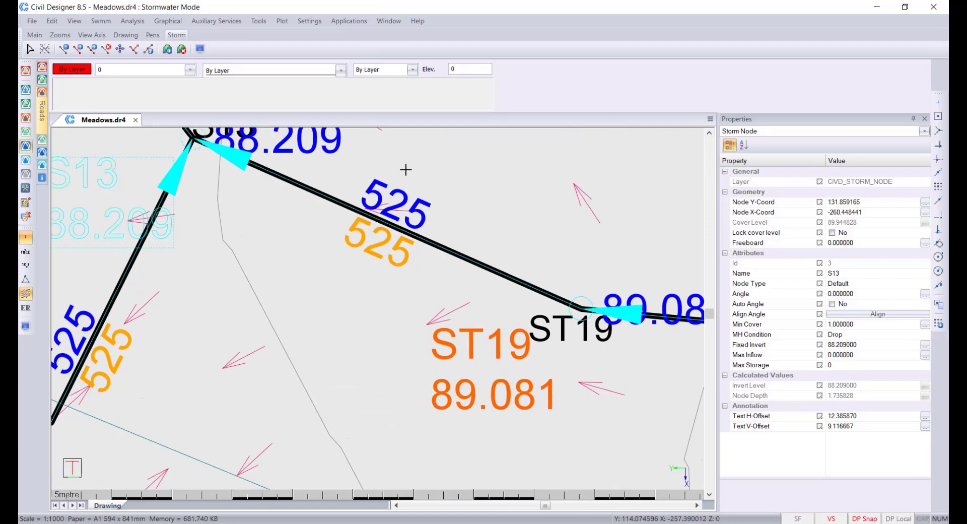
pyautogui.moveTo(395, 247); pyautogui.dragTo(378, 308, button='middle')
pyautogui.scroll(-4, 378, 308)
pyautogui.moveTo(614, 428); pyautogui.dragTo(452, 355, button='middle')
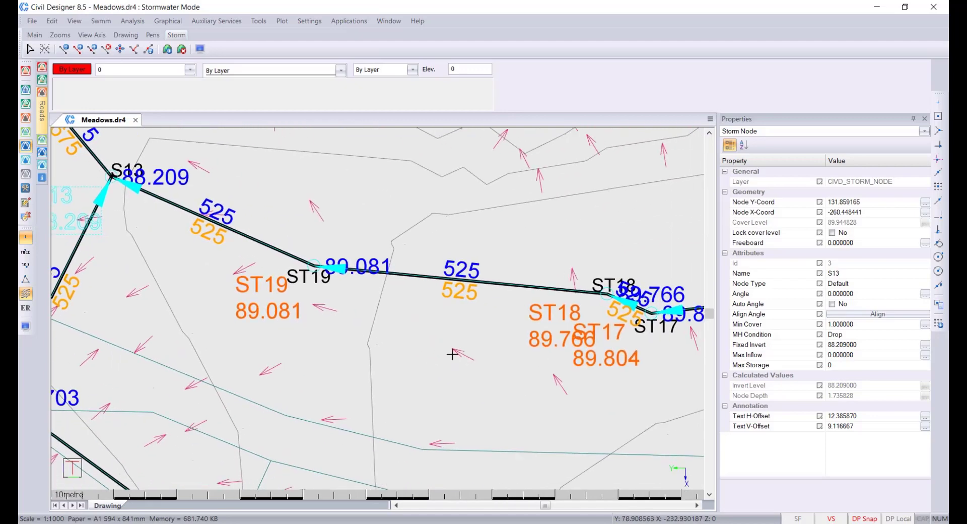
pyautogui.moveTo(587, 399); pyautogui.dragTo(378, 308, button='middle')
pyautogui.scroll(-2, 411, 358)
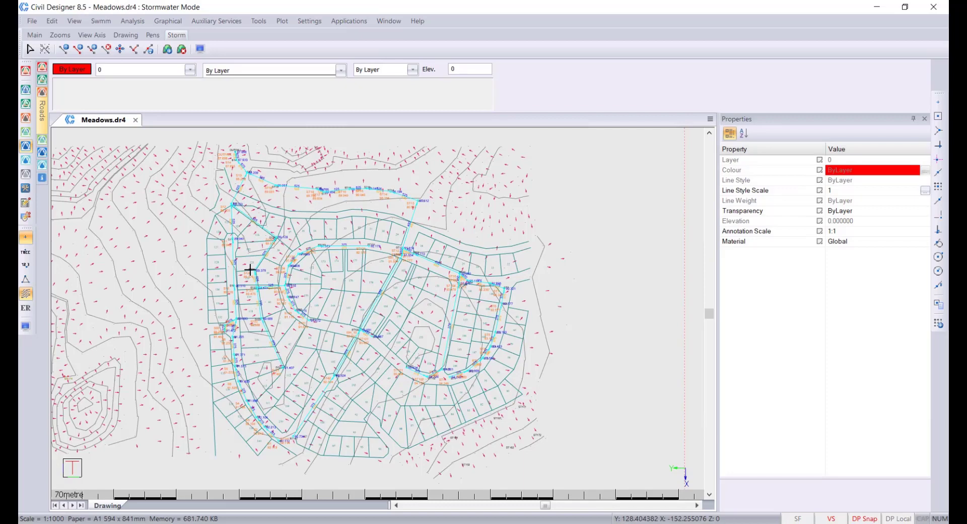
# - Switch to the Civil Designer website in the browser and open its FAQ videos page
pyautogui.moveTo(966, 181); pyautogui.dragTo(370, 4)
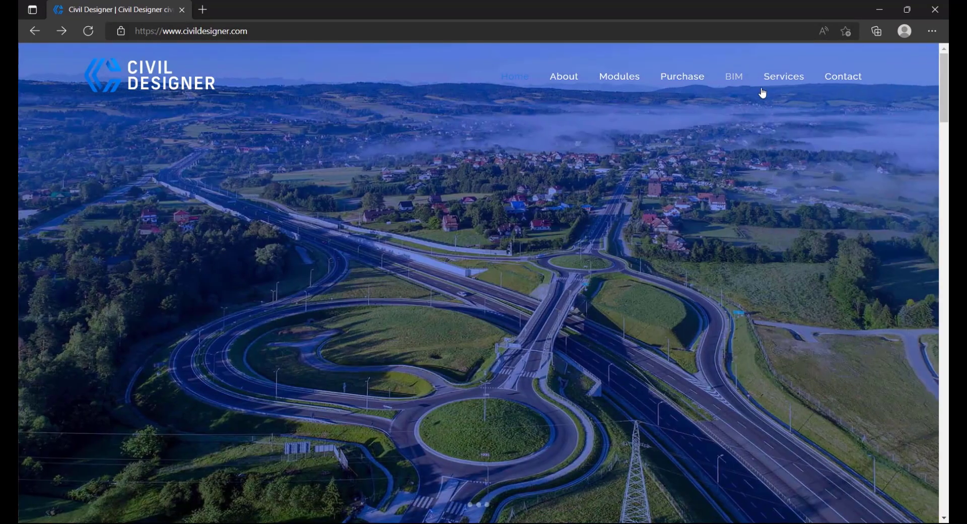
pyautogui.click(783, 85)
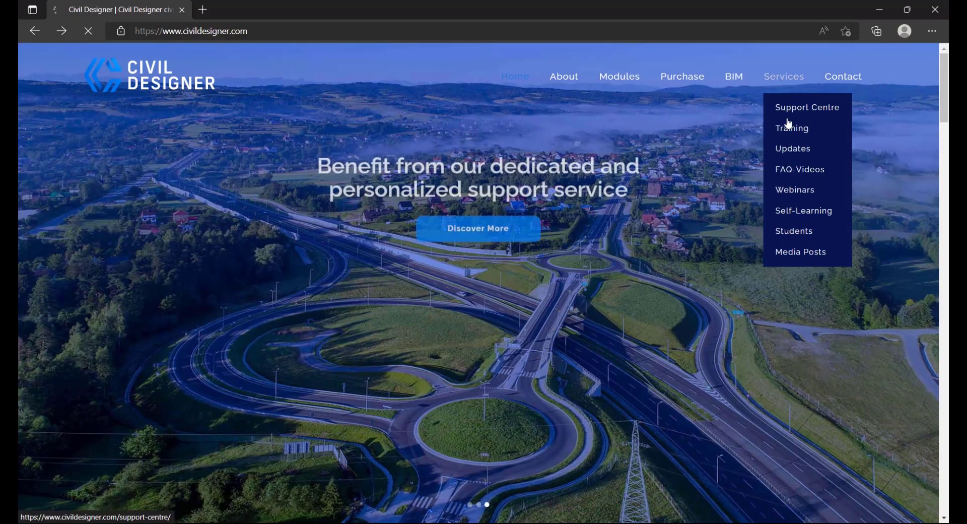
pyautogui.moveTo(788, 81)
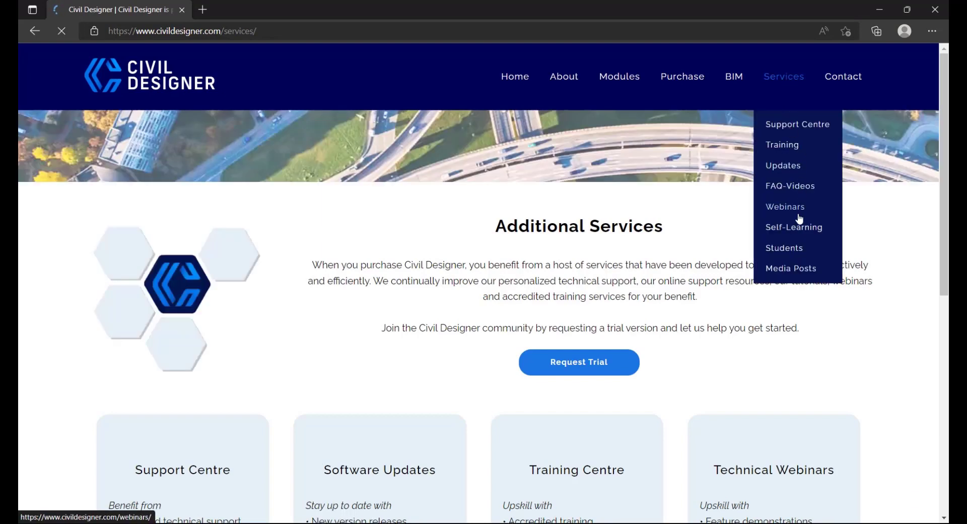
pyautogui.click(792, 187)
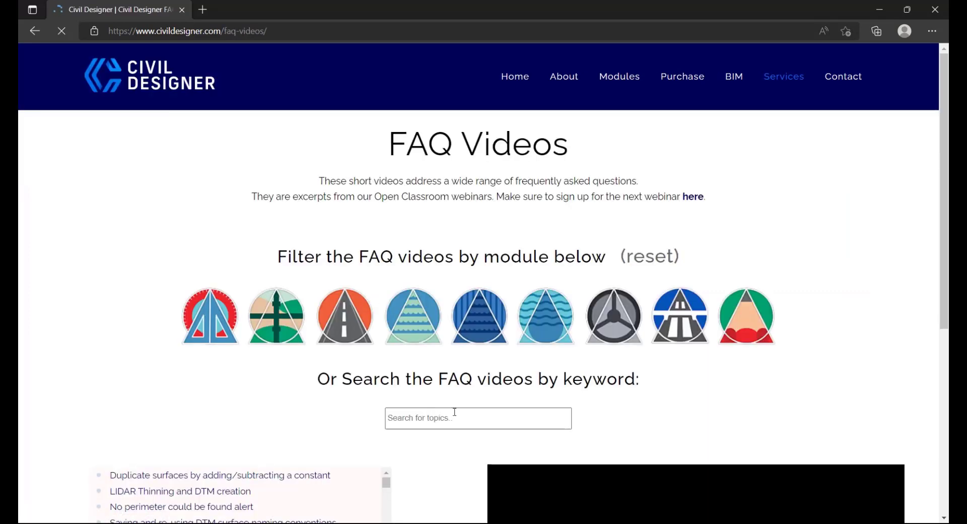
# - Search the FAQ videos for "gis", and return to the Meadows drawing in Civil Designer
pyautogui.click(449, 418)
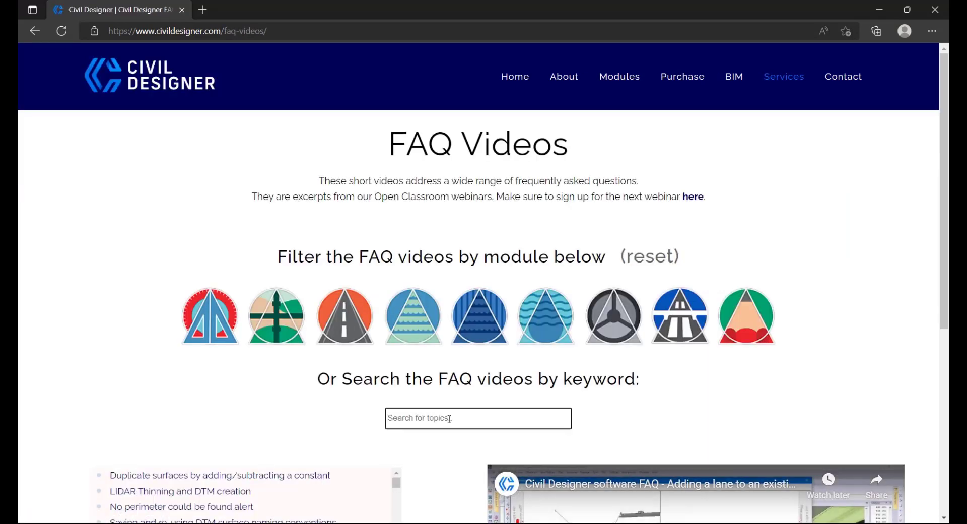
pyautogui.write('gis')
pyautogui.scroll(-3, 186, 448)
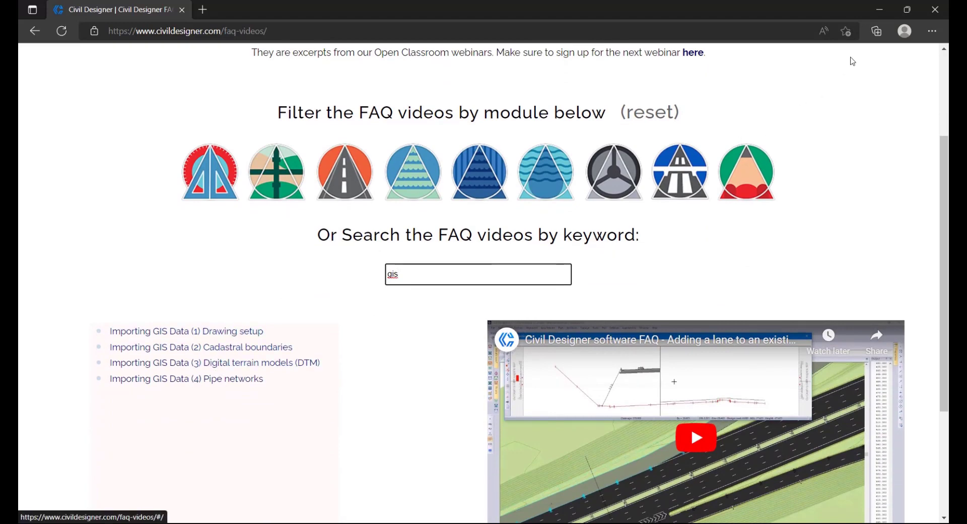
pyautogui.click(882, 9)
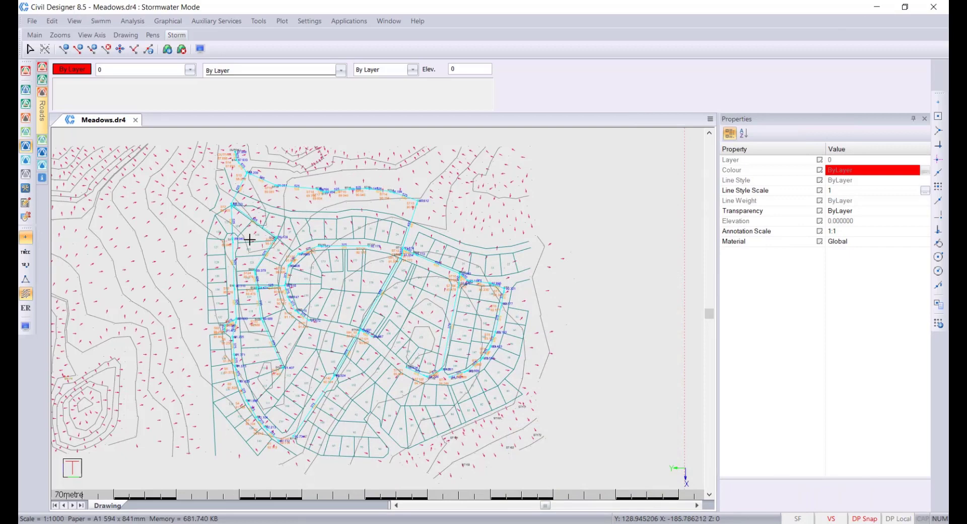
# - Hide the CAD_STORM_NODE_TEXT_INVERT and CAD_STORM_LINK_DIAMETERS layers in the layer settings
pyautogui.scroll(4, 241, 158)
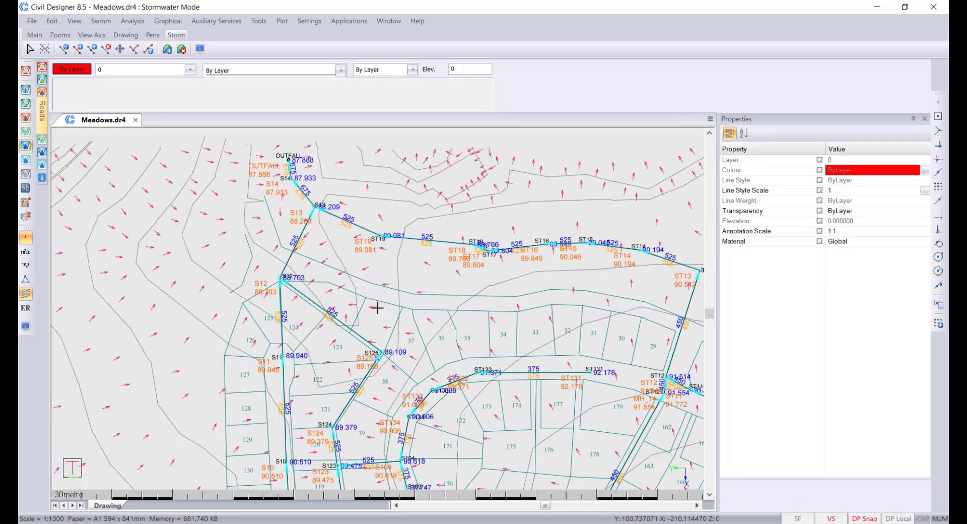
pyautogui.click(141, 71)
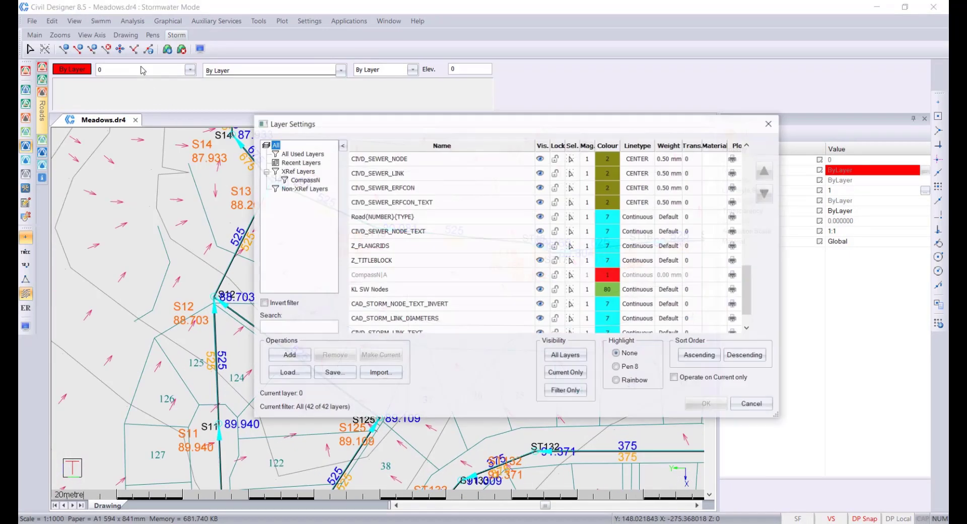
pyautogui.scroll(-1, 468, 252)
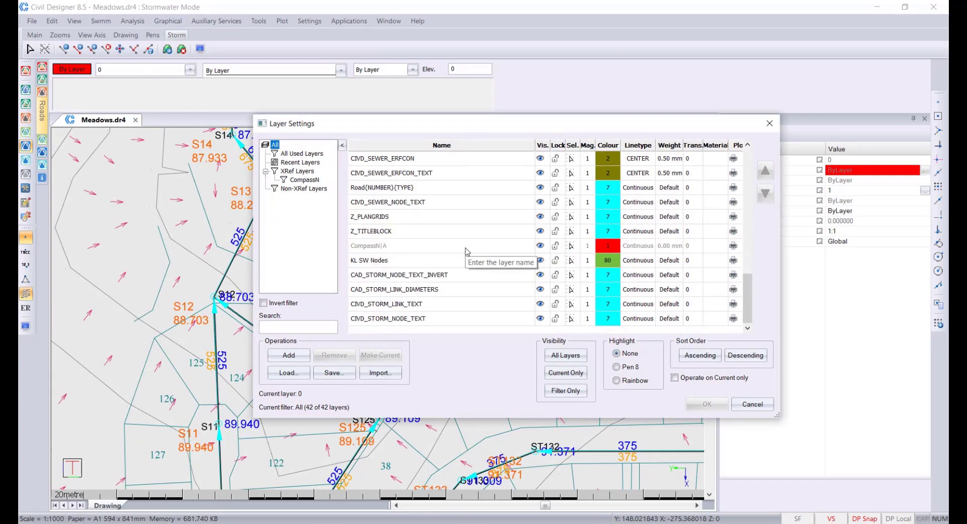
pyautogui.scroll(4, 466, 255)
pyautogui.scroll(-5, 443, 302)
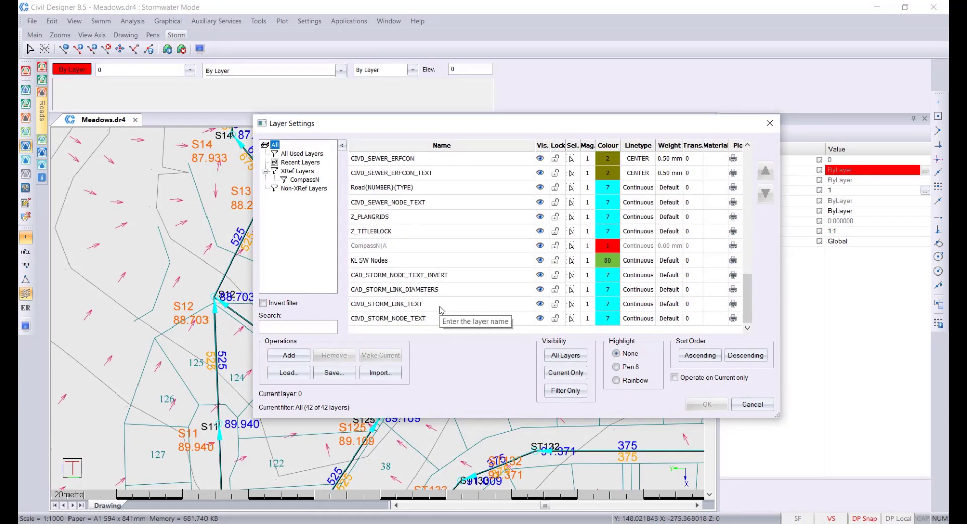
pyautogui.click(539, 274)
pyautogui.click(540, 289)
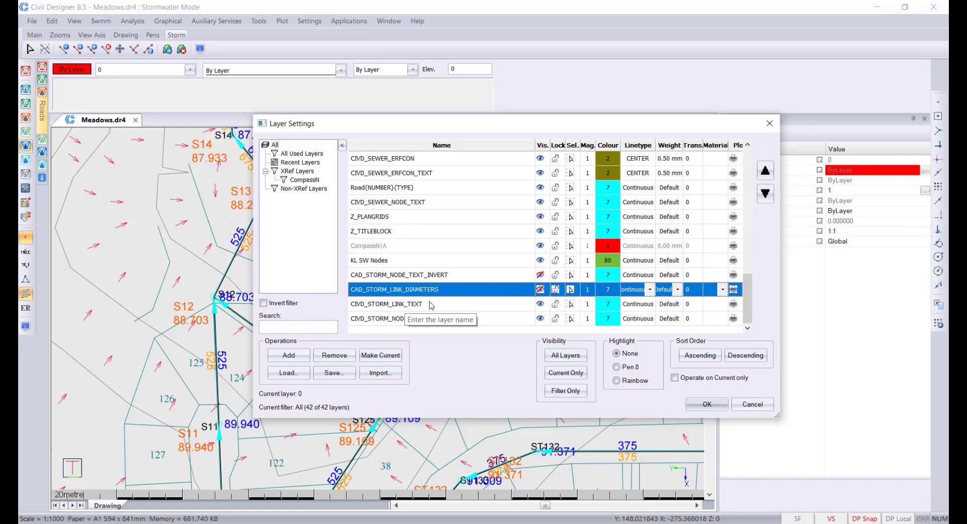
# - Sort the layers in ascending order and hide the CAD_STORM_LINKS, CAD_STORM_NODE_NAMES and CAD_STORM_OUTFALL layers
pyautogui.click(700, 355)
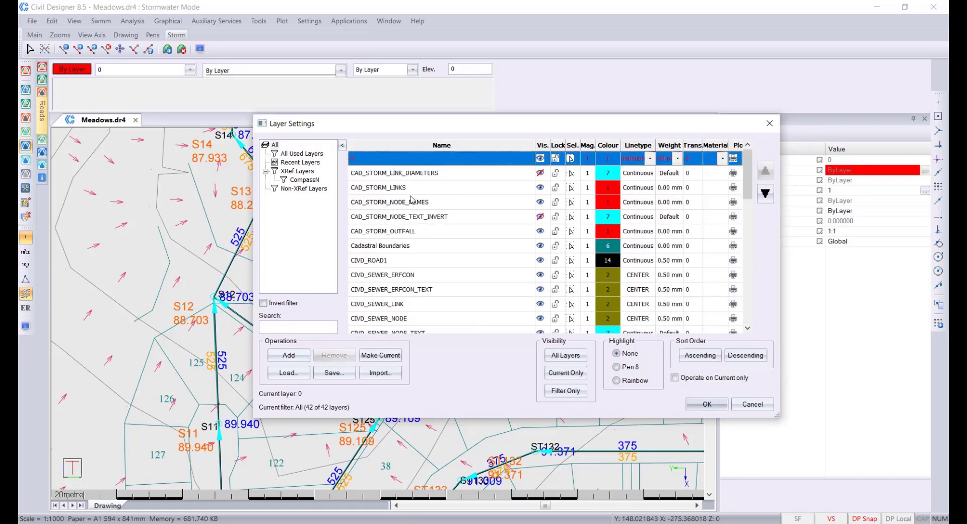
pyautogui.click(540, 187)
pyautogui.click(540, 202)
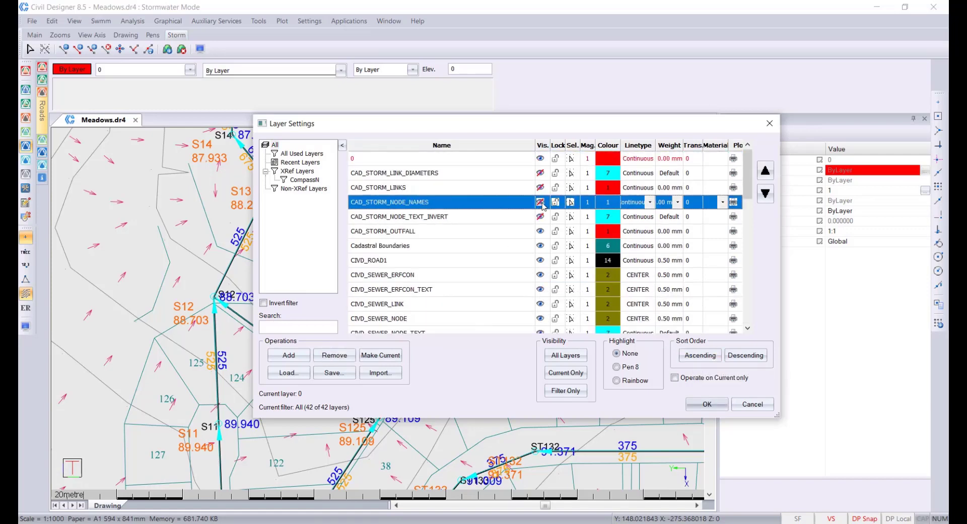
pyautogui.click(540, 231)
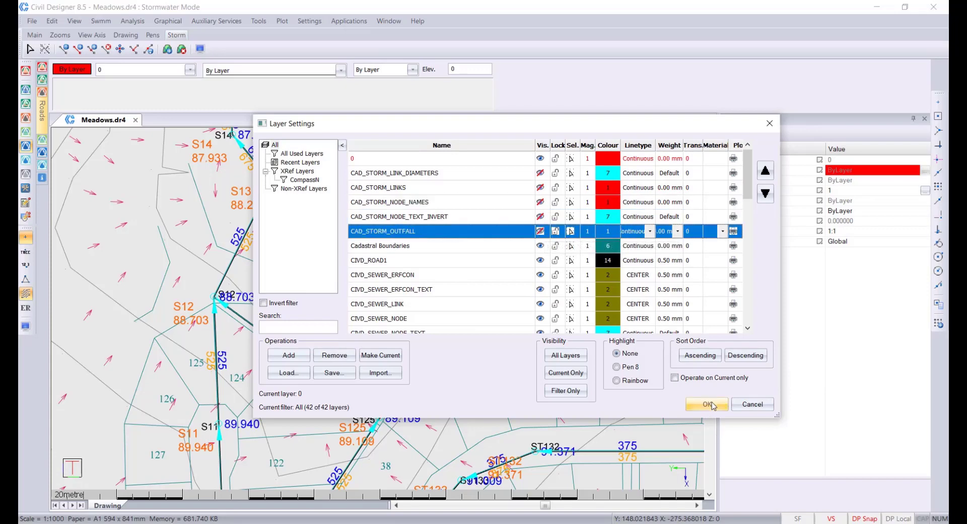
pyautogui.click(707, 404)
# - Set the storm node annotation colour to pen 8 in the display settings
pyautogui.moveTo(327, 237); pyautogui.dragTo(402, 317, button='middle')
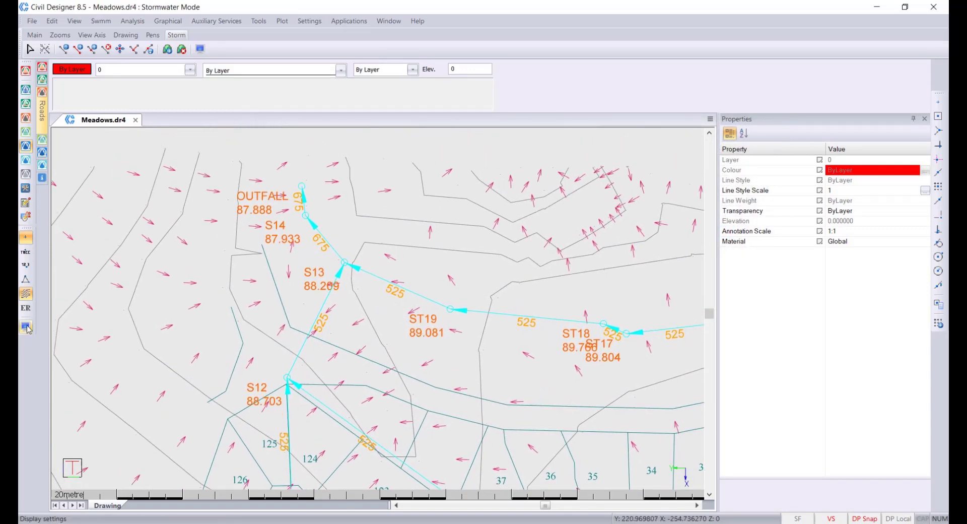
pyautogui.click(25, 326)
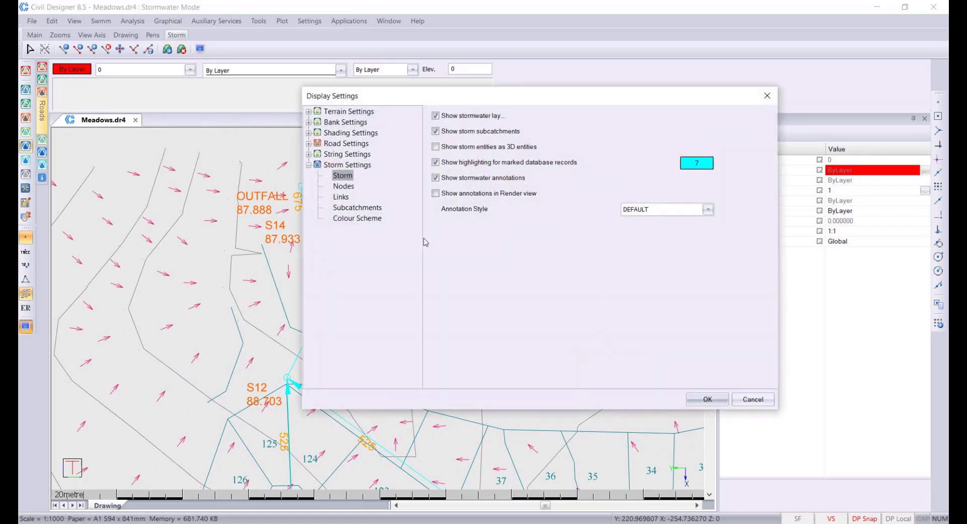
pyautogui.click(344, 186)
pyautogui.click(739, 167)
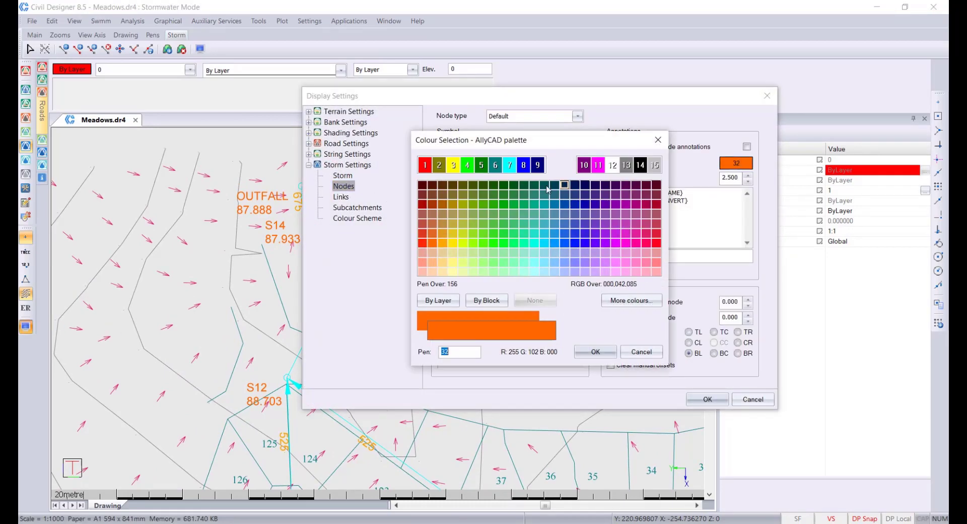
pyautogui.click(524, 165)
pyautogui.click(596, 351)
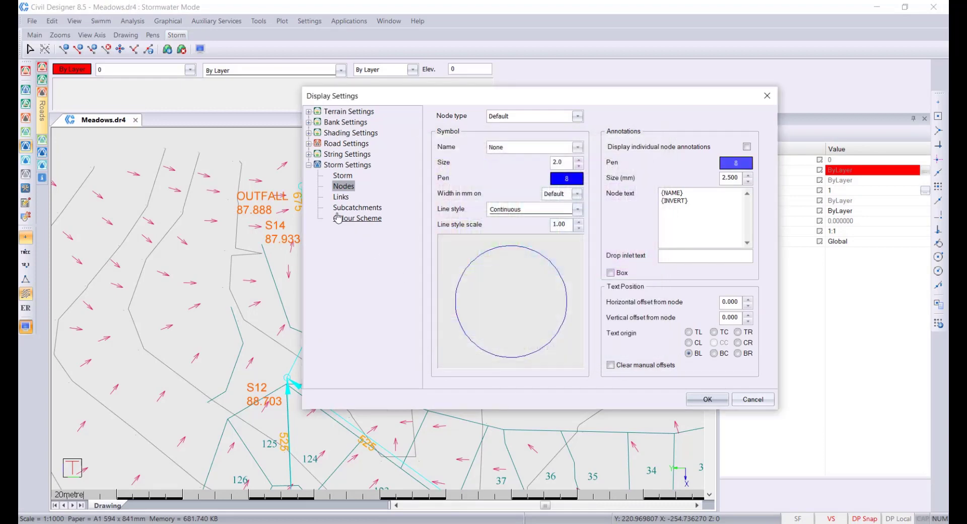
# - Set the storm link annotation colour to pen 8 and apply the display settings
pyautogui.click(342, 197)
pyautogui.click(740, 165)
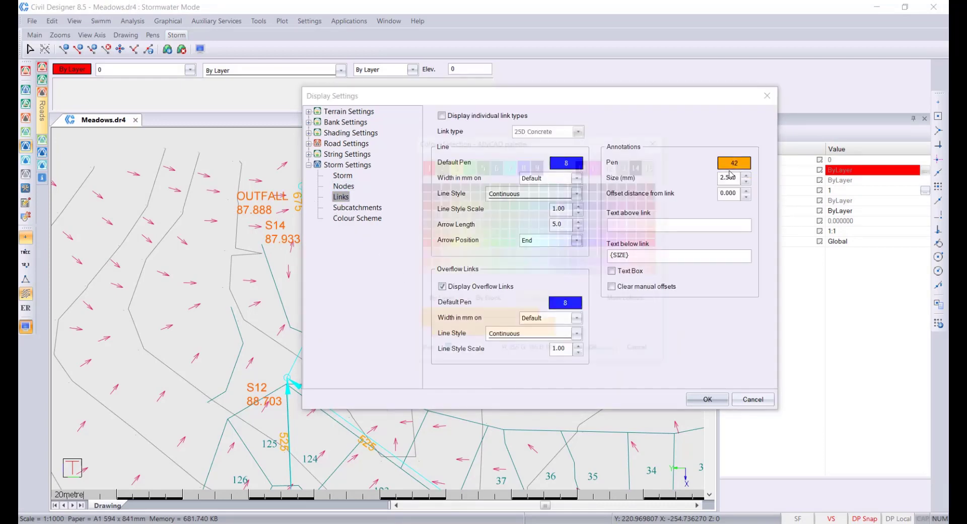
pyautogui.click(524, 165)
pyautogui.click(595, 352)
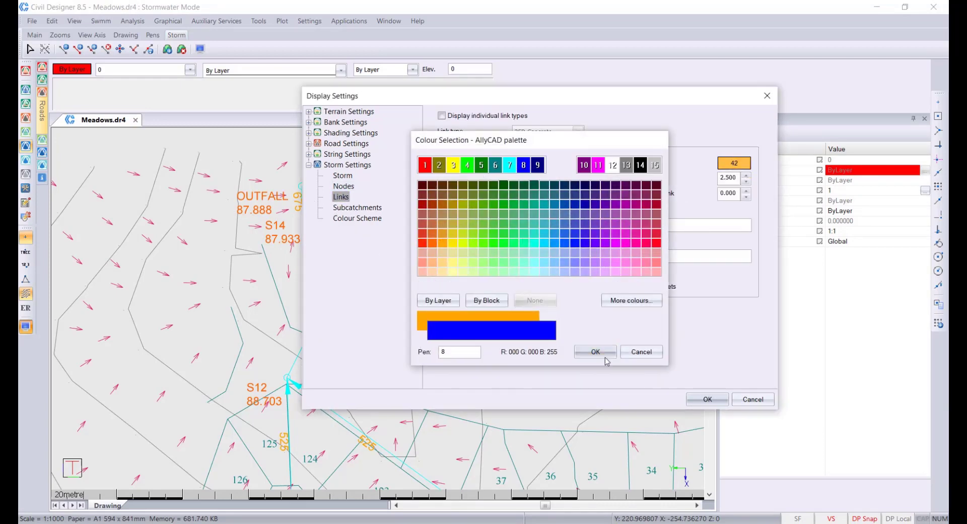
pyautogui.click(708, 399)
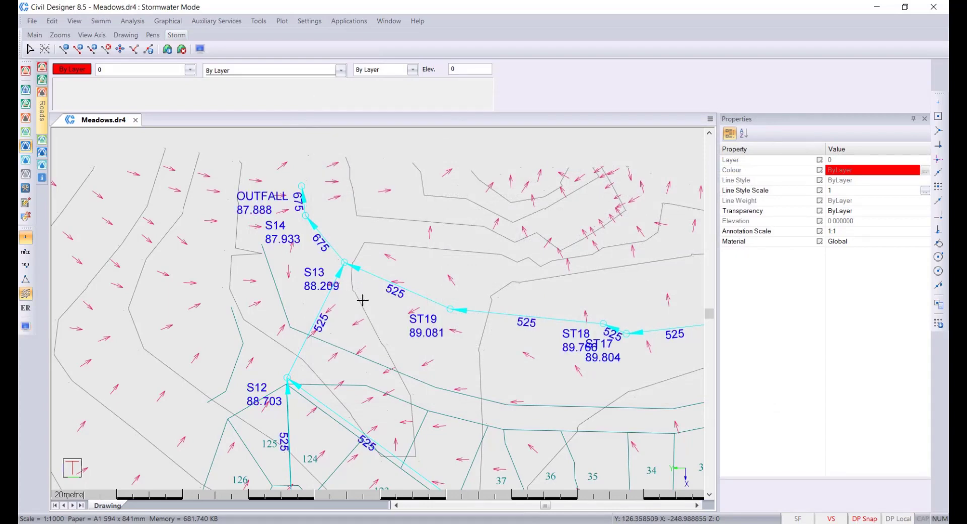
# - Put boxes around the storm node and link annotations, and set the node text origin to TR
pyautogui.moveTo(361, 300); pyautogui.dragTo(296, 317, button='middle')
pyautogui.click(25, 326)
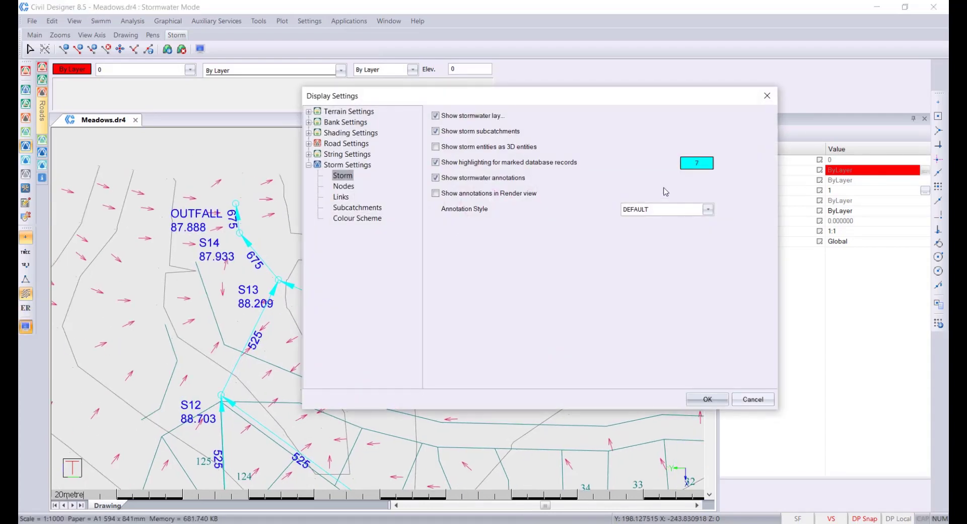
pyautogui.click(344, 186)
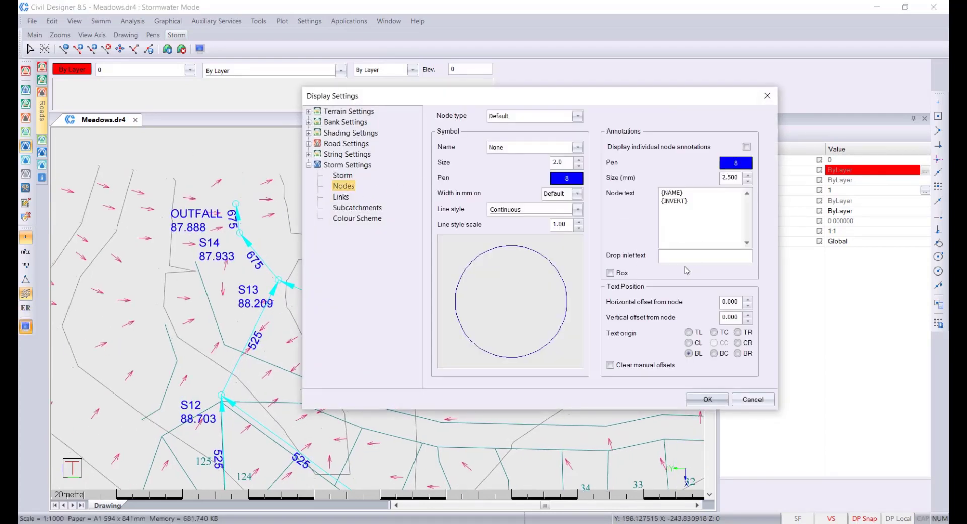
pyautogui.click(611, 272)
pyautogui.click(342, 197)
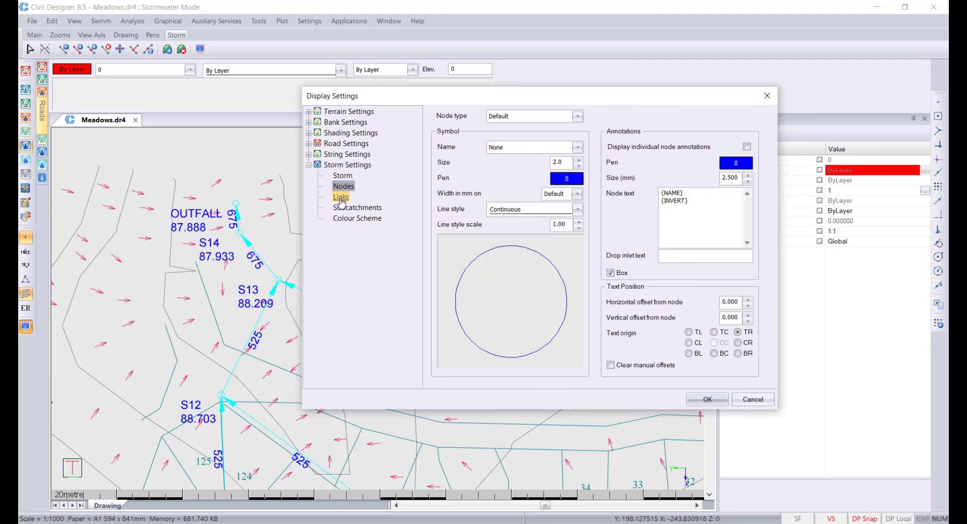
pyautogui.click(625, 271)
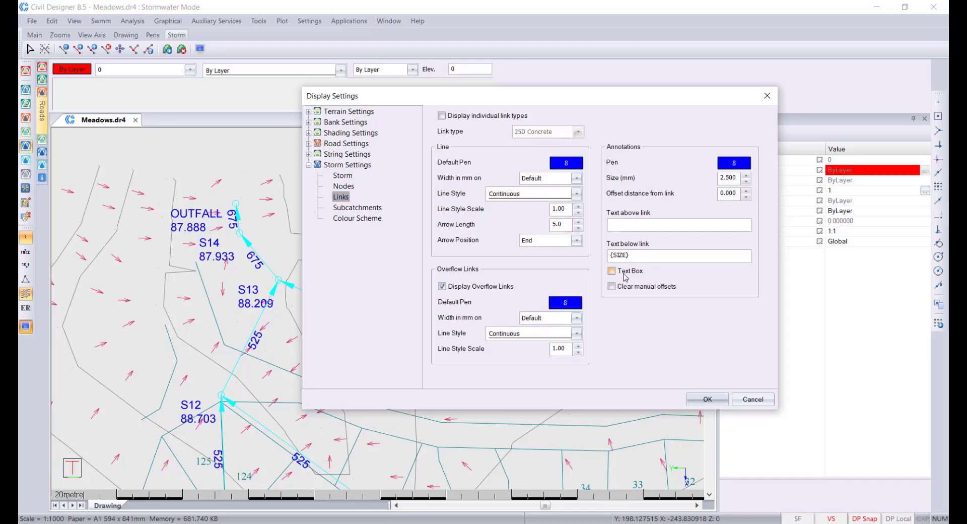
pyautogui.click(705, 399)
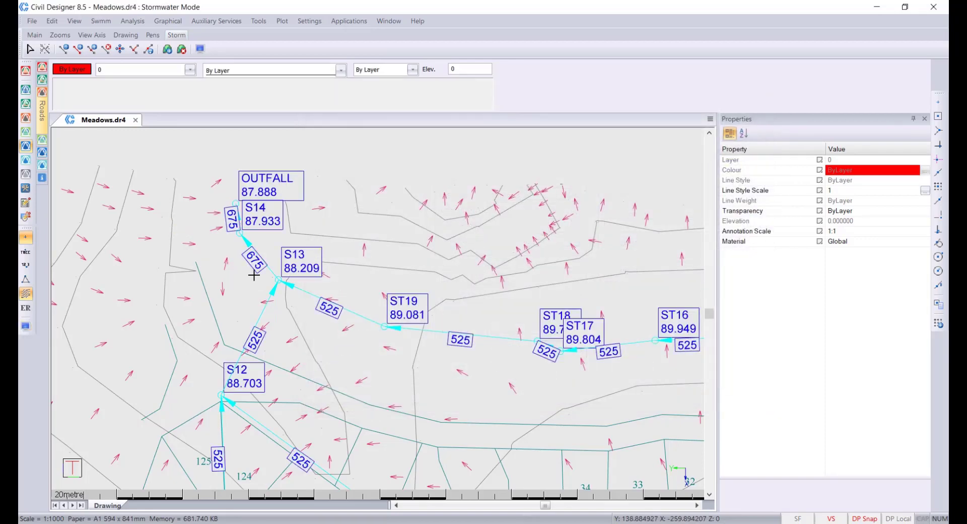
# - Move the annotation of node S12 to the clear area on the left side of the node
pyautogui.moveTo(372, 345); pyautogui.dragTo(343, 290, button='middle')
pyautogui.scroll(2, 180, 348)
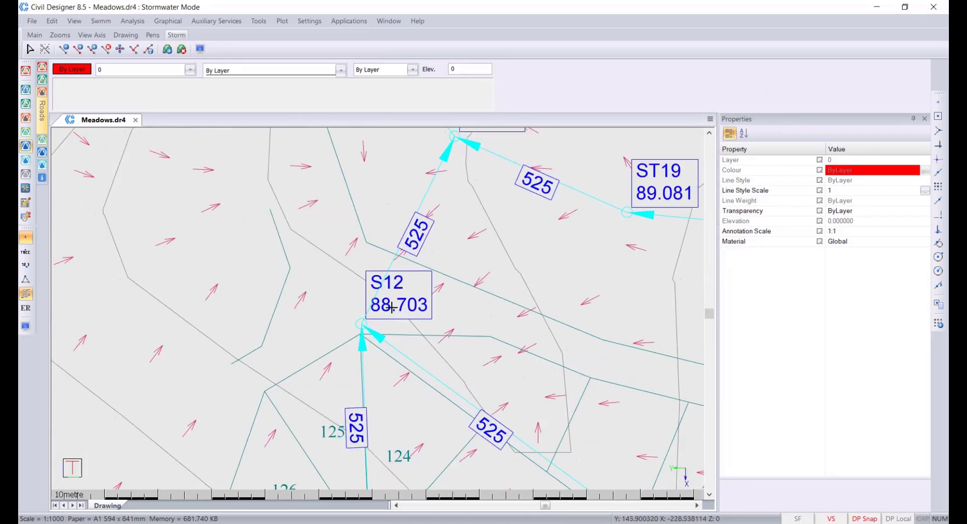
pyautogui.click(342, 323)
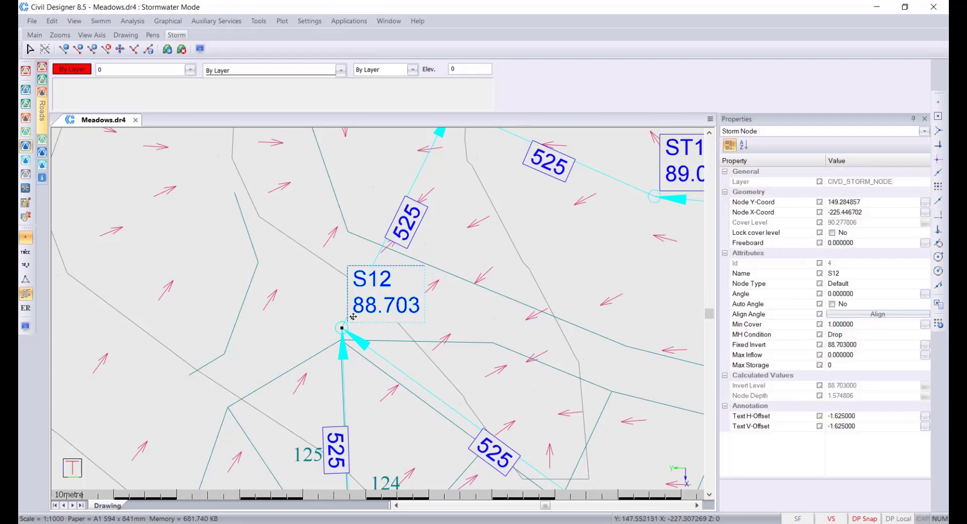
pyautogui.click(343, 328)
pyautogui.click(287, 335)
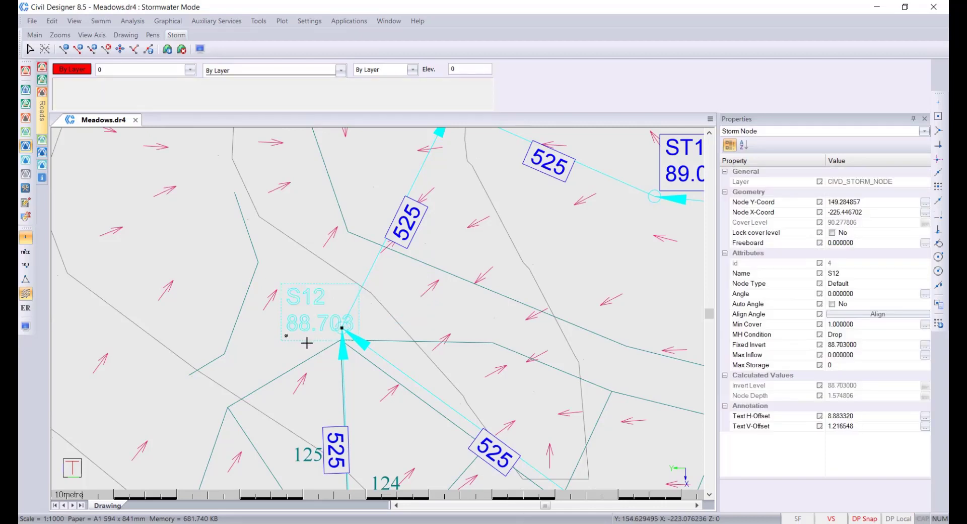
pyautogui.click(286, 336)
pyautogui.click(258, 346)
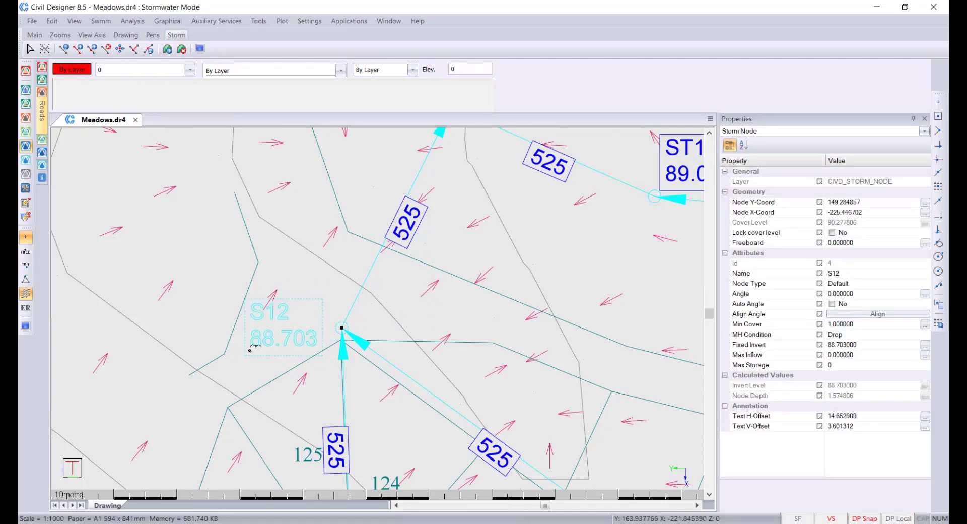
pyautogui.press('Escape')
# - Start the stormwater analysis with the Coast 550 180-1 min.stm storm file, the Rather Wet moisture condition and Time Shift routing
pyautogui.moveTo(516, 276); pyautogui.dragTo(421, 337, button='middle')
pyautogui.scroll(-1, 428, 328)
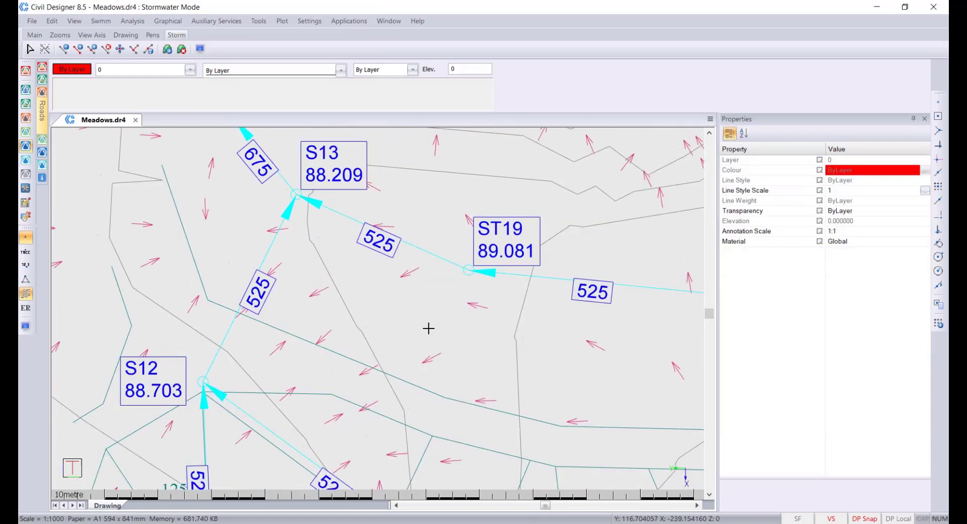
pyautogui.moveTo(331, 296); pyautogui.dragTo(355, 399, button='middle')
pyautogui.moveTo(367, 257); pyautogui.dragTo(350, 307, button='middle')
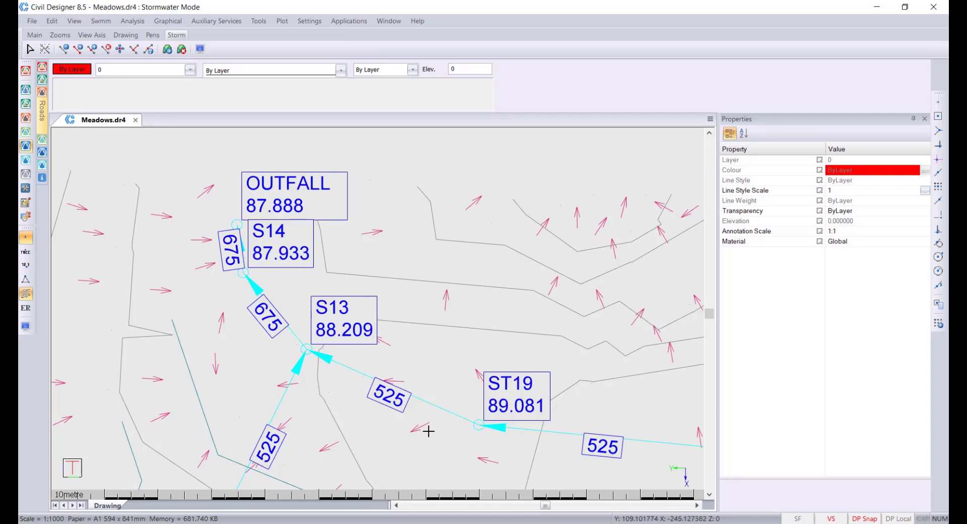
pyautogui.scroll(-5, 428, 430)
pyautogui.moveTo(422, 358)
pyautogui.mouseDown(button='middle')
pyautogui.moveTo(295, 226)
pyautogui.moveTo(315, 274)
pyautogui.moveTo(316, 246)
pyautogui.mouseUp(button='middle')
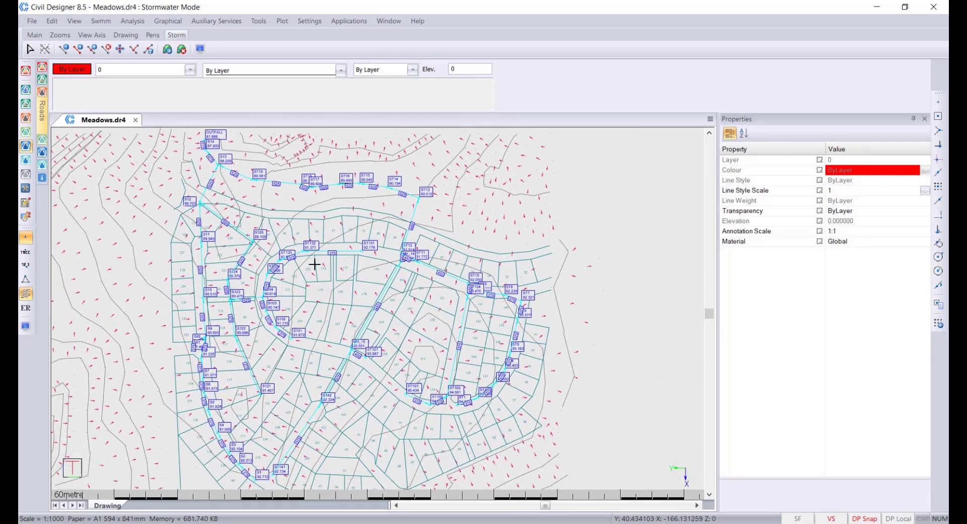
pyautogui.click(133, 21)
pyautogui.click(150, 46)
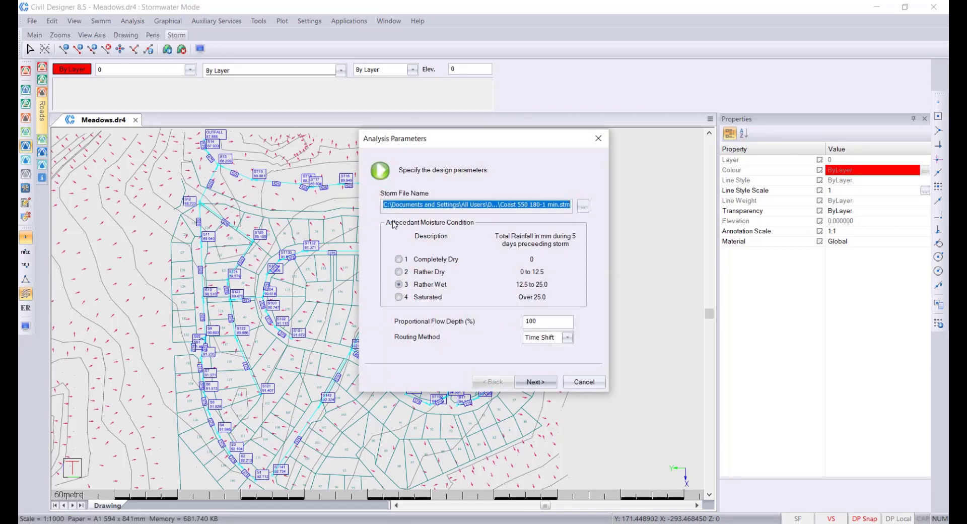
pyautogui.click(548, 384)
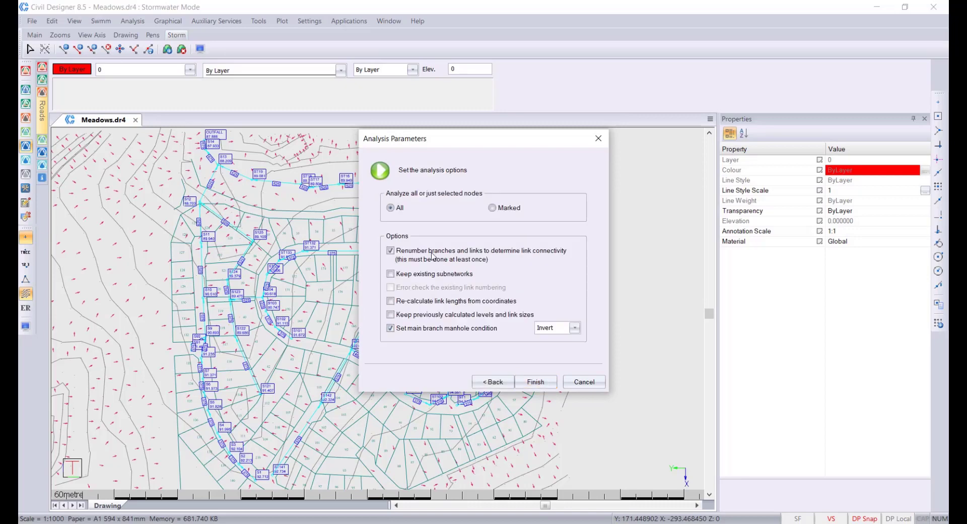
# - Analyse all nodes with link lengths re-calculated from coordinates and no main branch manhole condition, output to screen, and close the results
pyautogui.click(405, 329)
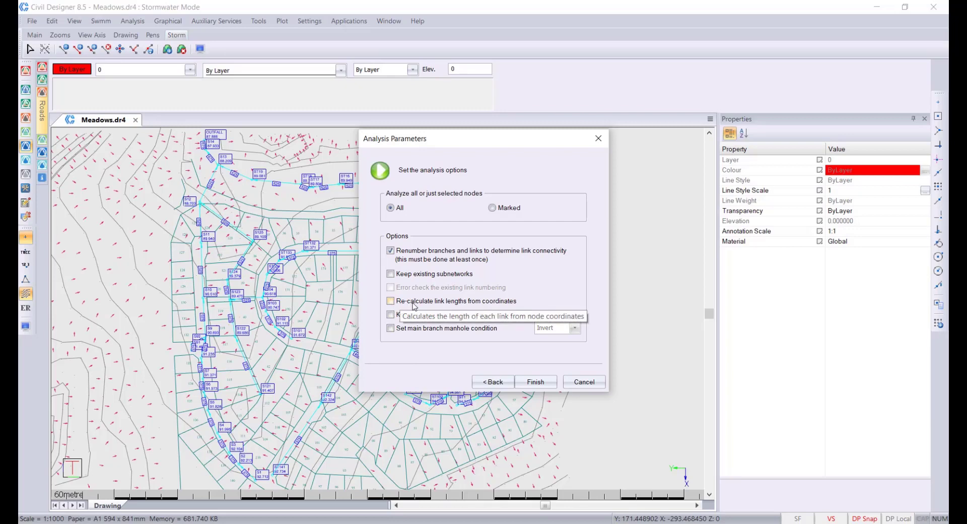
pyautogui.click(409, 303)
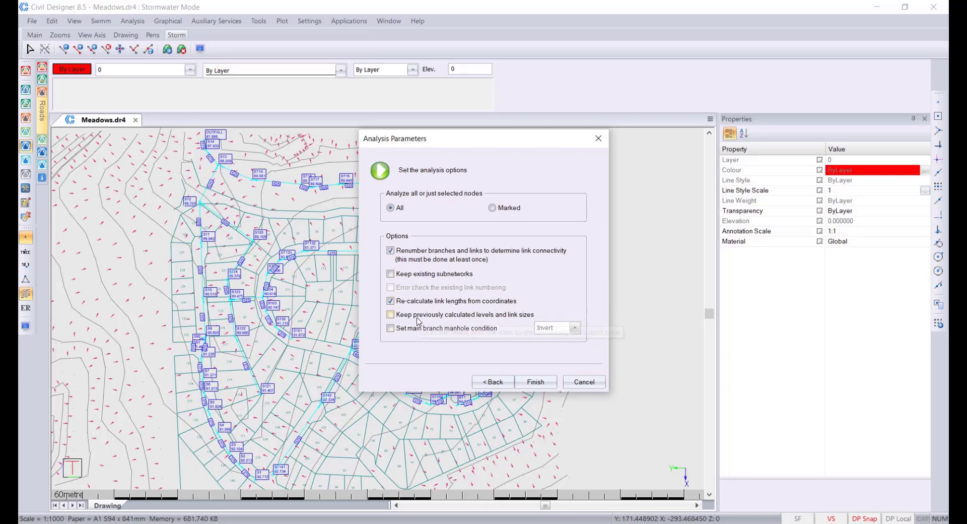
pyautogui.click(474, 315)
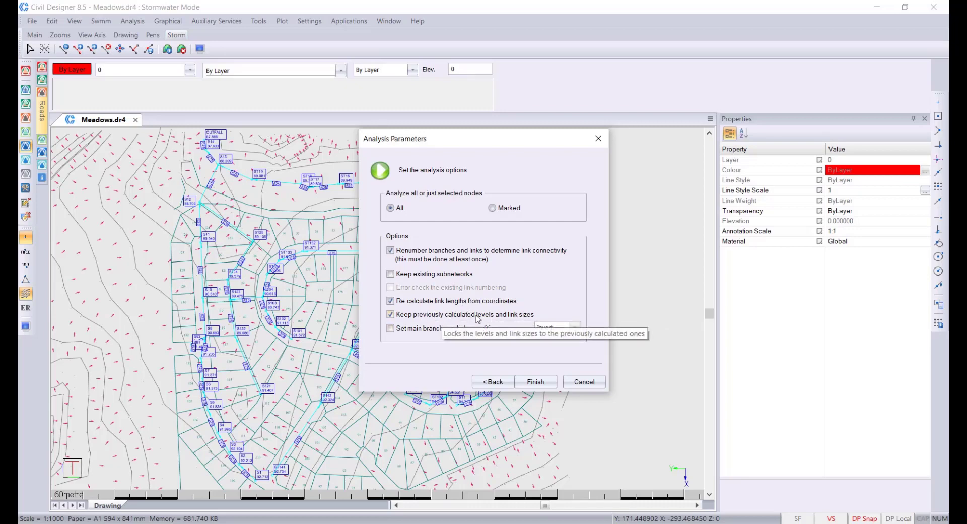
pyautogui.click(396, 317)
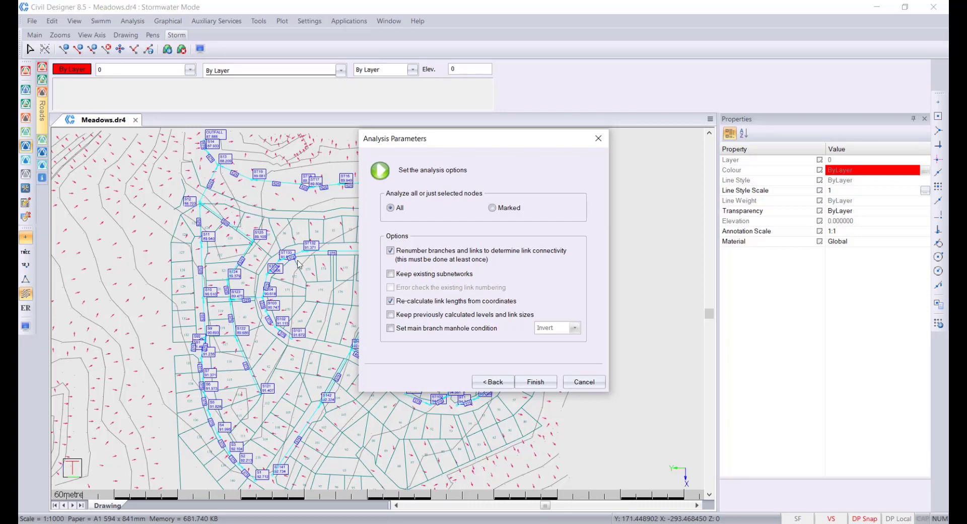
pyautogui.click(550, 384)
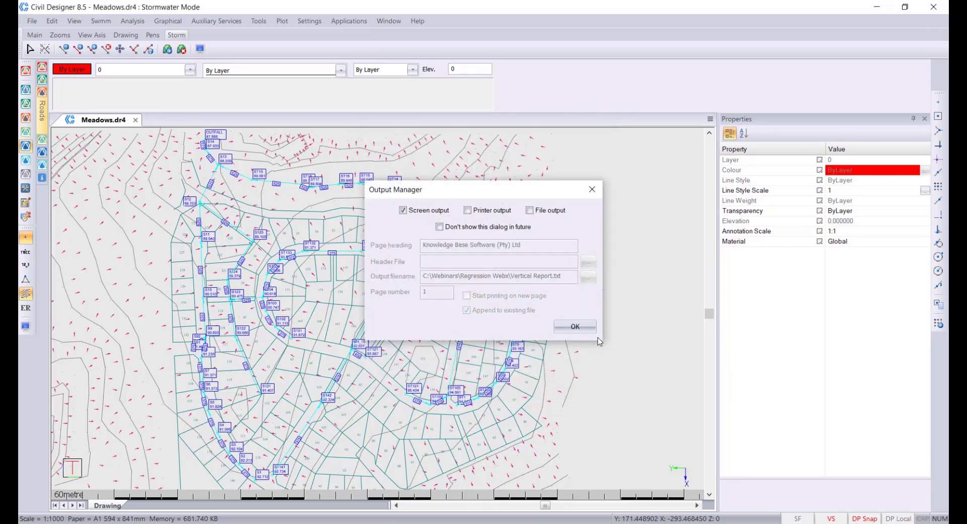
pyautogui.click(575, 326)
pyautogui.click(518, 305)
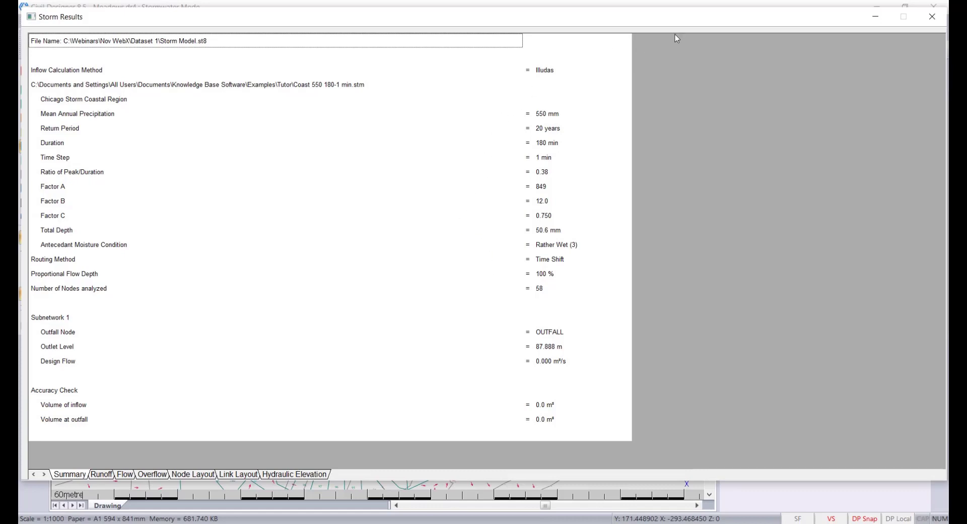
pyautogui.click(944, 20)
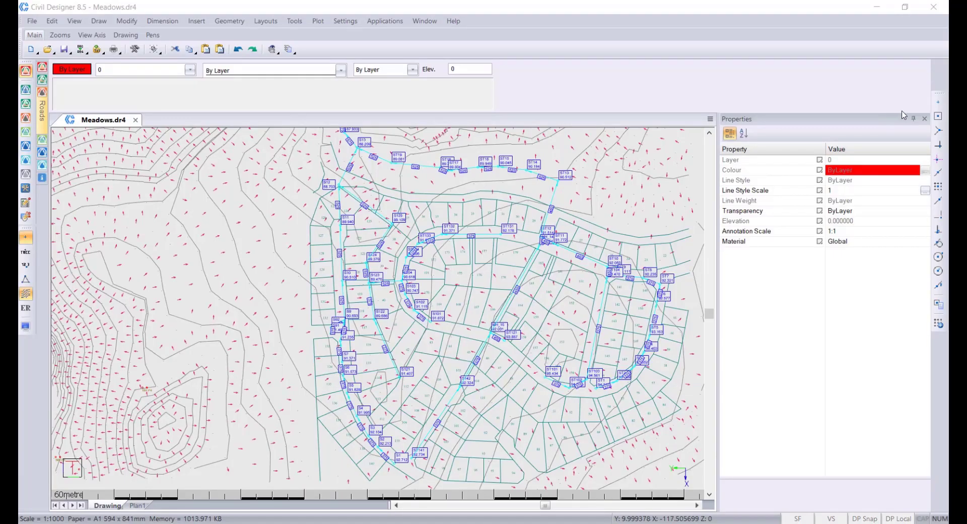
# - Close the entity properties and start a plan plot that creates dynamically updated layouts from the Plan.sht sheet file
pyautogui.click(924, 123)
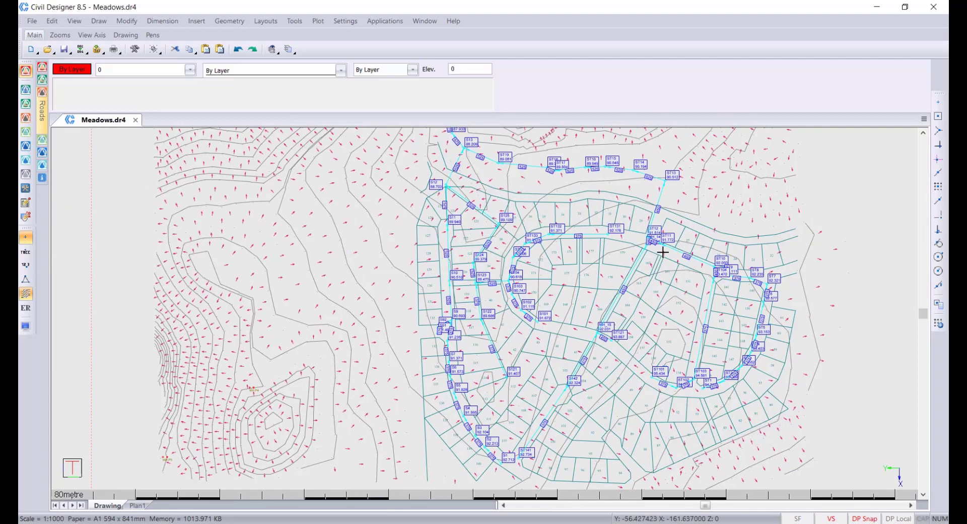
pyautogui.click(318, 20)
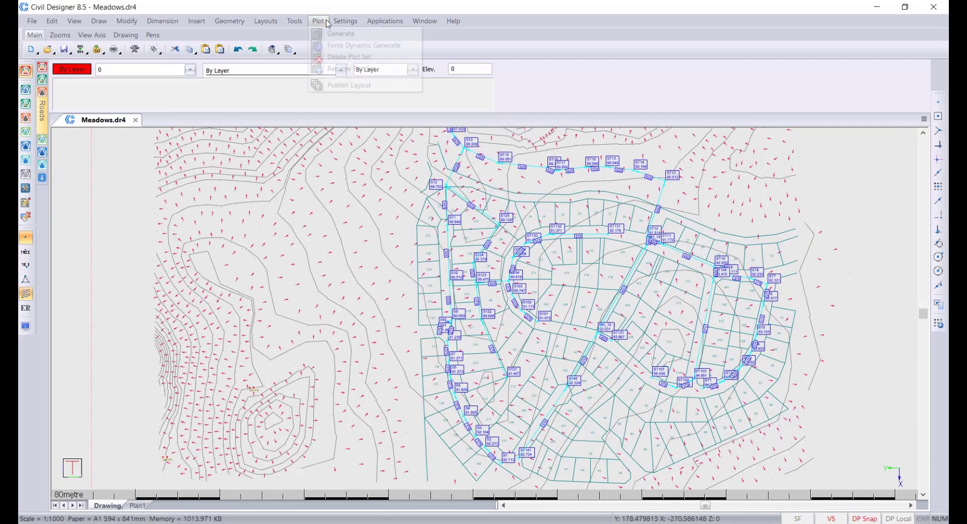
pyautogui.click(335, 35)
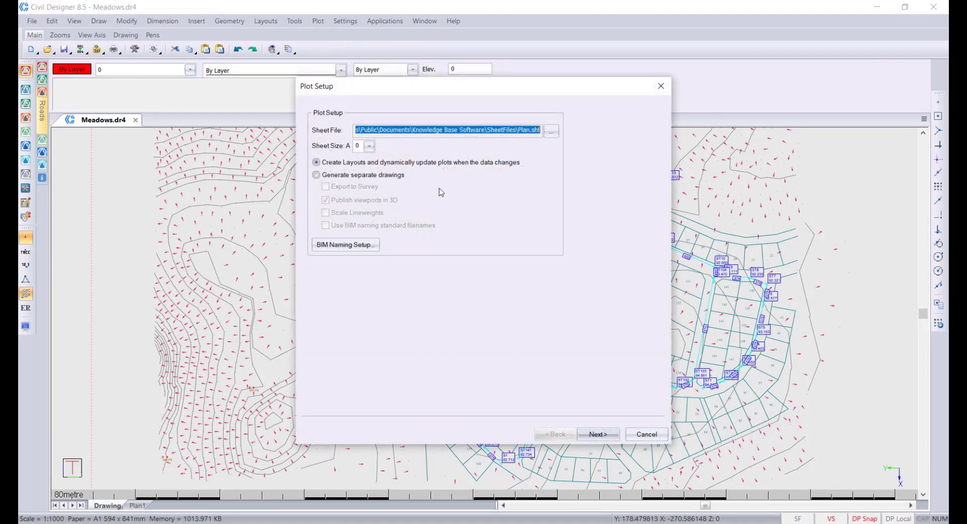
pyautogui.click(552, 131)
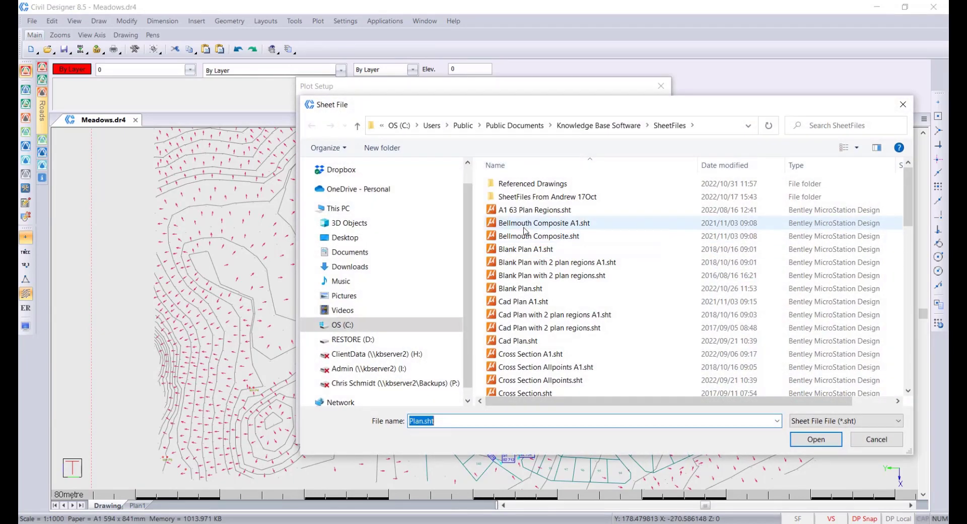
pyautogui.scroll(-5, 524, 341)
pyautogui.click(524, 363)
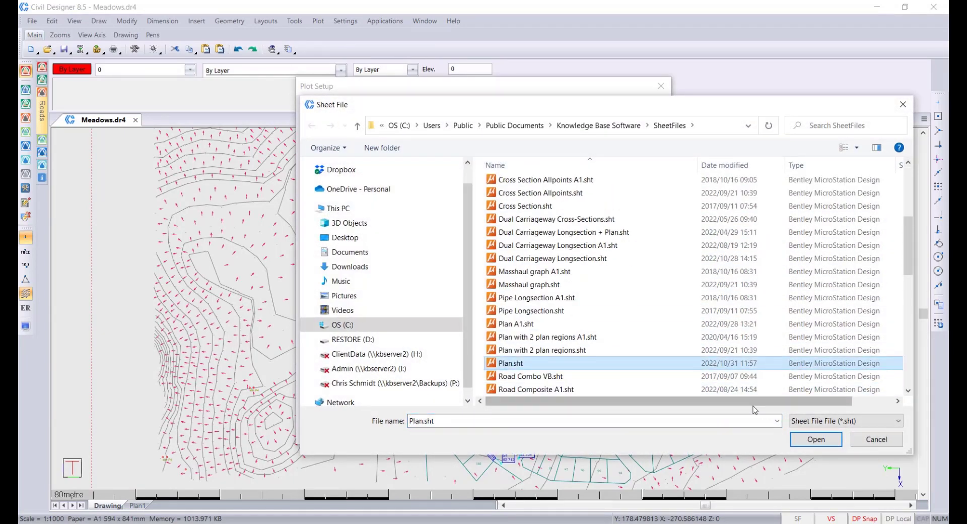
pyautogui.click(816, 439)
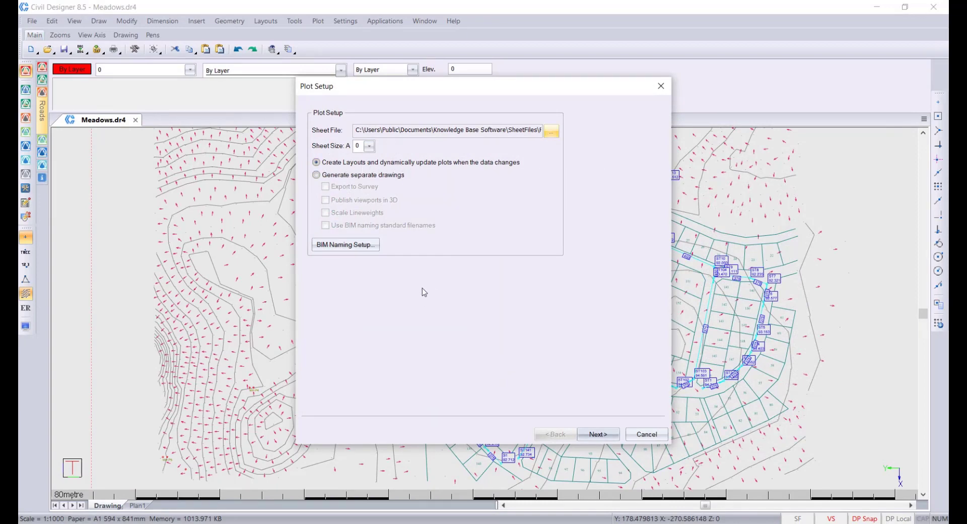
pyautogui.click(597, 434)
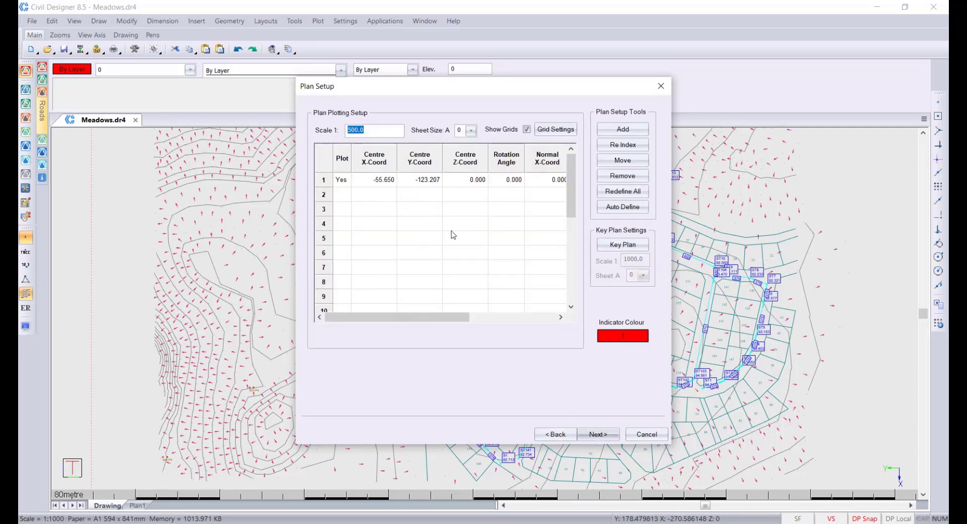
# - Redefine all plan plots by deleting the existing ones and placing a single sheet over the stormwater network without adjusting its rotation
pyautogui.click(622, 191)
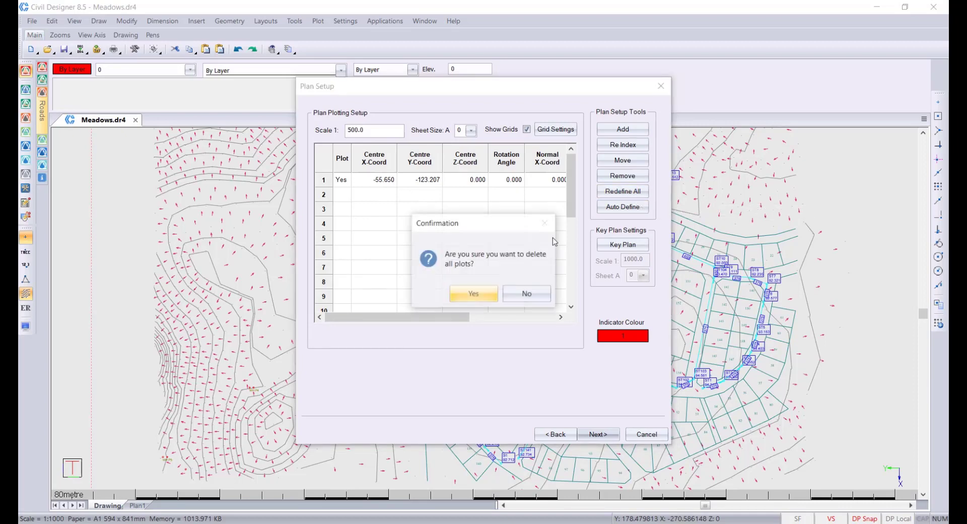
pyautogui.click(474, 294)
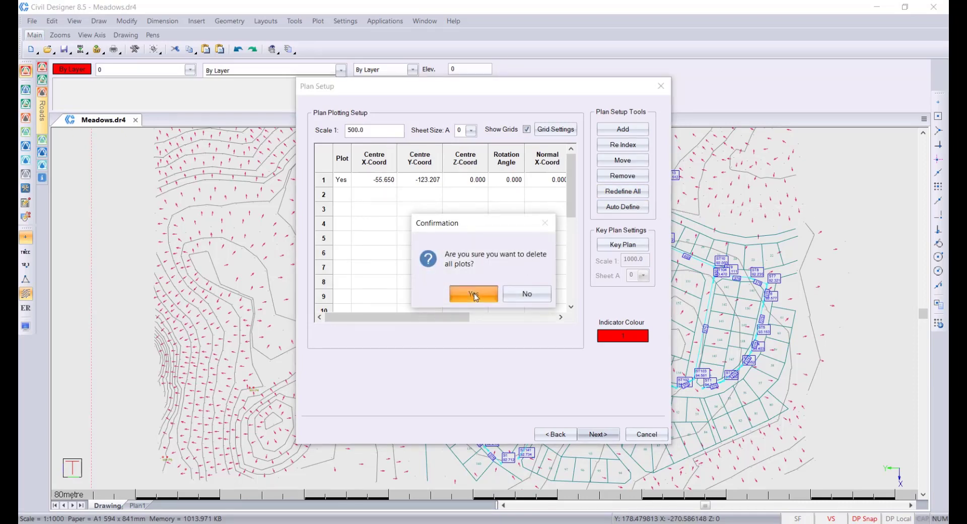
pyautogui.scroll(-3, 482, 274)
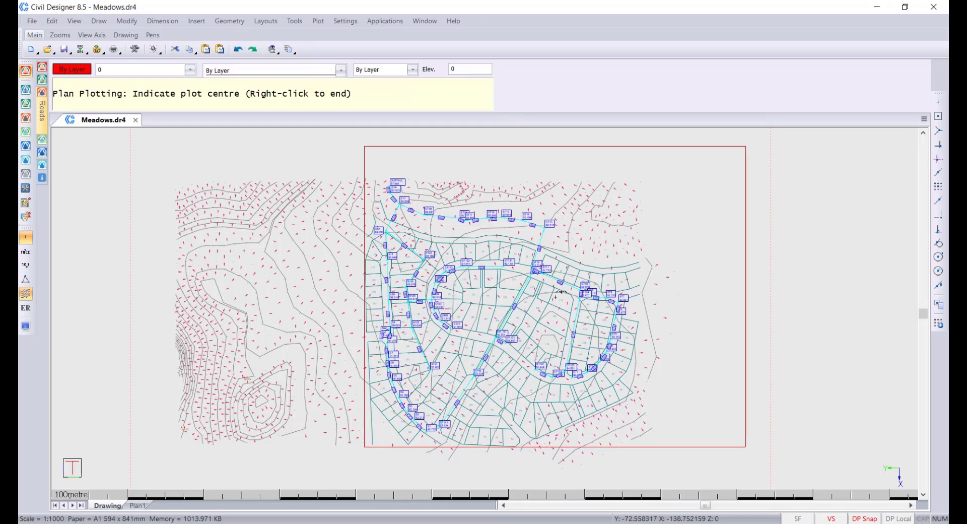
pyautogui.click(551, 297)
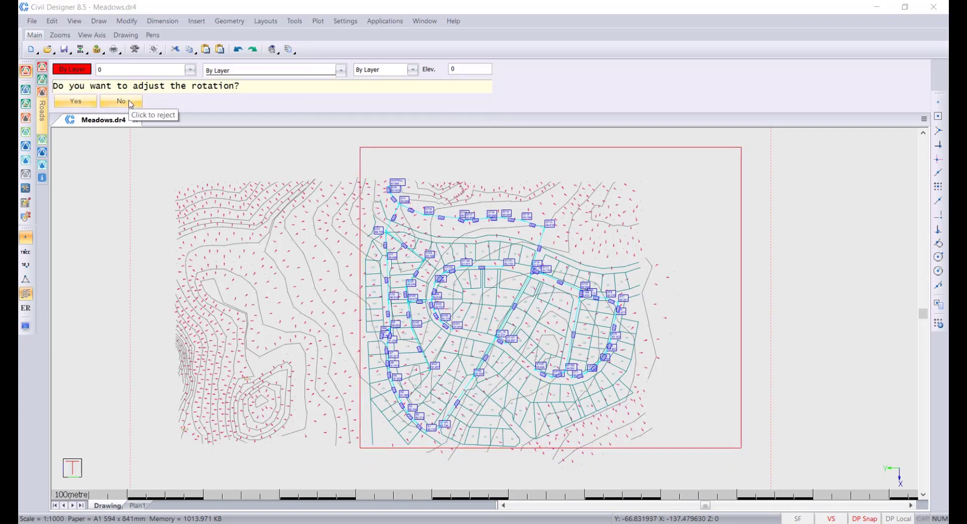
pyautogui.click(131, 102)
pyautogui.rightClick(466, 254)
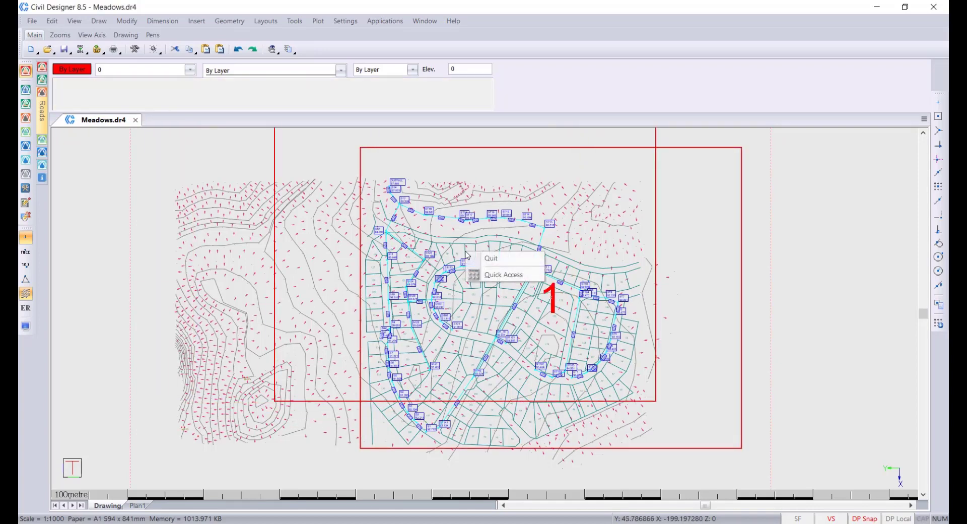
pyautogui.click(485, 258)
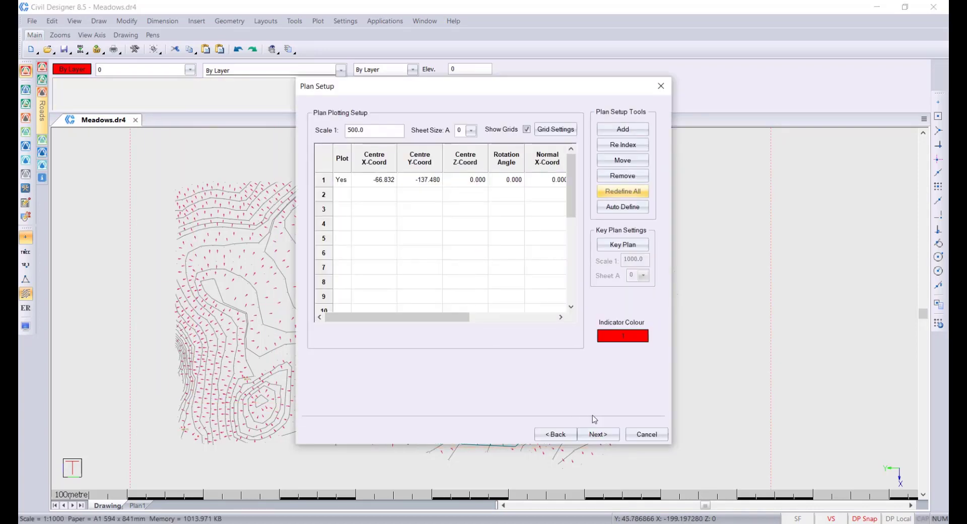
# - Change the grid type of the plan plot to Cross in the grid settings
pyautogui.click(556, 129)
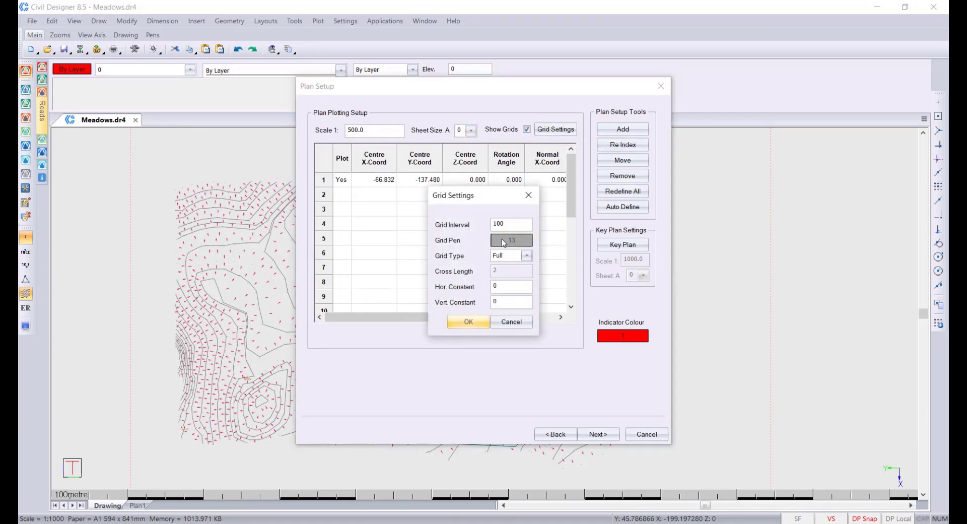
pyautogui.click(525, 256)
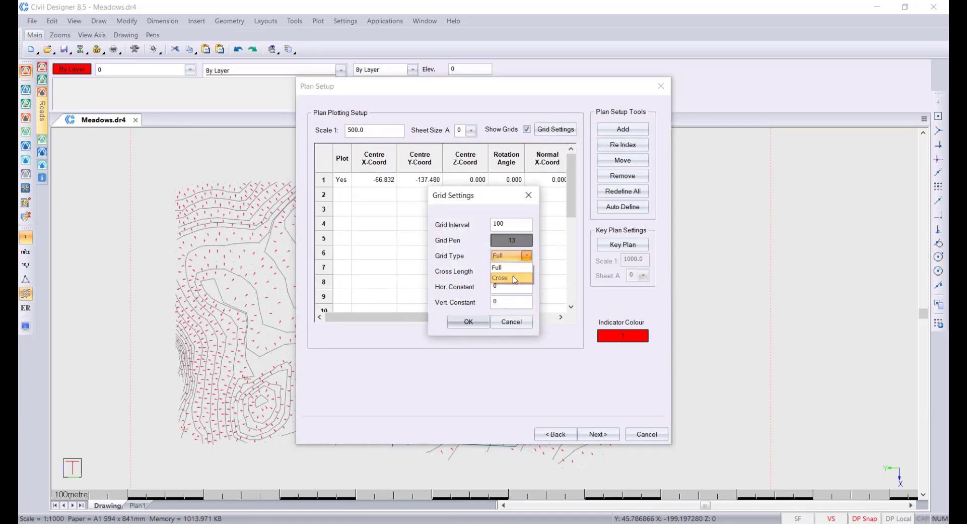
pyautogui.click(514, 278)
pyautogui.click(468, 321)
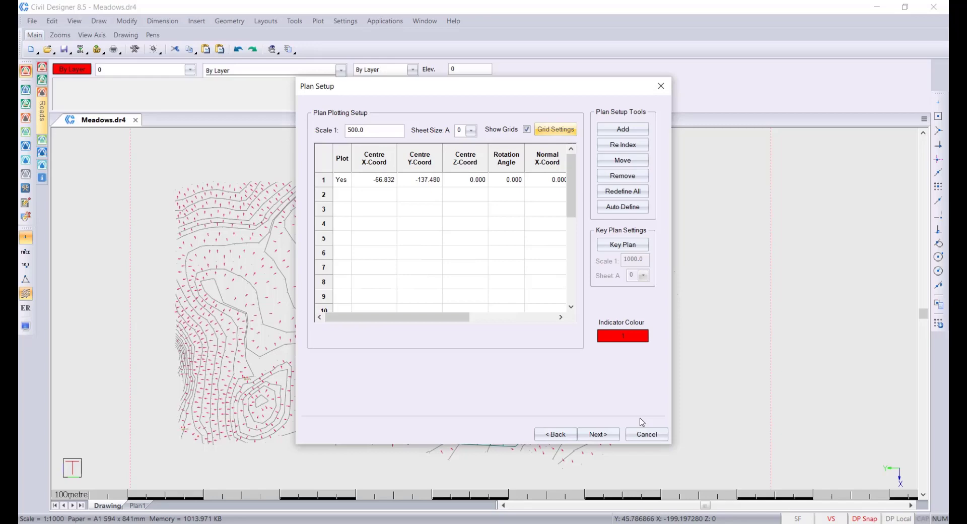
# - Include the Storm List on the plan plot and generate the layout
pyautogui.click(609, 434)
pyautogui.click(316, 243)
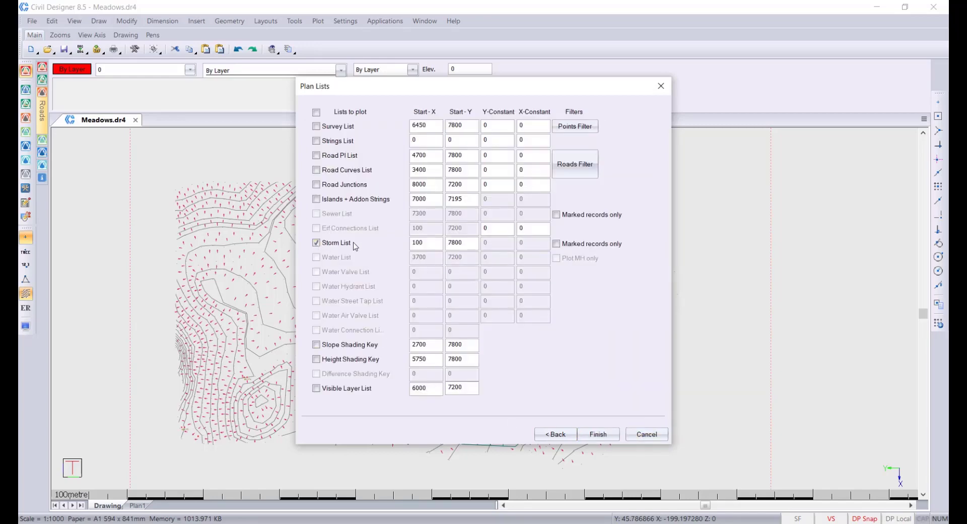
pyautogui.click(604, 438)
pyautogui.click(485, 427)
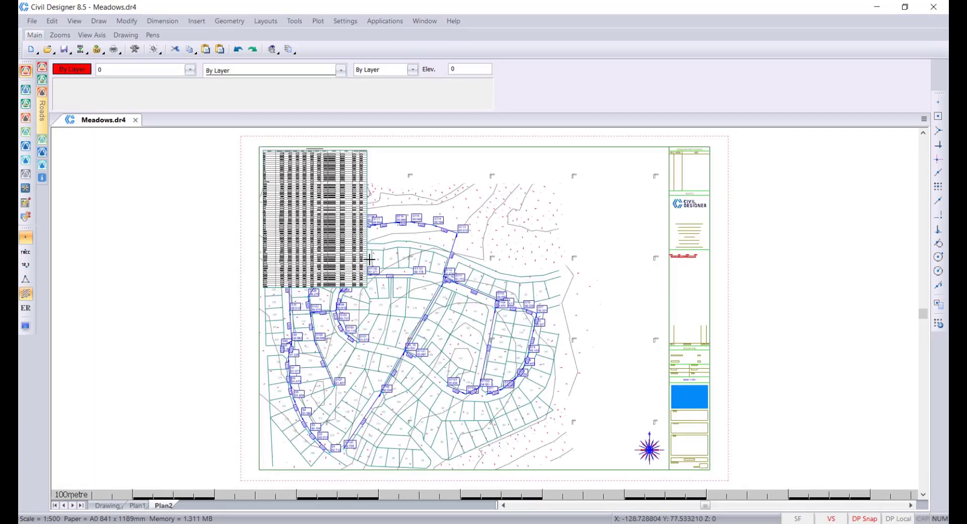
# - Move the stormwater schedule table to the clear upper-right corner of the plan sheet, beside the title block
pyautogui.click(297, 164)
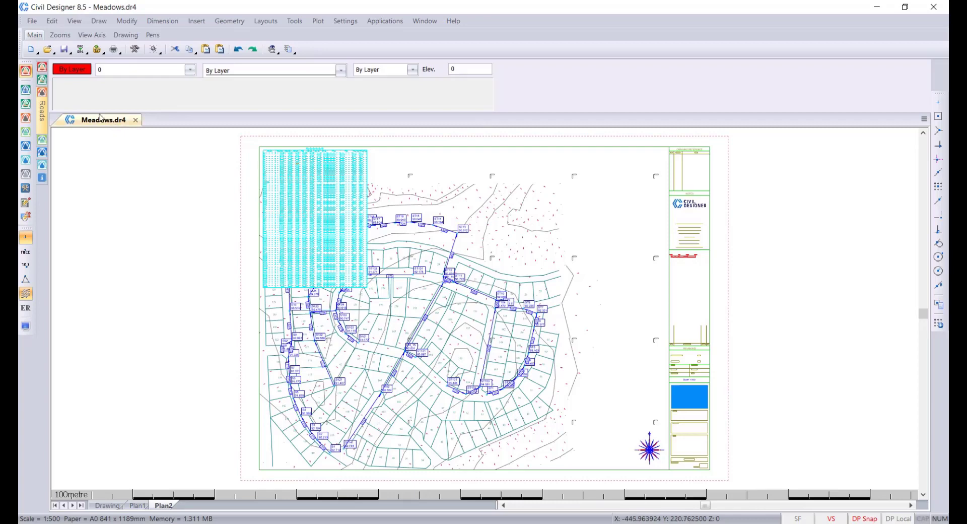
pyautogui.click(131, 23)
pyautogui.click(140, 45)
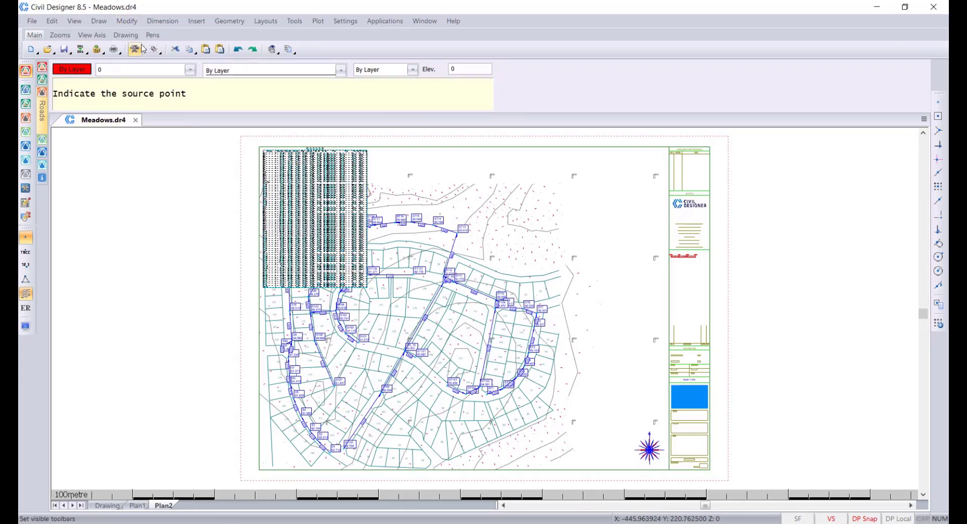
pyautogui.click(336, 217)
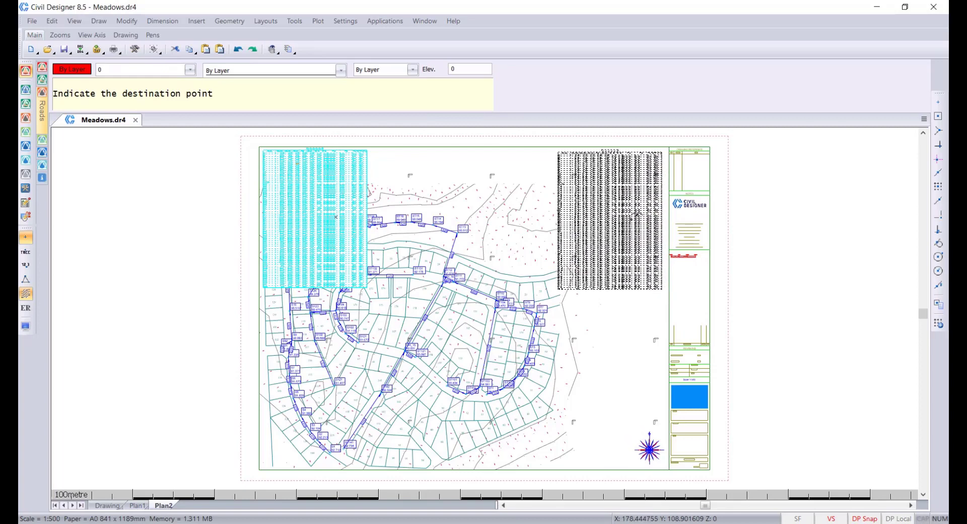
pyautogui.click(632, 219)
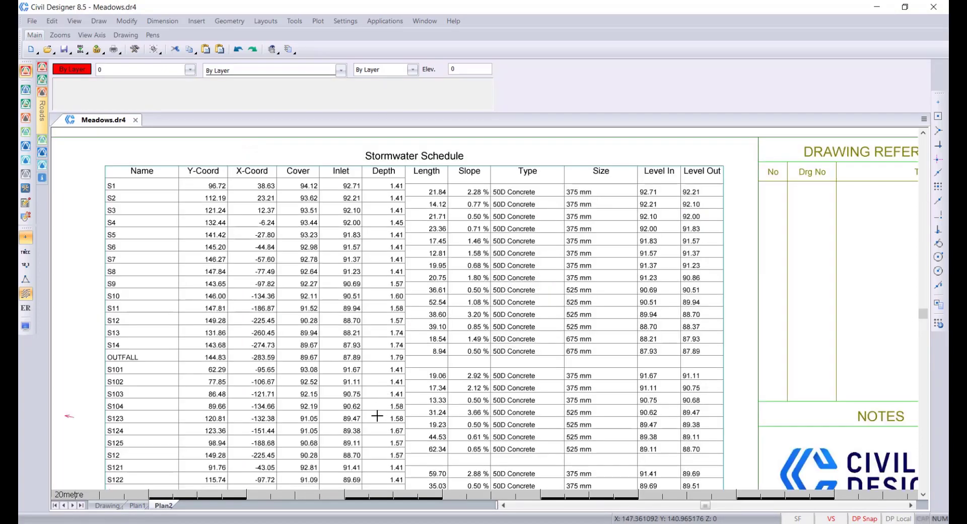
# - Examine the stormwater schedule from its first row down to its last, checking the node and pipe data
pyautogui.moveTo(377, 415); pyautogui.dragTo(387, 317, button='middle')
pyautogui.moveTo(395, 442); pyautogui.dragTo(408, 310, button='middle')
pyautogui.moveTo(473, 415); pyautogui.dragTo(460, 258, button='middle')
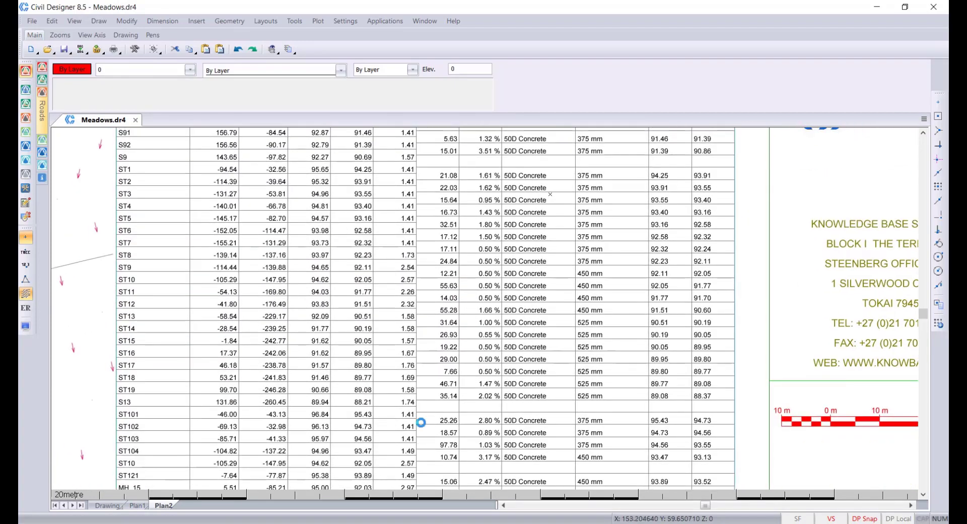
pyautogui.moveTo(416, 422); pyautogui.dragTo(446, 328, button='middle')
pyautogui.moveTo(460, 438); pyautogui.dragTo(426, 360, button='middle')
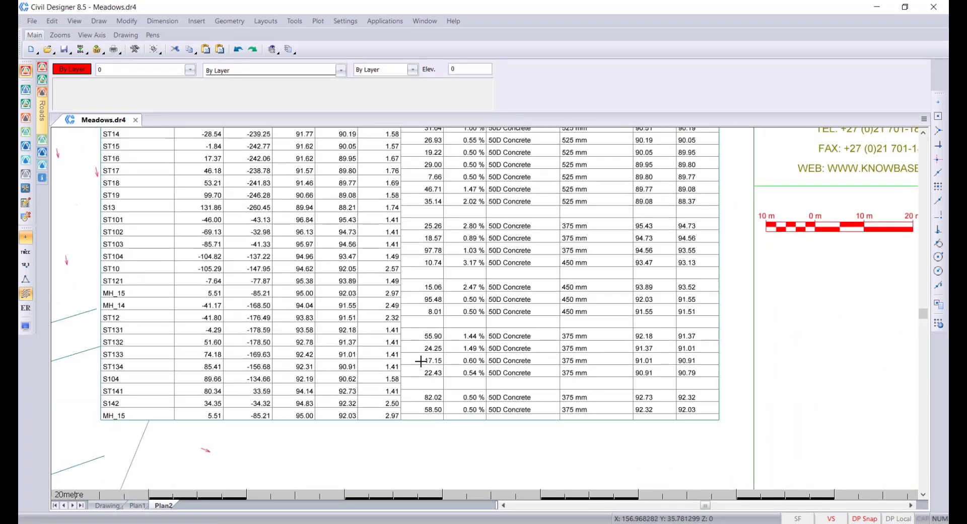
pyautogui.scroll(-10, 426, 360)
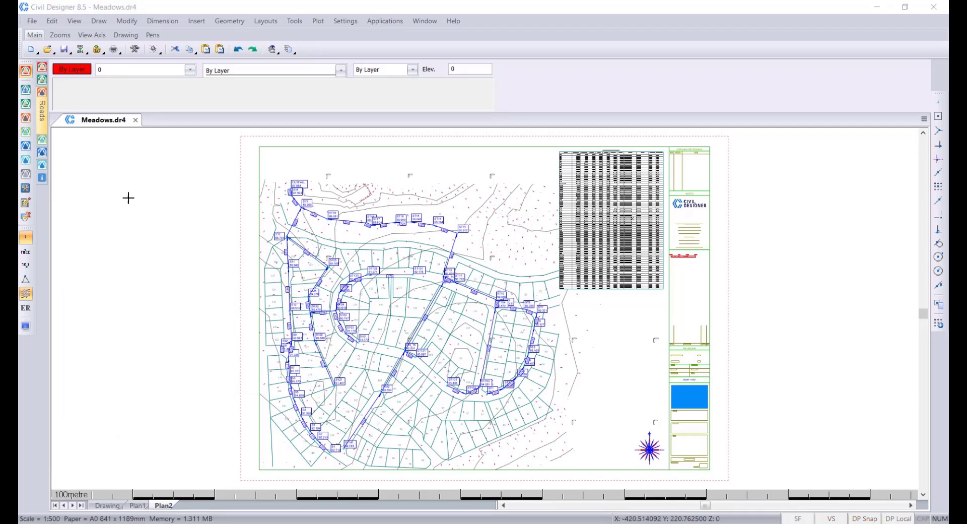
# - Close the Meadows drawing with its changes saved, and open the recent project WELBED.dr4
pyautogui.click(136, 120)
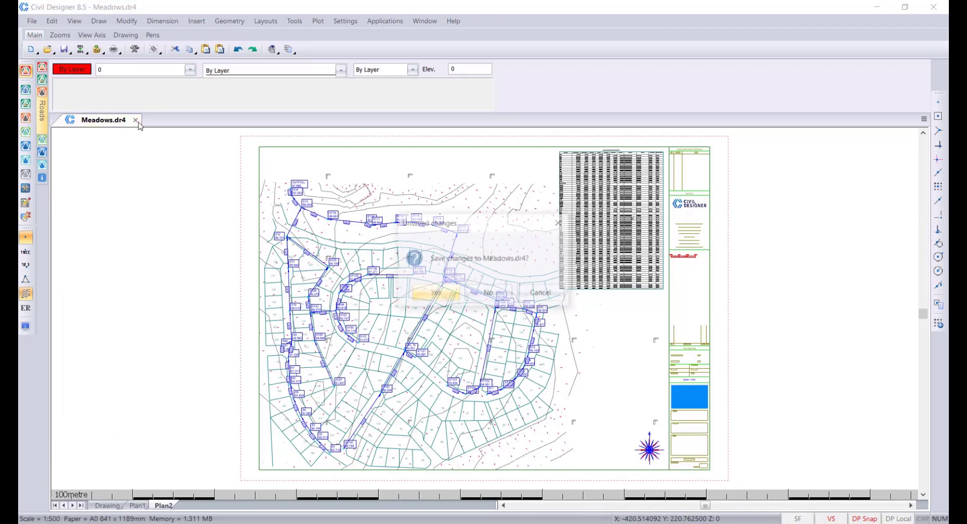
pyautogui.click(432, 293)
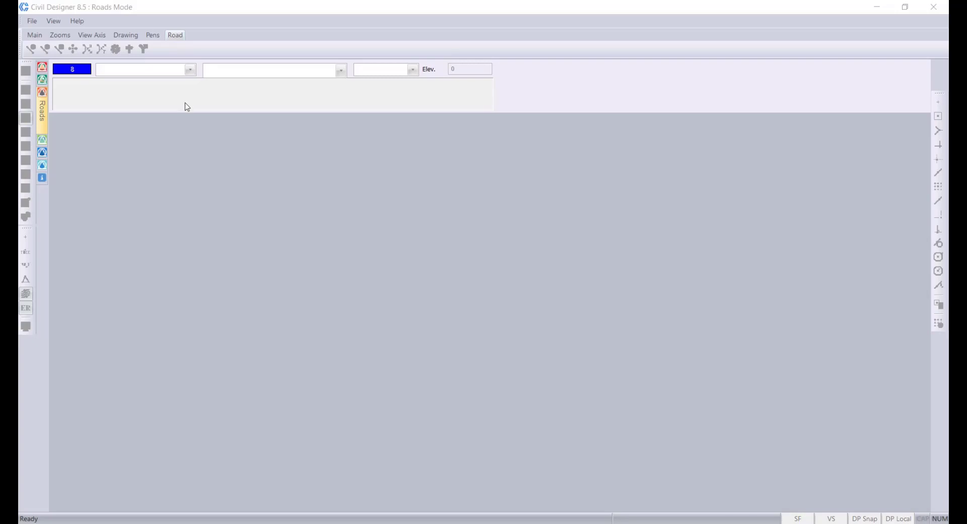
pyautogui.click(32, 20)
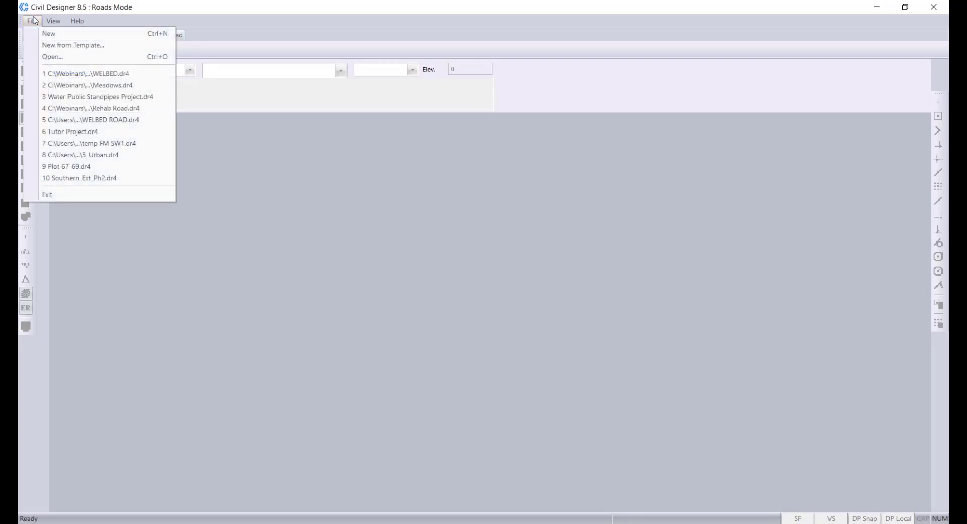
pyautogui.click(85, 74)
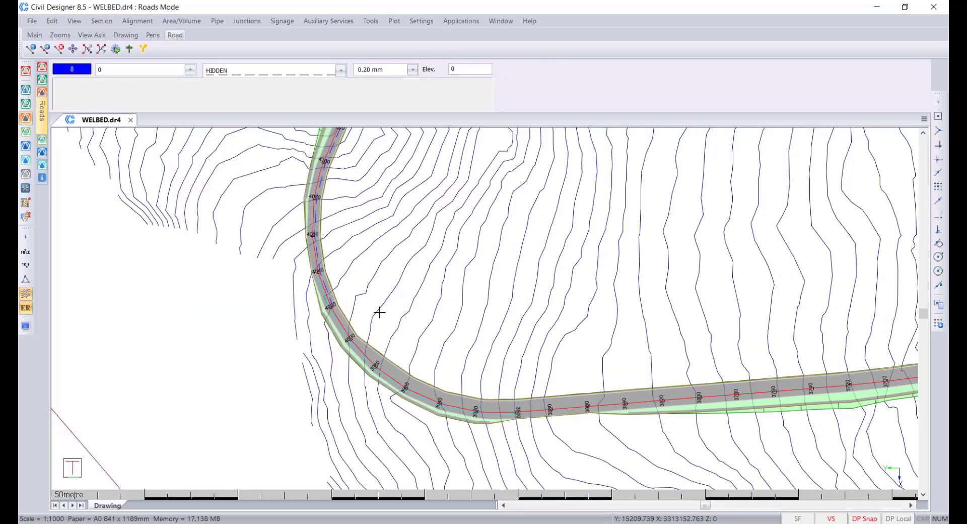
# - Inspect the entity properties of Road1 Welbed Road and close them again
pyautogui.click(471, 399)
pyautogui.rightClick(471, 399)
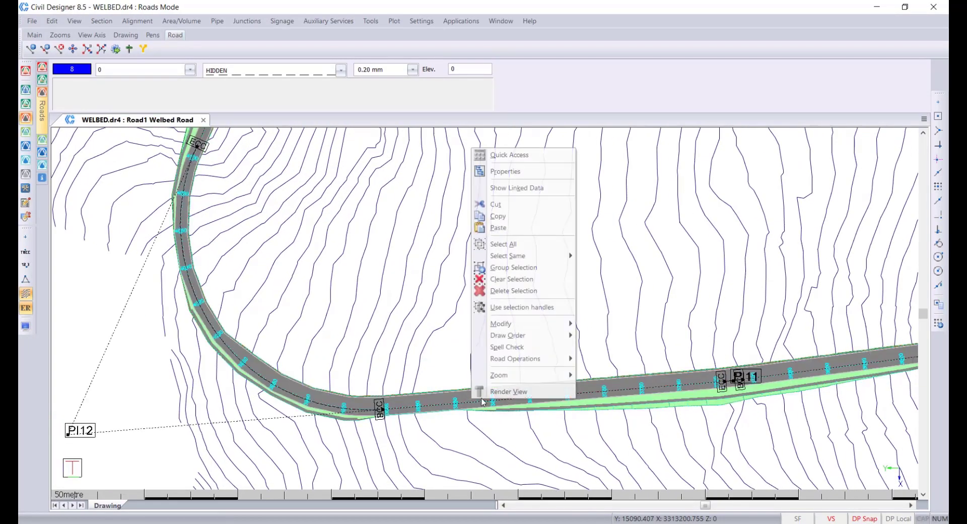
pyautogui.click(557, 173)
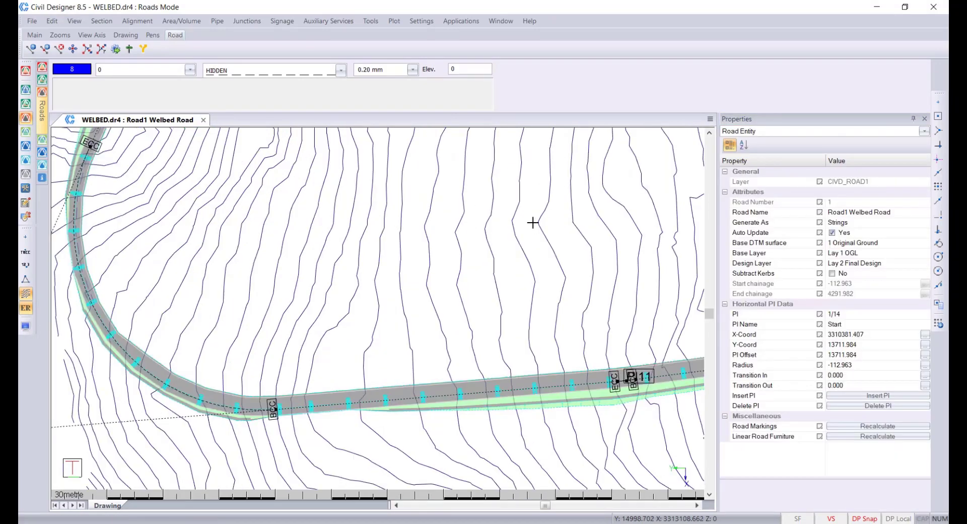
pyautogui.click(924, 119)
# - Generate a road track along the full length of Welbed Road at a 10.000 offset from the centreline on the CAD Water Pipe layer
pyautogui.scroll(-4, 529, 314)
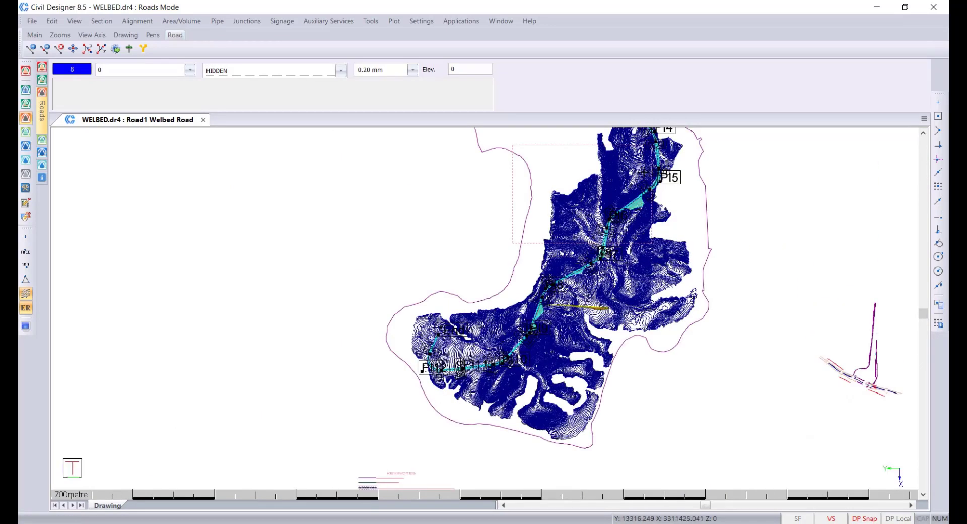
pyautogui.scroll(3, 493, 301)
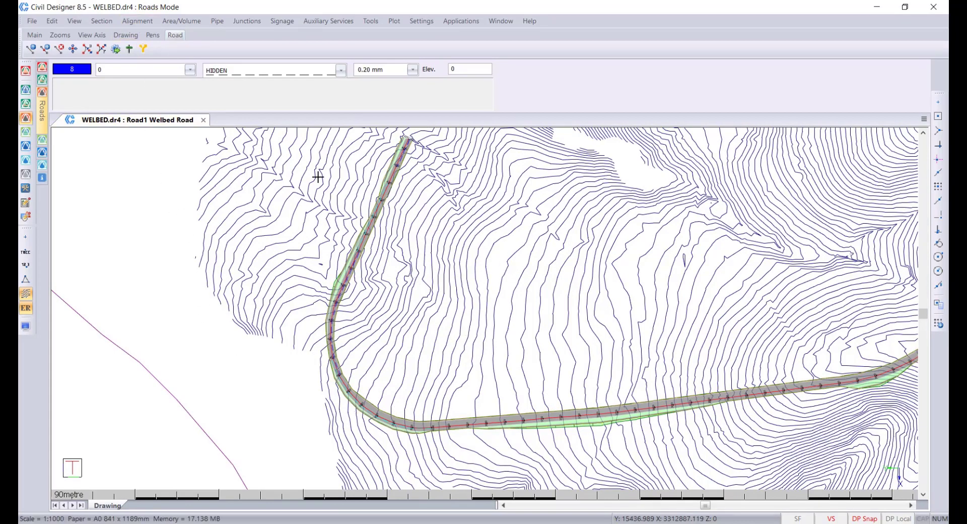
pyautogui.click(379, 201)
pyautogui.press('Escape')
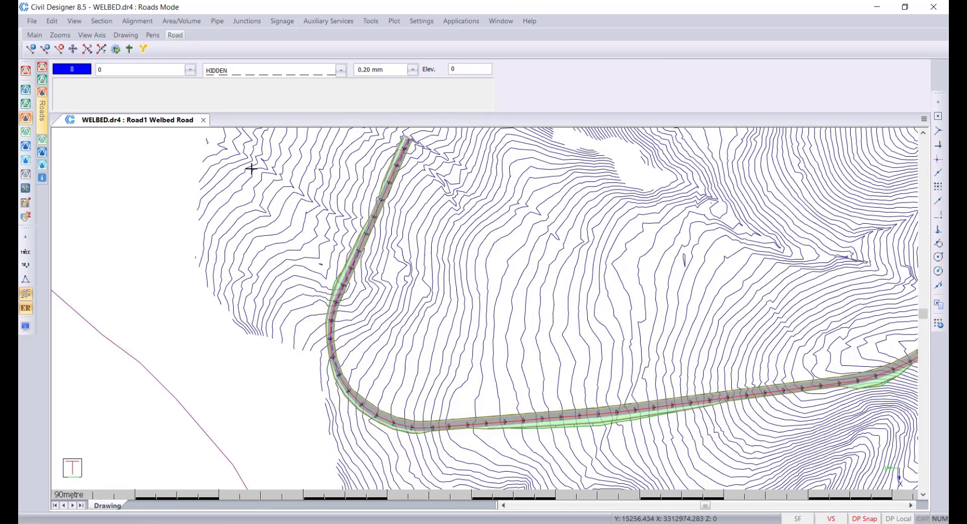
pyautogui.click(161, 23)
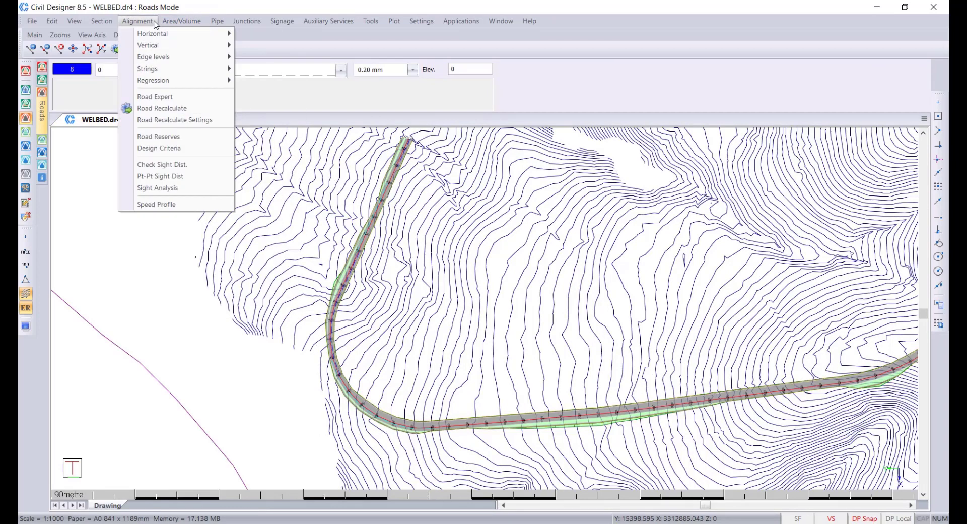
pyautogui.moveTo(158, 35)
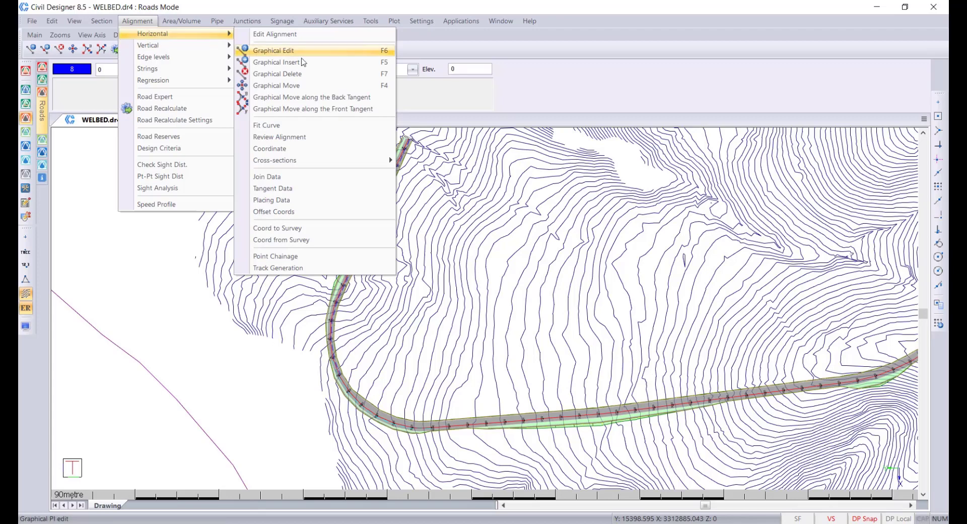
pyautogui.click(356, 268)
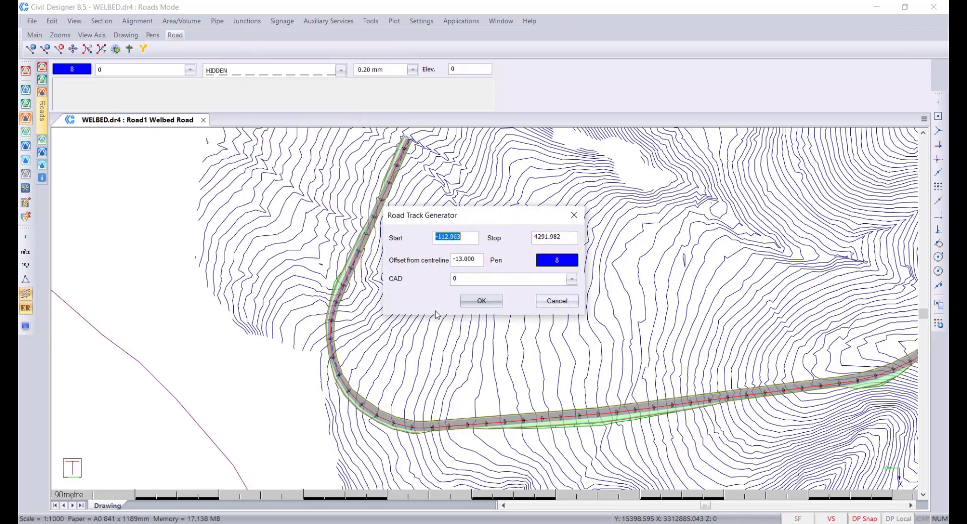
pyautogui.press('Tab')
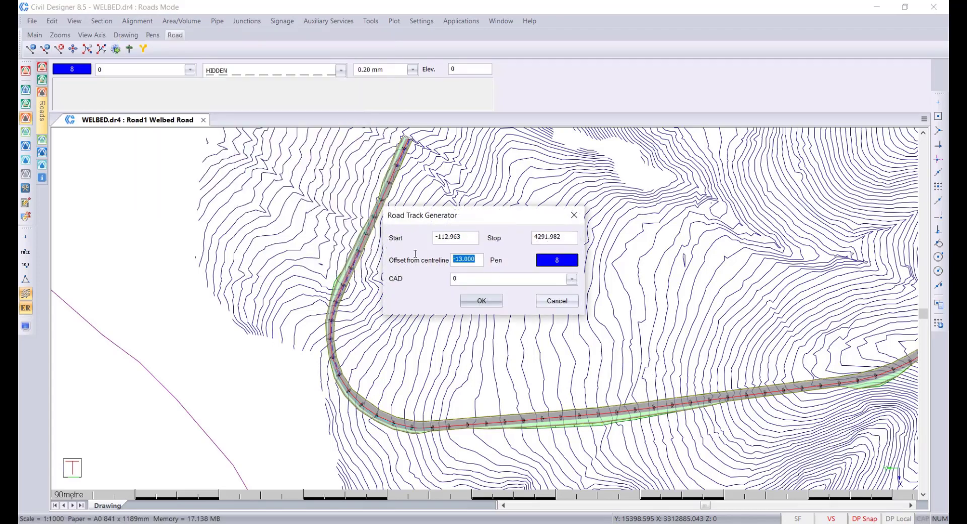
pyautogui.write('10')
pyautogui.press('Tab')
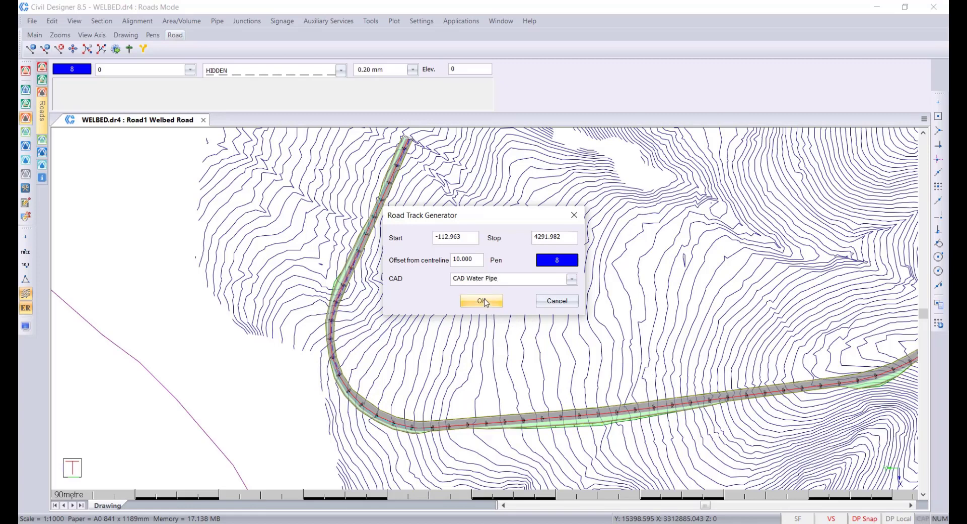
pyautogui.click(482, 301)
# - Examine the generated offset track along Welbed Road, from the bend and the 4291.982 end to the start at chainage -112.963
pyautogui.scroll(5, 420, 418)
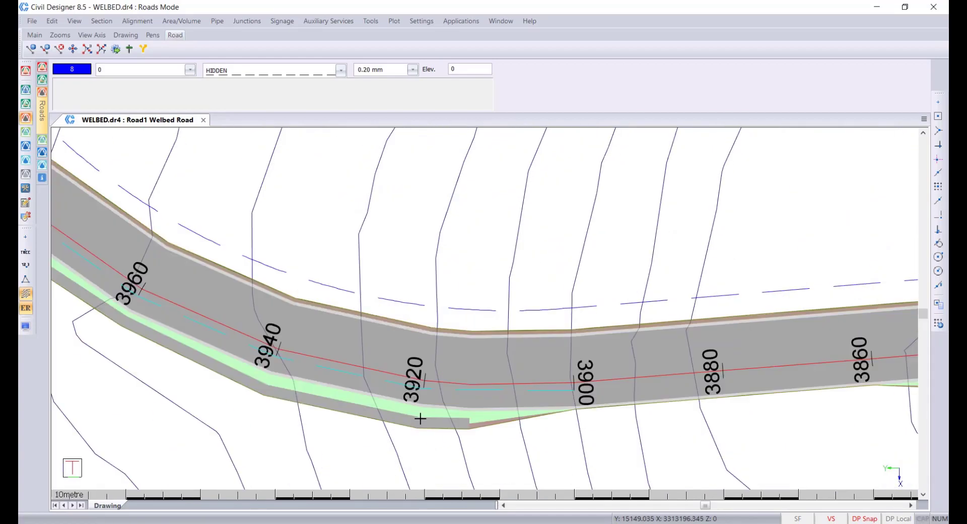
pyautogui.scroll(2, 419, 417)
pyautogui.scroll(-7, 491, 309)
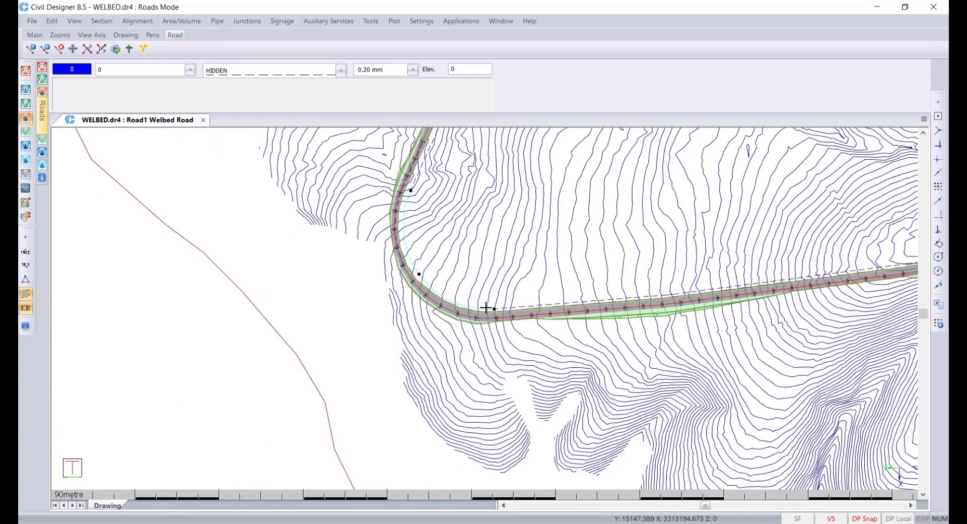
pyautogui.scroll(-3, 486, 308)
pyautogui.scroll(6, 491, 317)
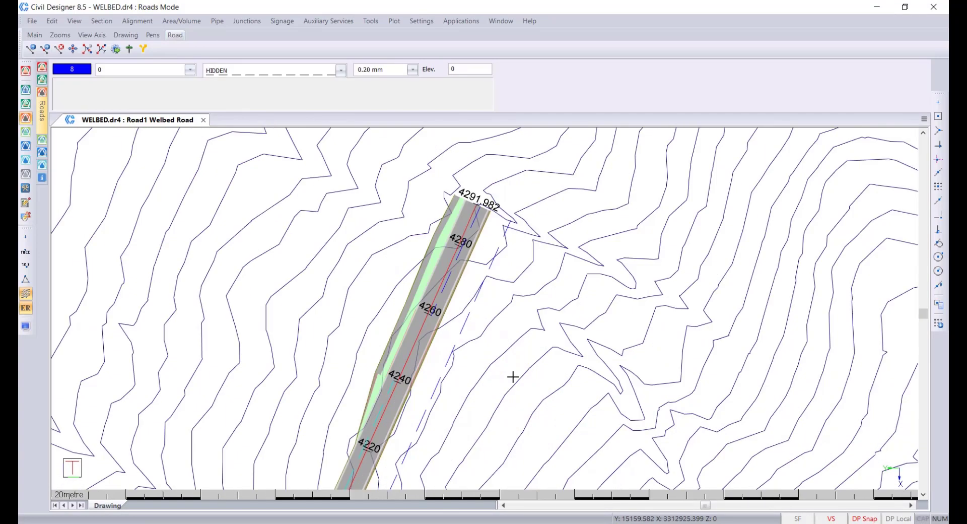
pyautogui.scroll(-3, 487, 308)
pyautogui.scroll(-3, 557, 302)
pyautogui.scroll(-4, 724, 214)
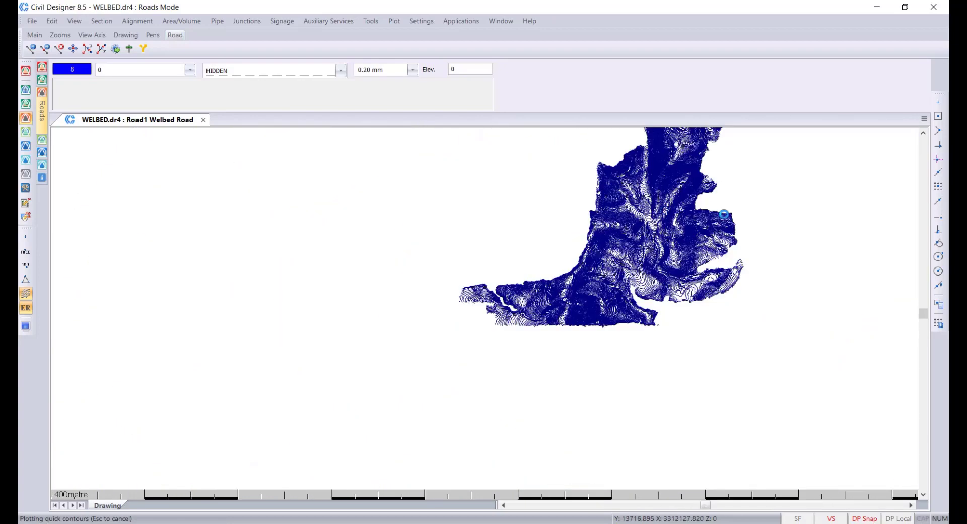
pyautogui.moveTo(695, 220); pyautogui.dragTo(513, 437, button='middle')
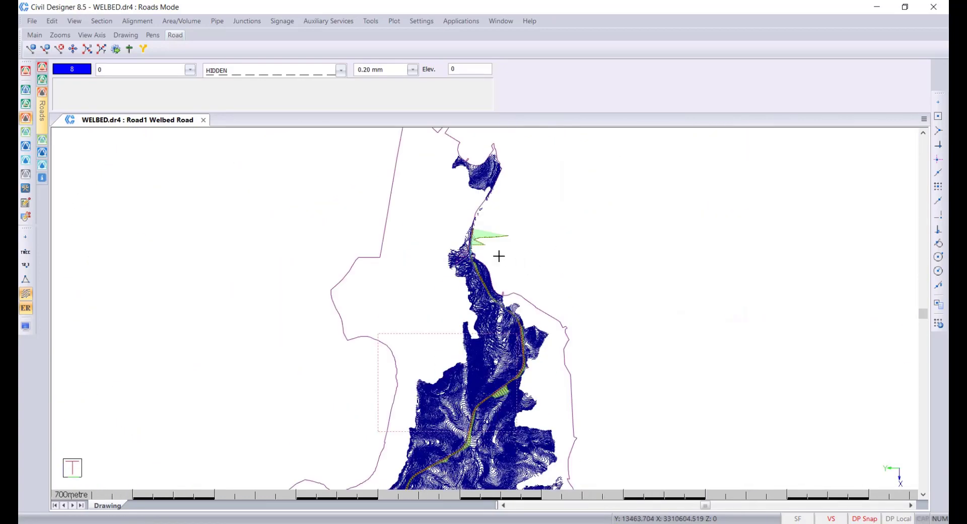
pyautogui.scroll(5, 499, 256)
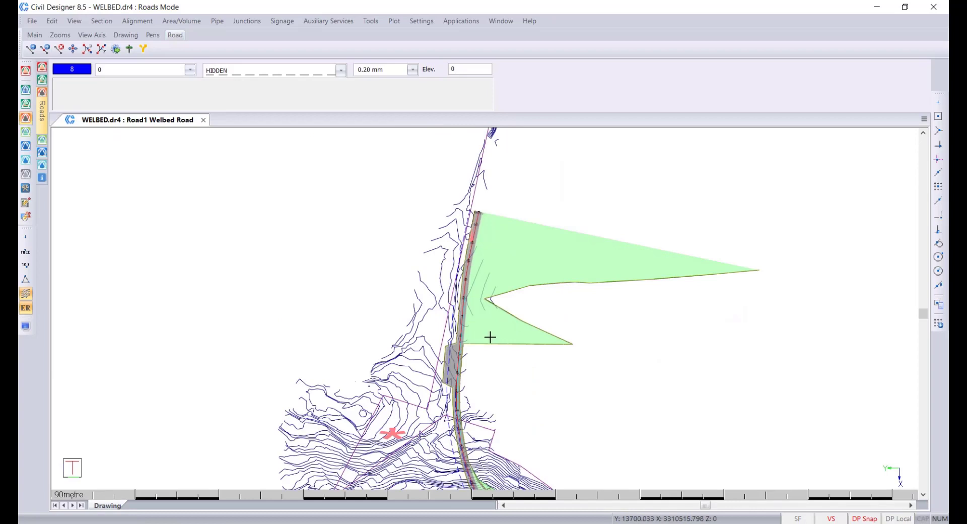
pyautogui.scroll(3, 467, 230)
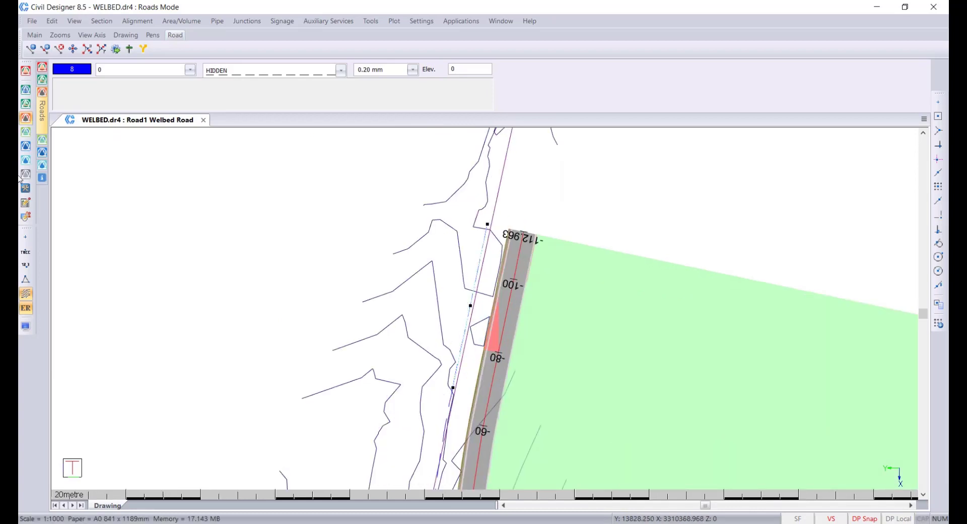
# - Show the terrain triangulation around the start of the road to check its coverage, and hide it again
pyautogui.click(26, 279)
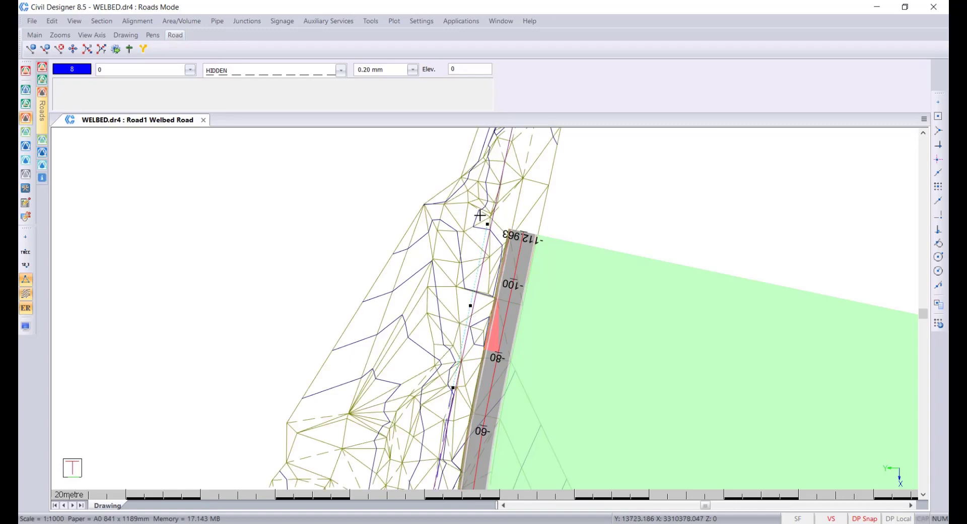
pyautogui.scroll(-2, 432, 425)
pyautogui.scroll(-1, 484, 315)
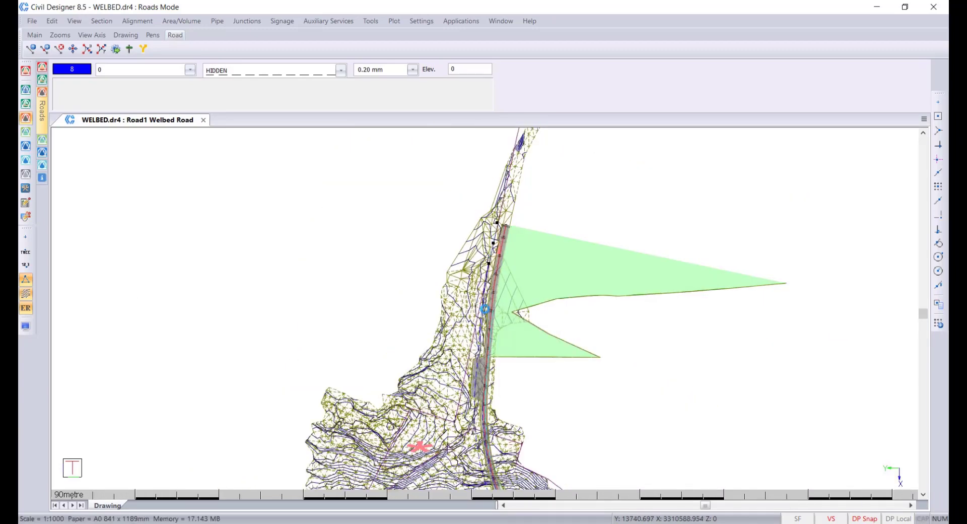
pyautogui.scroll(3, 442, 288)
pyautogui.click(26, 279)
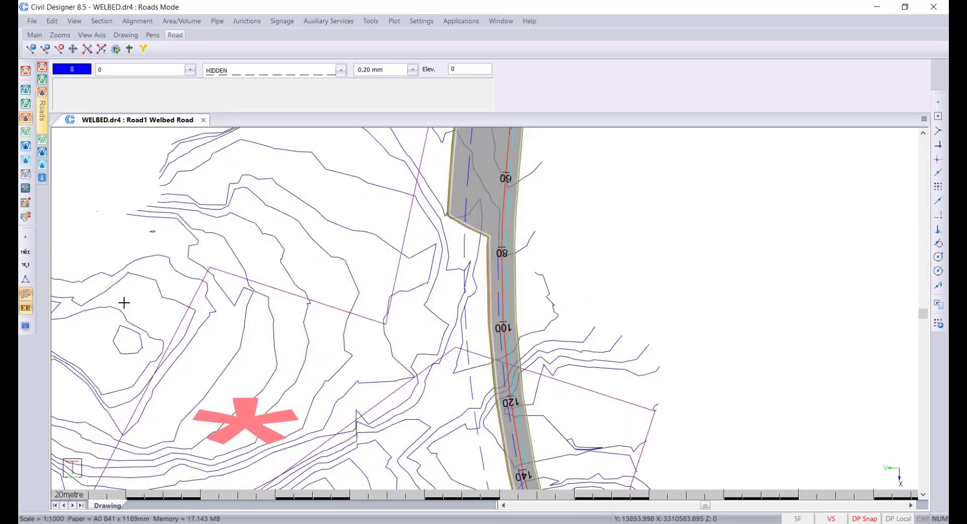
# - Follow the offset track past chainage 120 and inspect the properties of its line segment at the road's 4291.982 end
pyautogui.moveTo(505, 287); pyautogui.dragTo(411, 273, button='middle')
pyautogui.moveTo(373, 326); pyautogui.dragTo(360, 264, button='middle')
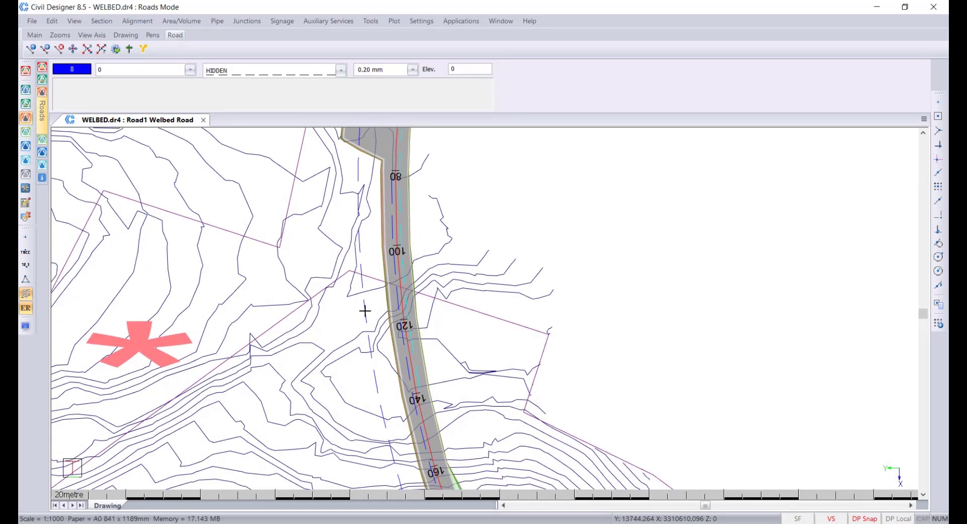
pyautogui.scroll(-5, 364, 312)
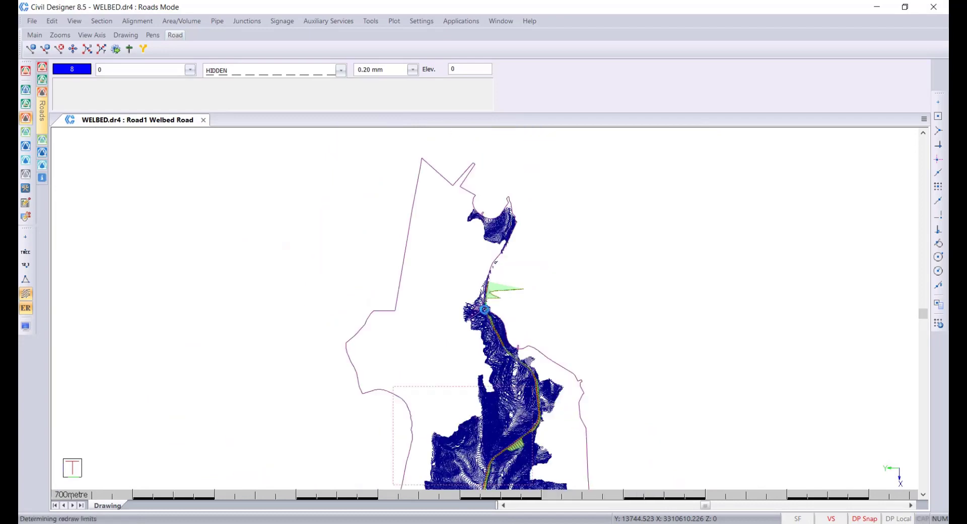
pyautogui.scroll(1, 408, 457)
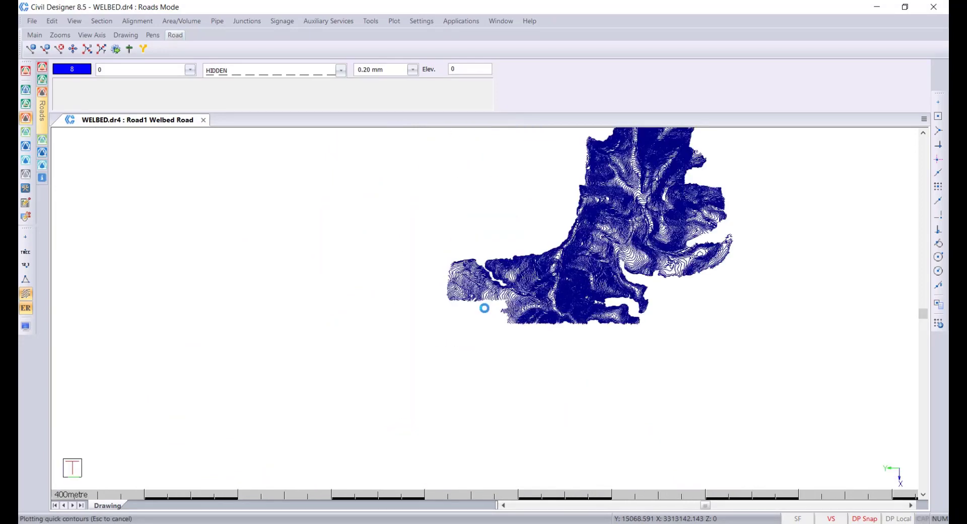
pyautogui.scroll(2, 474, 287)
pyautogui.scroll(2, 472, 288)
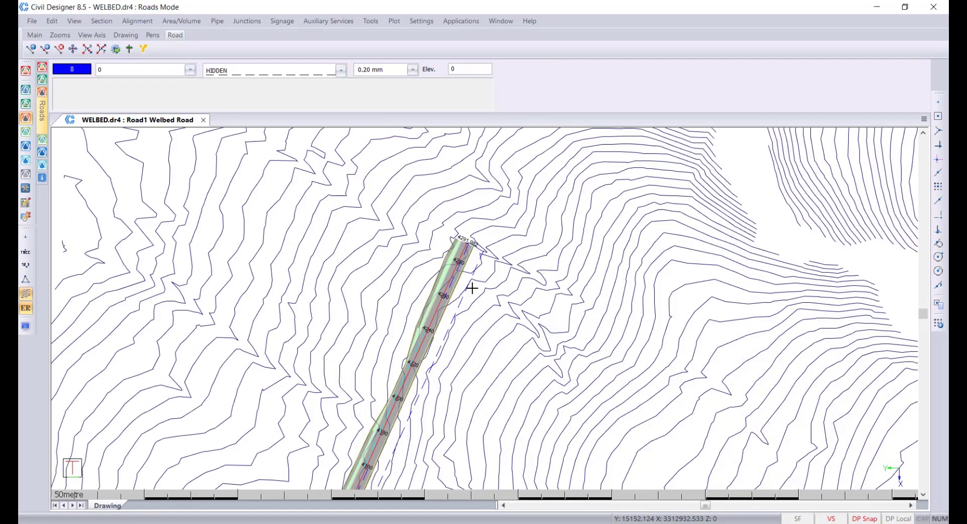
pyautogui.scroll(2, 472, 288)
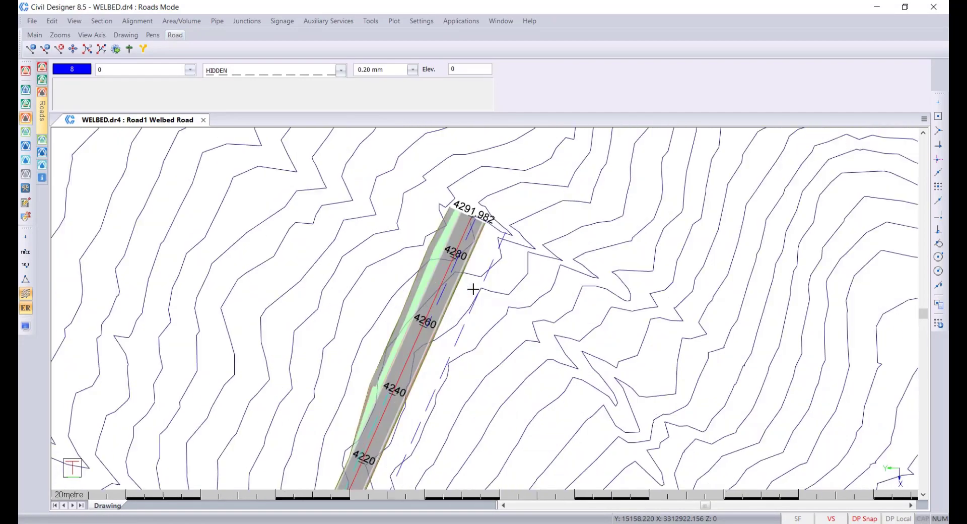
pyautogui.rightClick(497, 259)
pyautogui.click(529, 283)
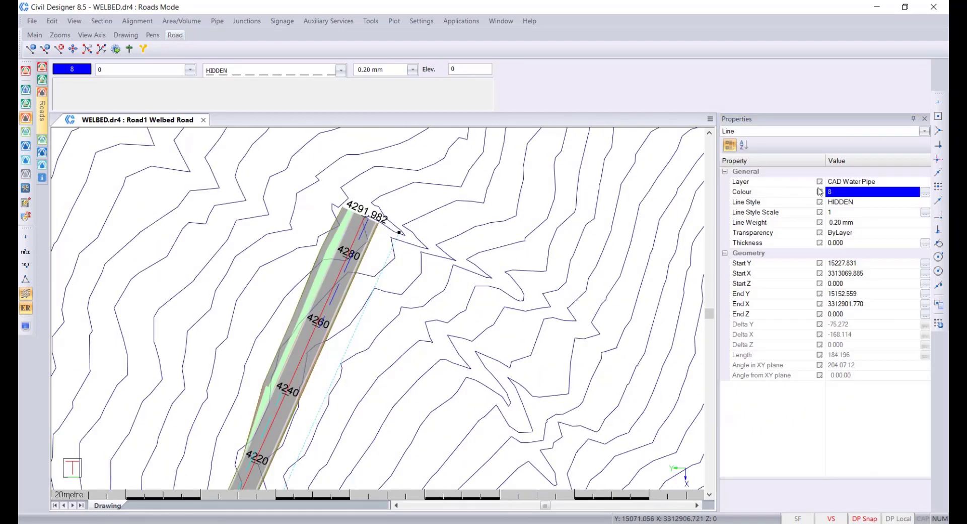
pyautogui.press('Escape')
# - Make CAD Water Pipe the current drawing layer
pyautogui.click(150, 71)
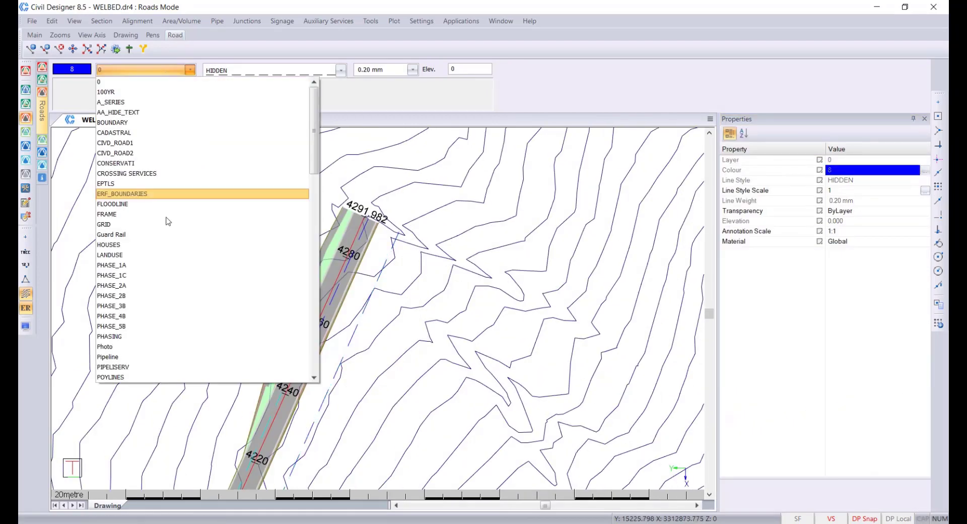
pyautogui.scroll(-10, 172, 332)
pyautogui.click(165, 377)
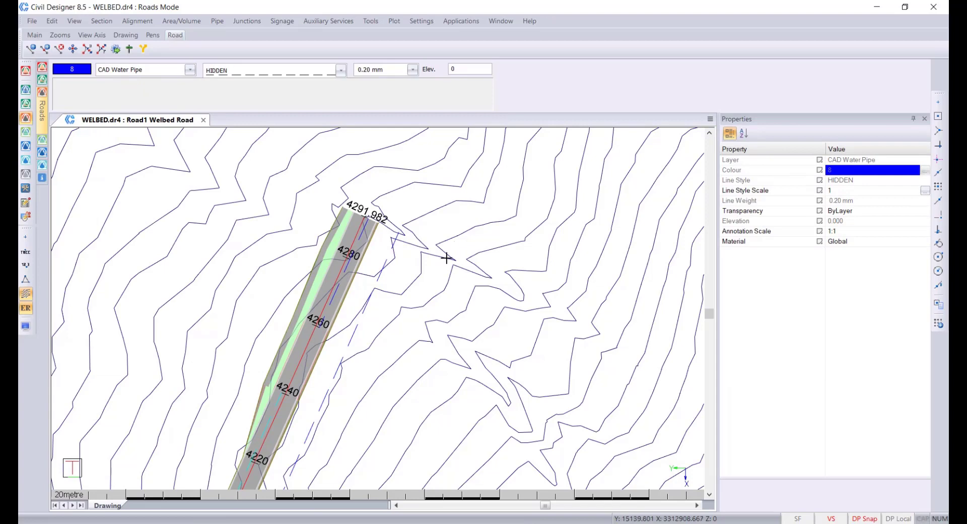
pyautogui.click(393, 229)
pyautogui.press('Escape')
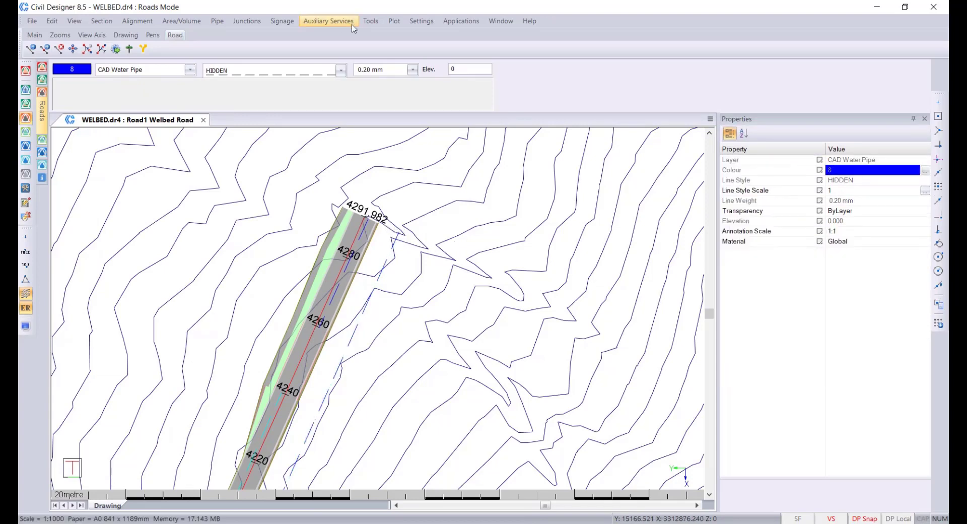
# - Leave Roads mode and convert the offset track's line sequence into a single polyline, deleting the original line and arc segments
pyautogui.click(394, 22)
pyautogui.moveTo(367, 23)
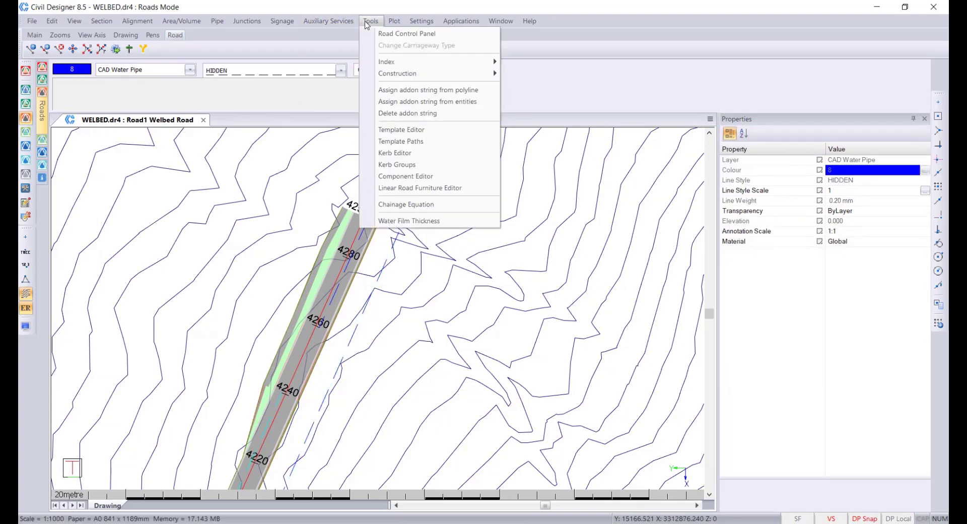
pyautogui.press('Escape')
pyautogui.click(25, 70)
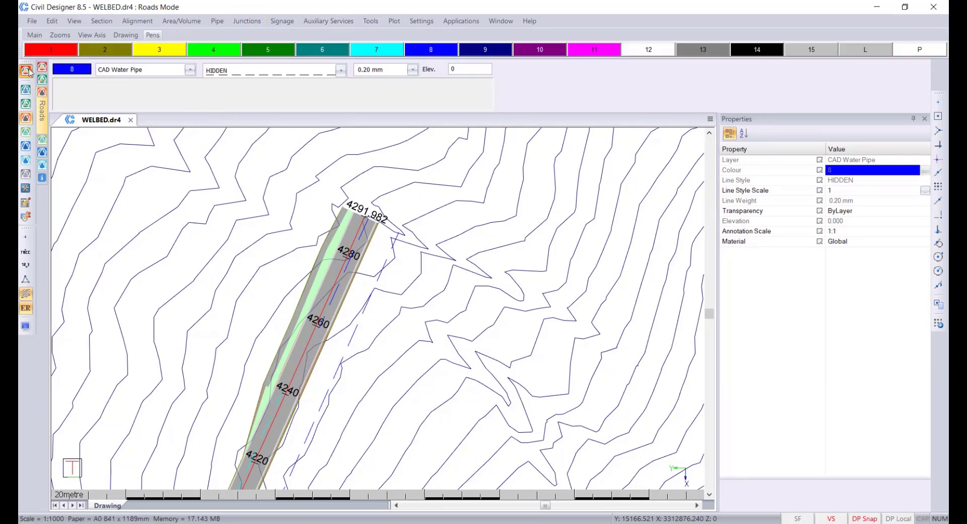
pyautogui.click(318, 20)
pyautogui.moveTo(295, 21)
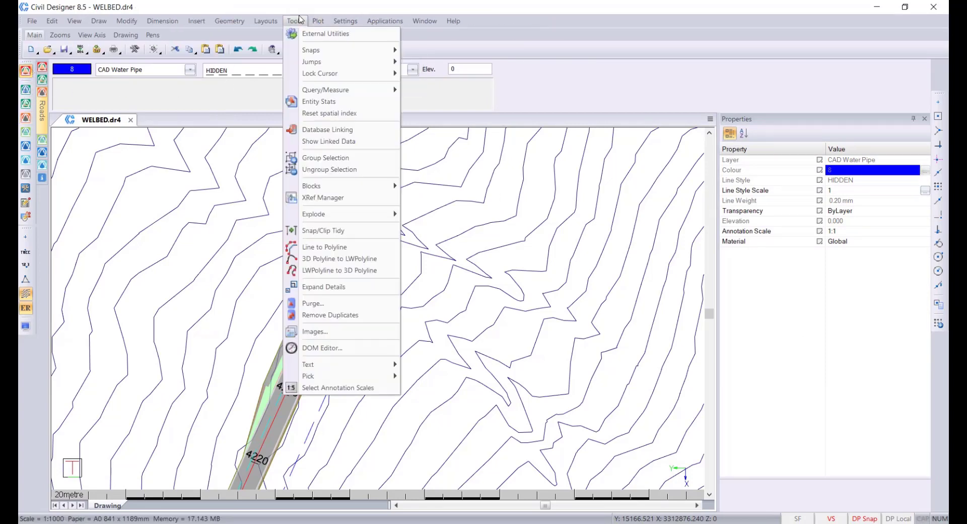
pyautogui.click(375, 252)
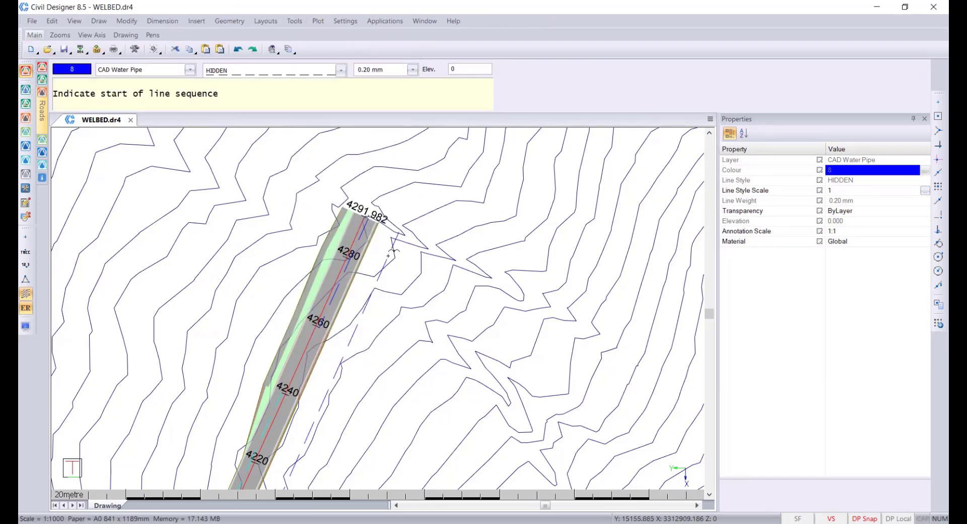
pyautogui.click(395, 241)
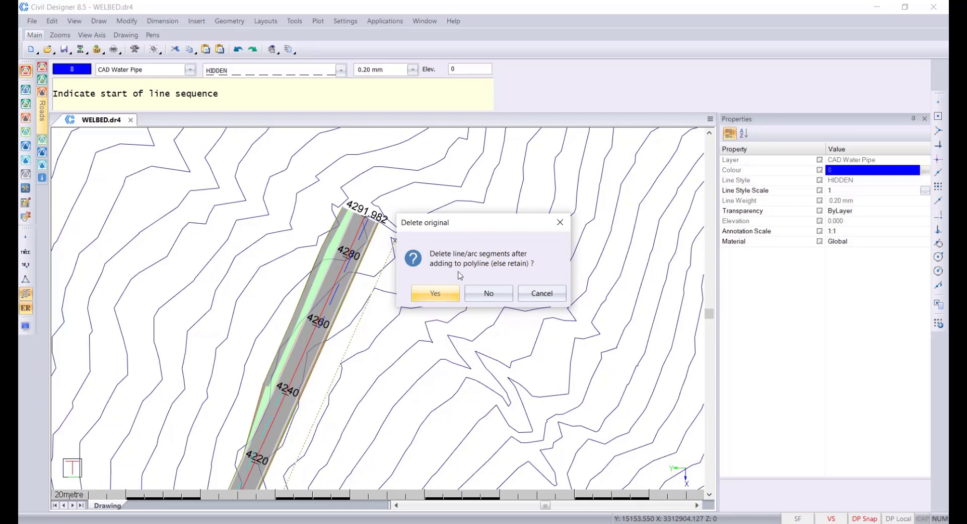
pyautogui.click(435, 293)
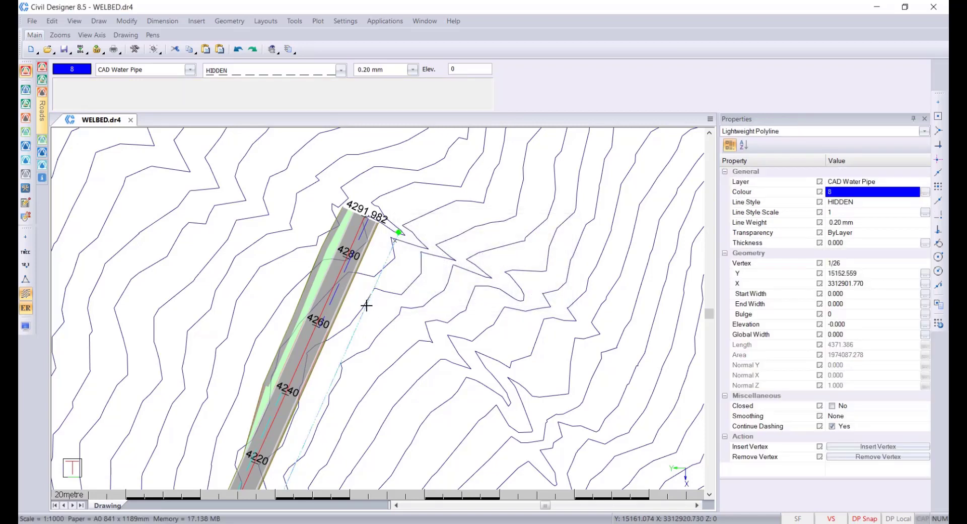
# - Select the converted polyline and check its properties and its course around the road's bend
pyautogui.scroll(-5, 379, 328)
pyautogui.scroll(-2, 372, 336)
pyautogui.scroll(3, 373, 335)
pyautogui.moveTo(409, 225); pyautogui.dragTo(338, 300, button='middle')
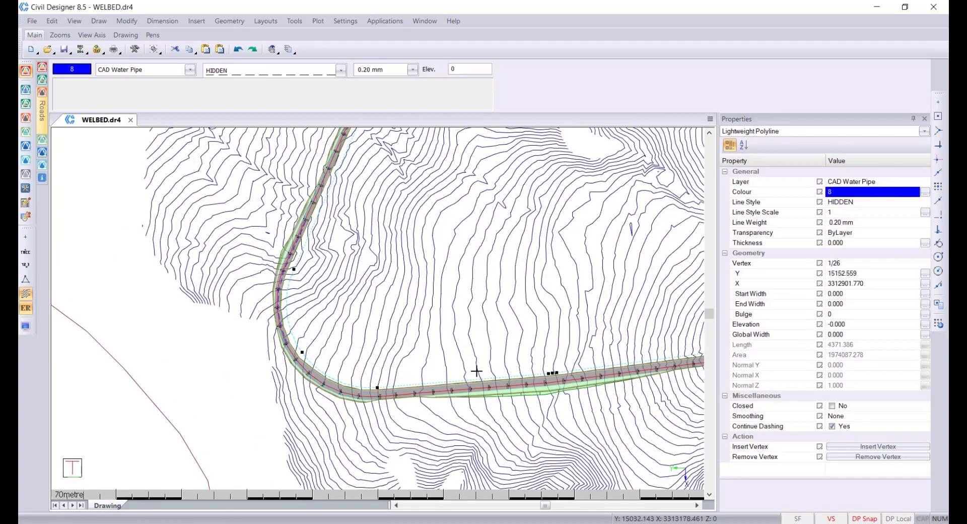
pyautogui.moveTo(460, 282); pyautogui.dragTo(418, 332, button='middle')
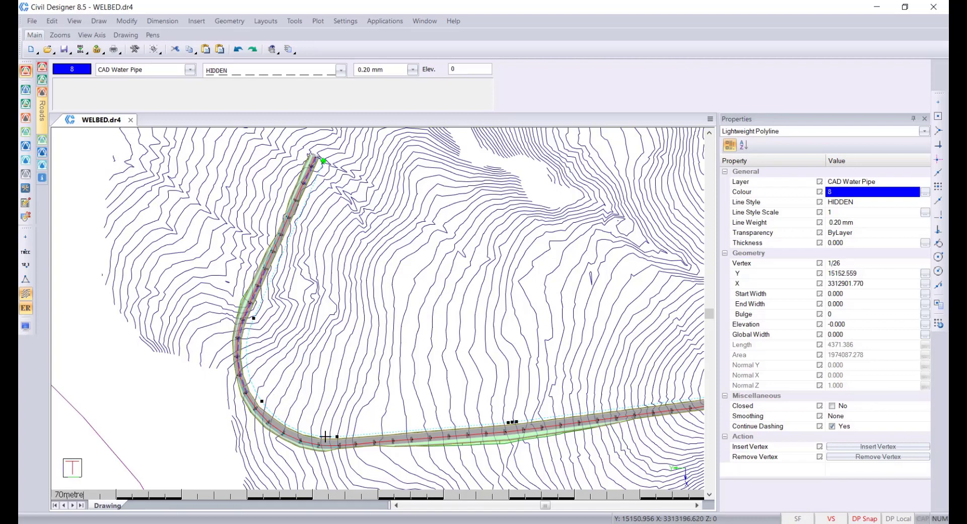
# - Convert the selected lightweight polyline to a 3D polyline and check its vertices around the road's bend
pyautogui.scroll(3, 326, 436)
pyautogui.scroll(2, 313, 302)
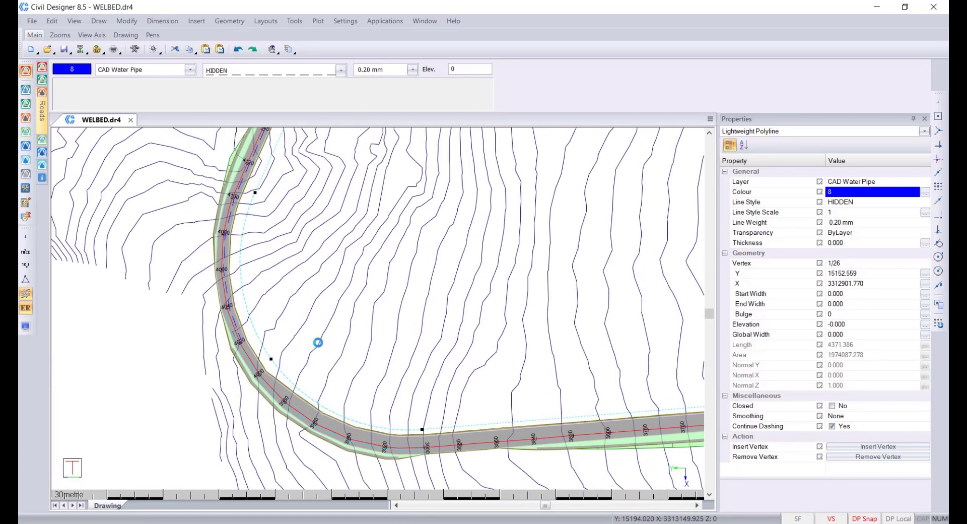
pyautogui.moveTo(287, 349); pyautogui.dragTo(182, 371, button='middle')
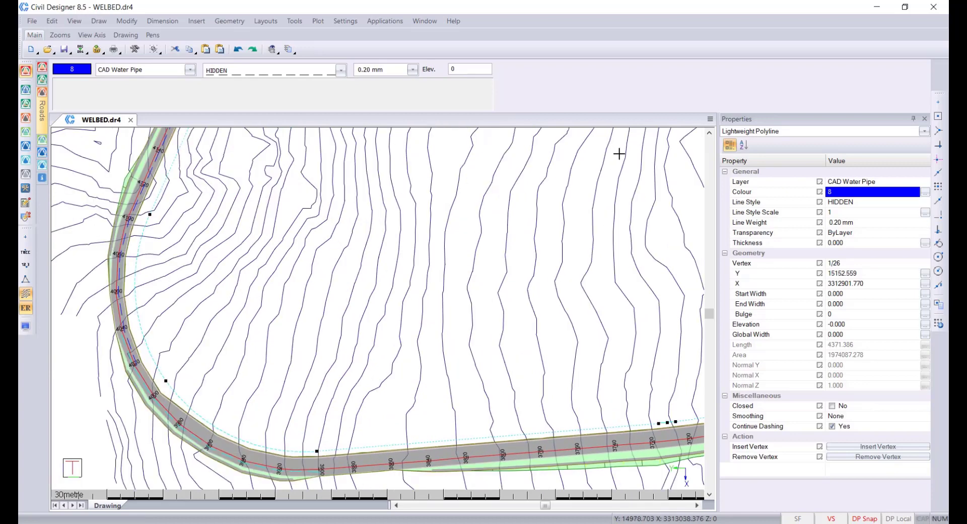
pyautogui.click(293, 21)
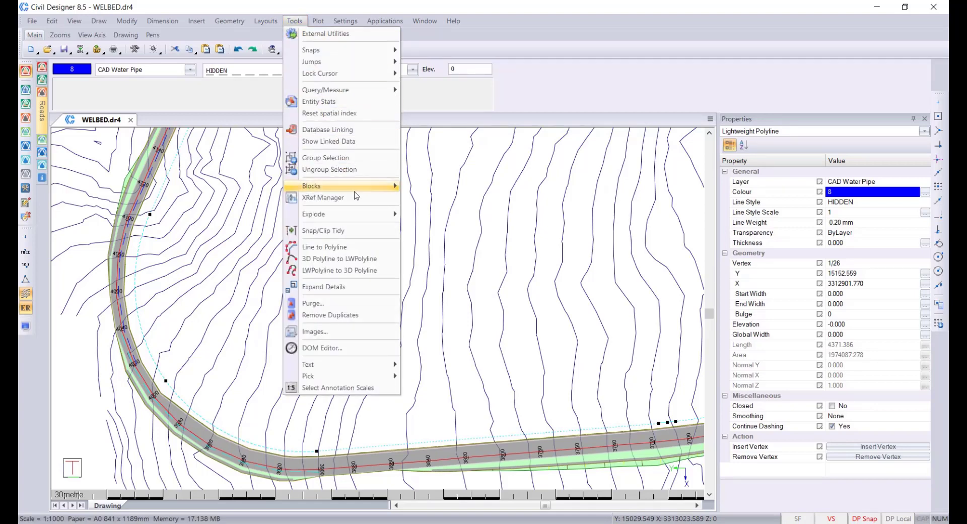
pyautogui.click(379, 274)
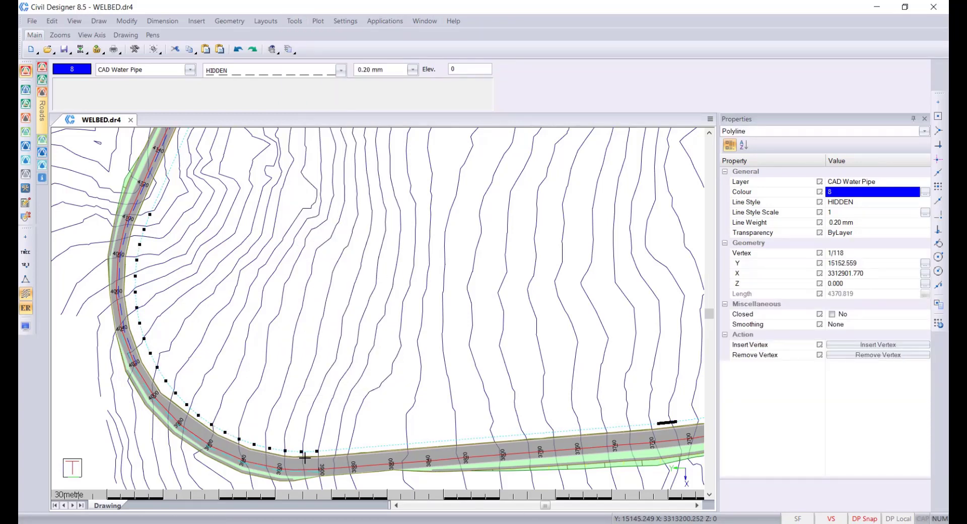
pyautogui.moveTo(229, 330); pyautogui.dragTo(239, 363, button='middle')
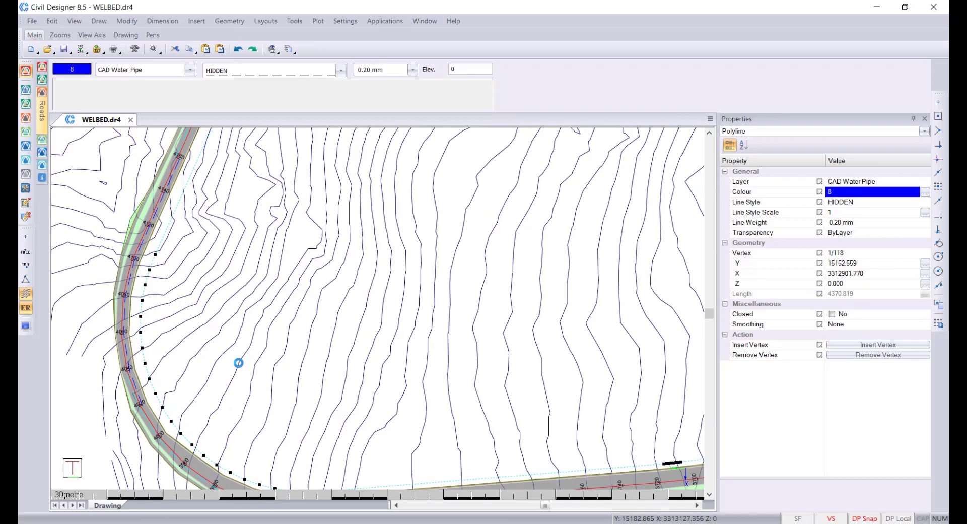
pyautogui.moveTo(277, 427); pyautogui.dragTo(273, 369, button='middle')
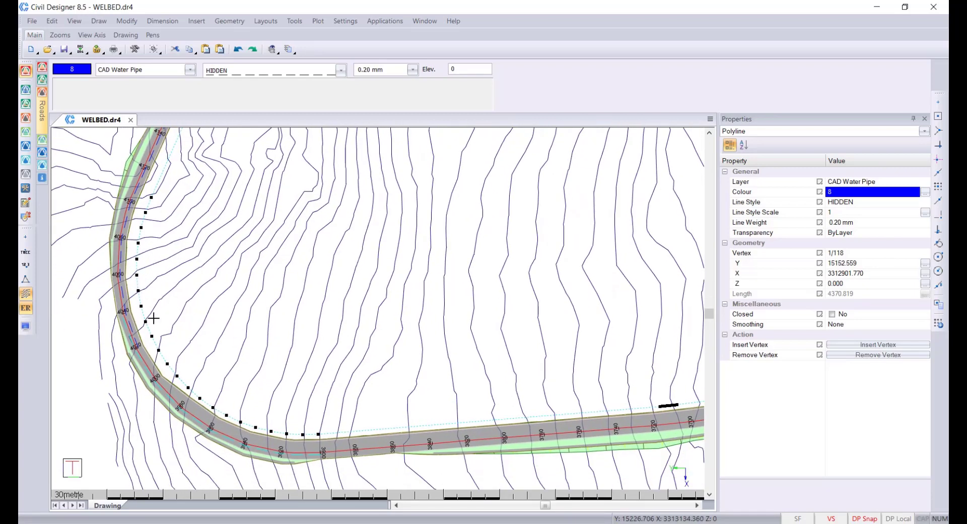
pyautogui.press('Escape')
pyautogui.click(135, 254)
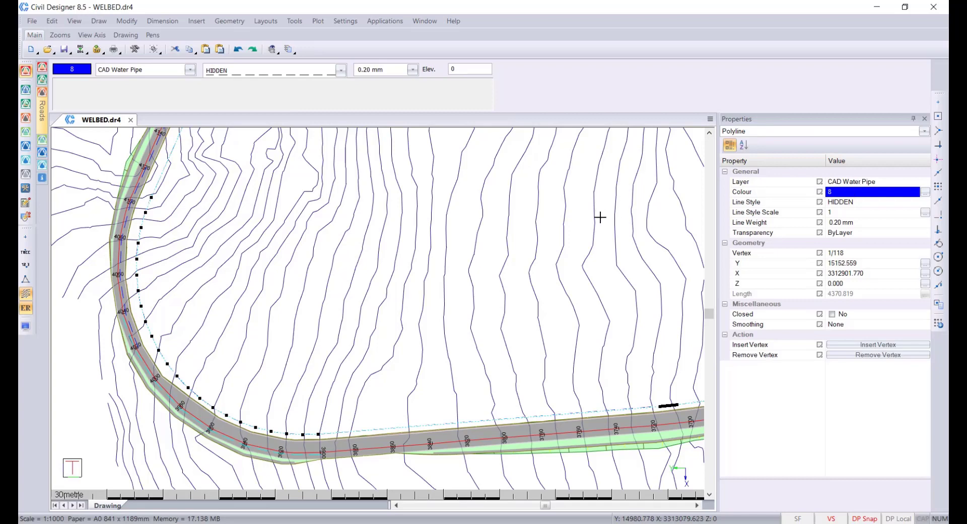
pyautogui.press('Escape')
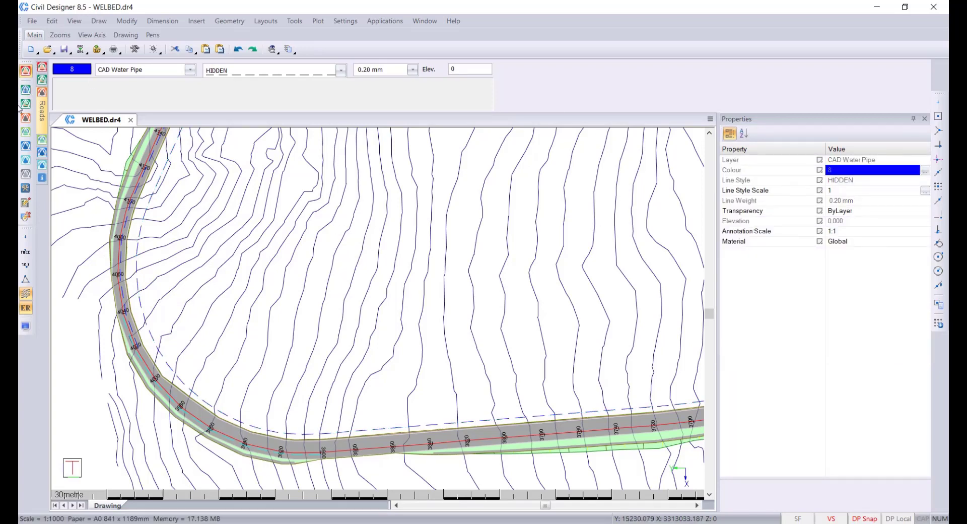
# - Switch to Water mode and attach a new water data file named Water Model to the project, saving the Welbed Road changes
pyautogui.click(25, 161)
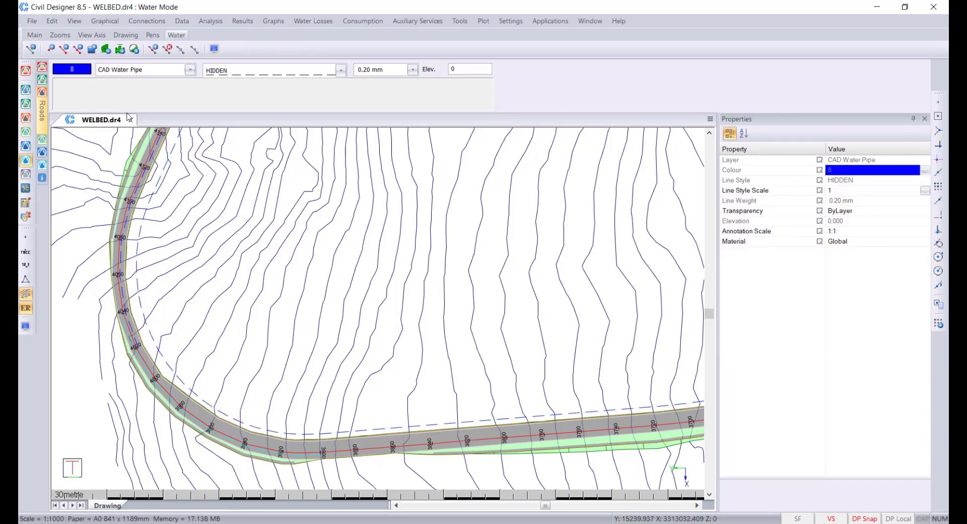
pyautogui.click(35, 23)
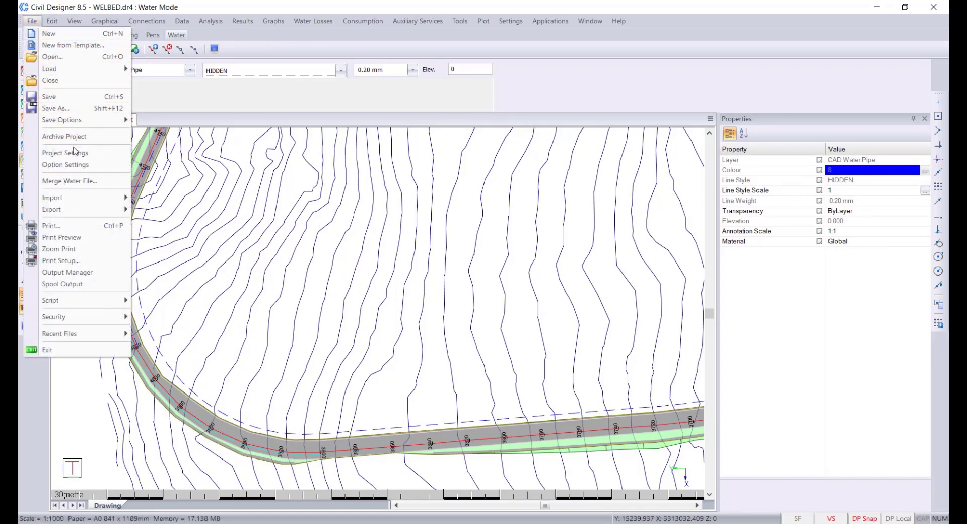
pyautogui.click(48, 152)
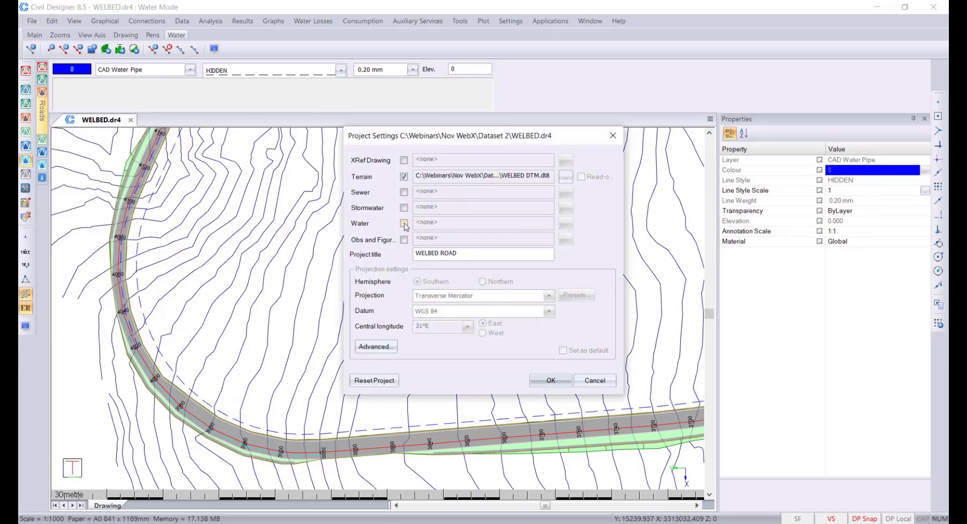
pyautogui.click(406, 223)
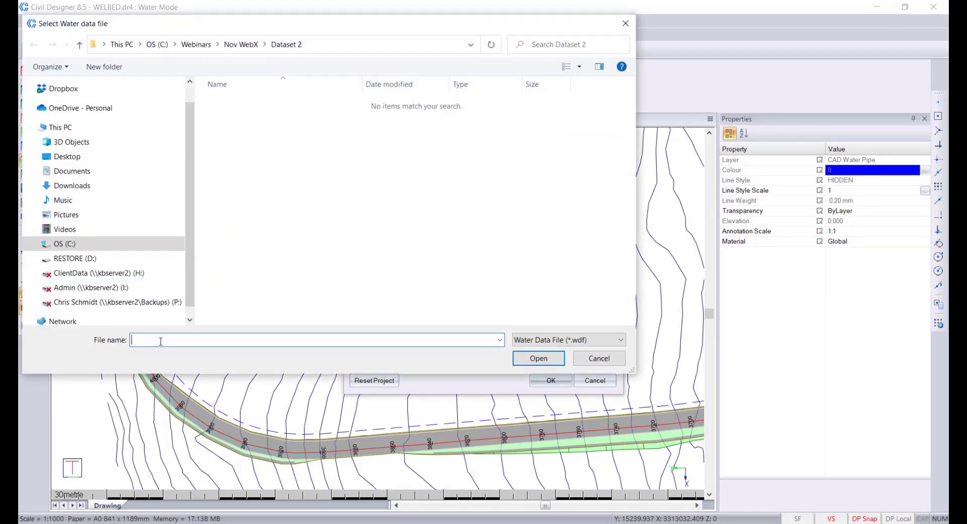
pyautogui.write('Water Model')
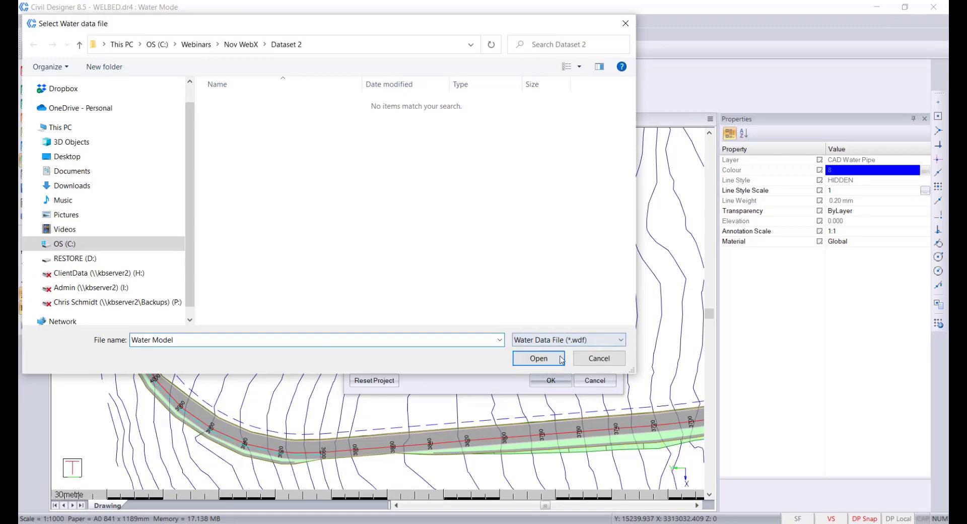
pyautogui.click(538, 358)
pyautogui.click(505, 308)
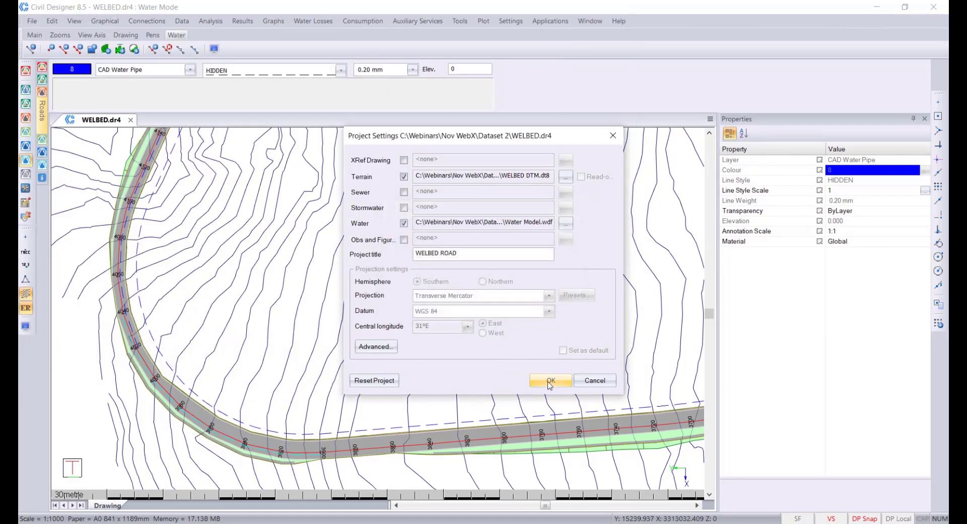
pyautogui.click(550, 381)
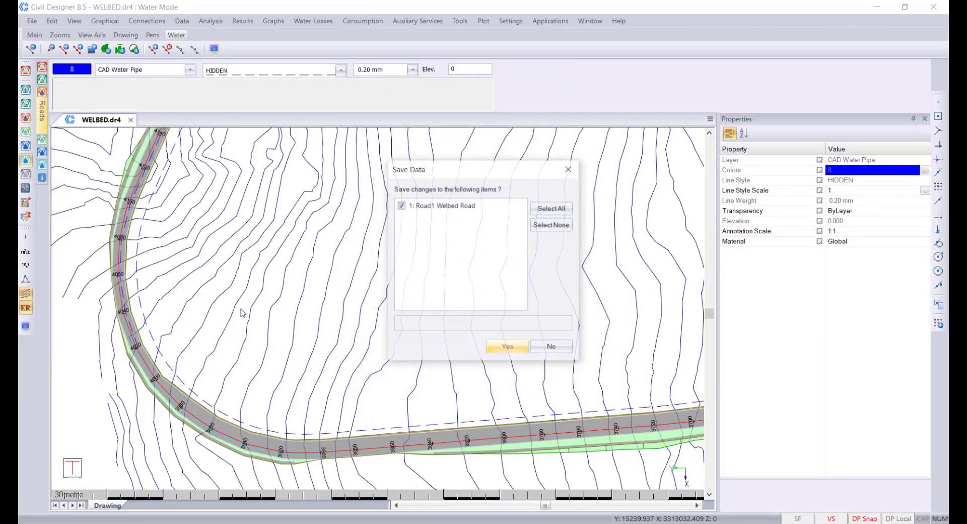
pyautogui.click(517, 350)
# - Inspect the properties of the dashed pipe route polyline beside the road's bend
pyautogui.moveTo(201, 393); pyautogui.dragTo(200, 430, button='middle')
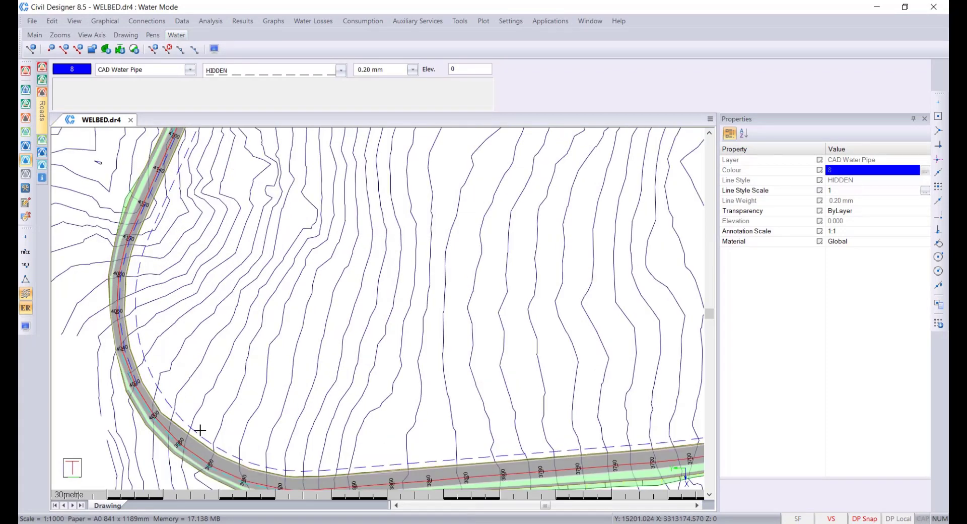
pyautogui.click(141, 364)
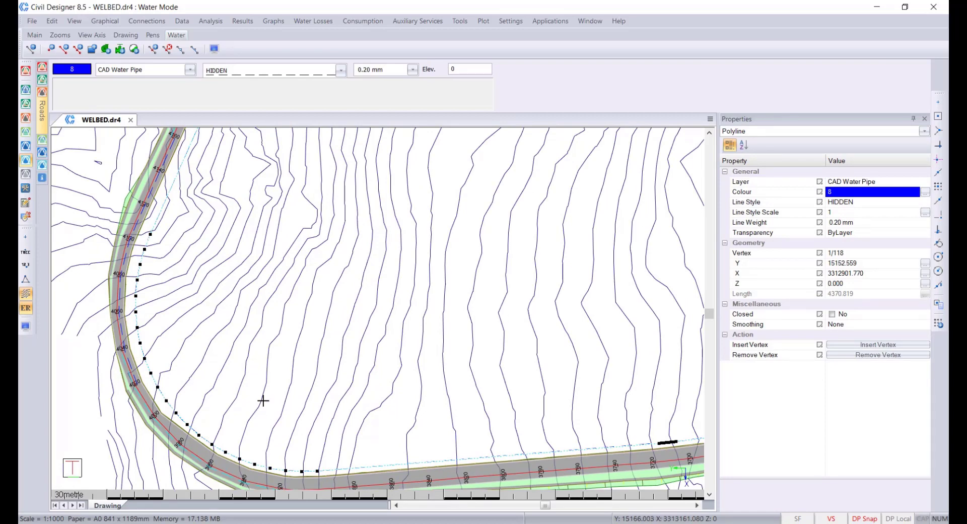
pyautogui.press('Escape')
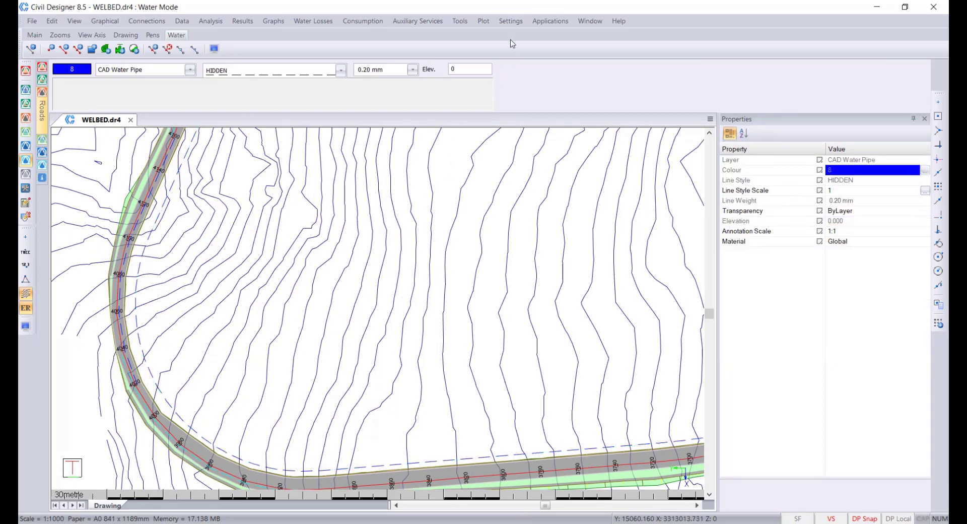
# - Set the pipe defaults to nominal diameter 355 mm, pressure class 12 and cover 1200 mm
pyautogui.click(520, 22)
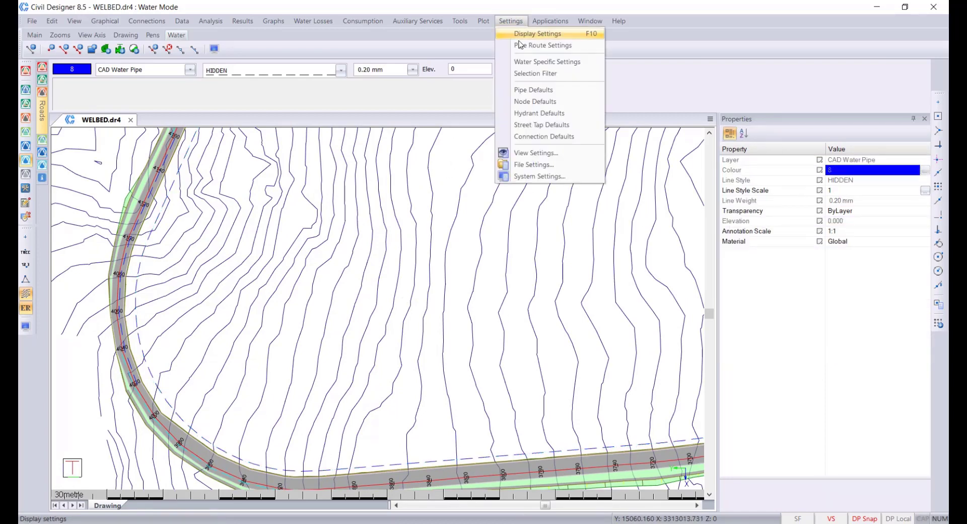
pyautogui.click(548, 91)
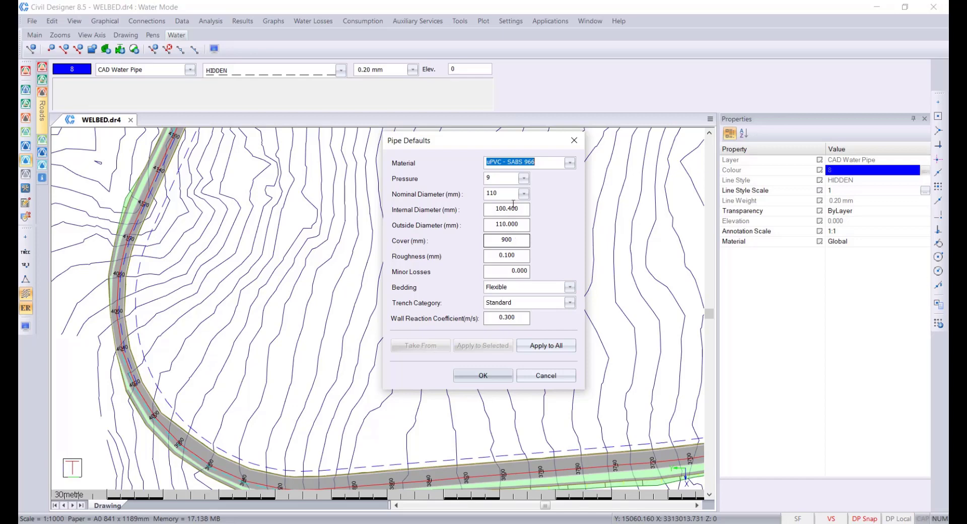
pyautogui.click(524, 193)
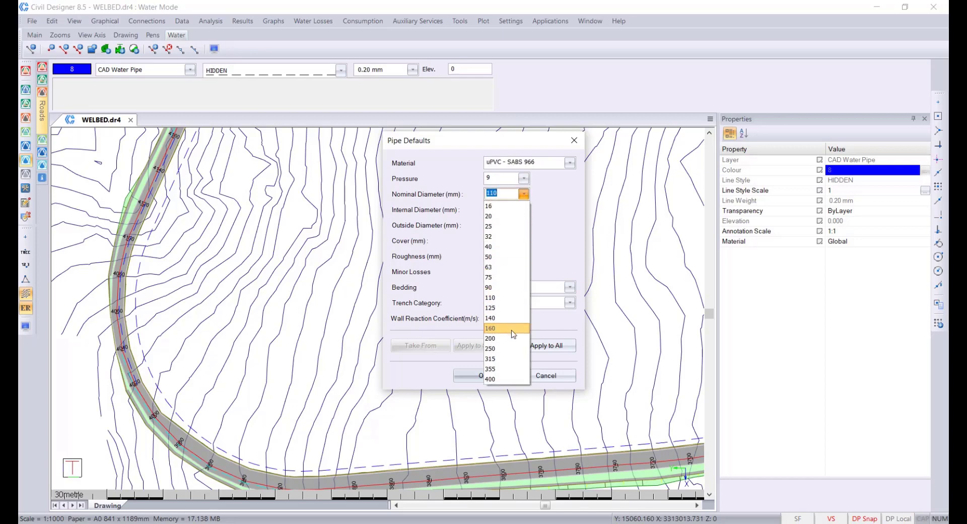
pyautogui.click(510, 371)
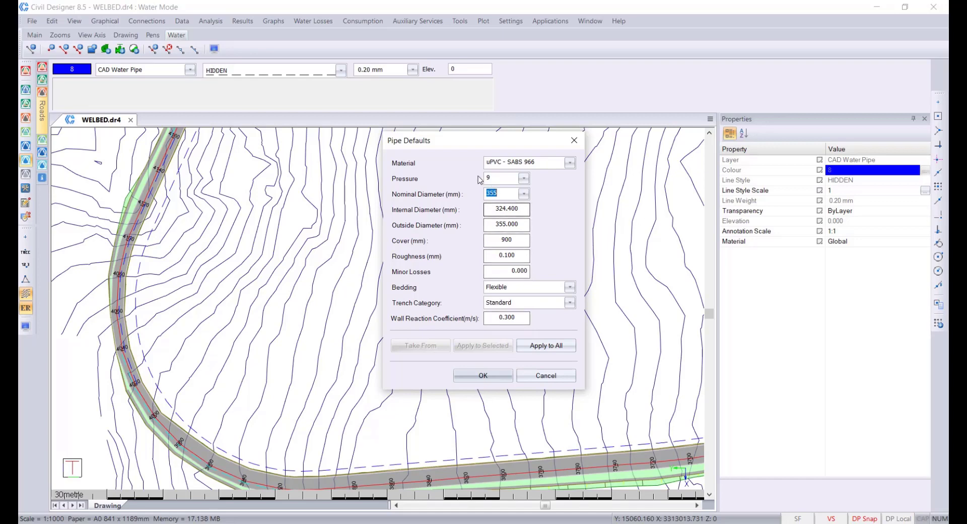
pyautogui.click(524, 182)
pyautogui.click(524, 180)
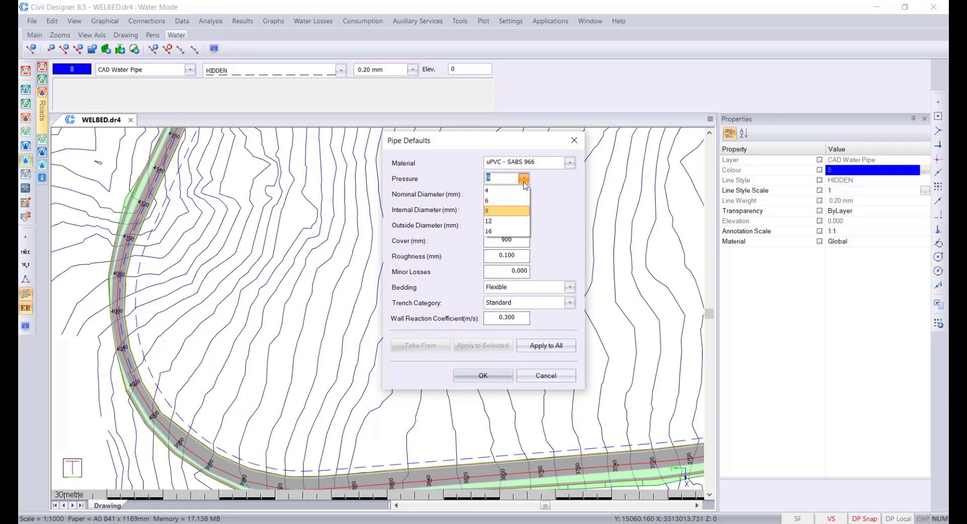
pyautogui.click(507, 220)
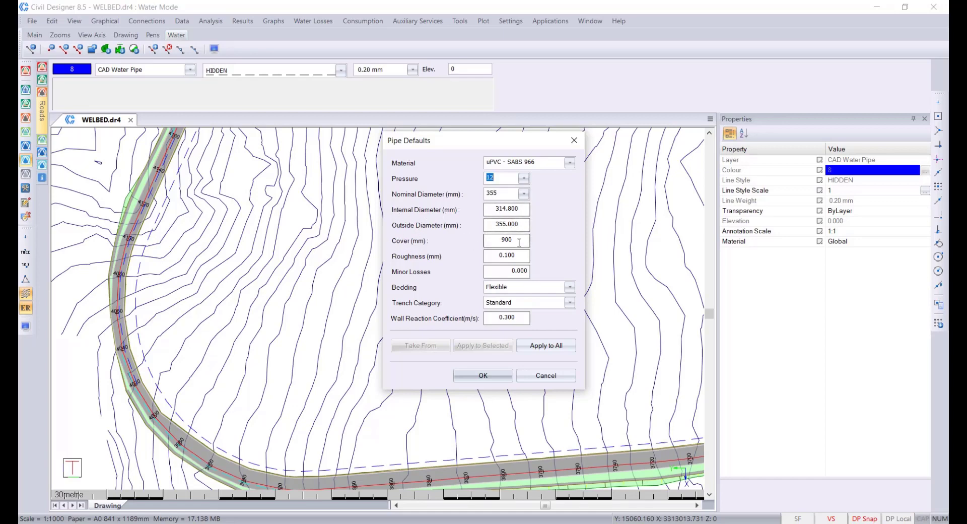
pyautogui.moveTo(520, 242); pyautogui.dragTo(427, 238)
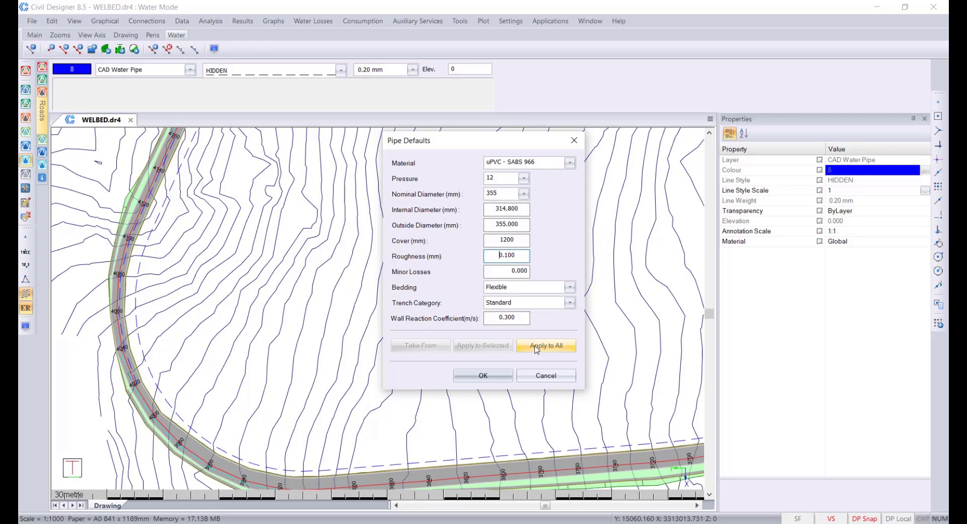
pyautogui.click(482, 377)
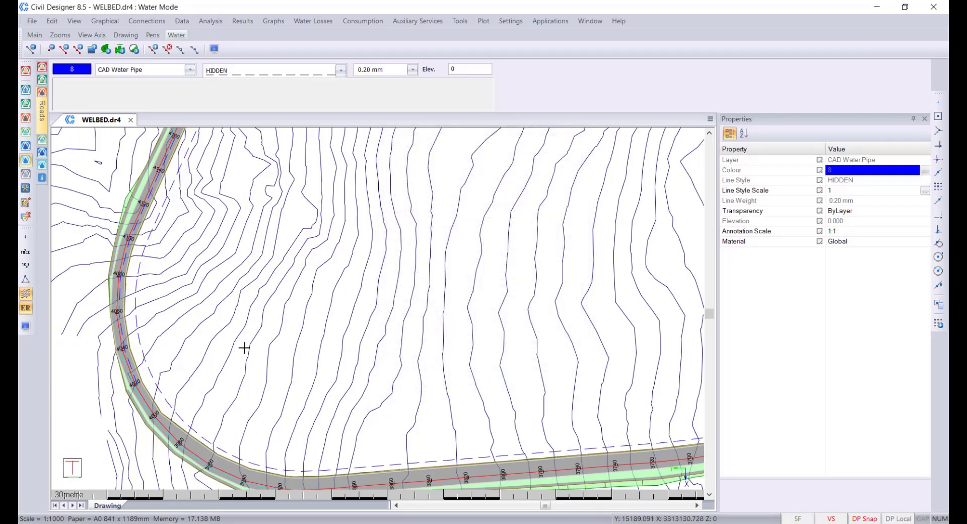
# - Convert the drawing entities on the CAD Water Pipe layer into water pipes, with the valves layer set to none
pyautogui.click(33, 24)
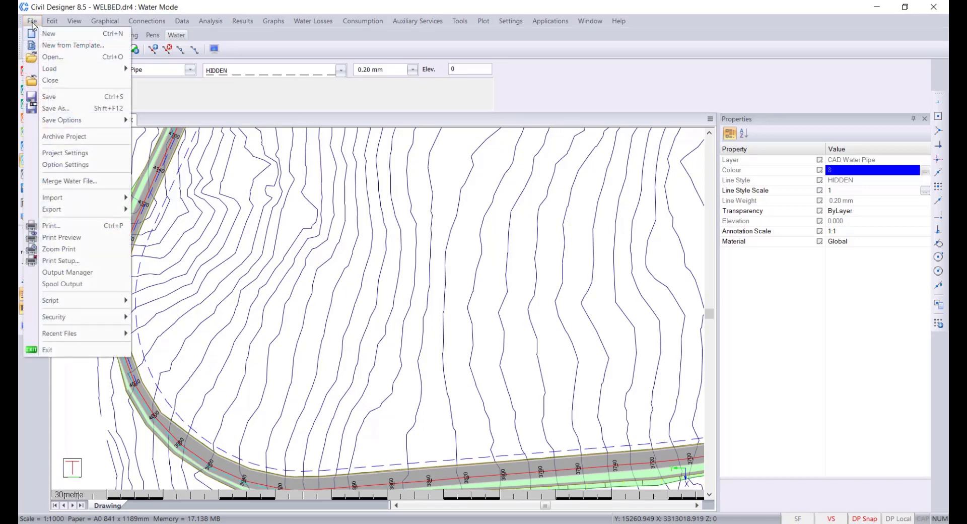
pyautogui.moveTo(116, 198)
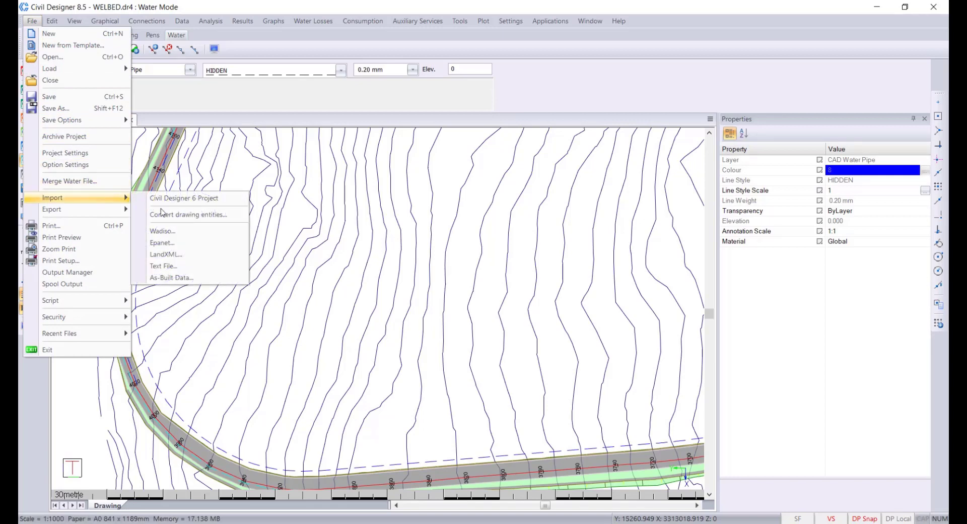
pyautogui.click(217, 215)
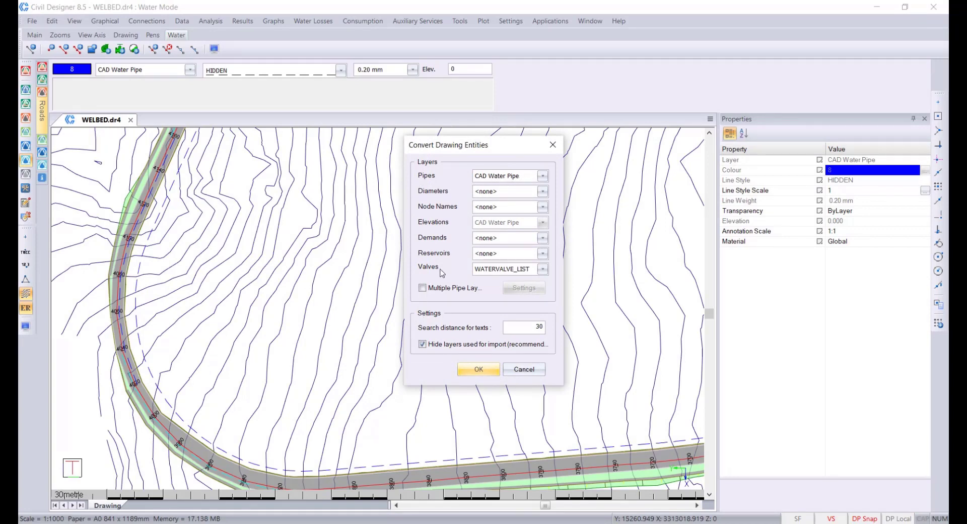
pyautogui.click(495, 269)
pyautogui.scroll(-9, 499, 294)
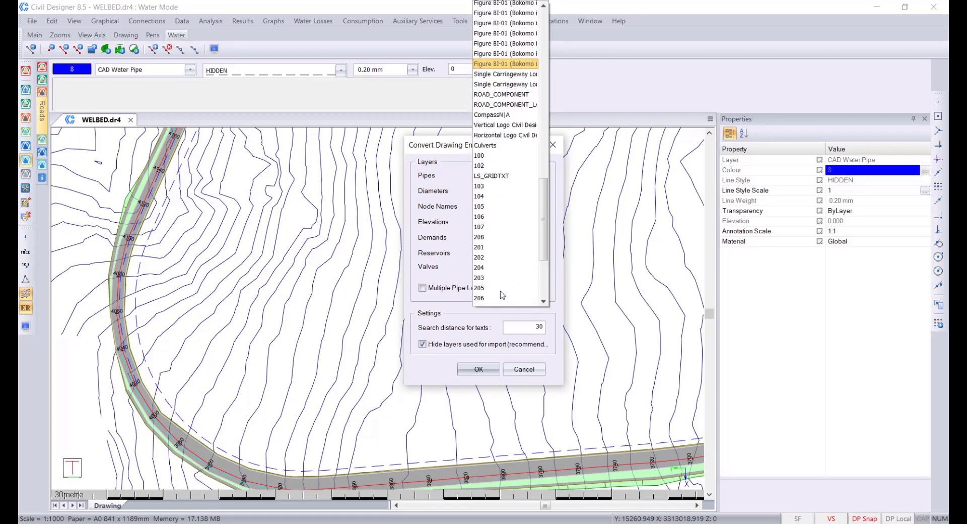
pyautogui.click(499, 301)
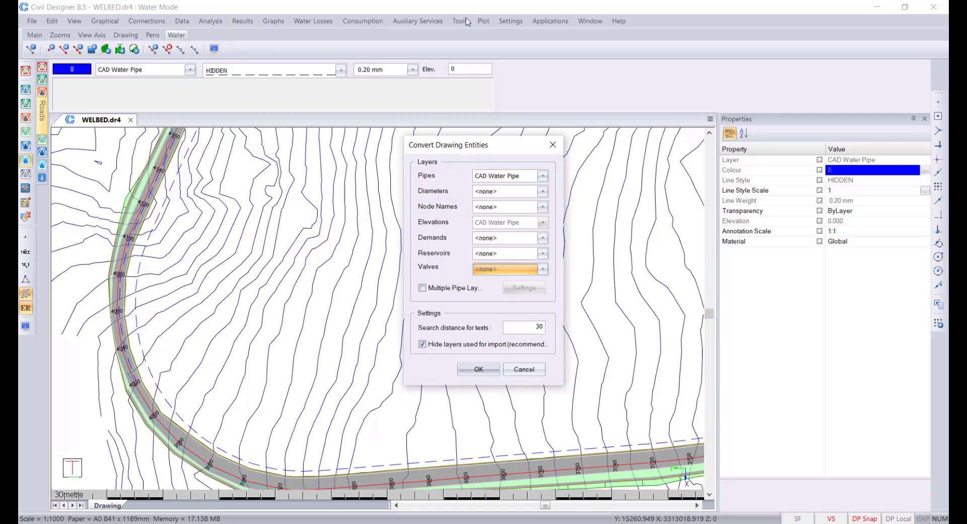
pyautogui.click(482, 370)
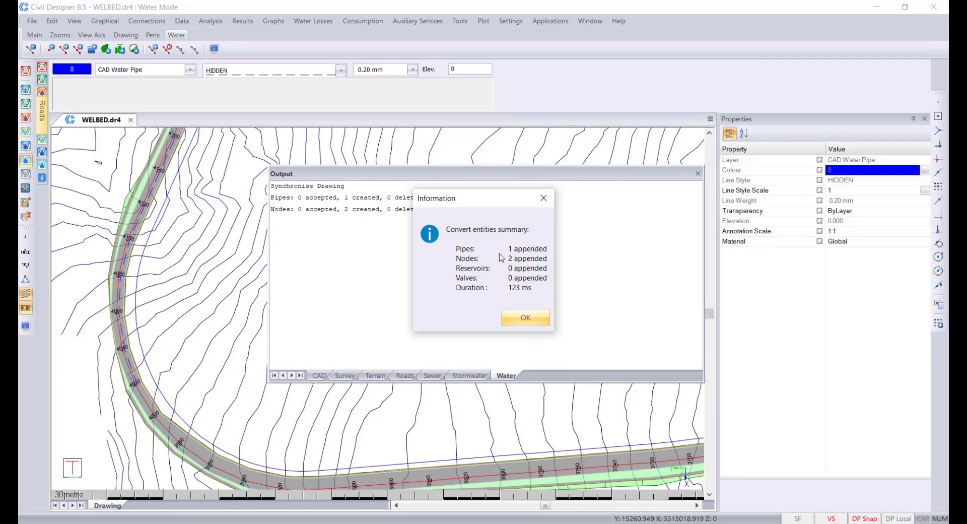
pyautogui.click(533, 321)
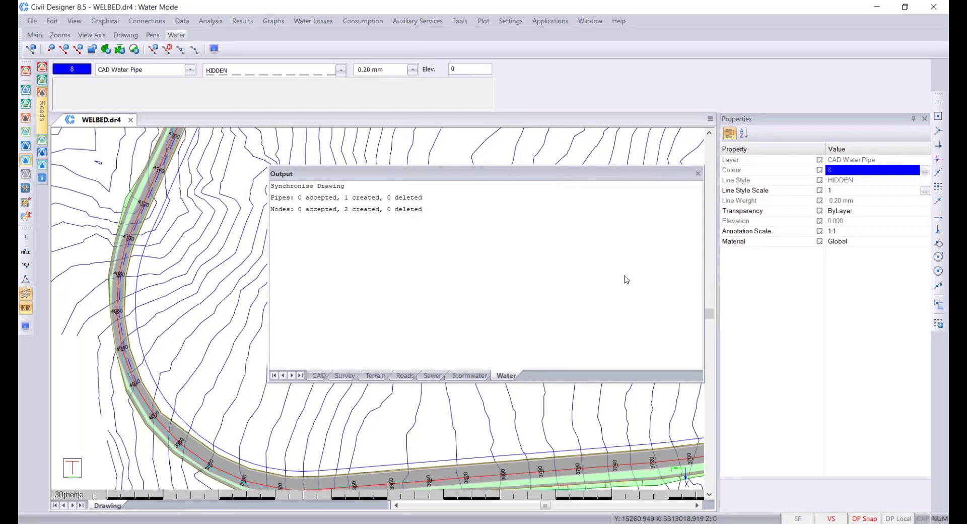
# - Dismiss the conversion output and inspect the properties of the new water pipe along the road's bend
pyautogui.click(699, 174)
pyautogui.click(136, 297)
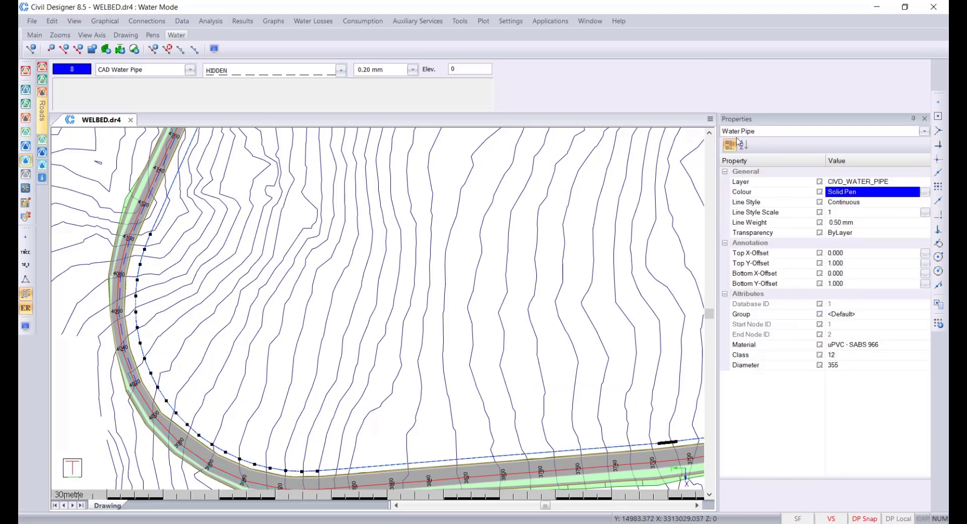
pyautogui.press('Escape')
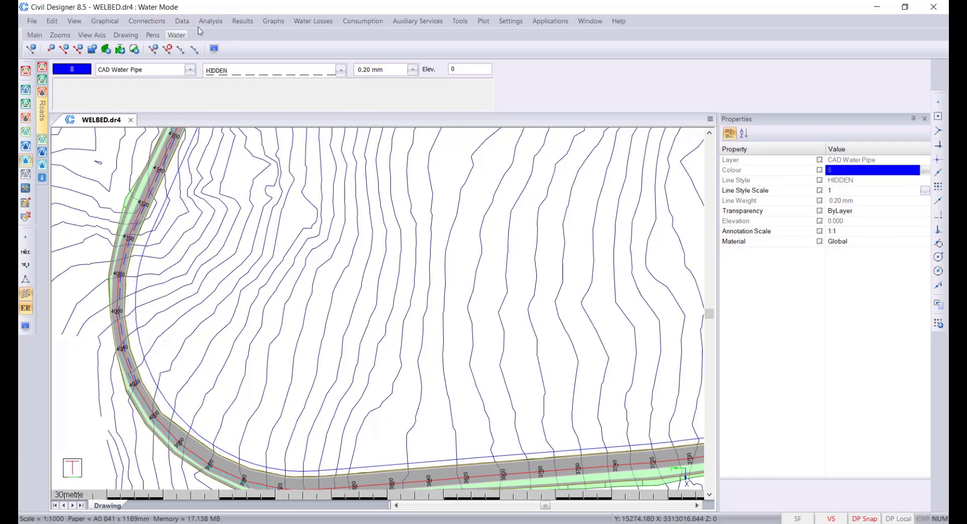
# - Review the horizontal, vertical and compound angles in the list of bends along the pipes, then dismiss the list
pyautogui.click(183, 23)
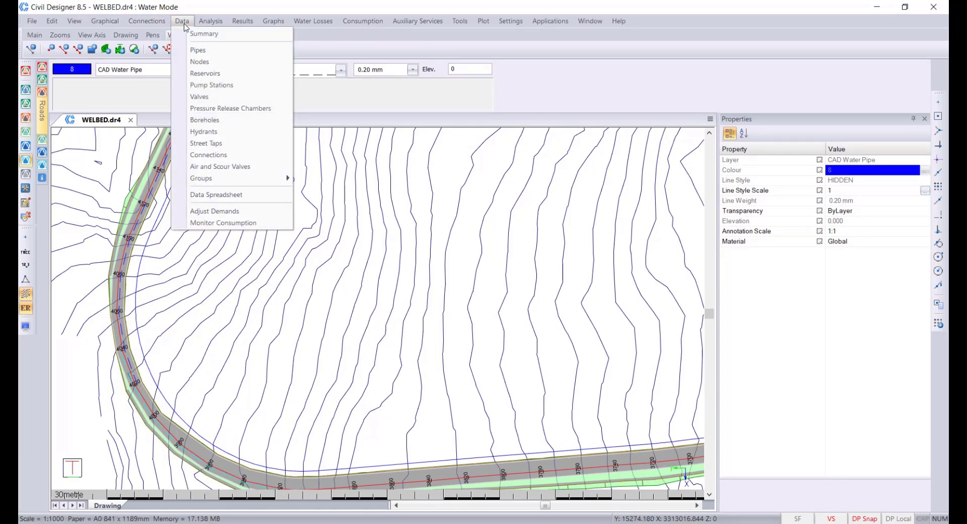
pyautogui.moveTo(200, 24)
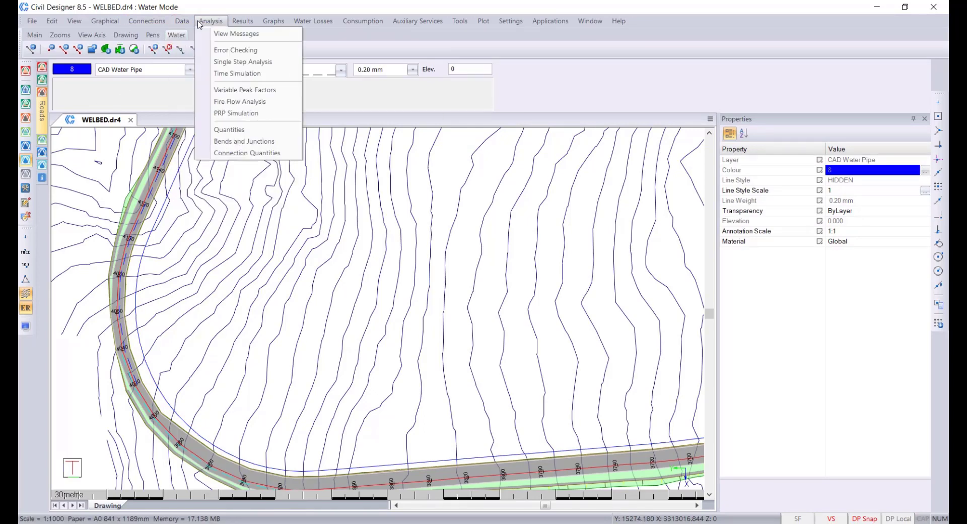
pyautogui.click(272, 143)
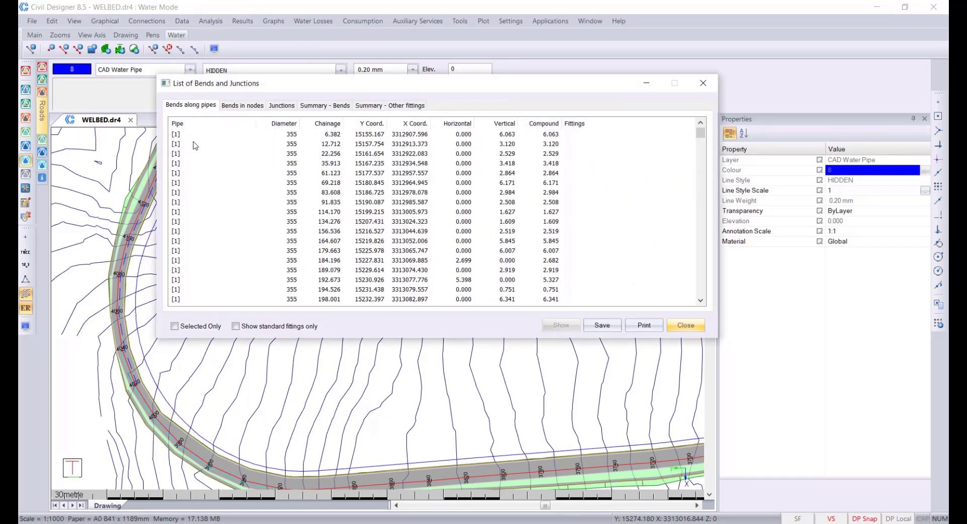
pyautogui.scroll(-15, 195, 146)
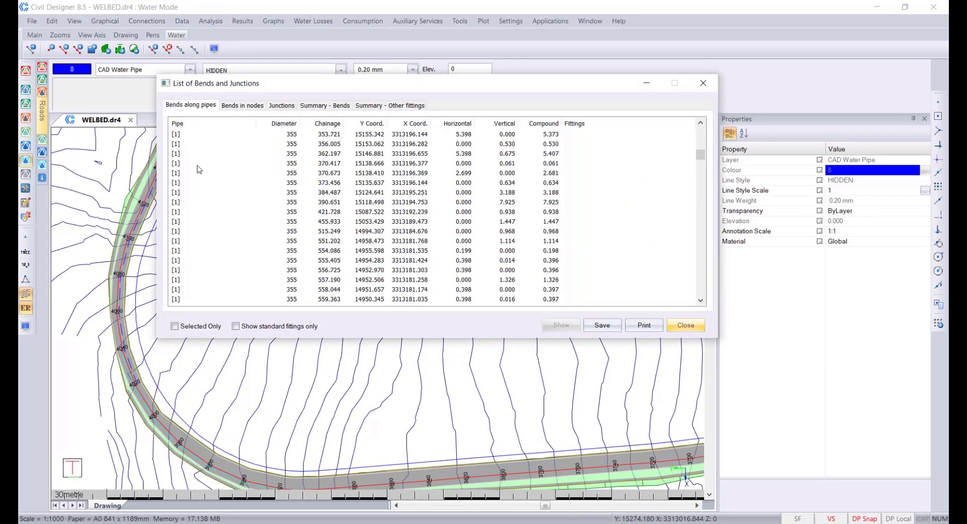
pyautogui.scroll(-8, 211, 173)
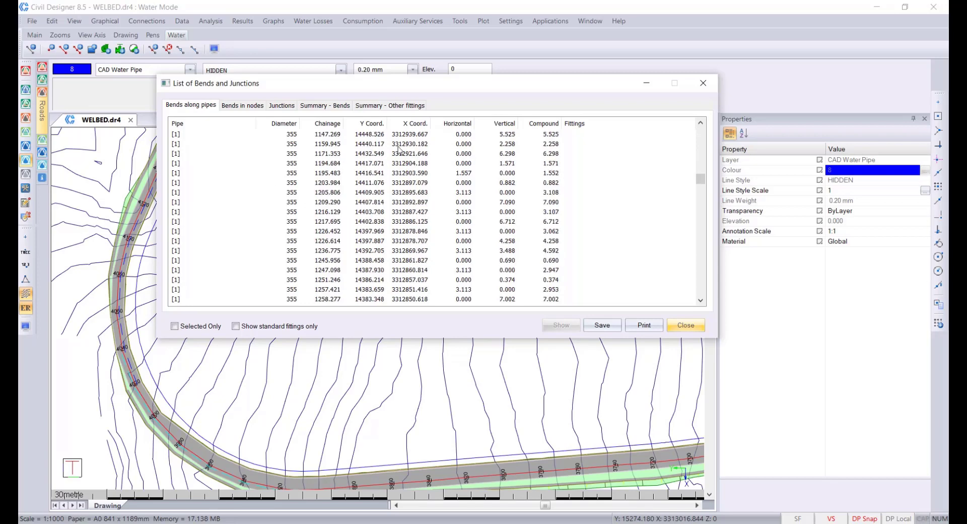
pyautogui.scroll(-8, 389, 225)
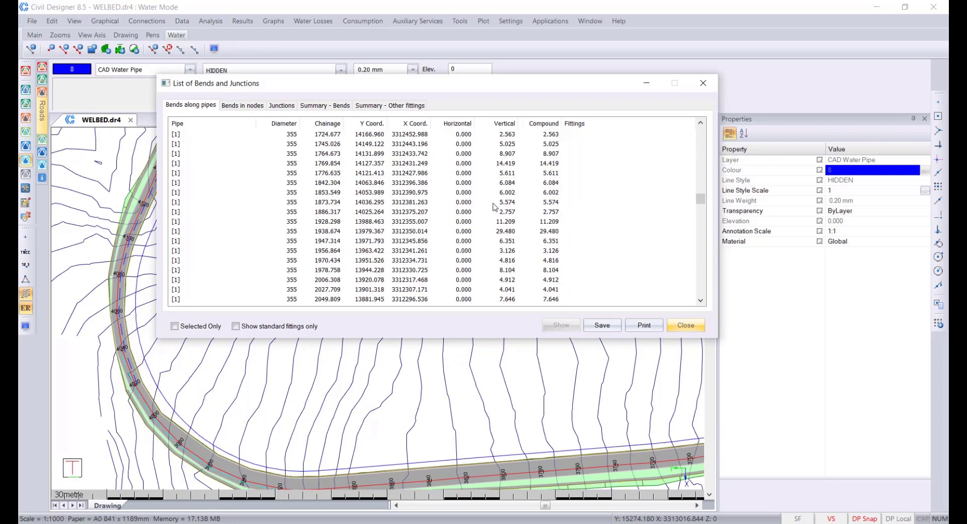
pyautogui.scroll(10, 491, 202)
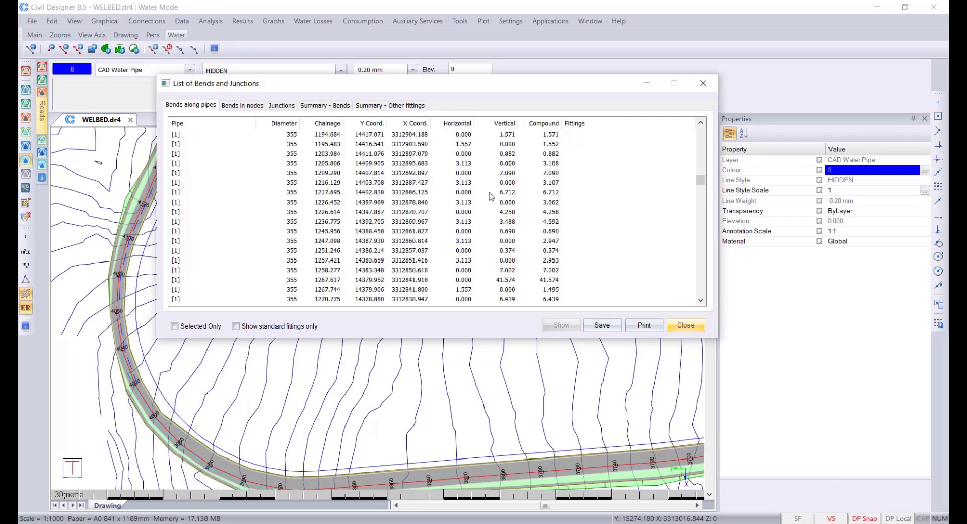
pyautogui.scroll(10, 485, 178)
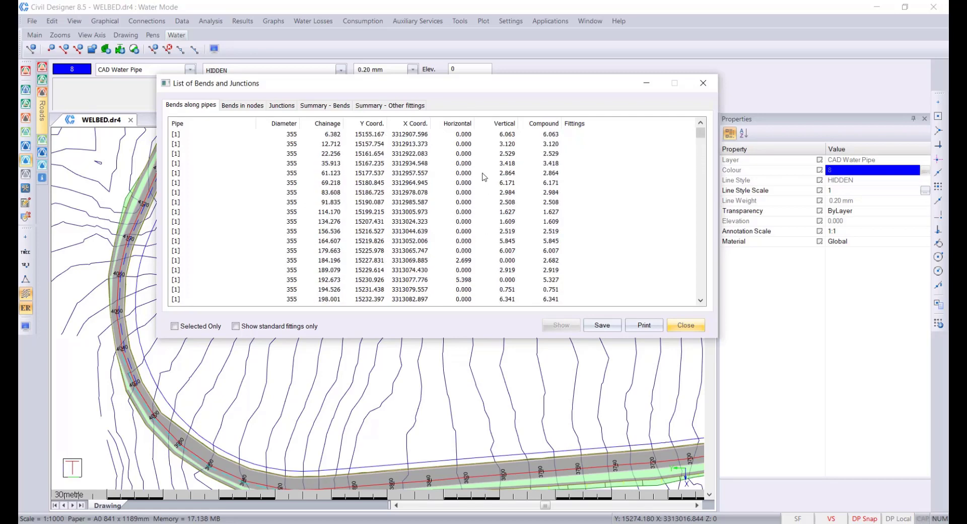
pyautogui.click(694, 328)
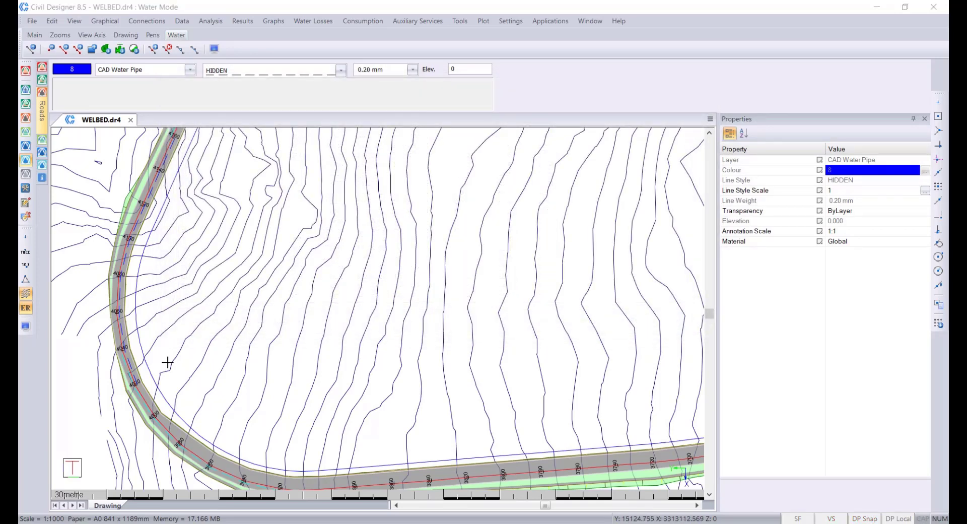
# - Define a pipe route from the node beside road chainage 4291.982 to the node beside road chainage -112.963
pyautogui.click(116, 23)
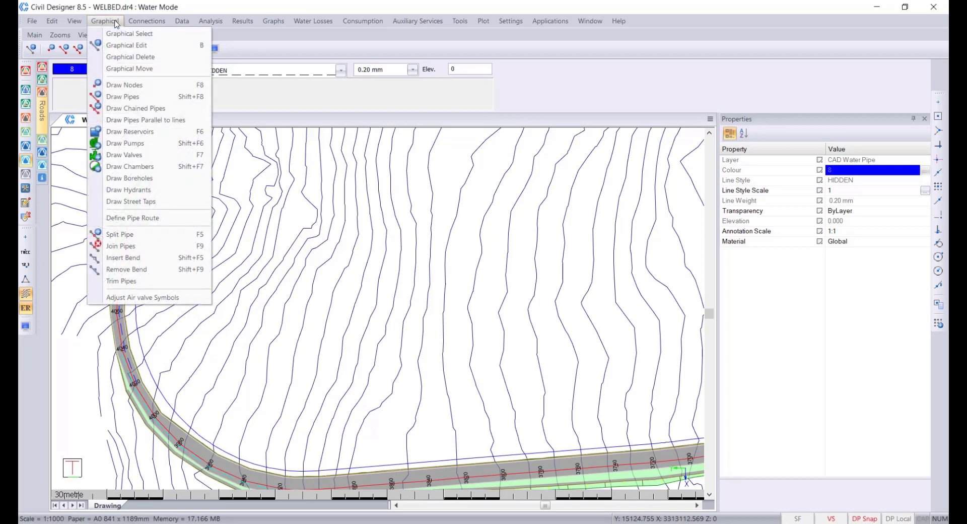
pyautogui.click(173, 221)
pyautogui.scroll(-2, 227, 257)
pyautogui.scroll(2, 392, 220)
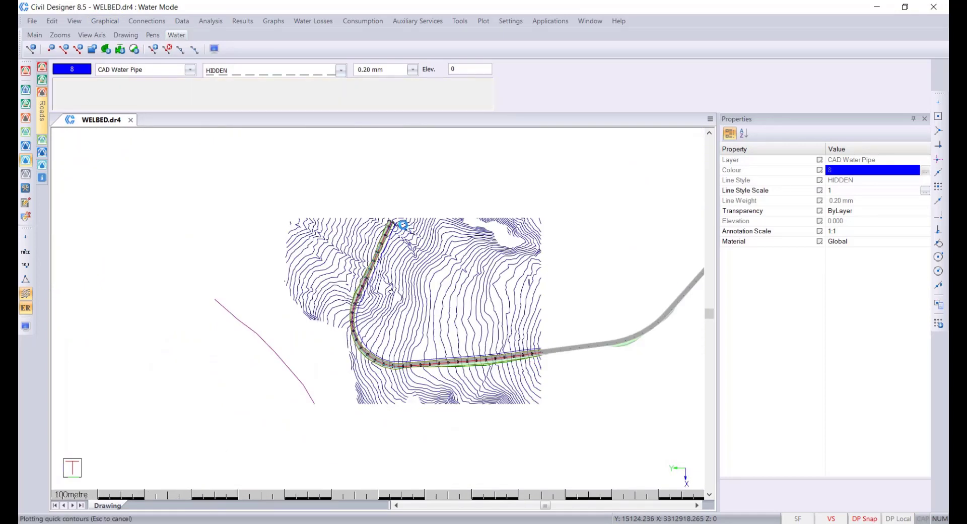
pyautogui.scroll(2, 359, 343)
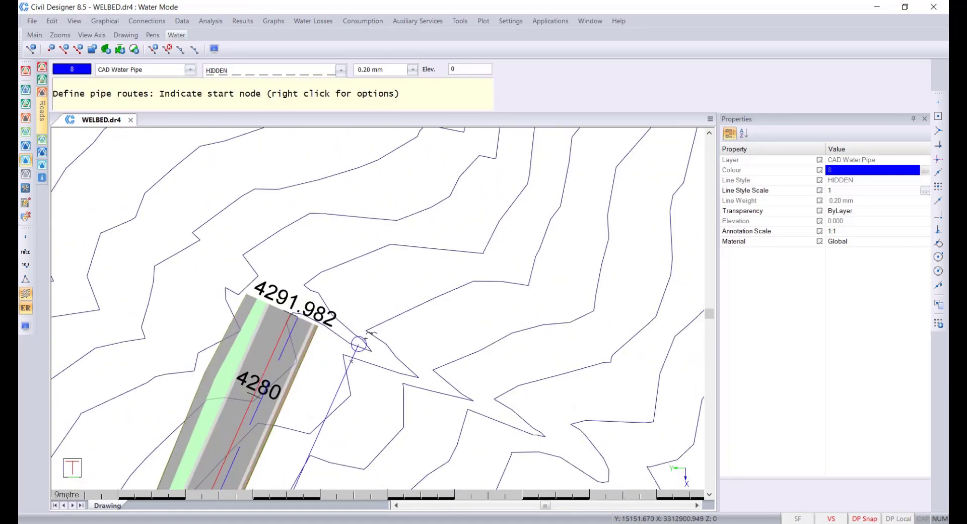
pyautogui.click(366, 338)
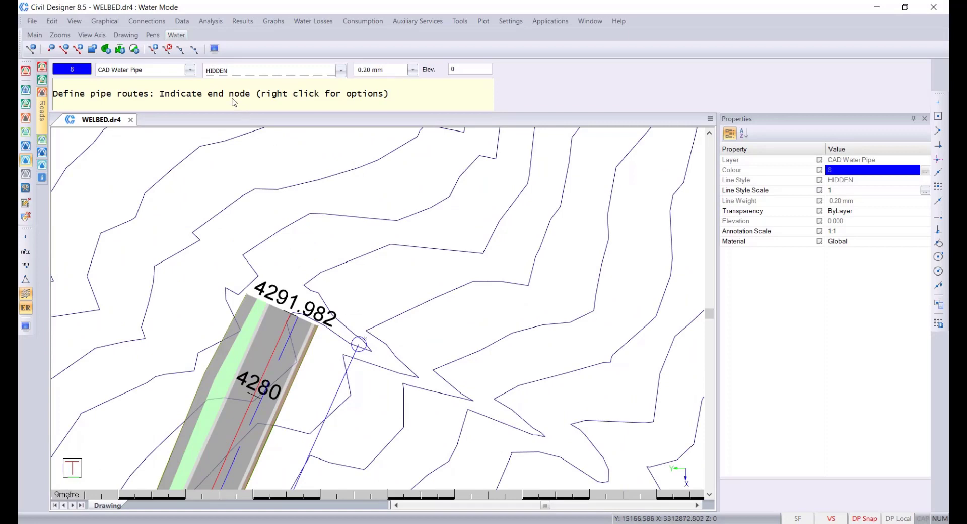
pyautogui.scroll(-3, 414, 227)
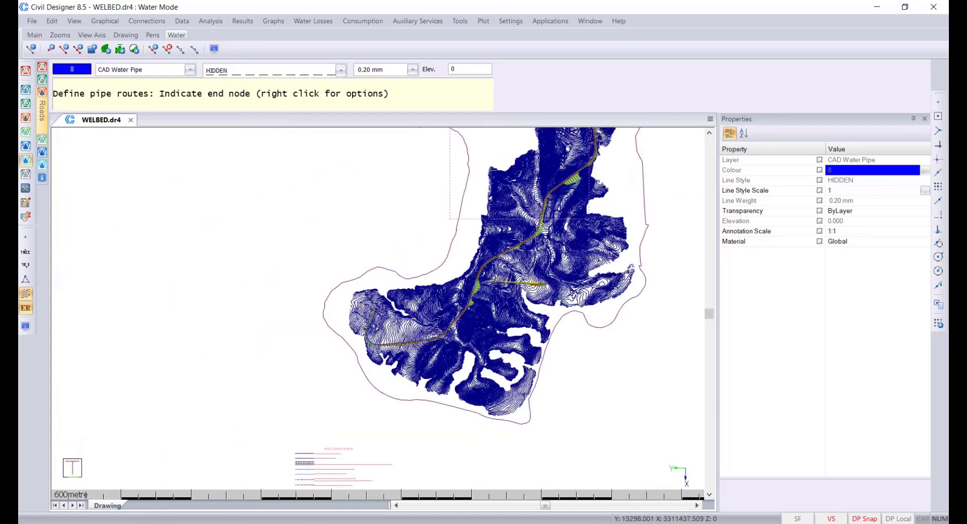
pyautogui.moveTo(579, 204); pyautogui.dragTo(530, 383, button='middle')
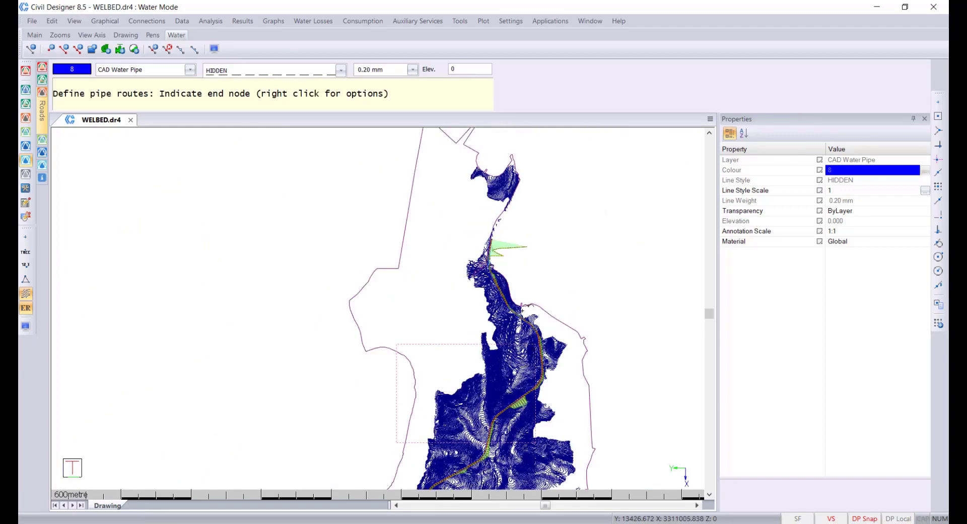
pyautogui.scroll(3, 496, 269)
pyautogui.scroll(4, 393, 184)
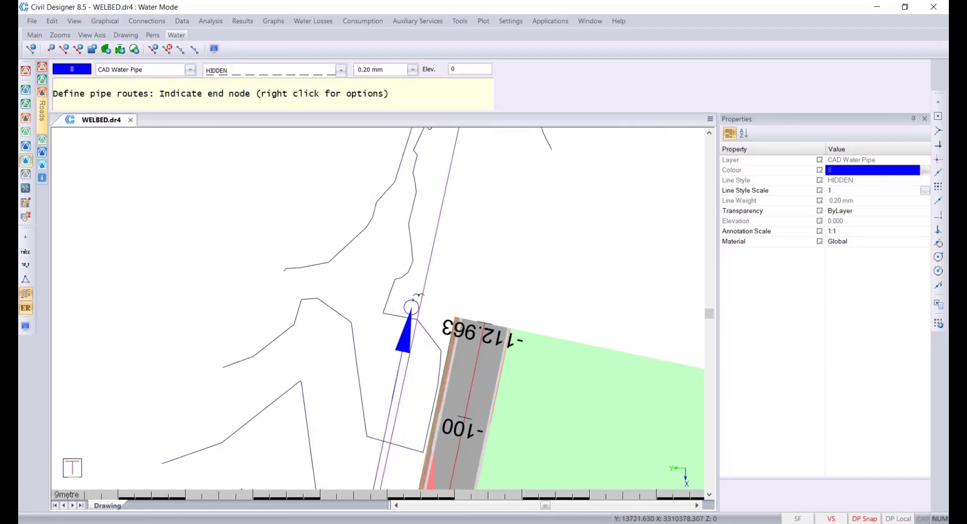
pyautogui.click(419, 295)
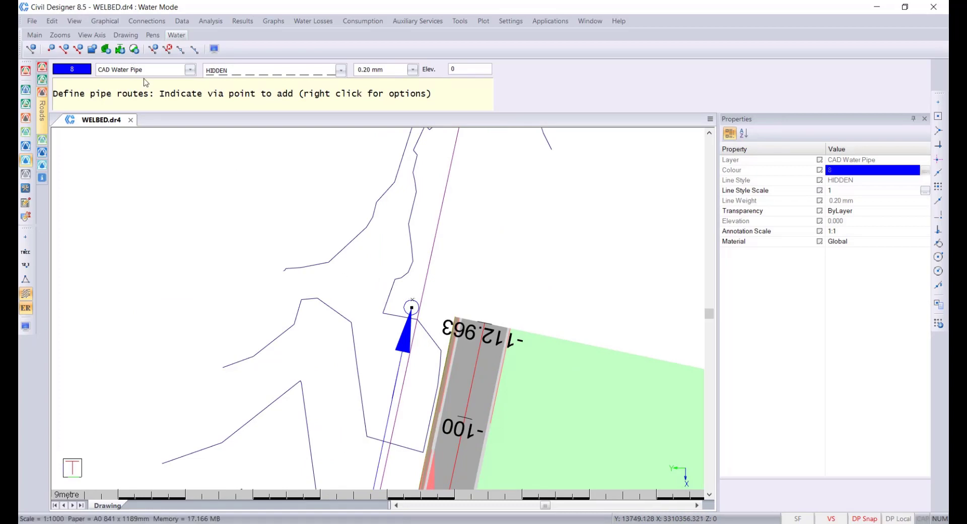
# - Accept the traced pipe route without adding via points and name it Bulk Route 1
pyautogui.scroll(-7, 390, 345)
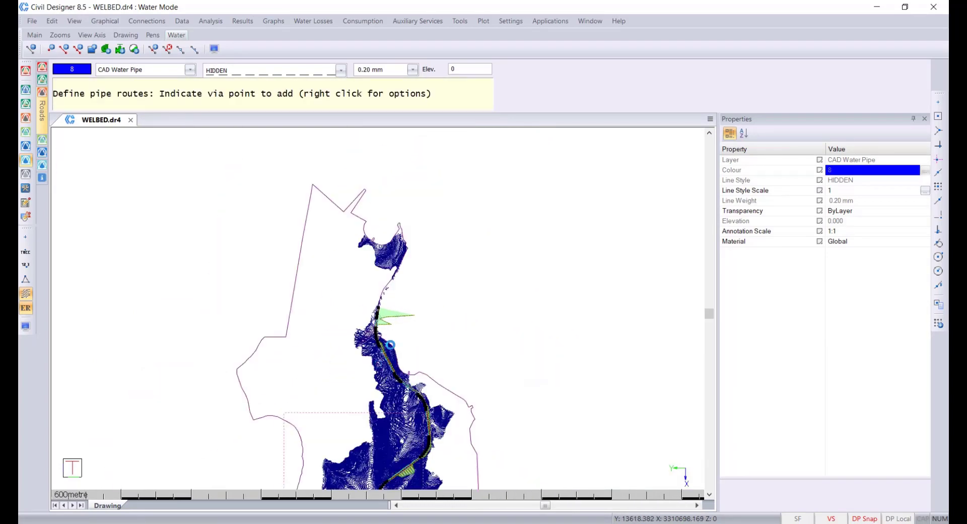
pyautogui.scroll(-2, 357, 284)
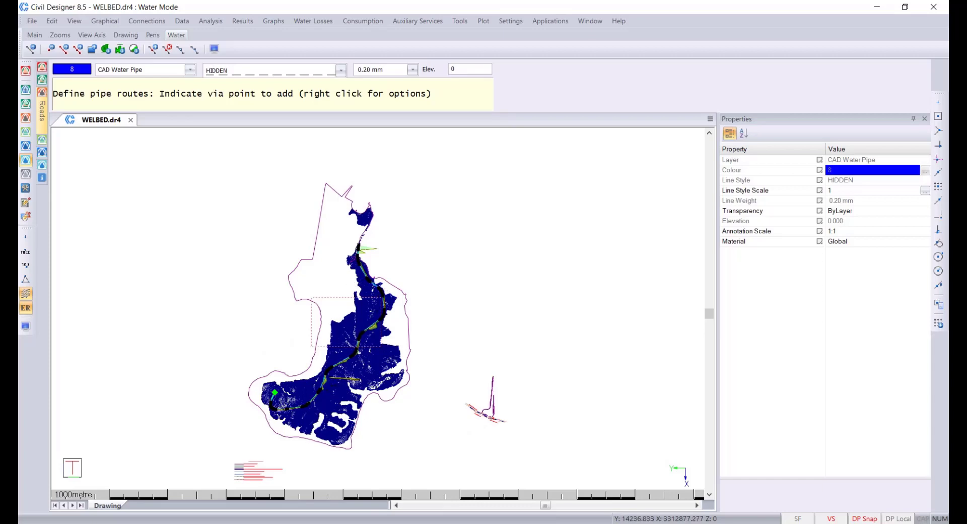
pyautogui.scroll(2, 379, 307)
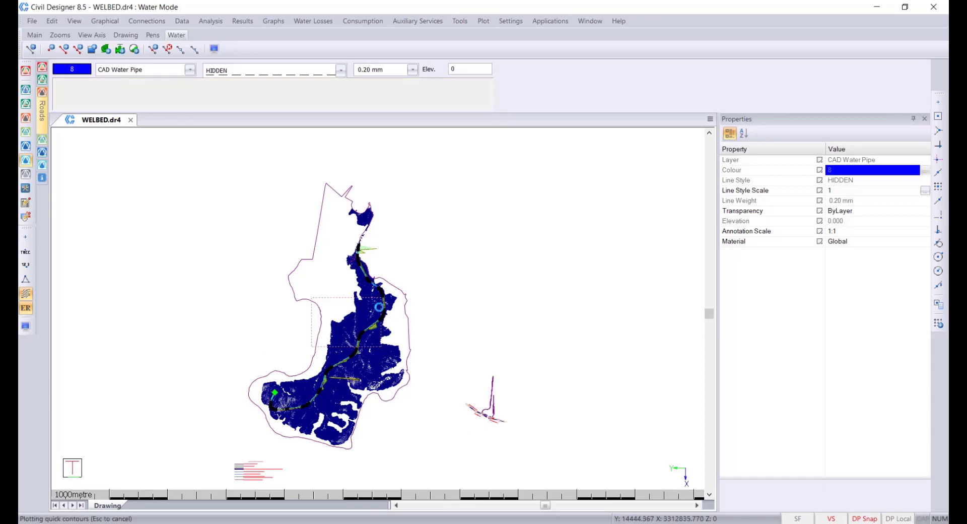
pyautogui.rightClick(421, 313)
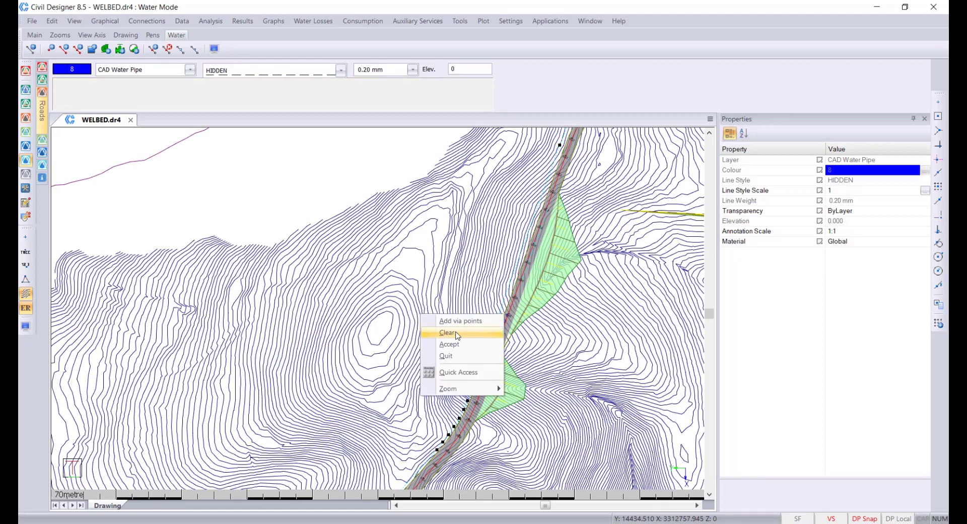
pyautogui.click(473, 344)
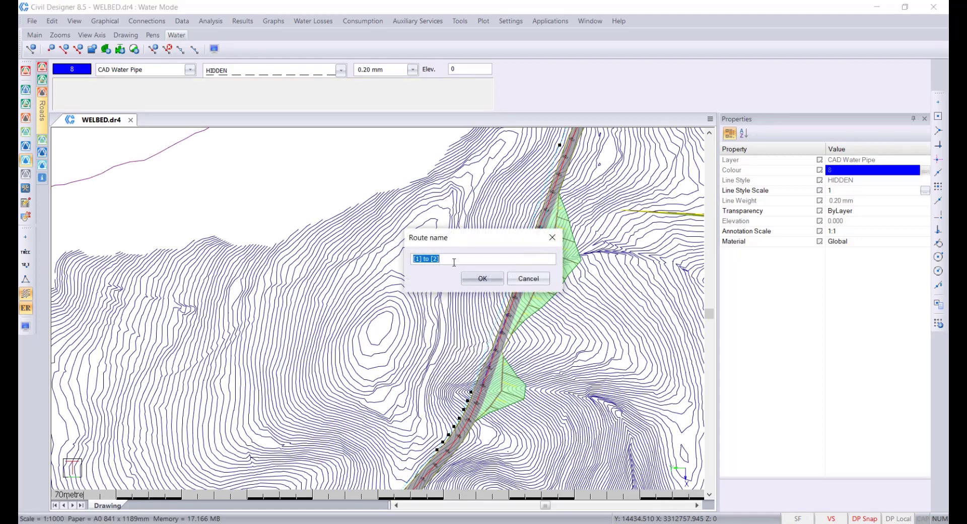
pyautogui.write('Bulk Route 1')
pyautogui.click(484, 280)
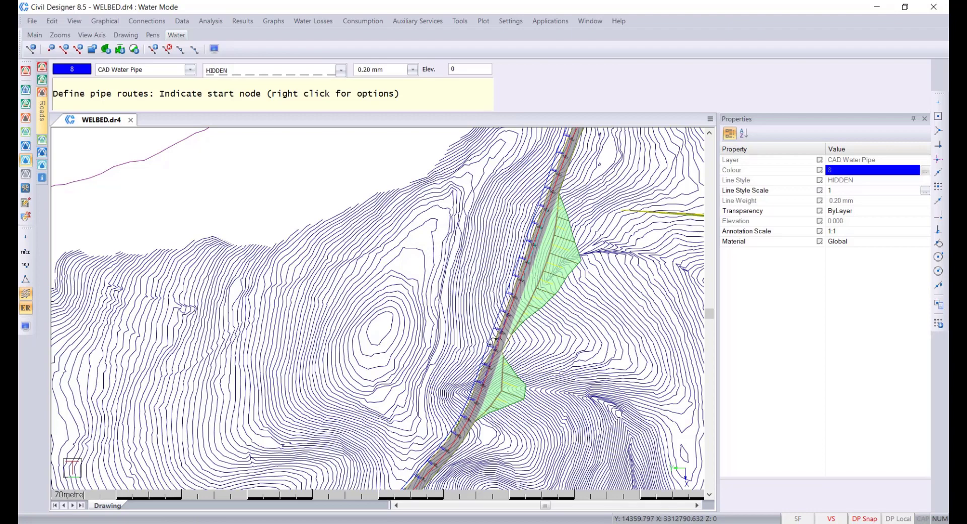
# - Examine the chainage labels along the new route and the Pipe Routes display settings, including the available alignment text variables
pyautogui.scroll(4, 492, 342)
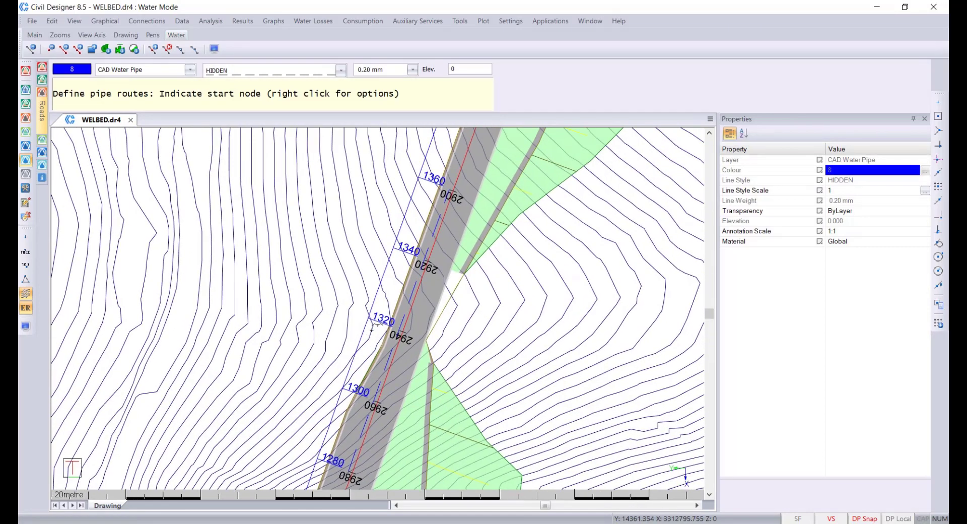
pyautogui.moveTo(353, 319); pyautogui.dragTo(369, 250, button='middle')
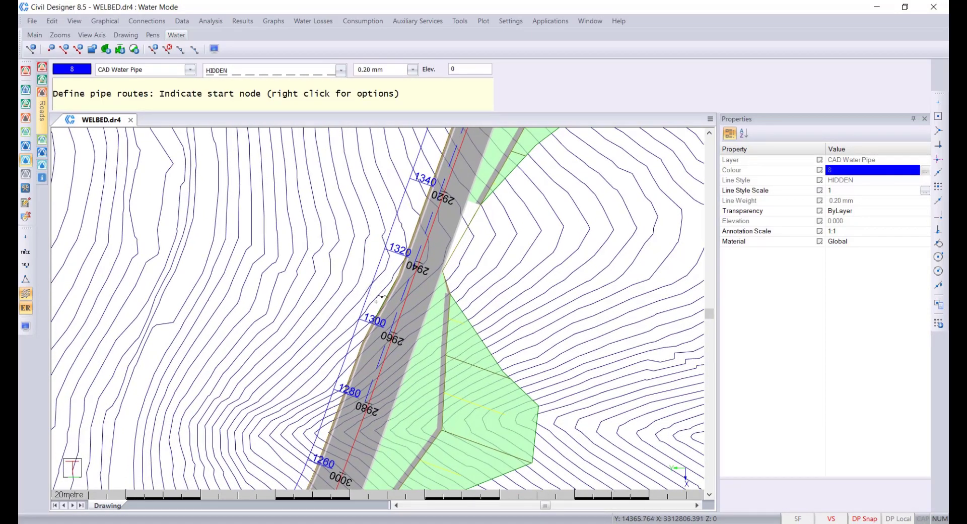
pyautogui.moveTo(316, 388); pyautogui.dragTo(372, 281, button='middle')
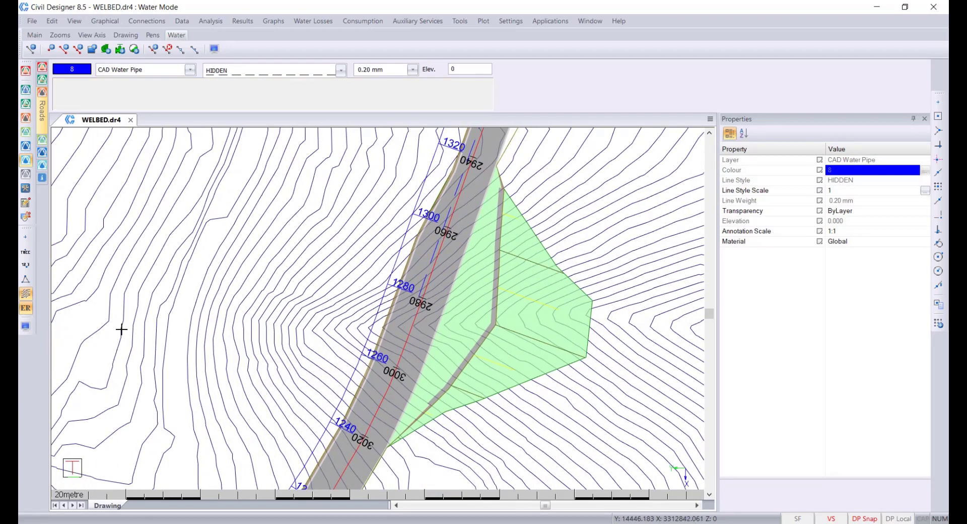
pyautogui.click(29, 330)
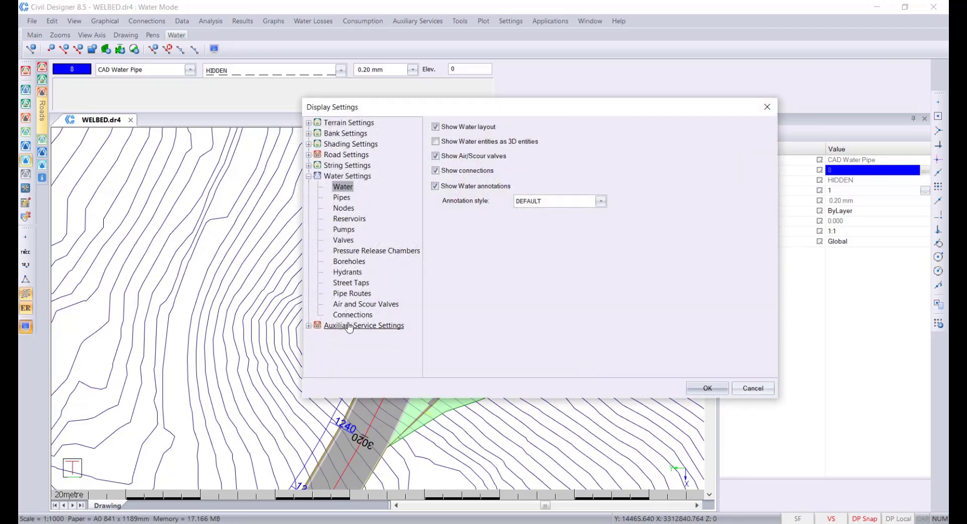
pyautogui.click(353, 293)
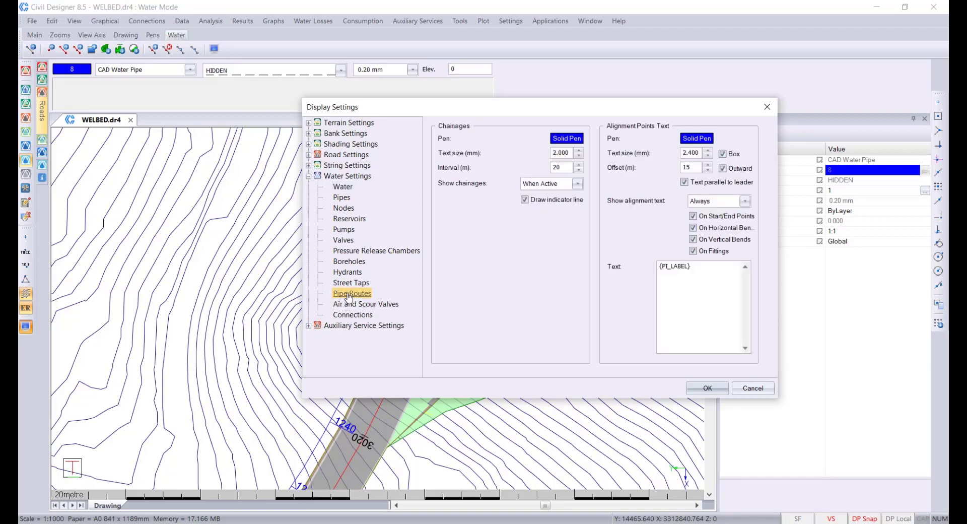
pyautogui.rightClick(705, 280)
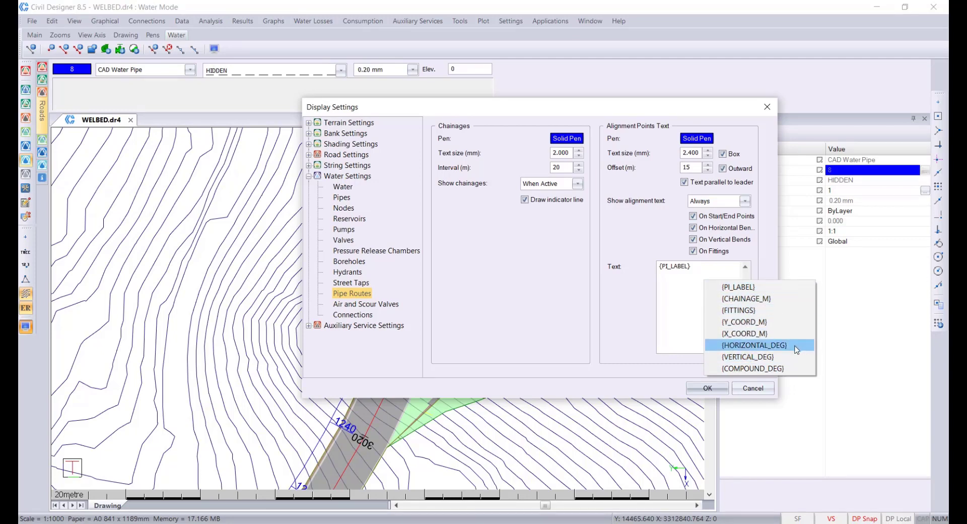
pyautogui.click(628, 368)
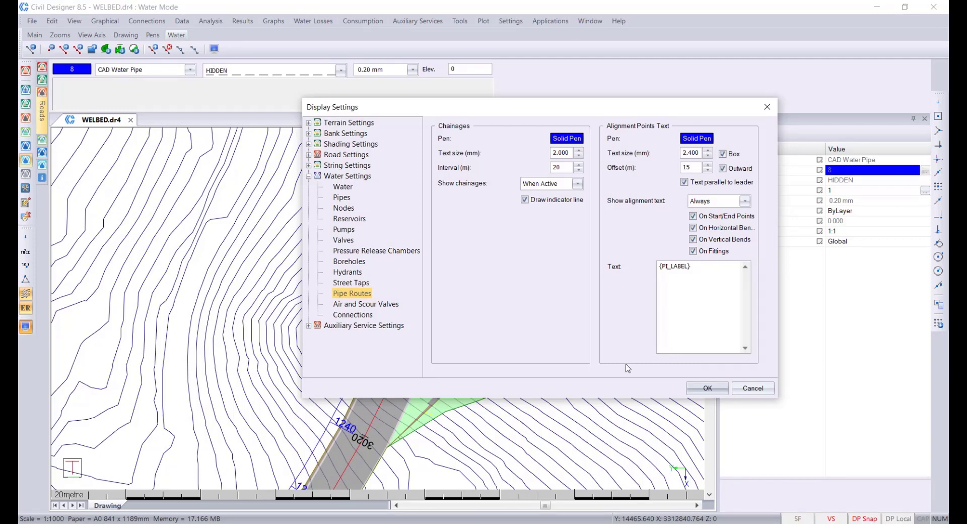
pyautogui.click(751, 389)
# - Open the vertical alignment of Bulk Route 1
pyautogui.scroll(-3, 464, 357)
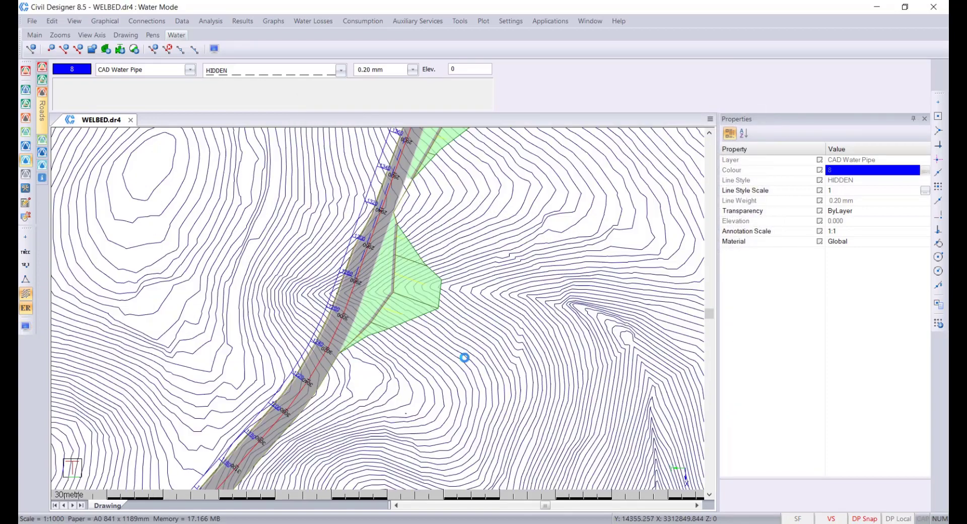
pyautogui.scroll(-2, 578, 346)
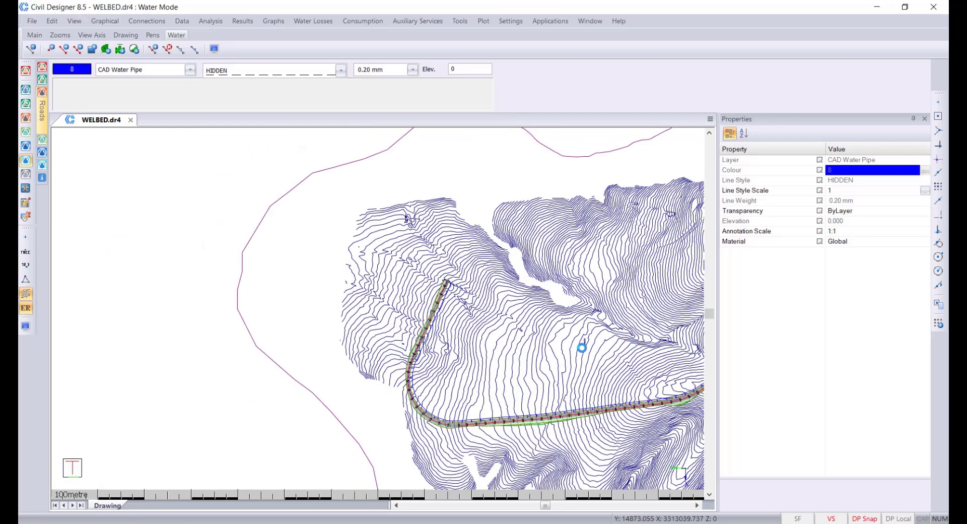
pyautogui.scroll(4, 475, 339)
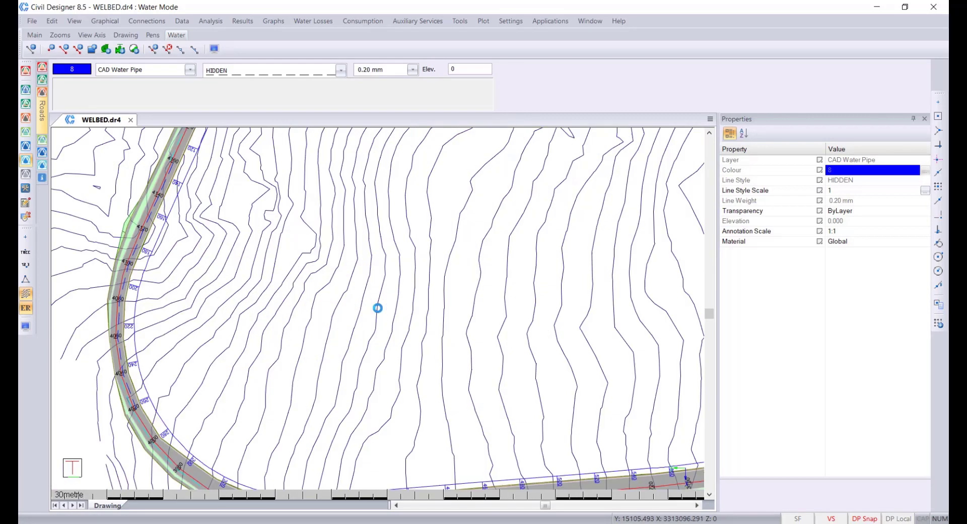
pyautogui.click(460, 21)
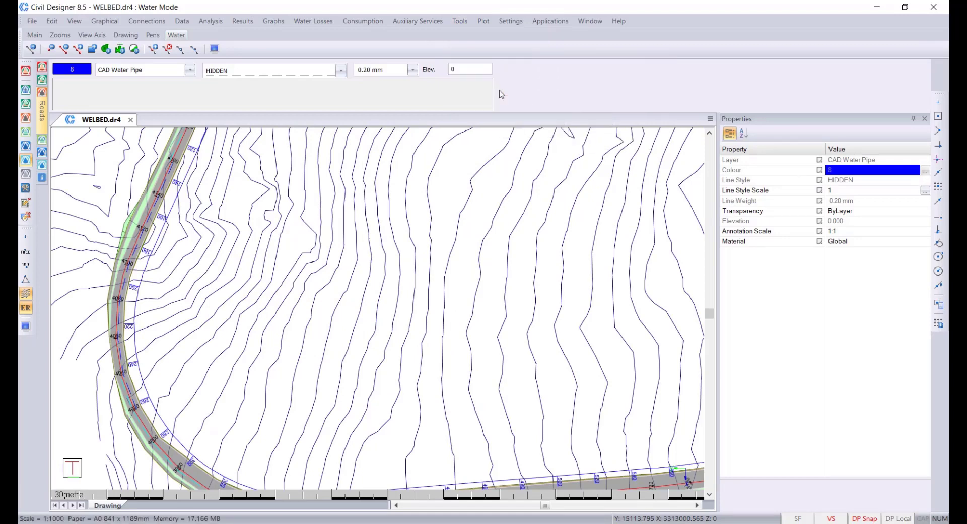
pyautogui.click(500, 92)
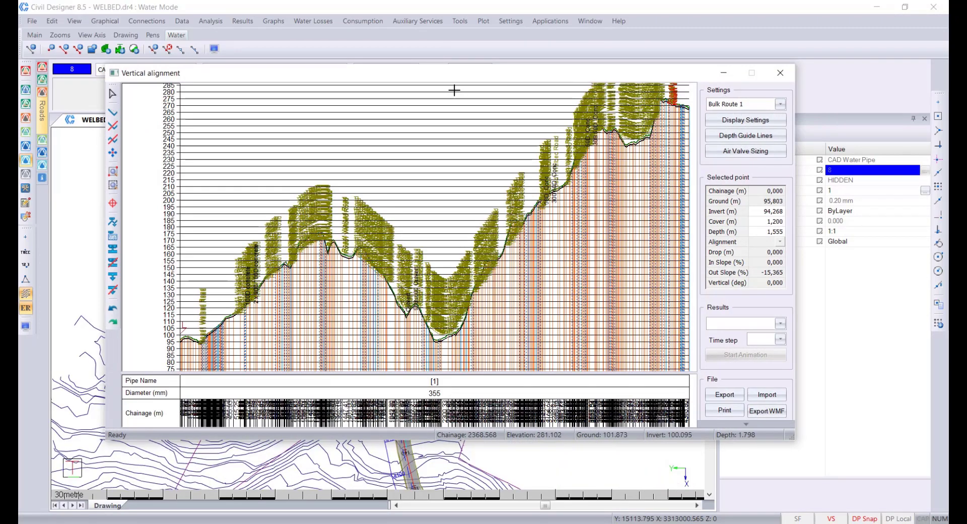
# - Bulk delete the alignment points of Bulk Route 1 between chainages 0.00 and 35.91
pyautogui.moveTo(439, 78); pyautogui.dragTo(421, 56)
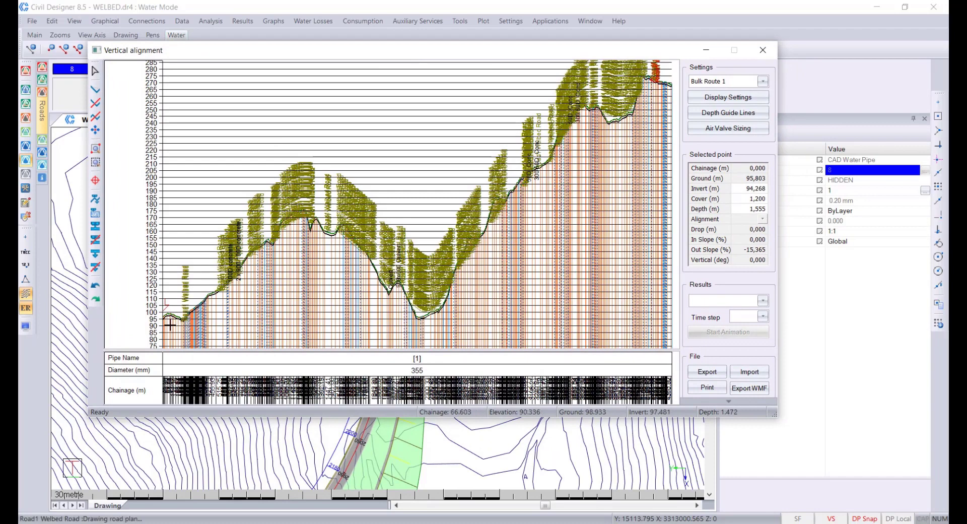
pyautogui.scroll(2, 175, 320)
pyautogui.scroll(2, 172, 204)
pyautogui.scroll(5, 172, 204)
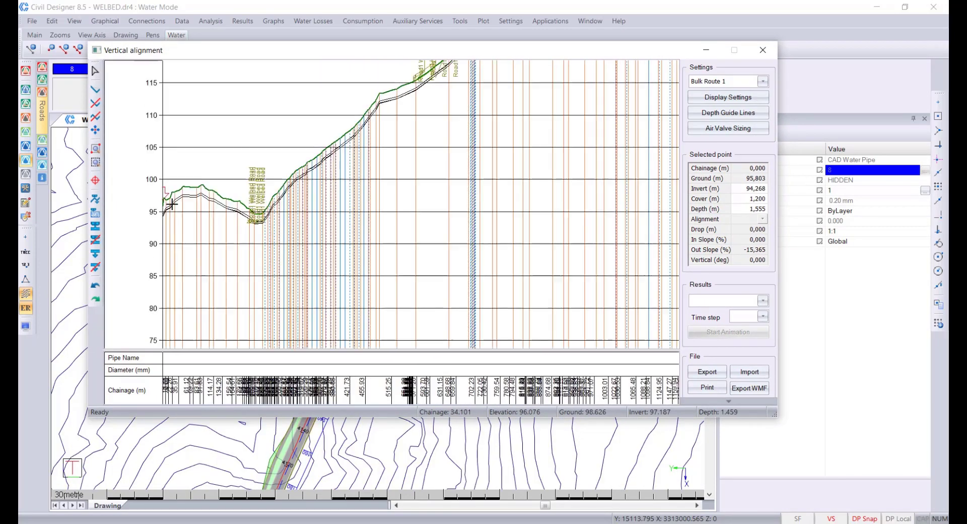
pyautogui.moveTo(218, 205); pyautogui.dragTo(222, 227, button='middle')
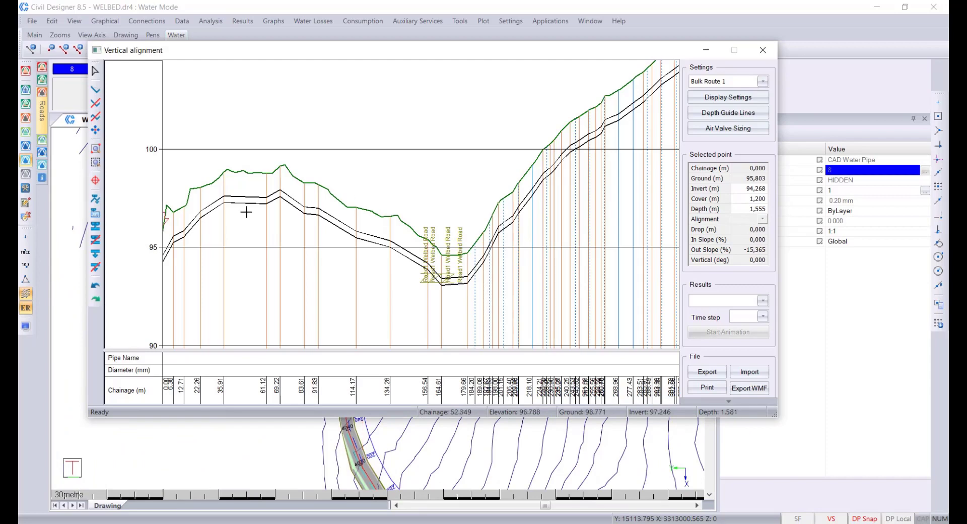
pyautogui.click(98, 118)
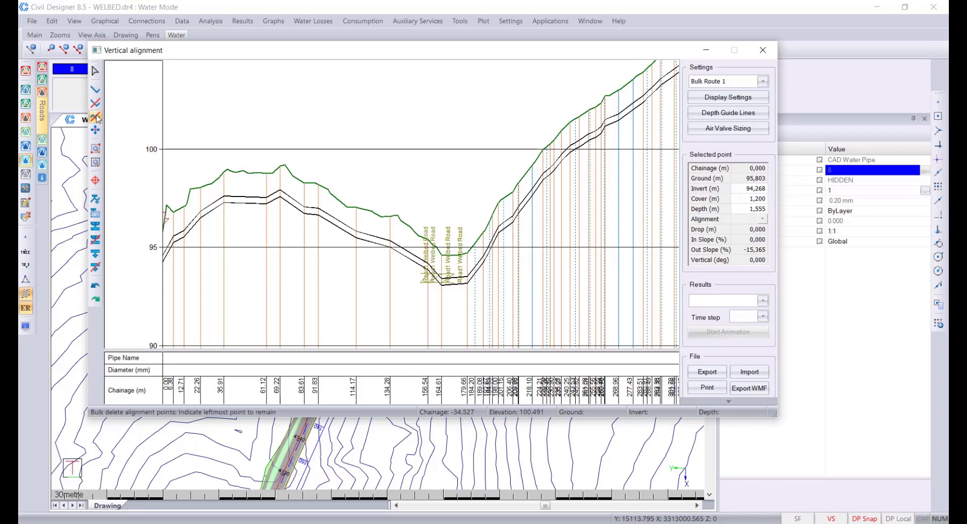
pyautogui.click(166, 259)
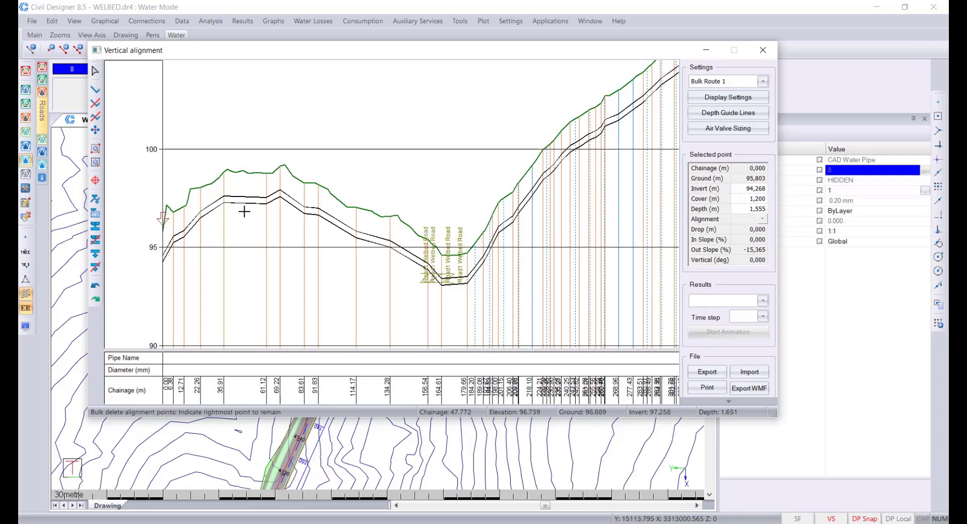
pyautogui.click(224, 202)
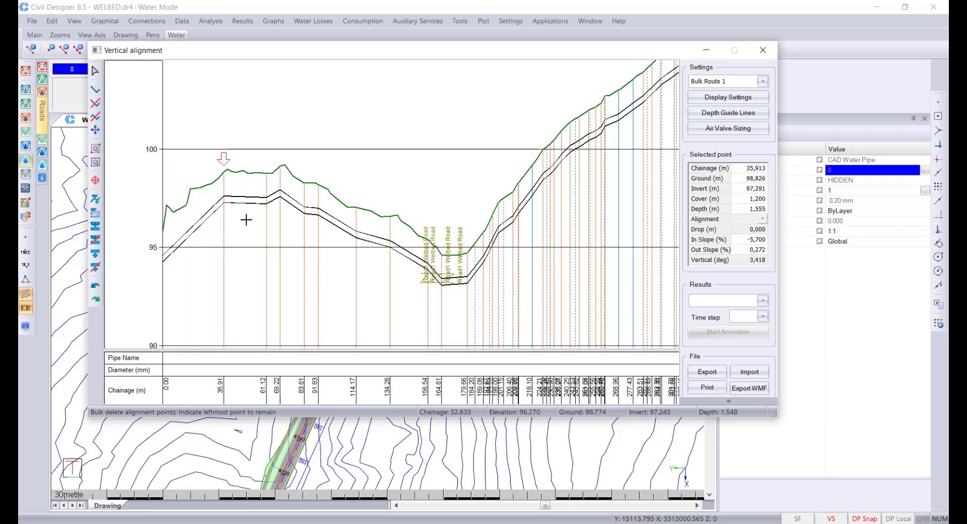
# - Bulk delete the alignment points between chainages 35.91 and 83.61, 83.61 and 164.61, and 179.66 and 293.38
pyautogui.click(305, 212)
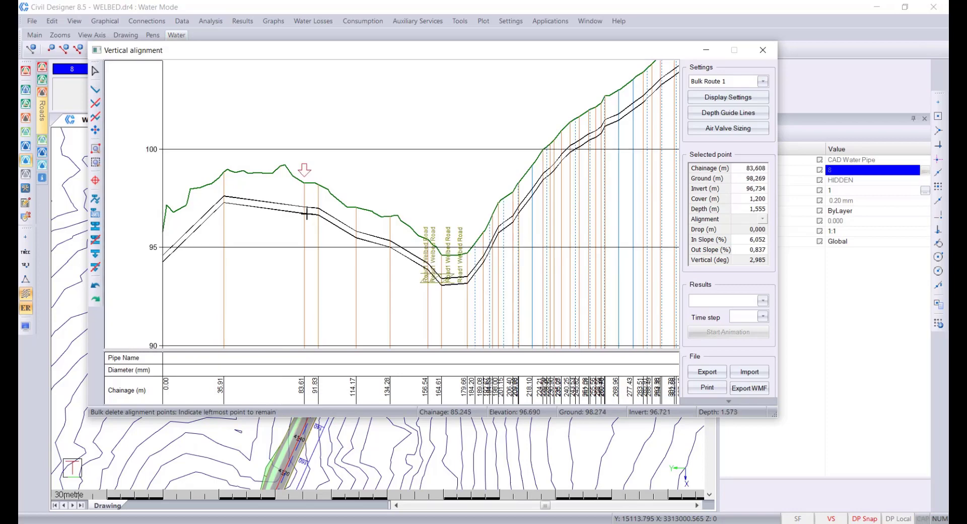
pyautogui.click(306, 214)
pyautogui.click(442, 282)
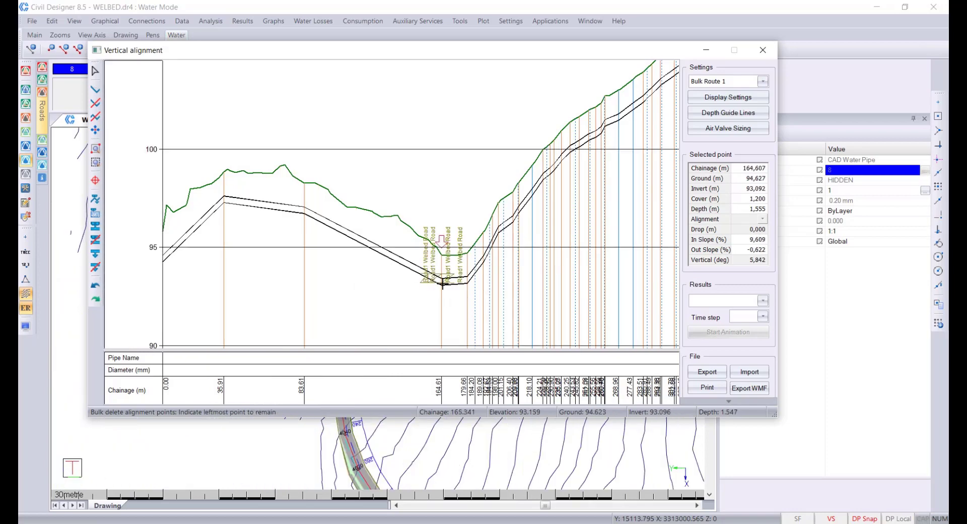
pyautogui.click(468, 283)
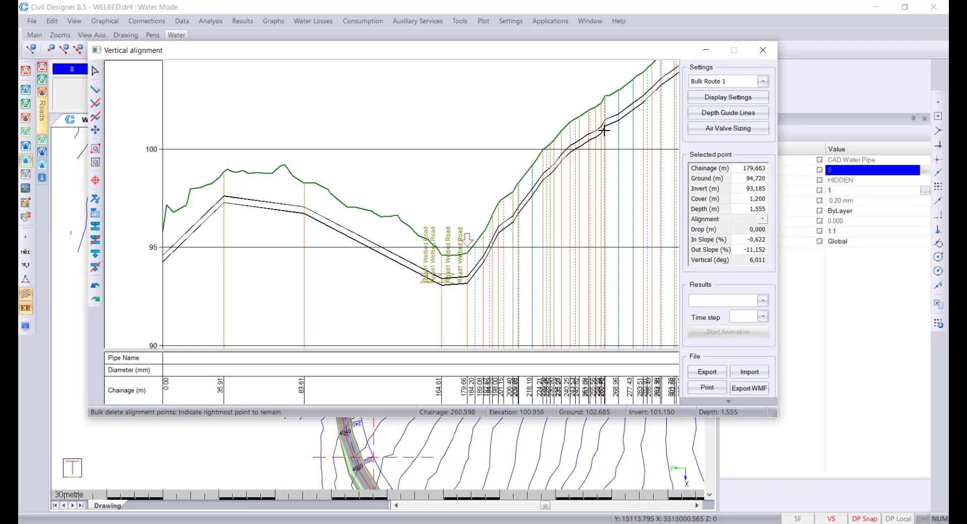
pyautogui.click(661, 88)
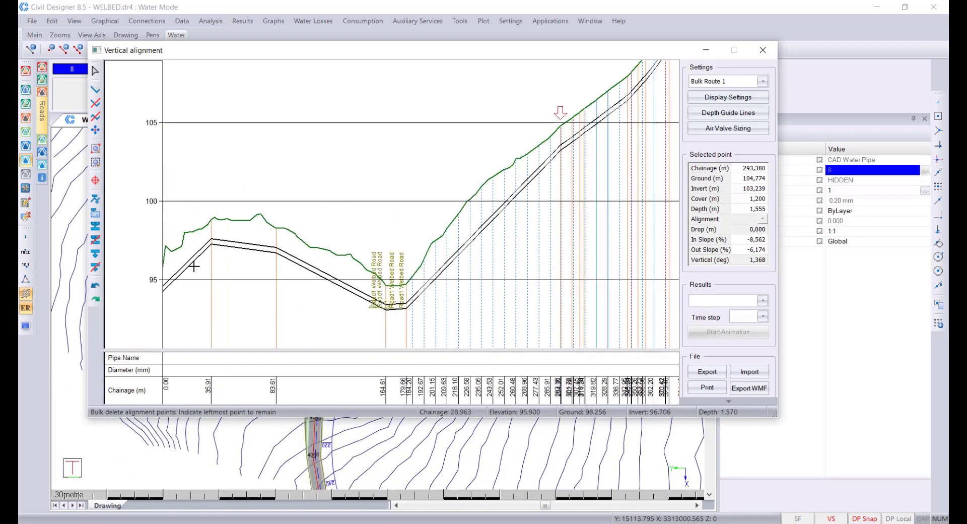
# - Check the air valve sizing criteria and automatically arrange air and scour valves using 1.00% slope change, 500 maximum distance and scour size 80
pyautogui.click(752, 127)
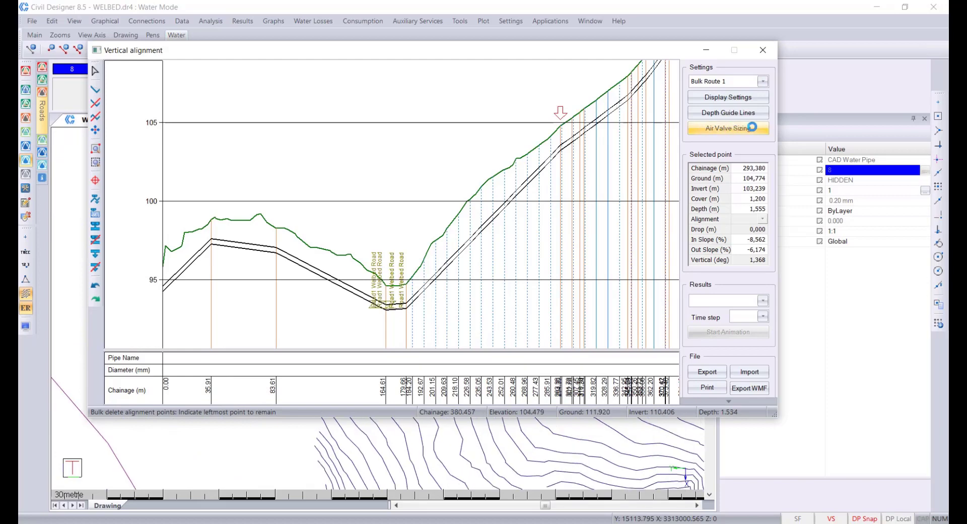
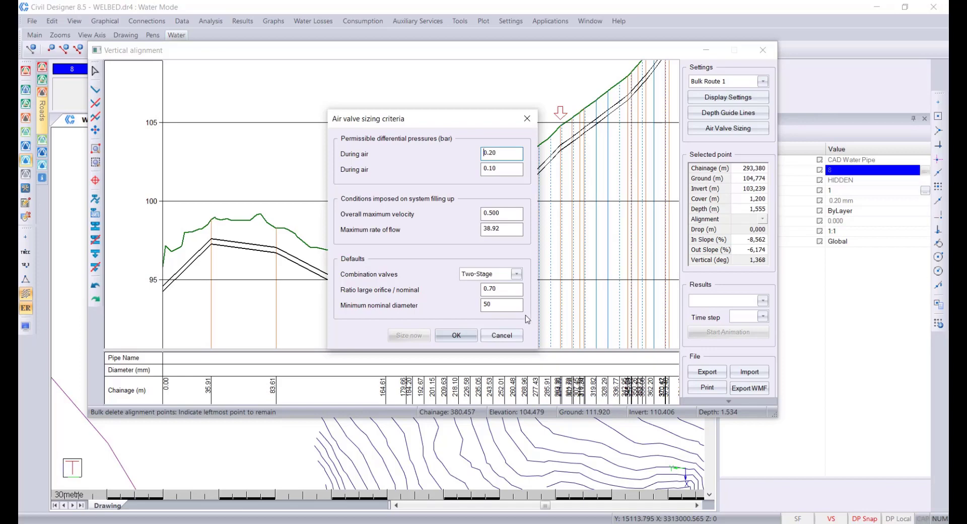
pyautogui.click(511, 338)
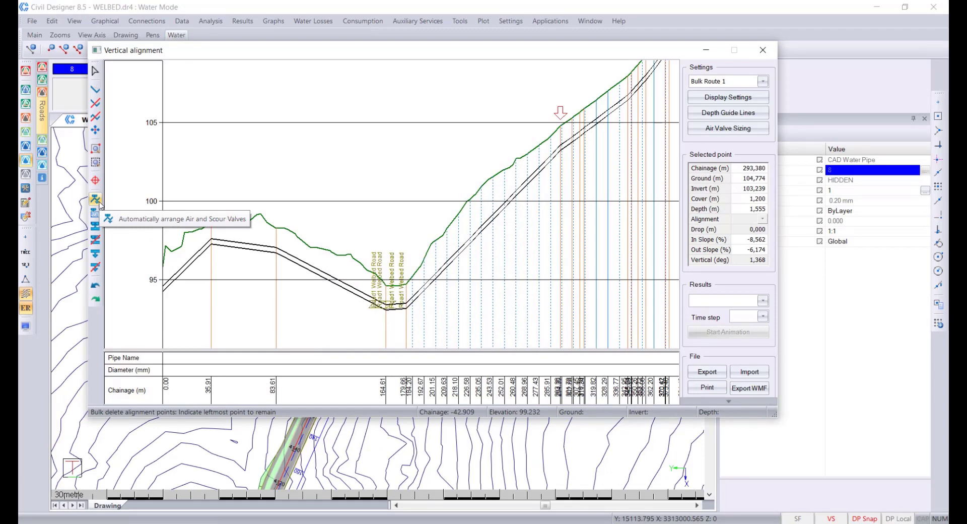
pyautogui.click(95, 200)
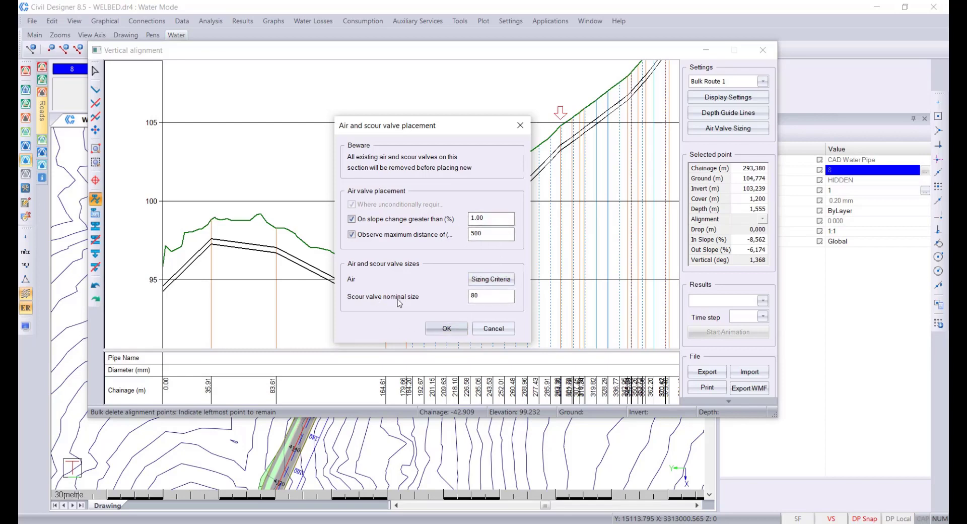
pyautogui.click(489, 281)
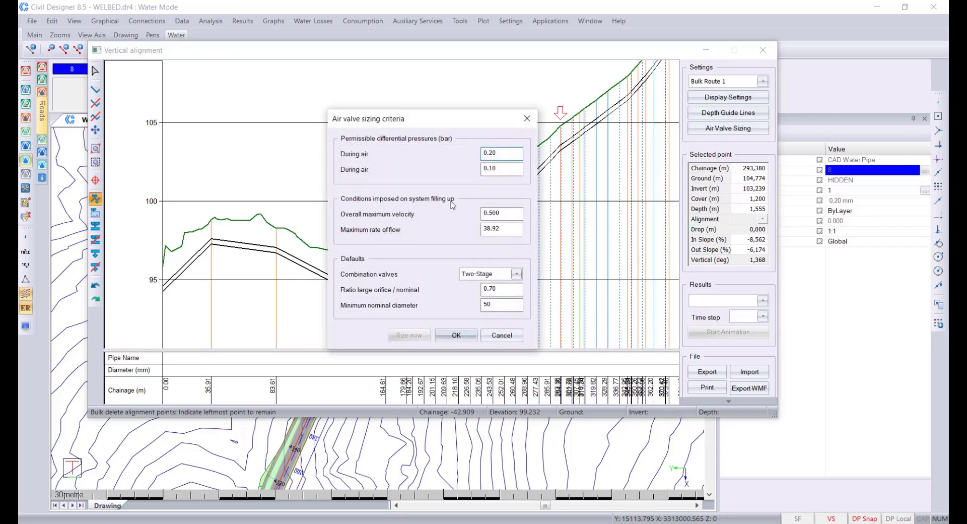
pyautogui.moveTo(431, 121); pyautogui.dragTo(640, 105)
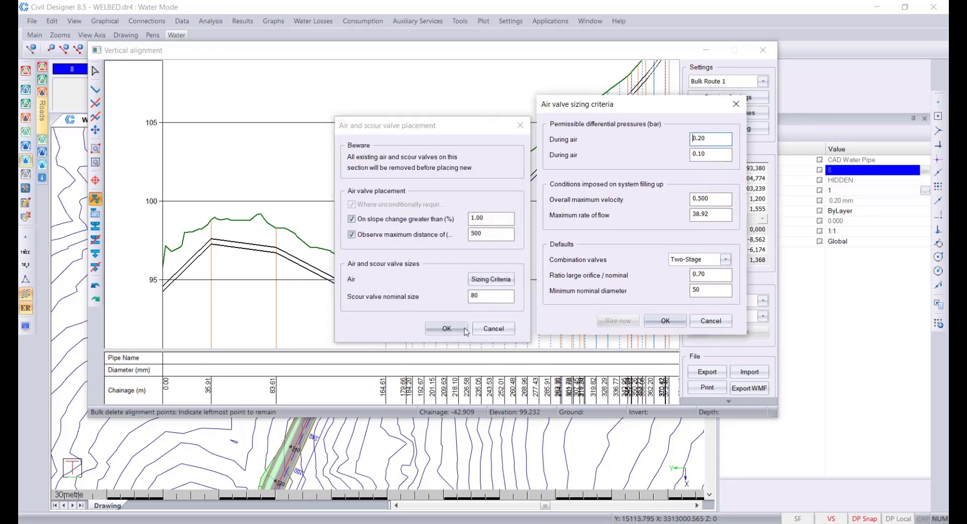
pyautogui.click(736, 104)
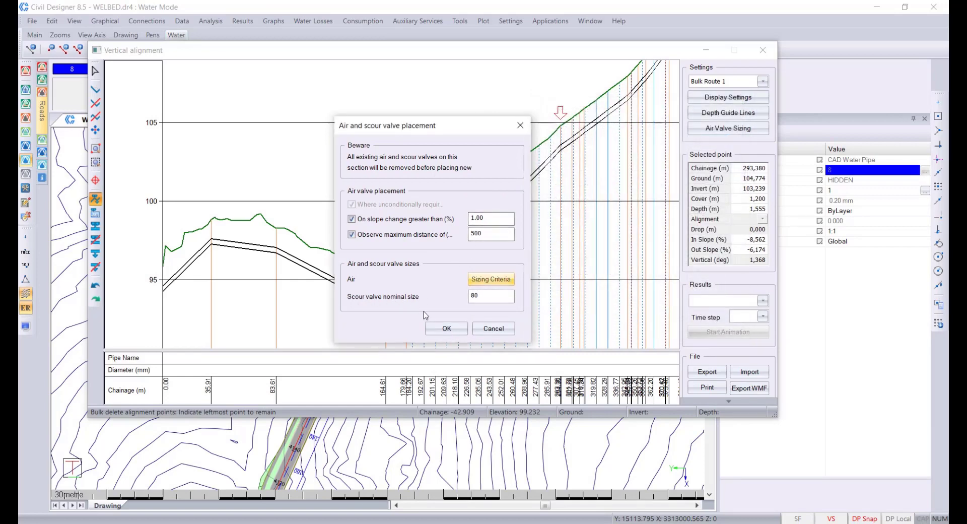
pyautogui.click(447, 330)
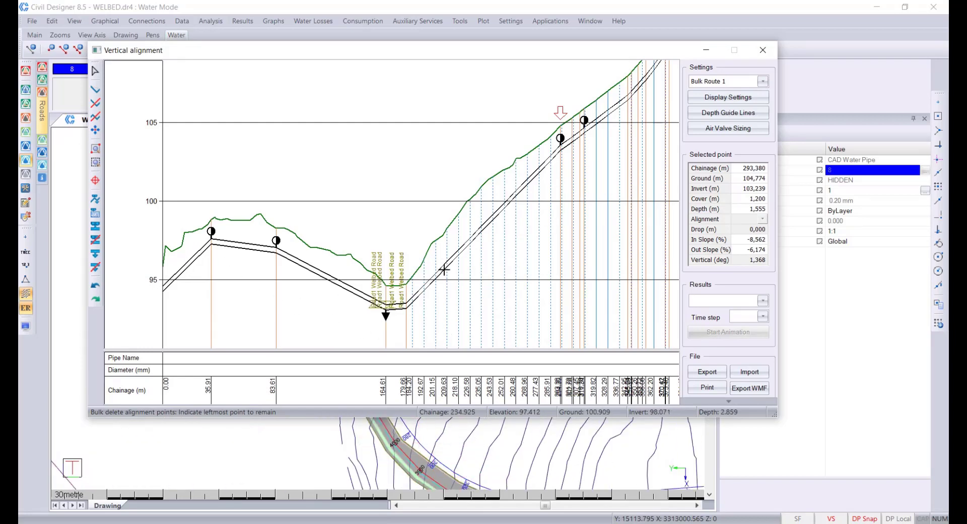
# - Examine the placed air and scour valves along the profile, close the vertical alignment and inspect their symbols along the pipe in plan
pyautogui.scroll(-3, 391, 205)
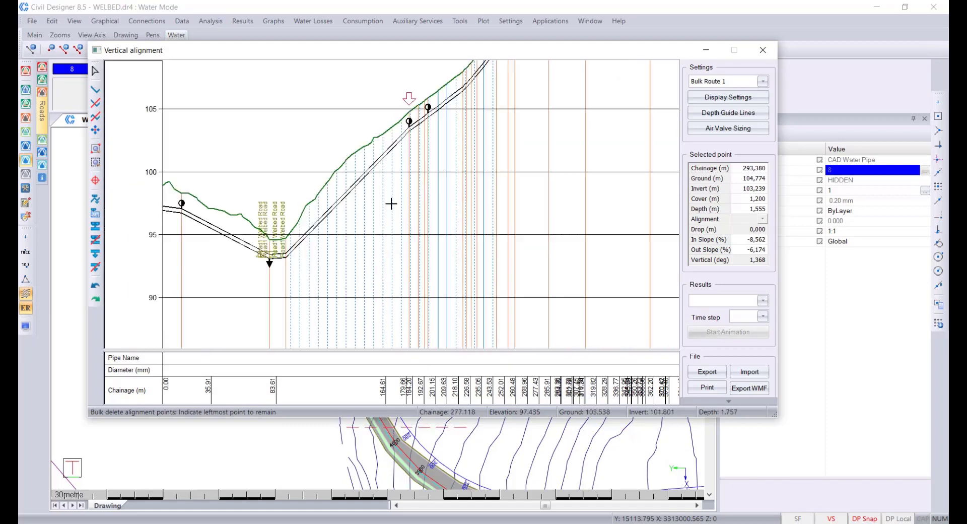
pyautogui.scroll(-1, 422, 210)
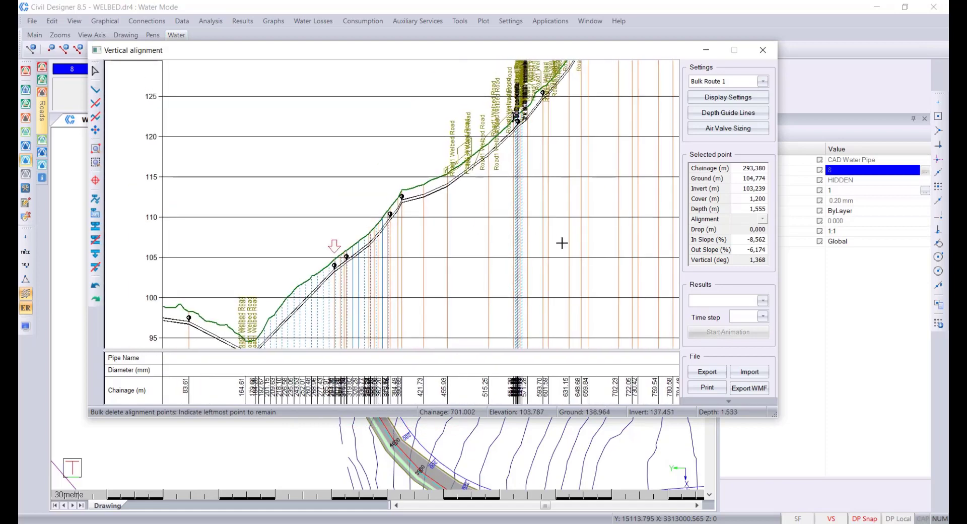
pyautogui.scroll(-1, 561, 243)
pyautogui.scroll(-2, 725, 373)
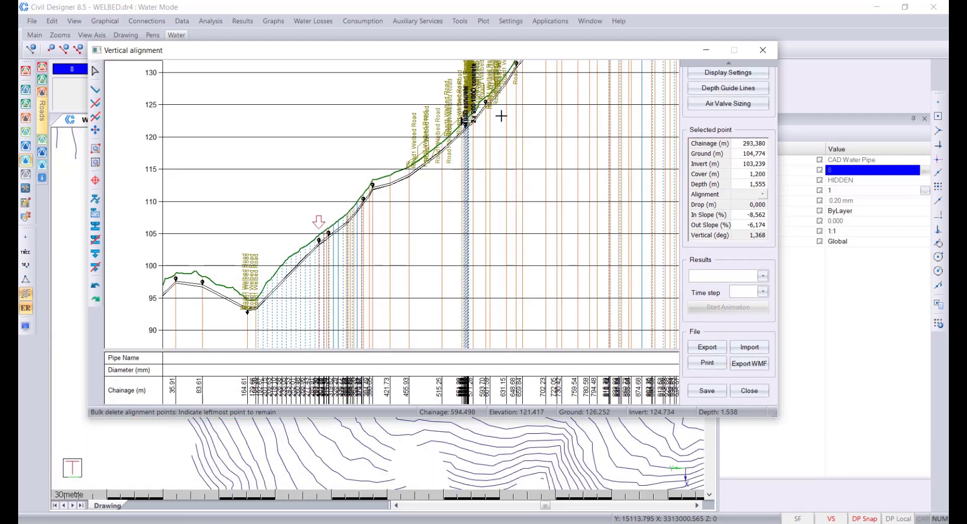
pyautogui.click(747, 391)
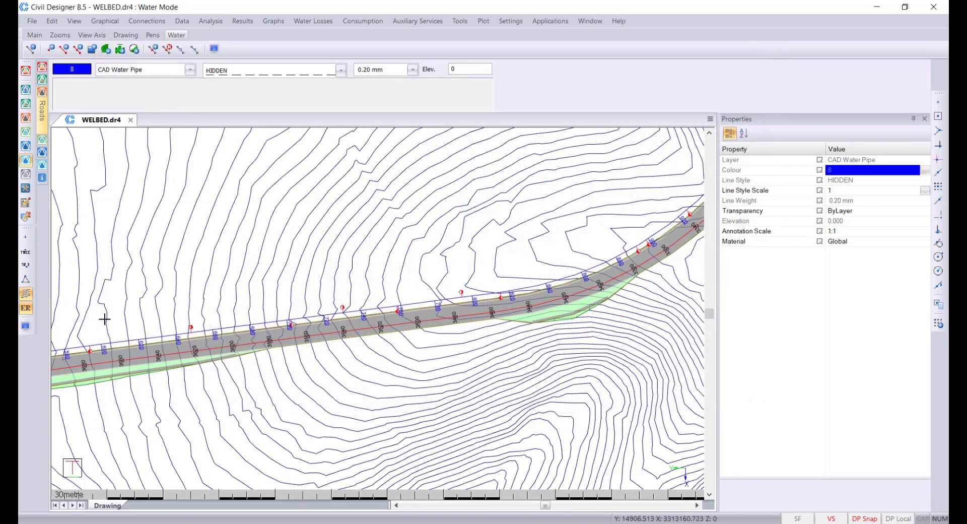
pyautogui.moveTo(105, 320)
pyautogui.mouseDown(button='middle')
pyautogui.moveTo(184, 303)
pyautogui.moveTo(553, 282)
pyautogui.moveTo(648, 287)
pyautogui.mouseUp(button='middle')
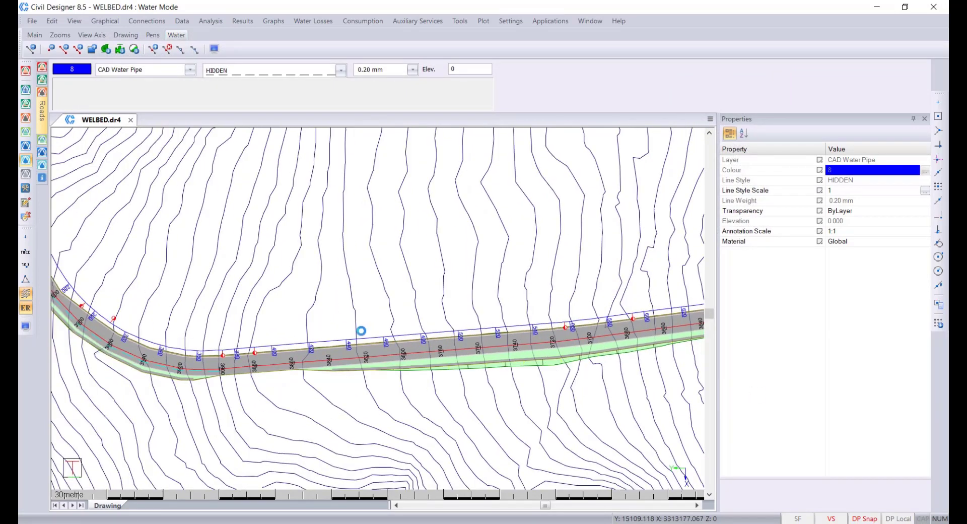
pyautogui.moveTo(361, 330)
pyautogui.mouseDown(button='middle')
pyautogui.moveTo(464, 378)
pyautogui.moveTo(454, 426)
pyautogui.moveTo(395, 455)
pyautogui.mouseUp(button='middle')
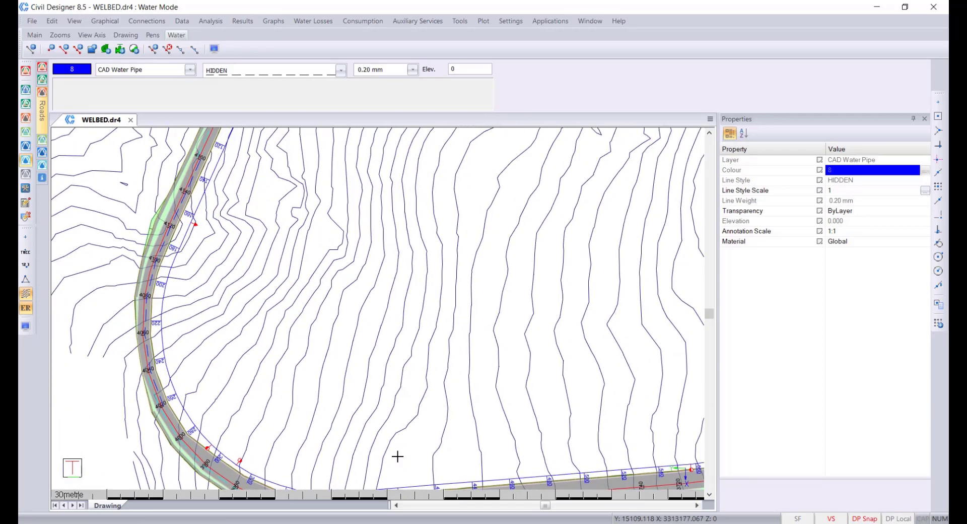
pyautogui.moveTo(339, 237)
pyautogui.mouseDown(button='middle')
pyautogui.moveTo(313, 340)
pyautogui.moveTo(274, 425)
pyautogui.mouseUp(button='middle')
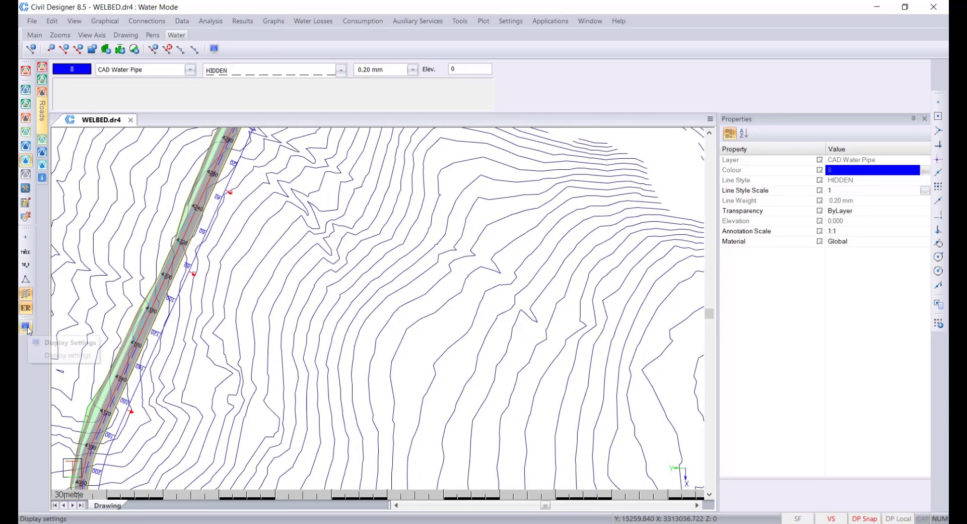
# - Set the air and scour valve annotation text to the {TYPE} and {DIAMETER_MM} variables and apply the display settings
pyautogui.click(26, 327)
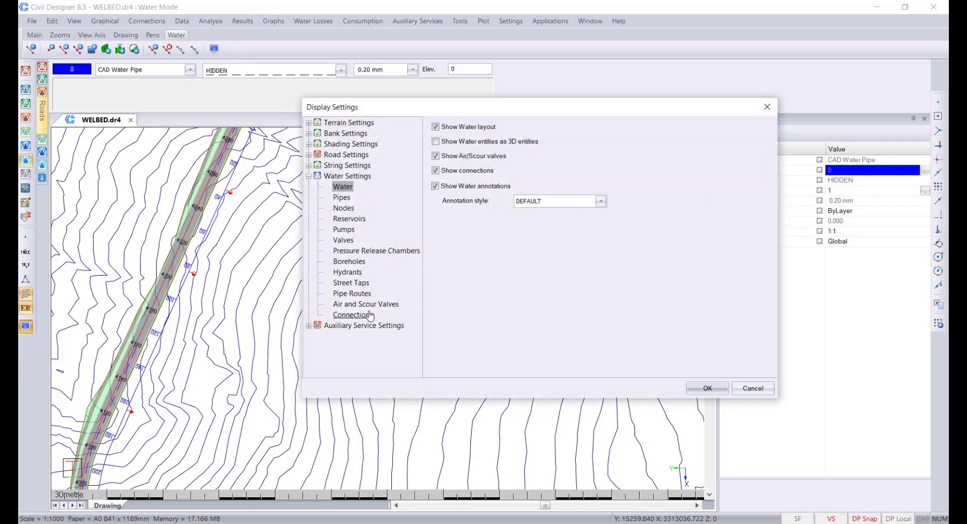
pyautogui.click(366, 304)
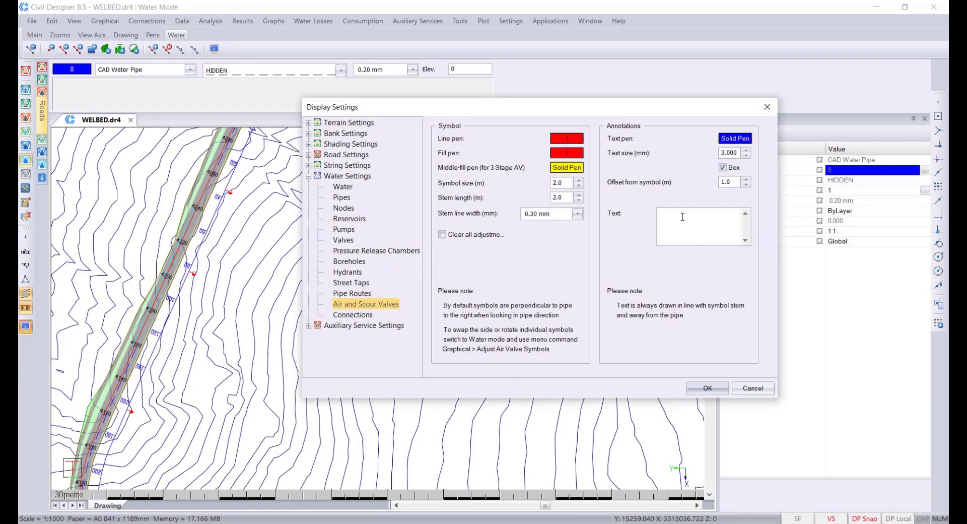
pyautogui.rightClick(683, 217)
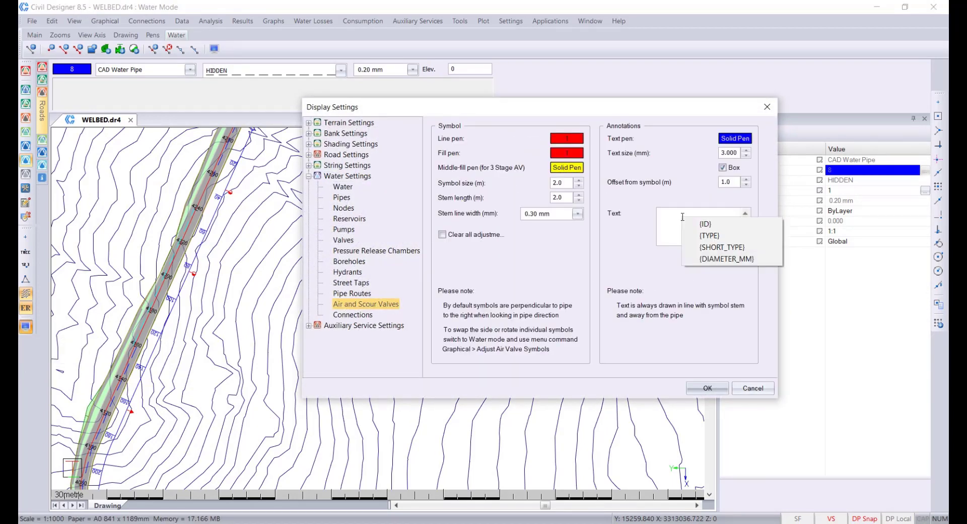
pyautogui.click(729, 236)
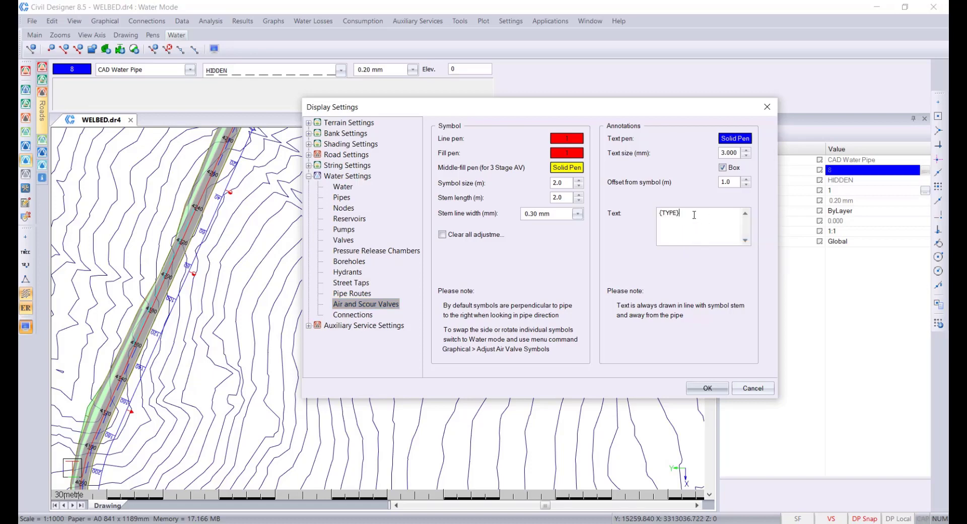
pyautogui.rightClick(695, 232)
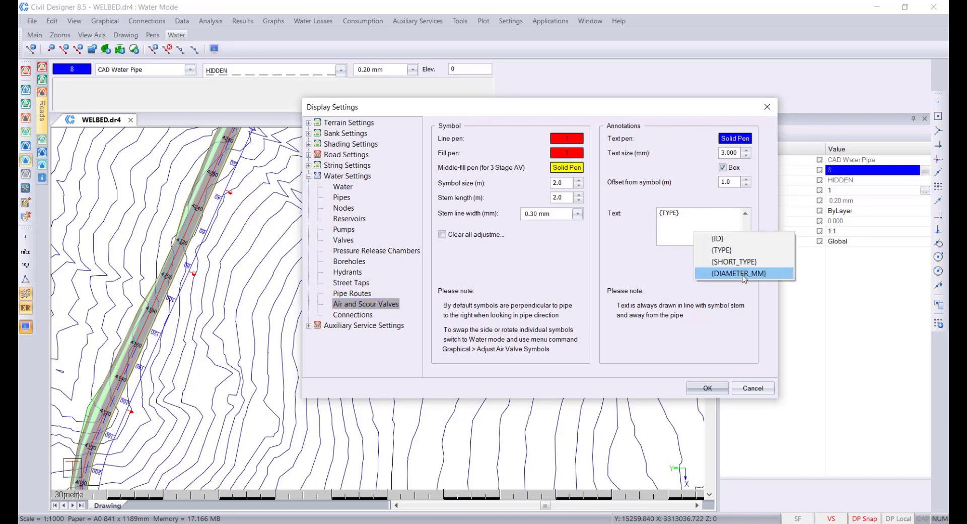
pyautogui.click(741, 274)
pyautogui.click(706, 389)
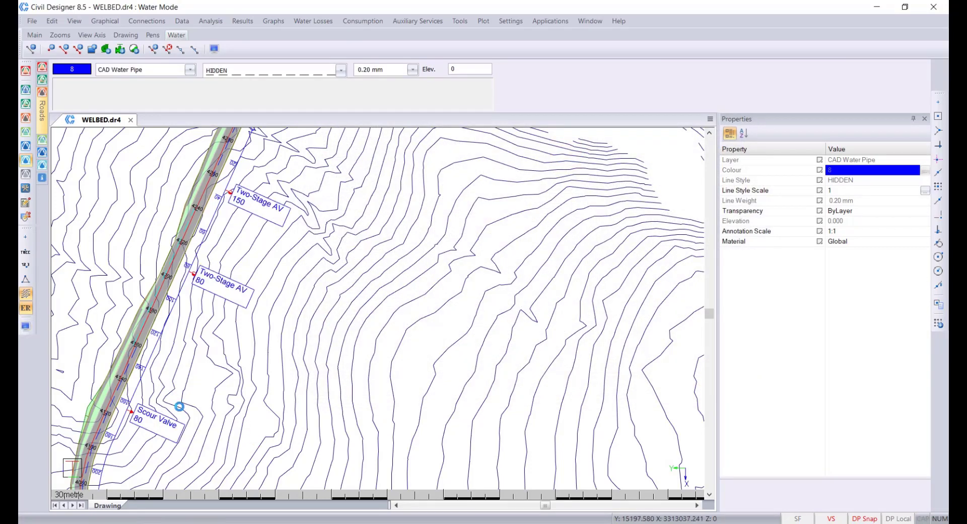
# - Check the type and diameter annotations of the air and scour valves along the pipe in plan
pyautogui.moveTo(185, 415); pyautogui.dragTo(210, 352, button='middle')
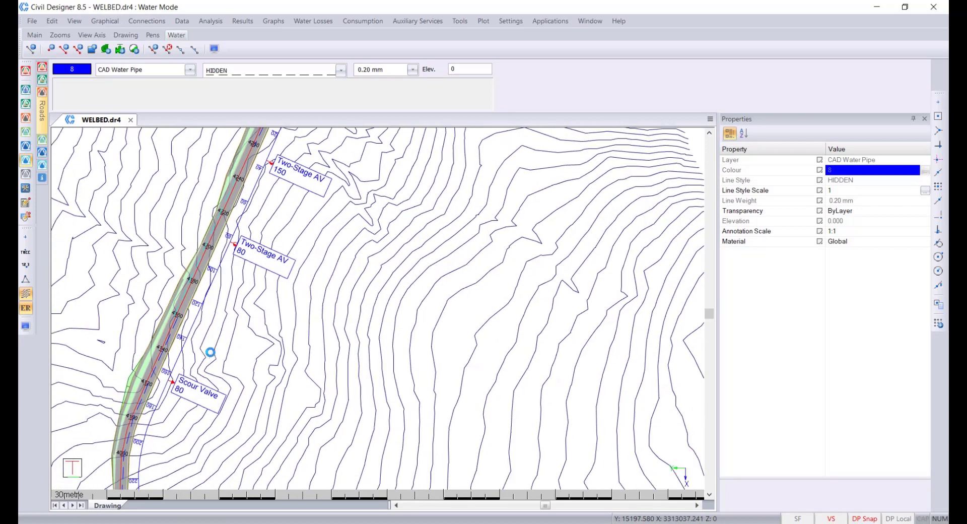
pyautogui.moveTo(174, 431); pyautogui.dragTo(199, 305, button='middle')
pyautogui.moveTo(282, 383); pyautogui.dragTo(240, 338, button='middle')
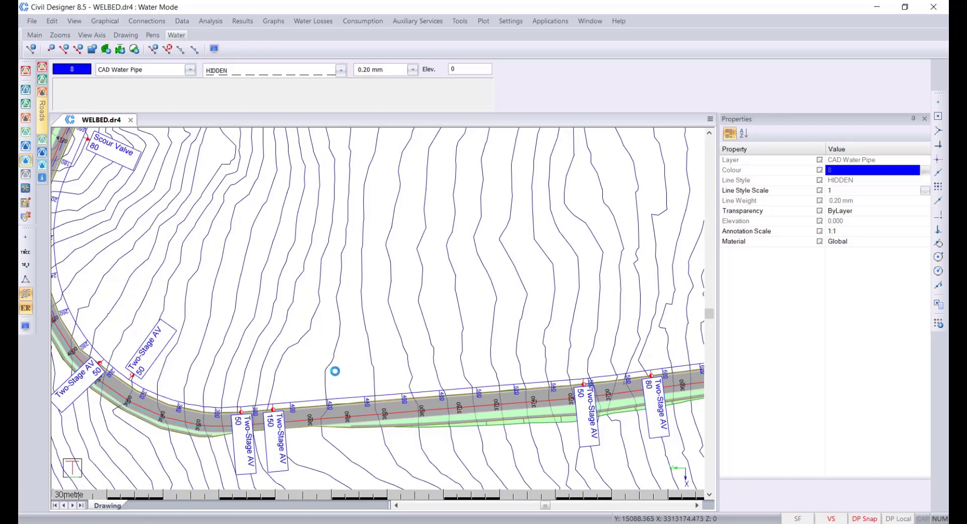
pyautogui.moveTo(341, 375); pyautogui.dragTo(362, 388, button='middle')
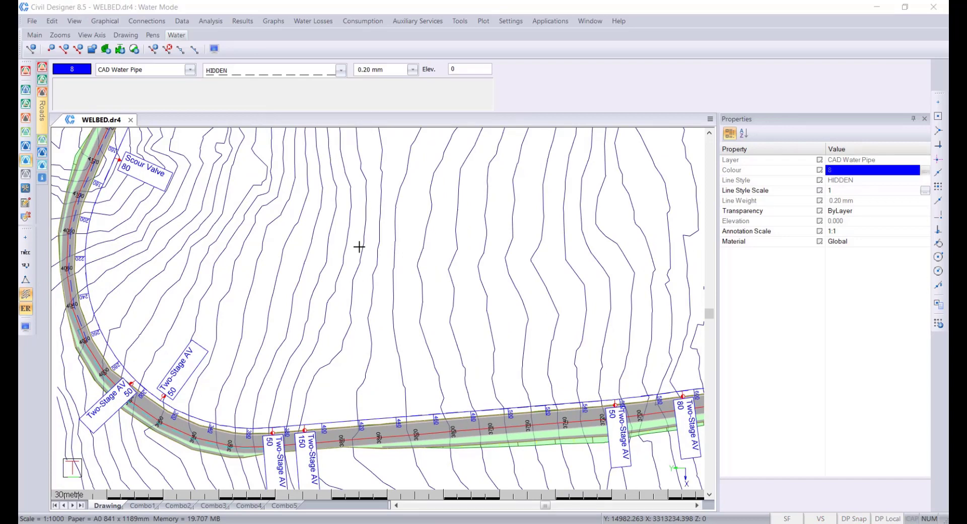
# - Start generating a plot with the Water Composite Longsection.sht sheet file and continue to the water long-section setup
pyautogui.click(485, 21)
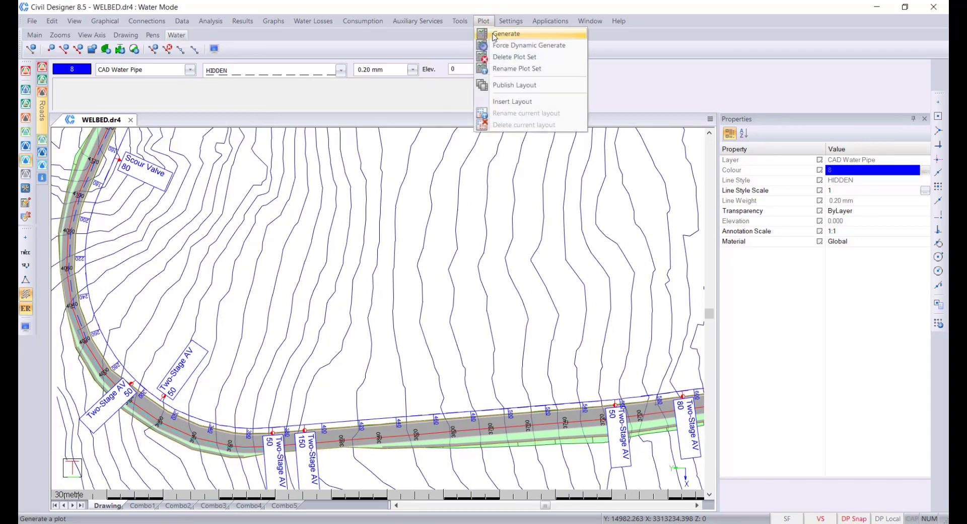
pyautogui.click(506, 34)
pyautogui.click(551, 130)
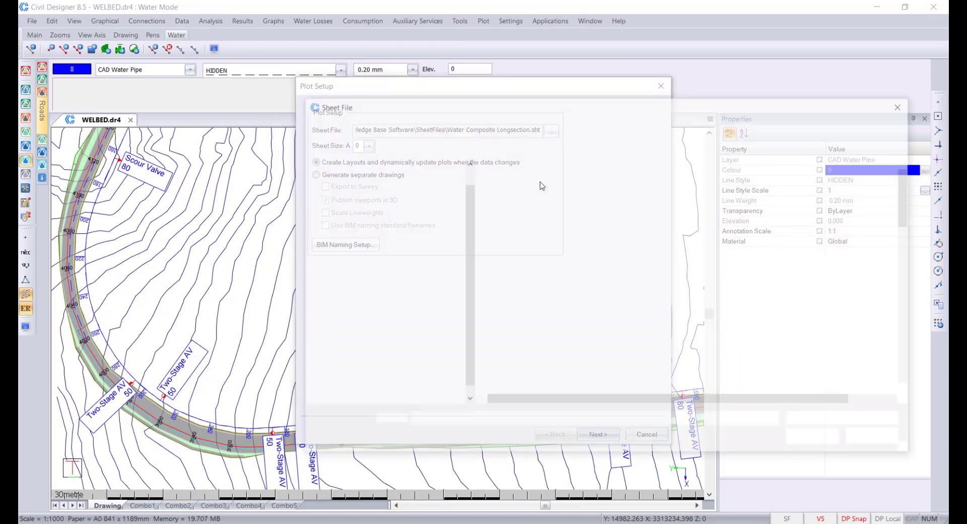
pyautogui.scroll(-11, 538, 302)
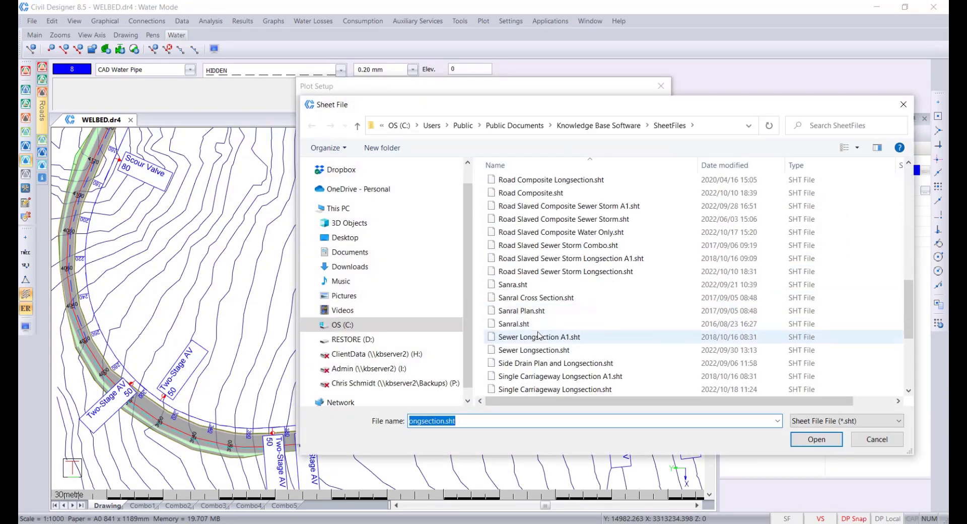
pyautogui.scroll(-4, 538, 335)
pyautogui.click(550, 324)
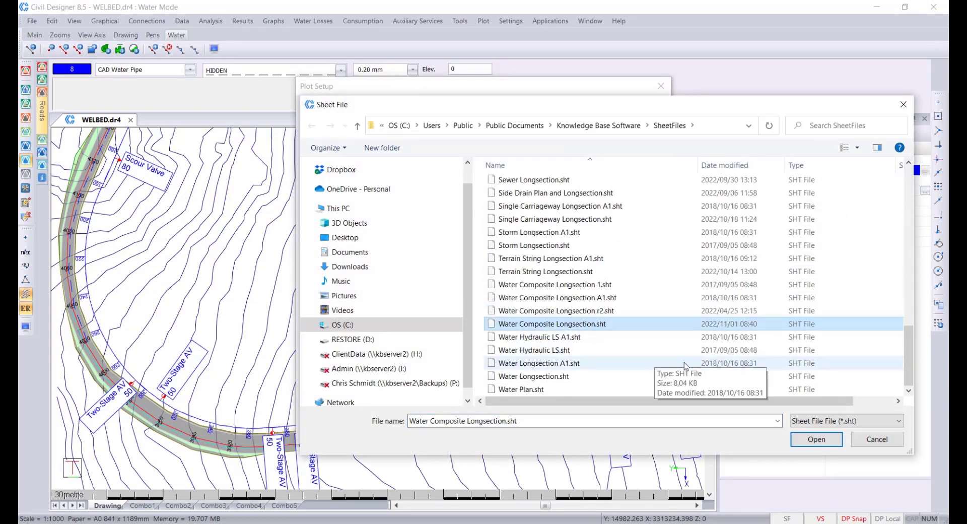
pyautogui.click(808, 441)
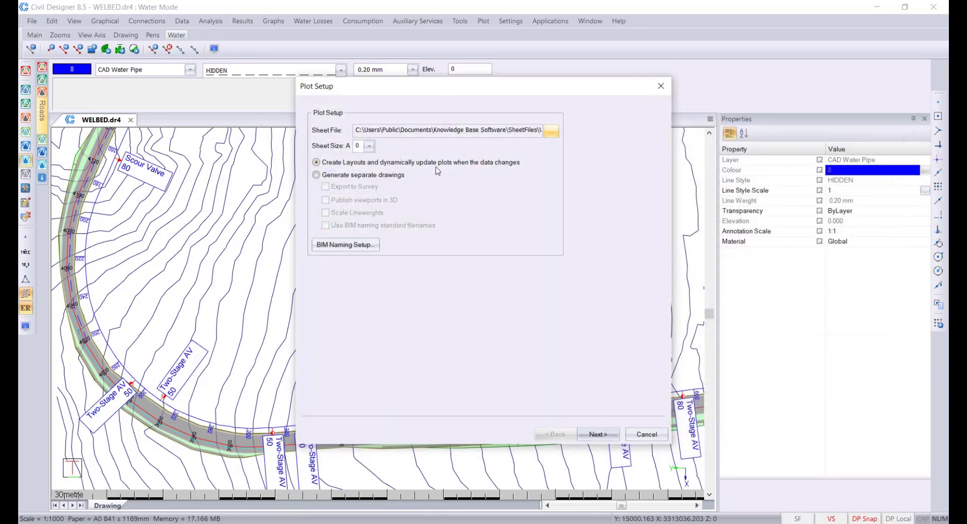
pyautogui.click(611, 437)
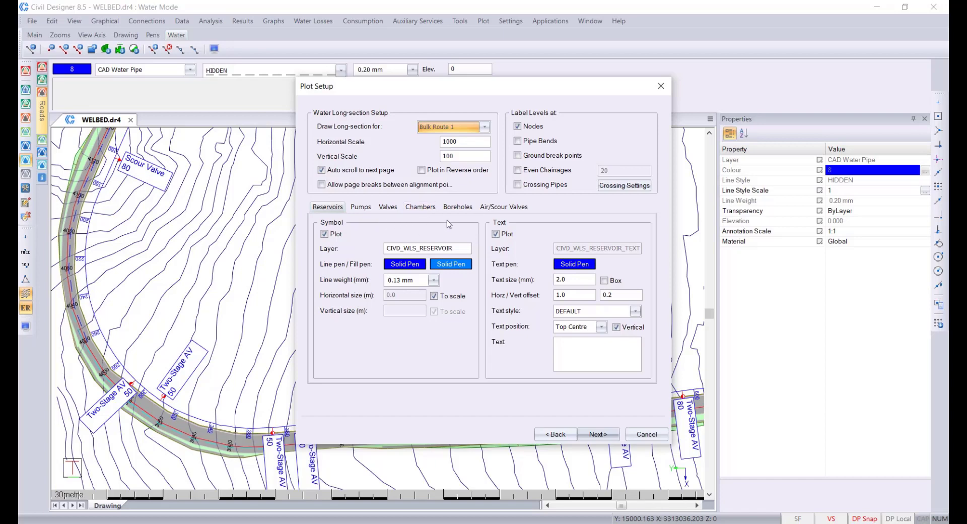
# - Set the long-section's air and scour valve text to the {TYPE} and {DIAMETER} variables and continue to the long-section editor
pyautogui.click(508, 208)
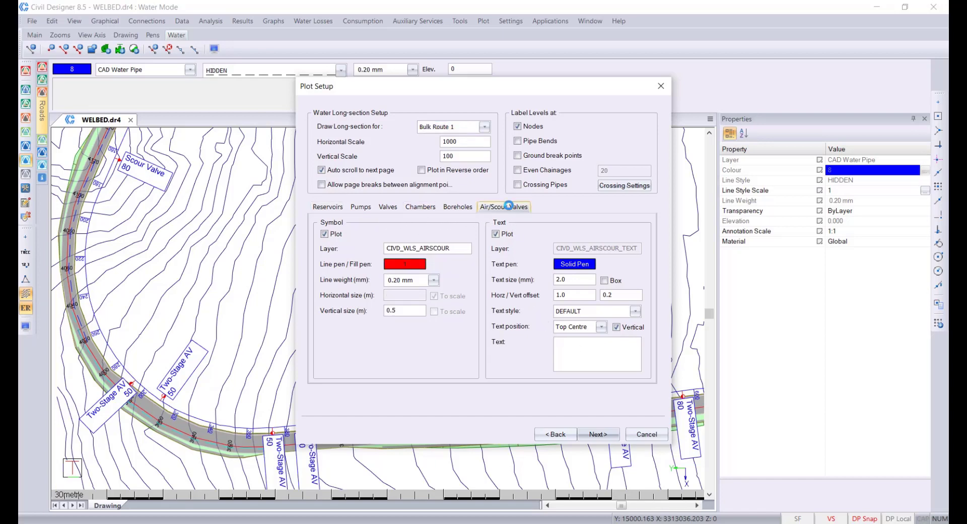
pyautogui.rightClick(587, 355)
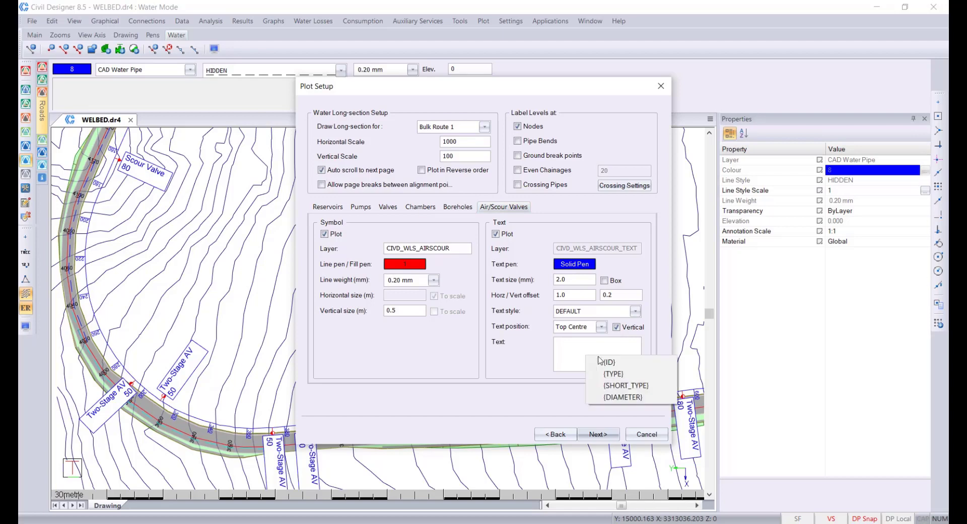
pyautogui.click(632, 375)
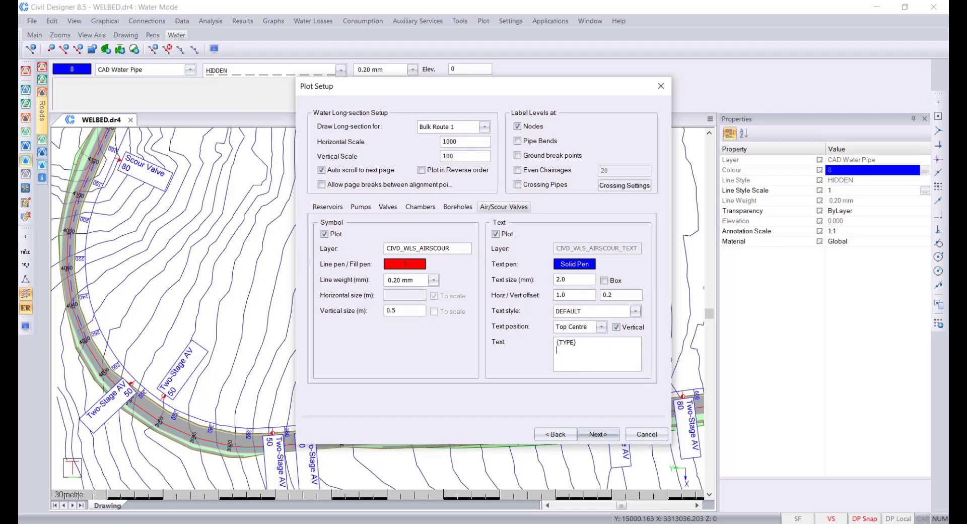
pyautogui.rightClick(601, 361)
pyautogui.click(637, 400)
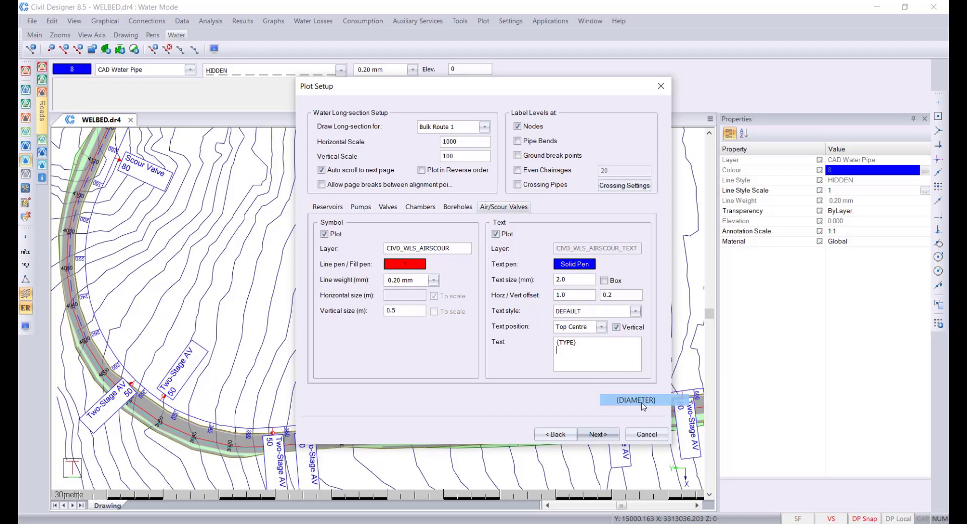
pyautogui.click(613, 436)
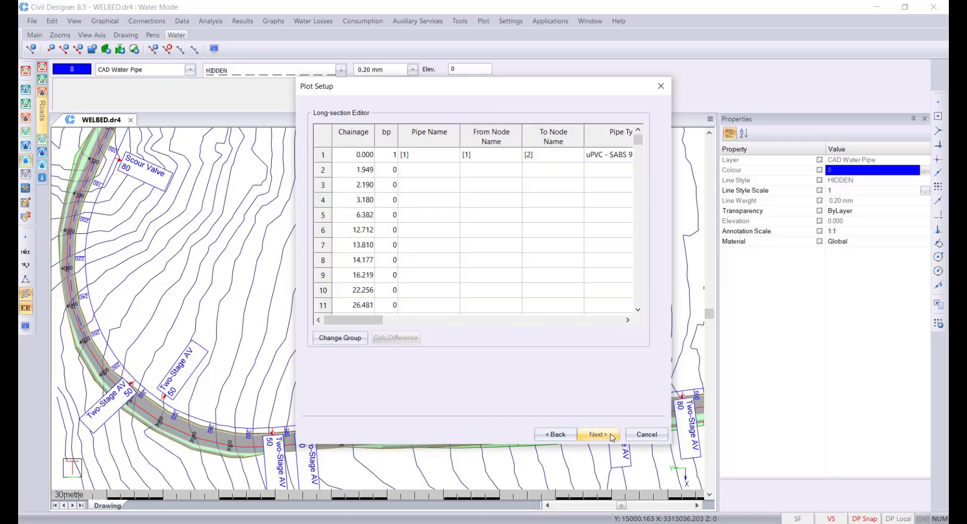
# - Proceed to the plan setup and delete all existing plan plots
pyautogui.click(613, 437)
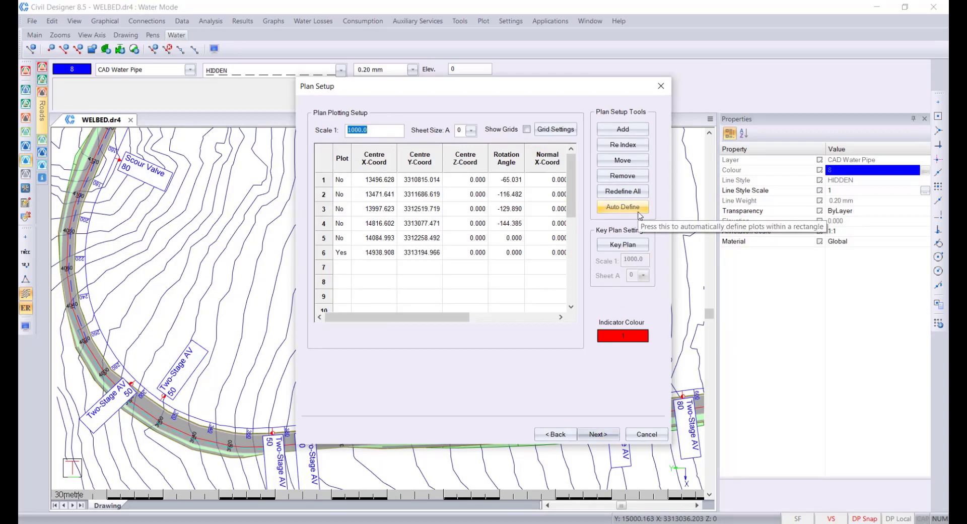
pyautogui.click(646, 194)
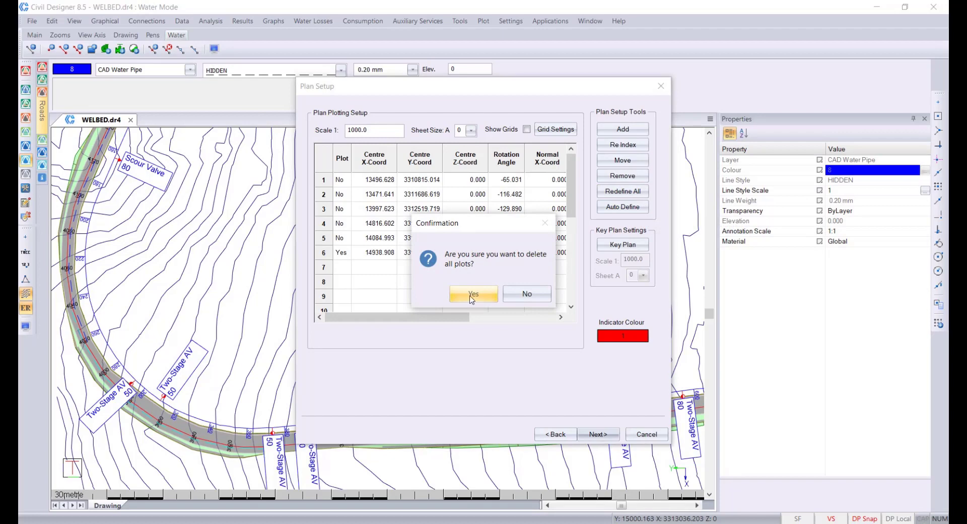
pyautogui.click(472, 294)
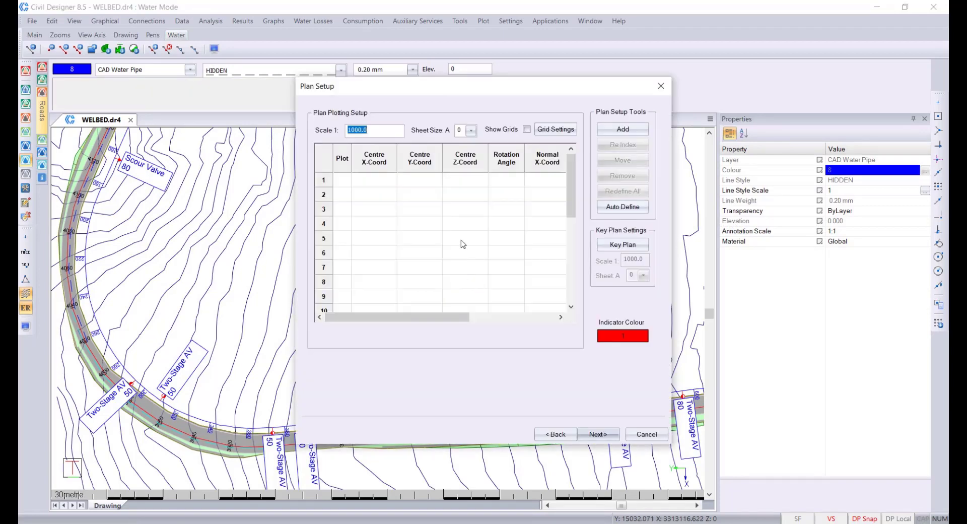
# - Auto-define plan plots along the alignment for the full chainage range 0.000-4370.819 and generate the composite plot sheets
pyautogui.click(621, 209)
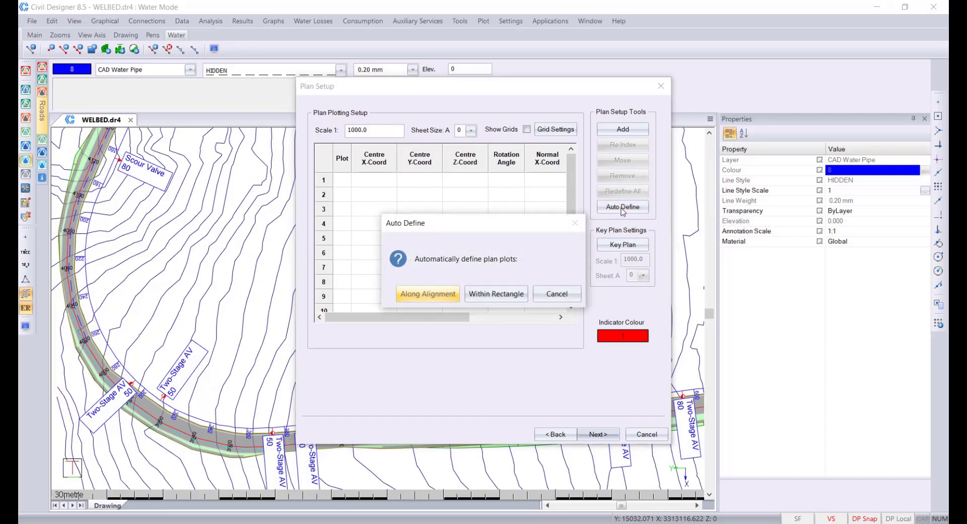
pyautogui.click(413, 296)
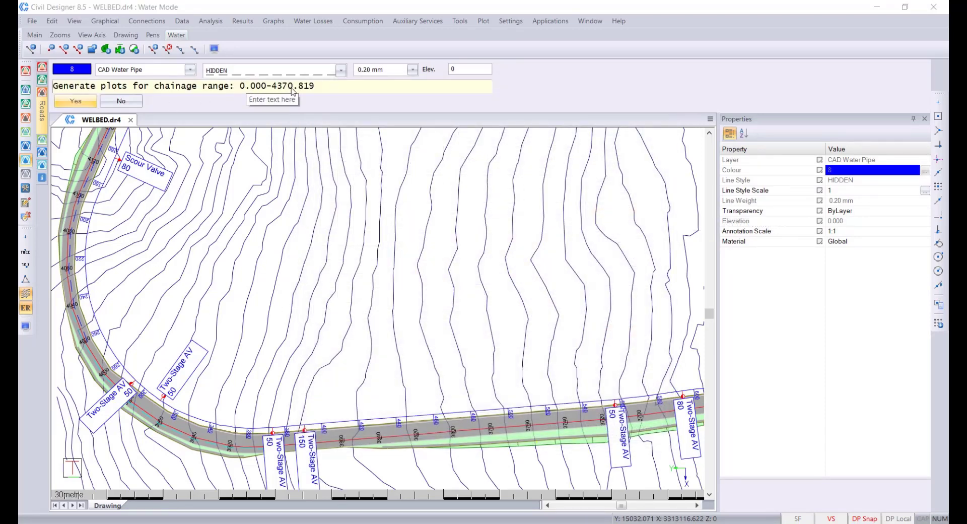
pyautogui.click(76, 101)
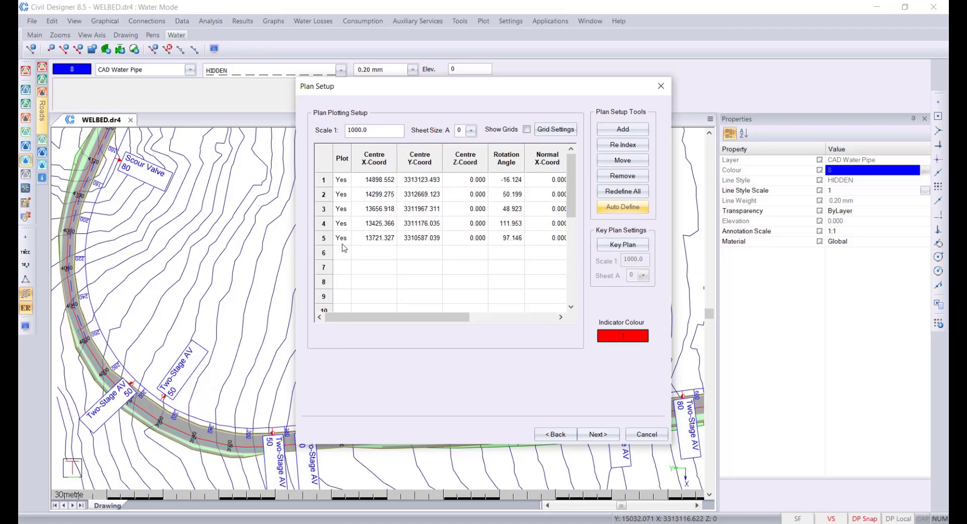
pyautogui.click(599, 434)
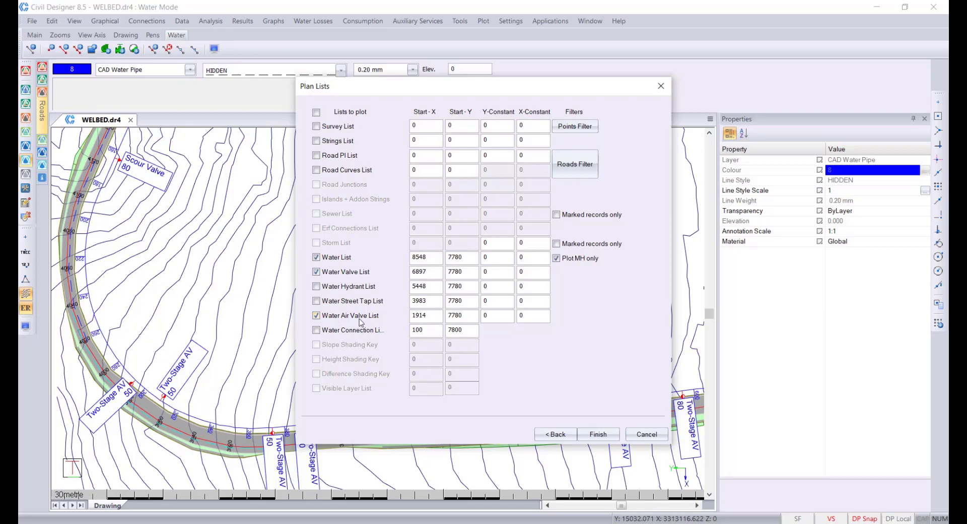
pyautogui.click(605, 437)
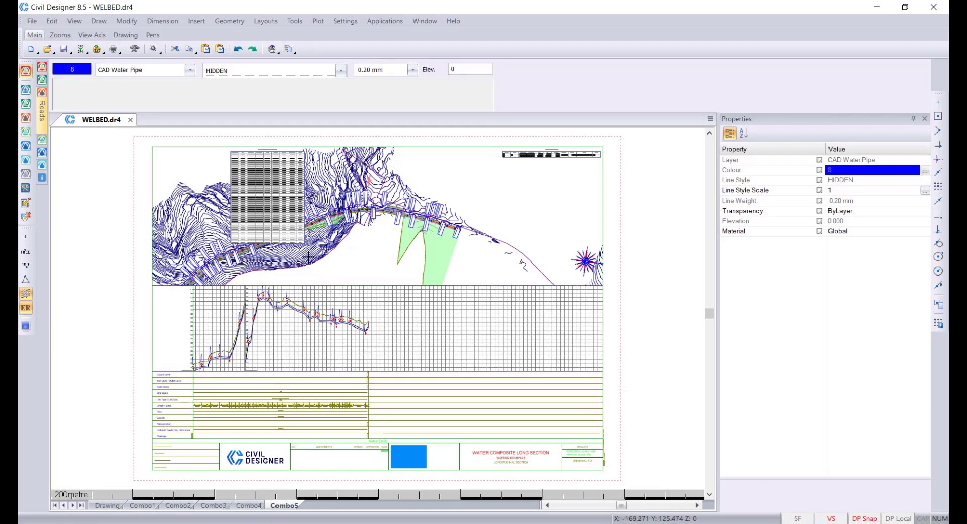
# - Move the water air valve list on the Combo5 sheet to the lower right corner of the plan view
pyautogui.click(264, 201)
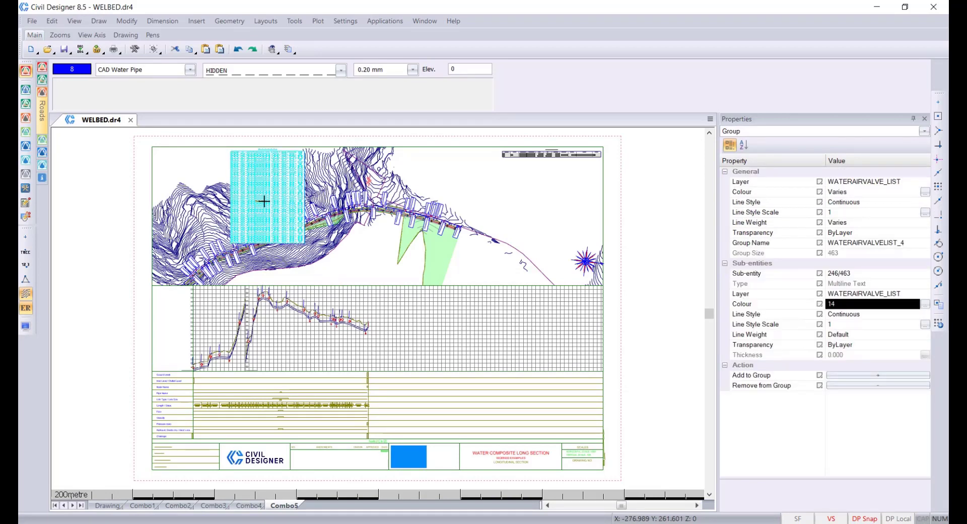
pyautogui.click(127, 20)
pyautogui.click(140, 44)
pyautogui.click(280, 227)
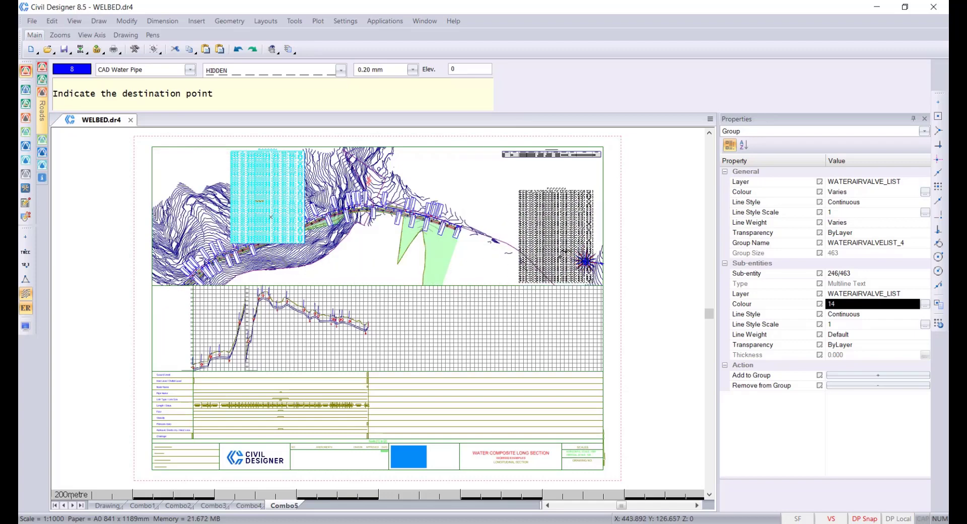
pyautogui.click(603, 273)
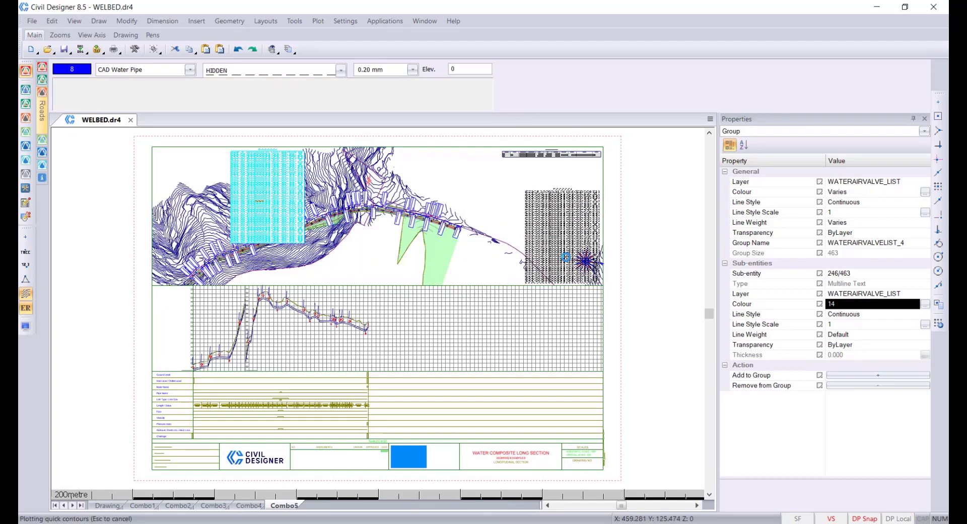
pyautogui.press('Escape')
# - Move the north compass symbol on the Combo5 sheet to the upper left corner of the plan view
pyautogui.click(587, 259)
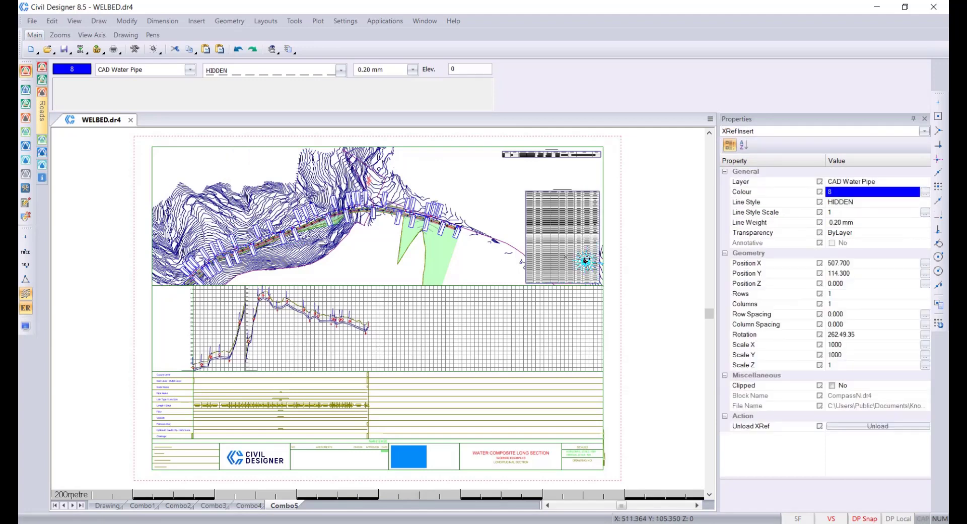
pyautogui.click(586, 261)
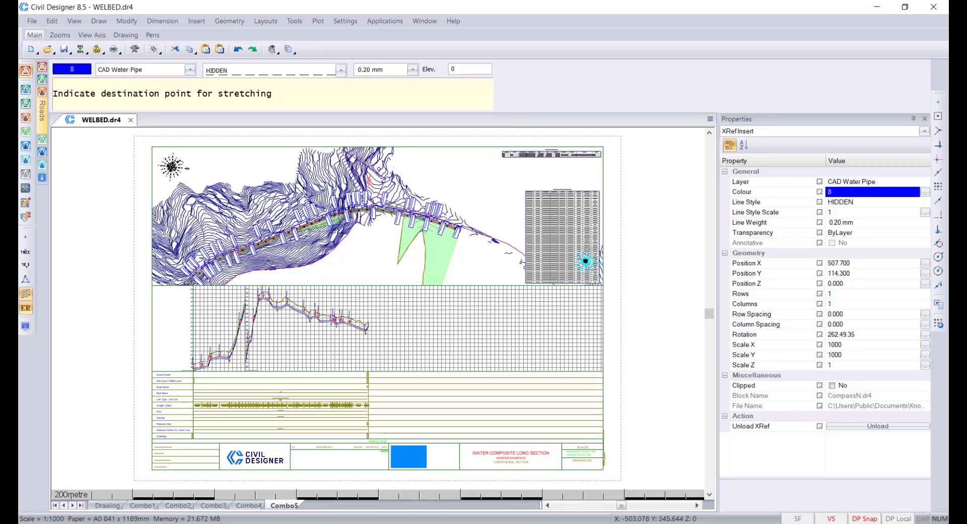
pyautogui.click(172, 166)
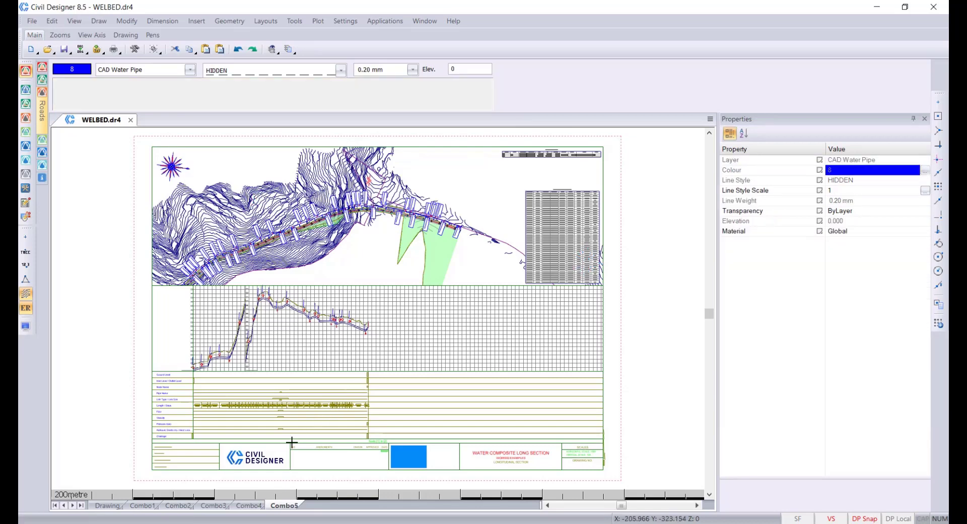
# - Move the water air valve list on the Combo1 sheet to the upper left corner of its plan view, clear of the pipeline
pyautogui.click(143, 505)
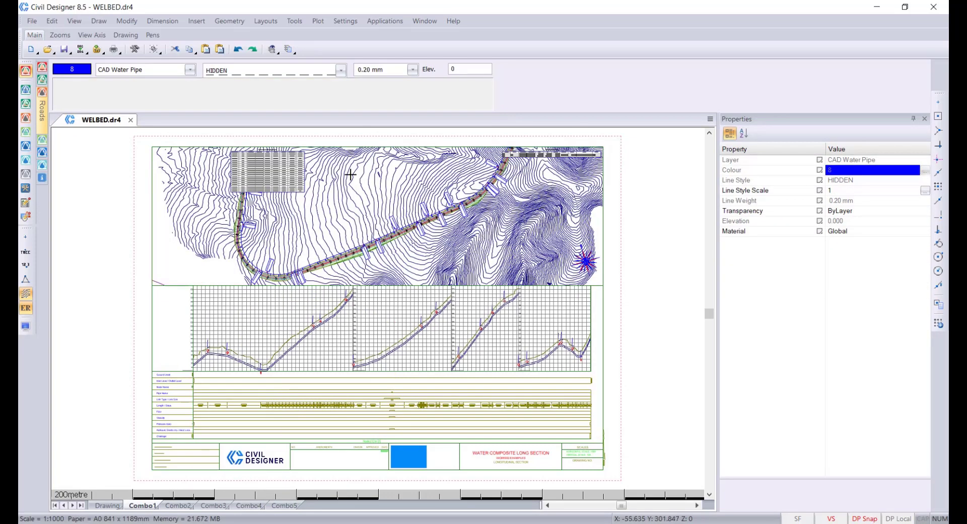
pyautogui.click(265, 166)
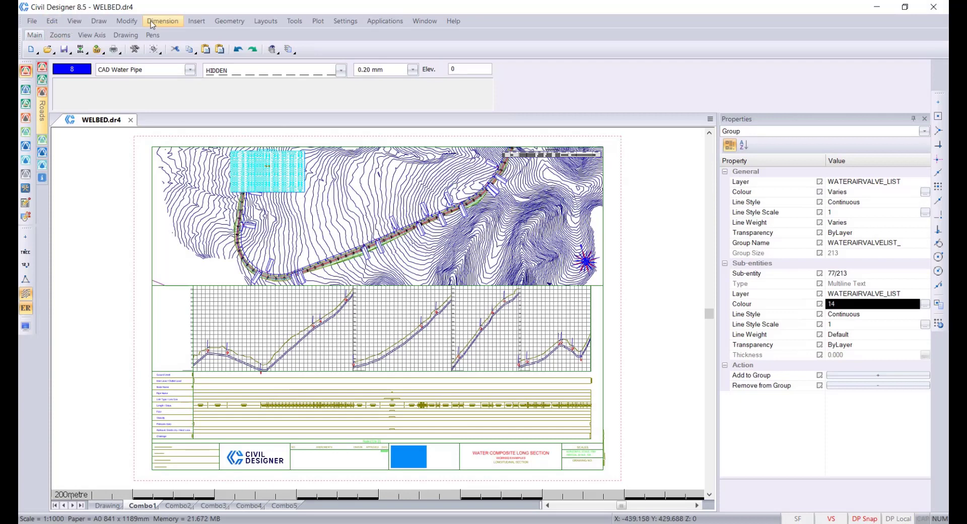
pyautogui.click(127, 20)
pyautogui.click(140, 46)
pyautogui.click(252, 175)
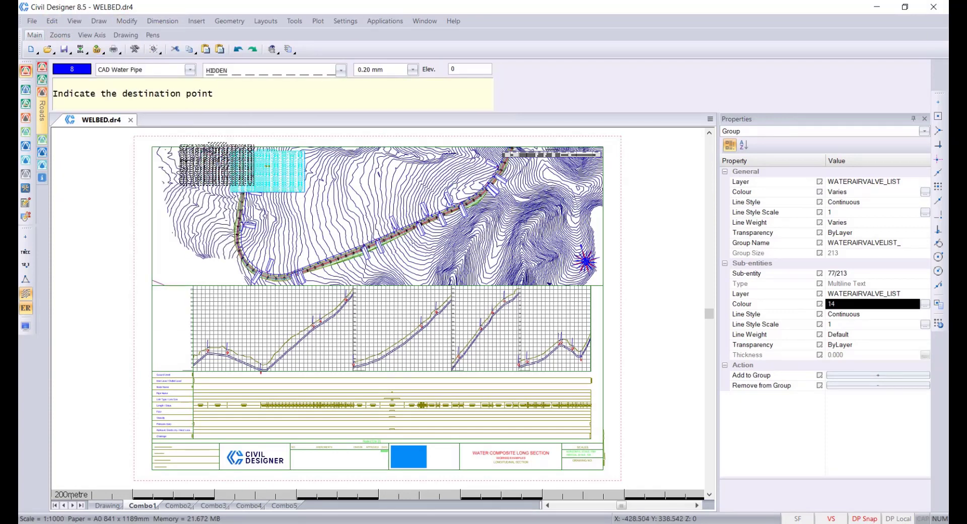
pyautogui.press('Escape')
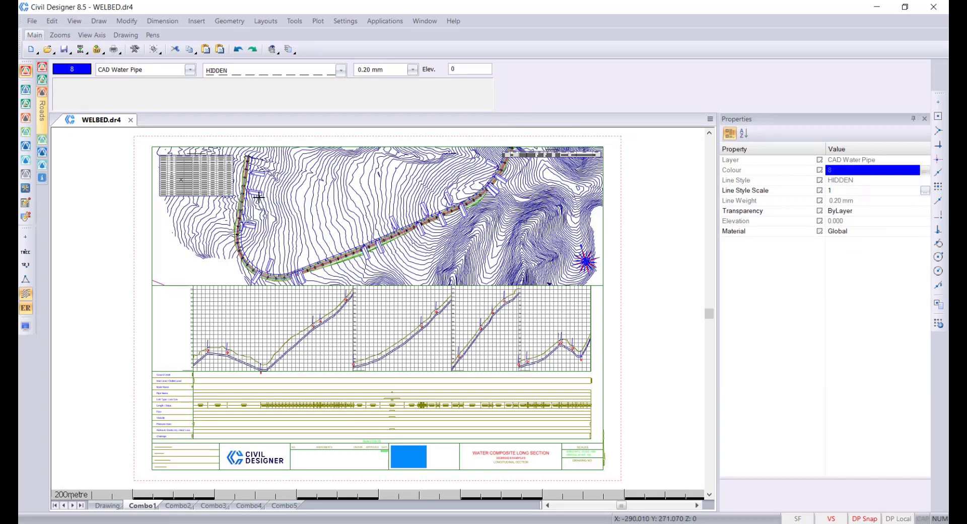
# - Examine the pipeline plan with its valve labels and the long section with its data rows on the Combo1 sheet
pyautogui.scroll(2, 259, 197)
pyautogui.moveTo(358, 303); pyautogui.dragTo(362, 196, button='middle')
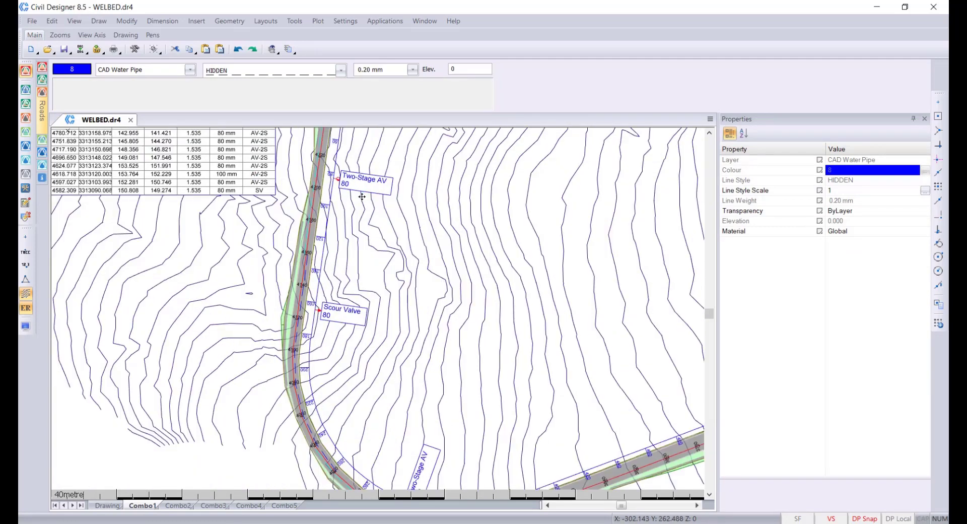
pyautogui.moveTo(362, 393); pyautogui.dragTo(292, 275, button='middle')
pyautogui.moveTo(524, 340); pyautogui.dragTo(294, 385, button='middle')
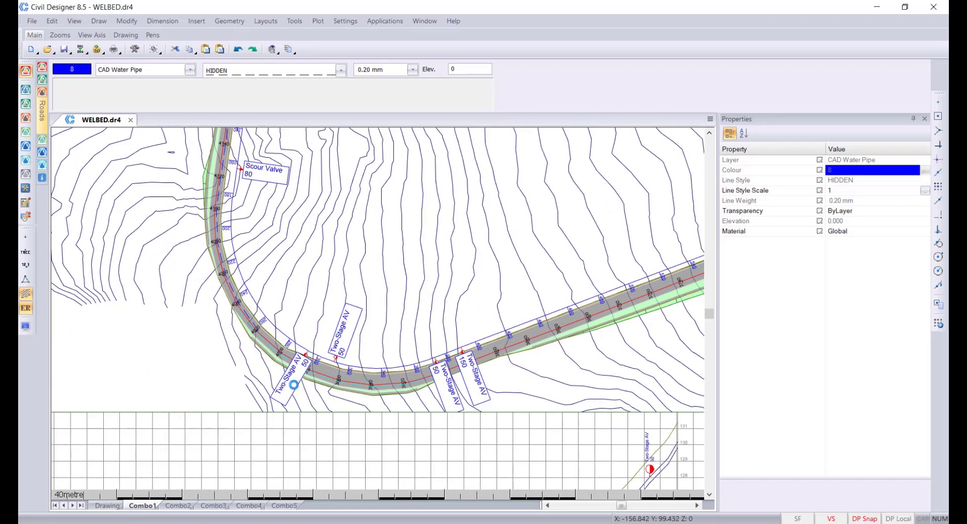
pyautogui.moveTo(581, 273); pyautogui.dragTo(439, 364, button='middle')
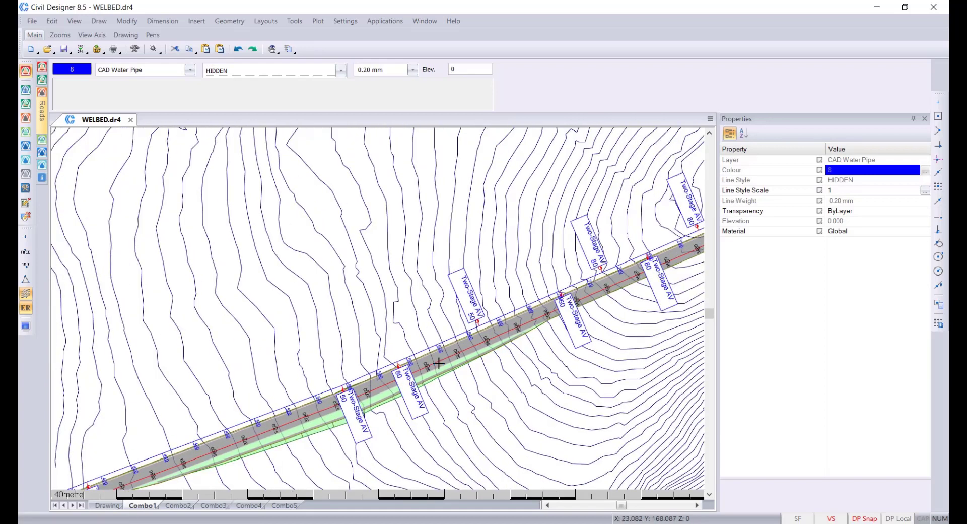
pyautogui.scroll(-2, 439, 364)
pyautogui.scroll(-2, 324, 362)
pyautogui.scroll(2, 231, 437)
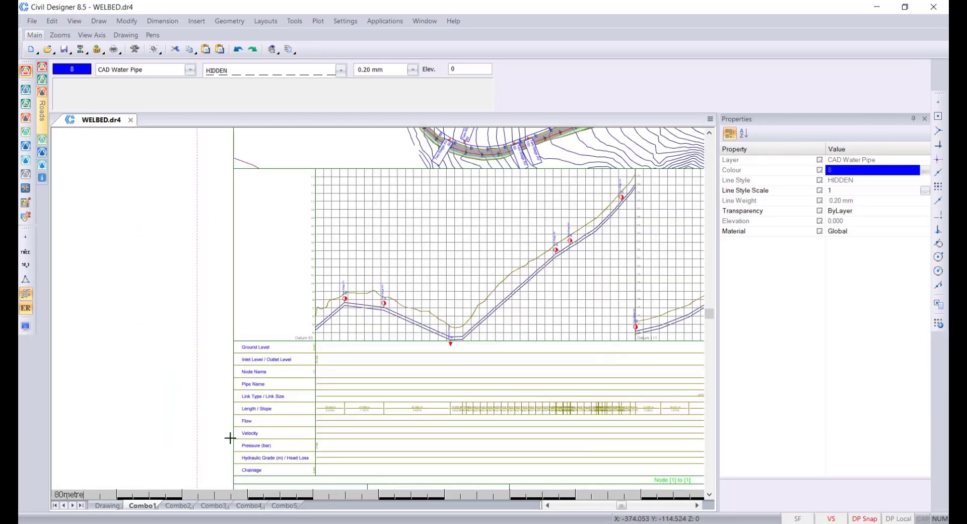
pyautogui.scroll(2, 230, 438)
pyautogui.scroll(-2, 369, 366)
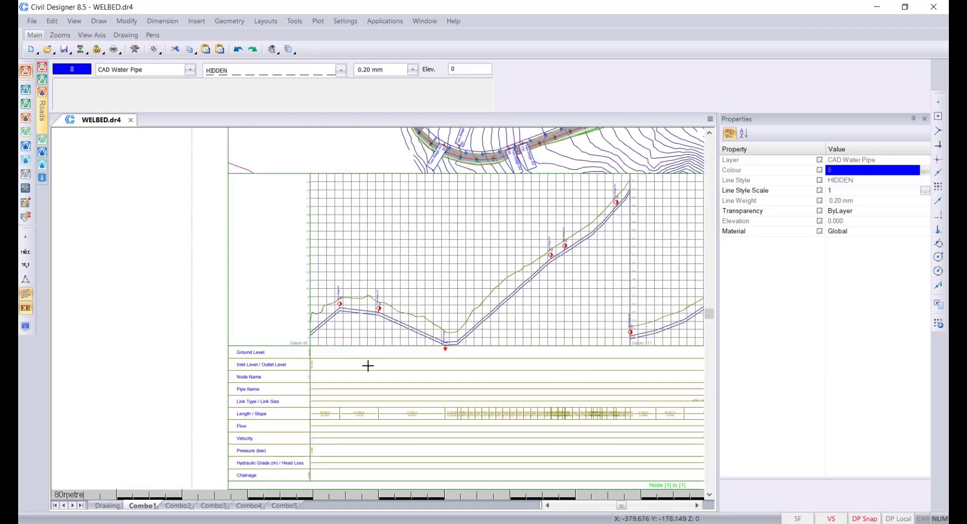
pyautogui.scroll(-2, 336, 429)
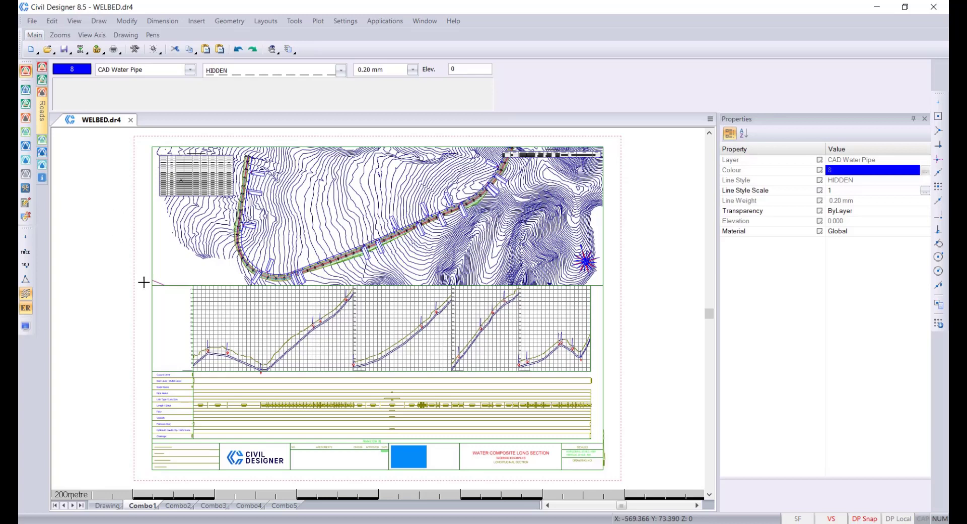
# - Close the properties pane and the WELBED.dr4 drawing
pyautogui.click(925, 119)
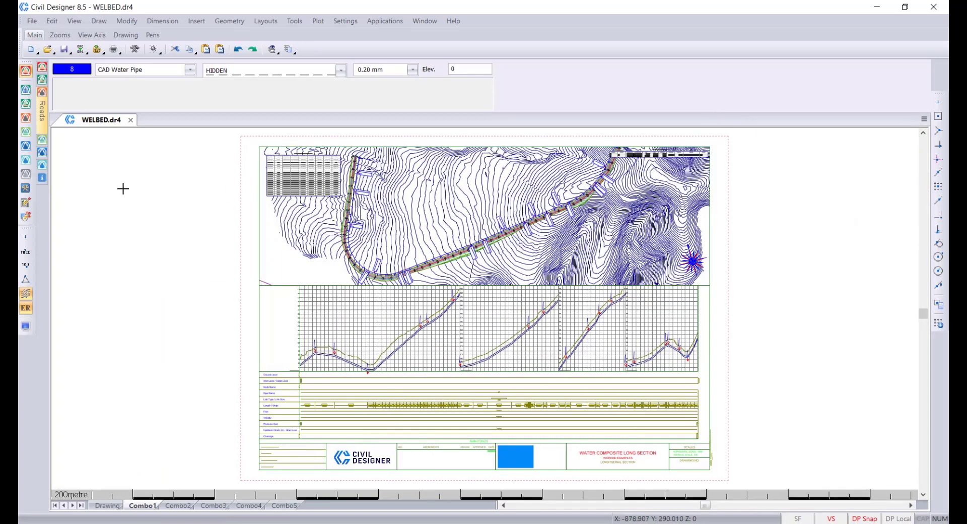
pyautogui.click(130, 120)
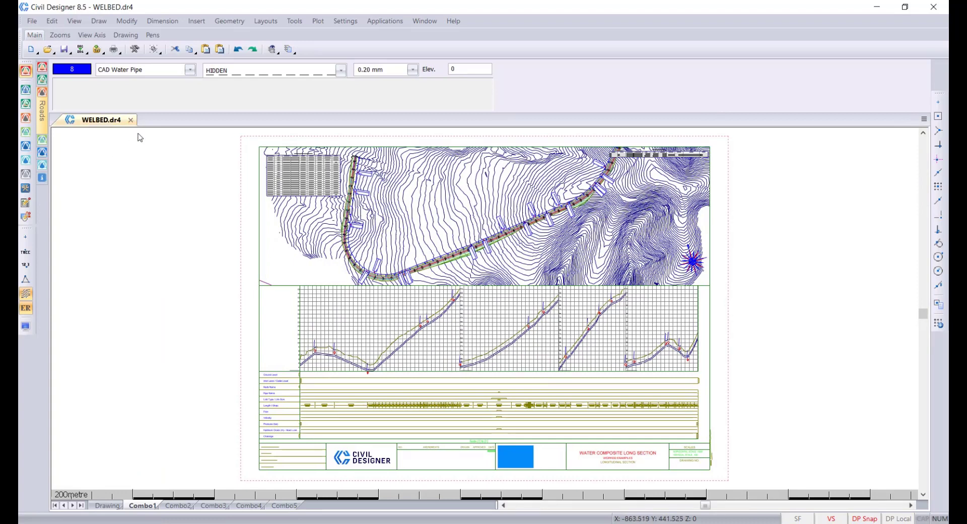
pyautogui.click(507, 347)
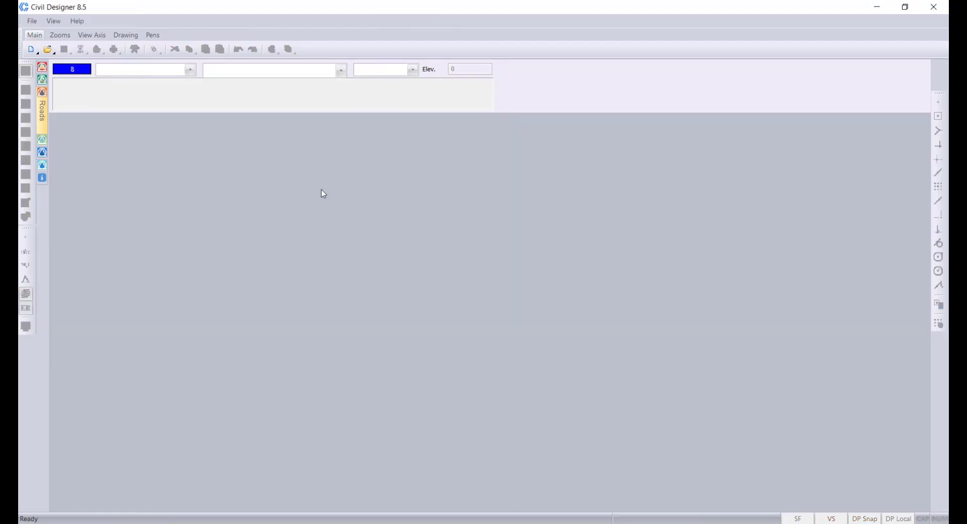
# - Open the recent project E5000 - Project Files.dr4
pyautogui.click(31, 22)
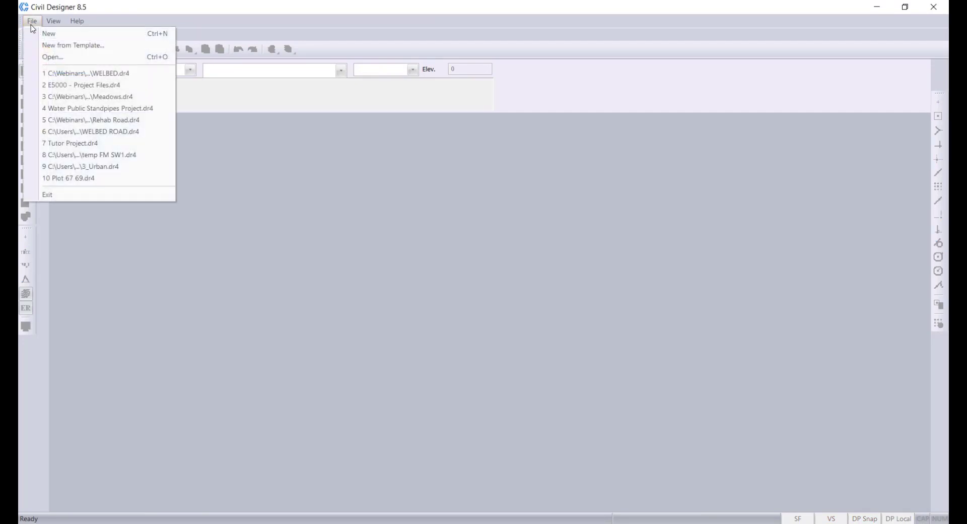
pyautogui.click(120, 85)
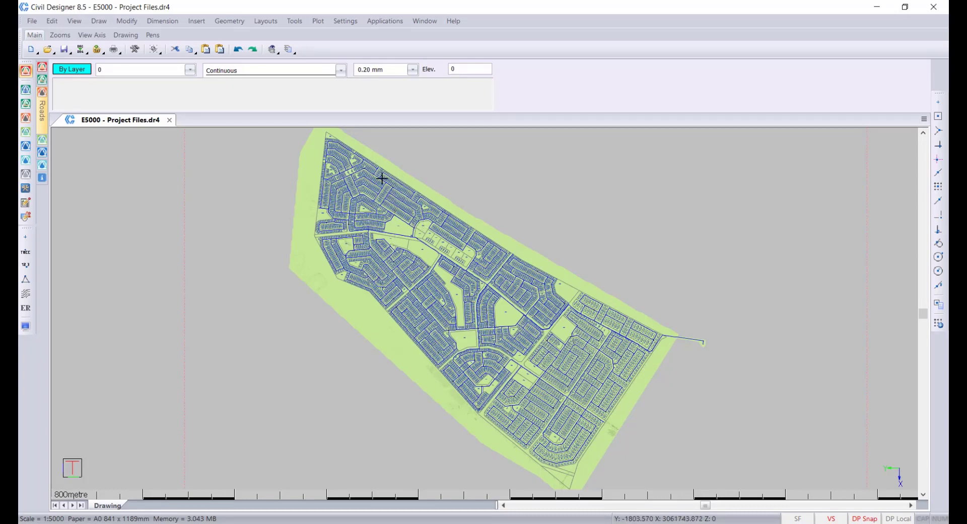
# - Show the properties of the cadastral boundary line between stands 20889 and 20890, and clear the selection
pyautogui.scroll(2, 343, 156)
pyautogui.scroll(2, 486, 315)
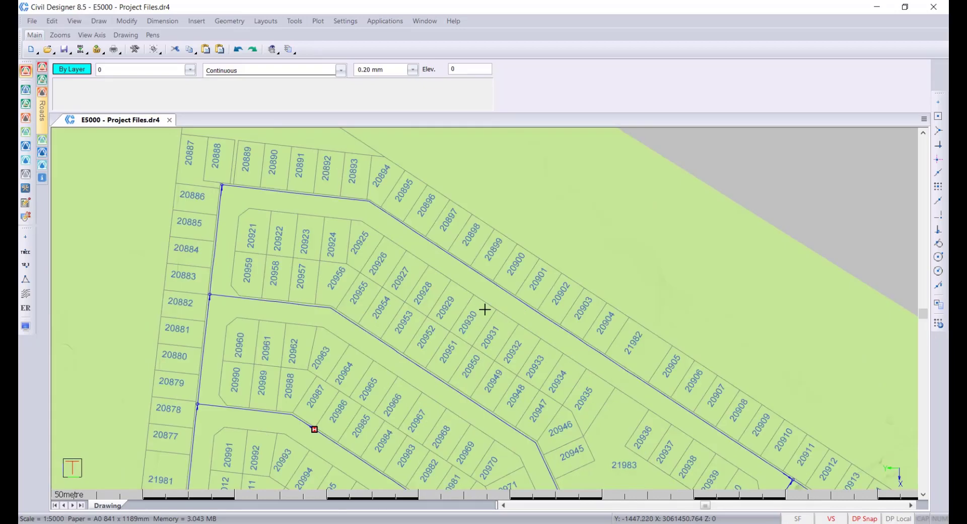
pyautogui.scroll(-1, 402, 220)
pyautogui.scroll(2, 317, 222)
pyautogui.scroll(2, 454, 276)
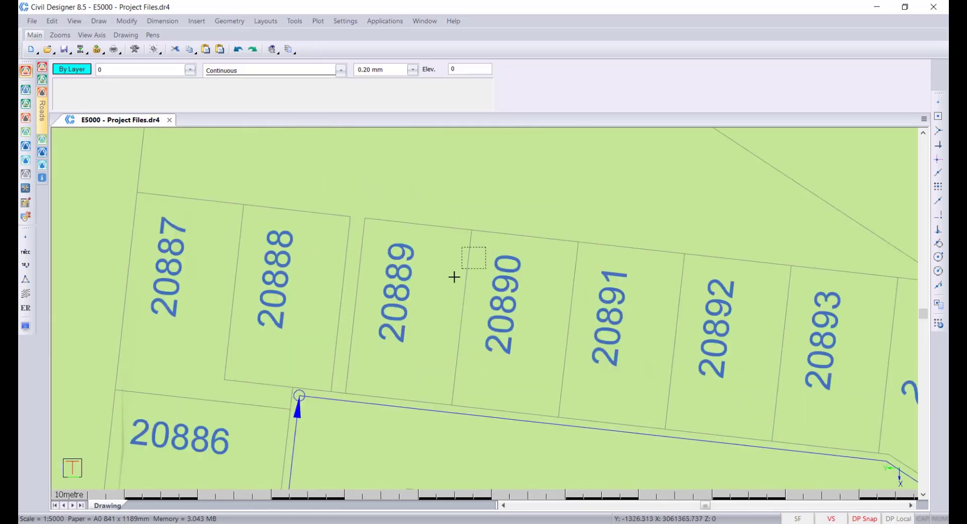
pyautogui.click(444, 289)
pyautogui.rightClick(453, 262)
pyautogui.click(482, 289)
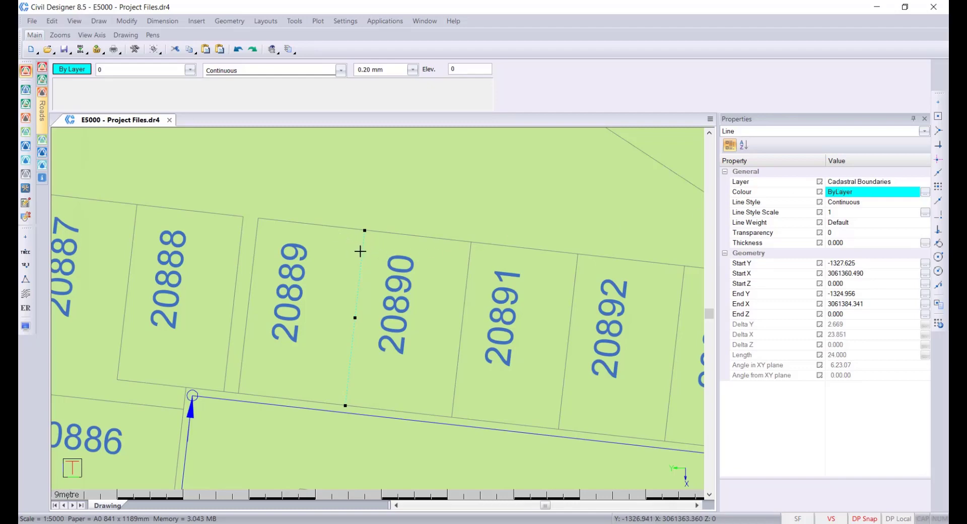
pyautogui.press('Escape')
# - Check the properties of the stand number text 20890, and clear the selection
pyautogui.click(382, 316)
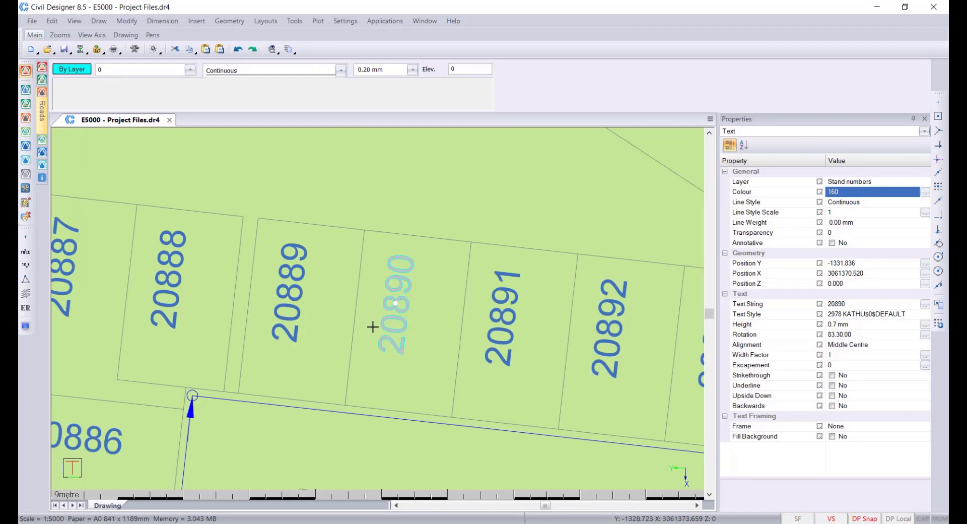
pyautogui.scroll(-3, 373, 327)
pyautogui.press('Escape')
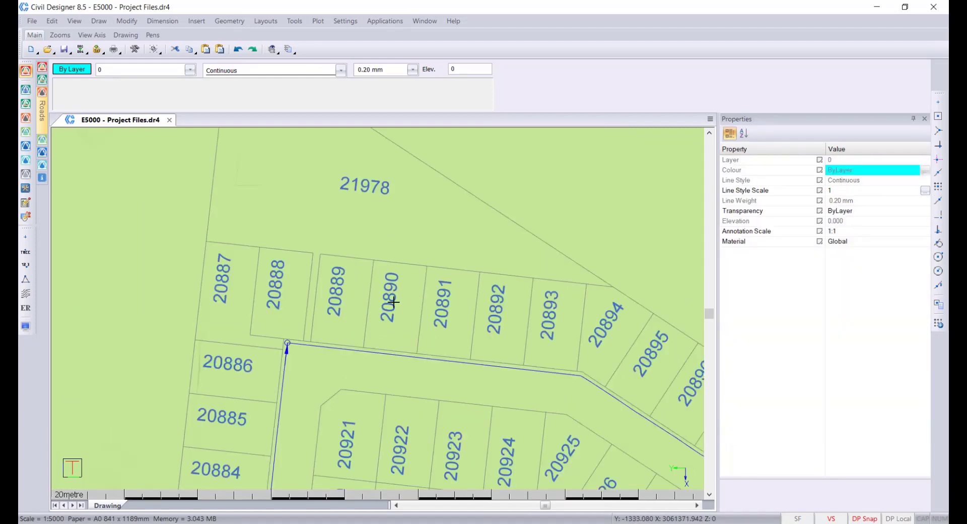
pyautogui.scroll(-4, 394, 302)
pyautogui.scroll(1, 458, 395)
pyautogui.scroll(2, 356, 268)
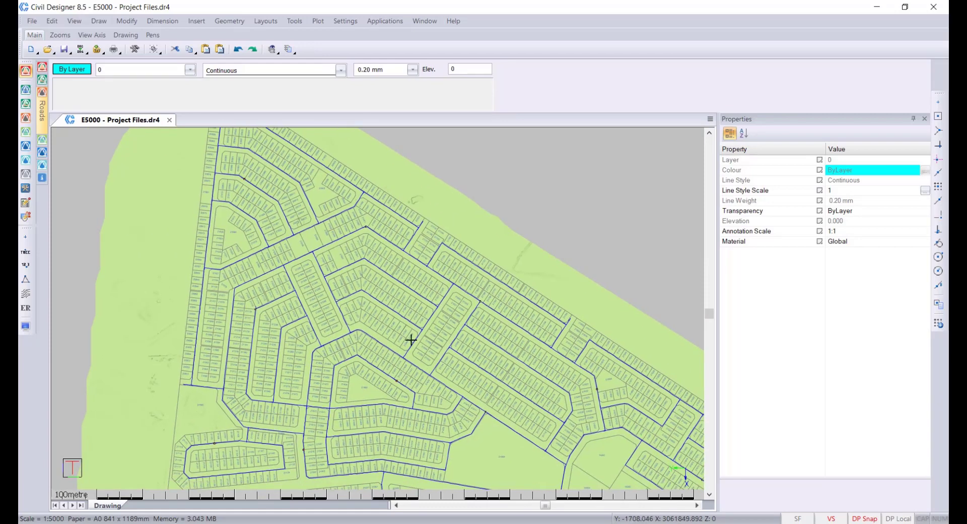
# - Close the properties pane with the whole township layout in view
pyautogui.scroll(-2, 411, 340)
pyautogui.moveTo(457, 395); pyautogui.dragTo(373, 288, button='middle')
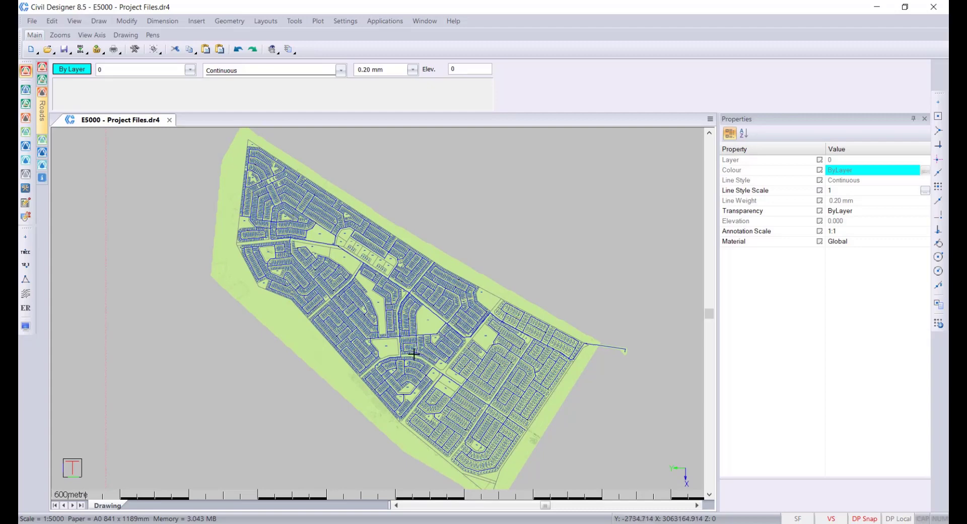
pyautogui.click(924, 118)
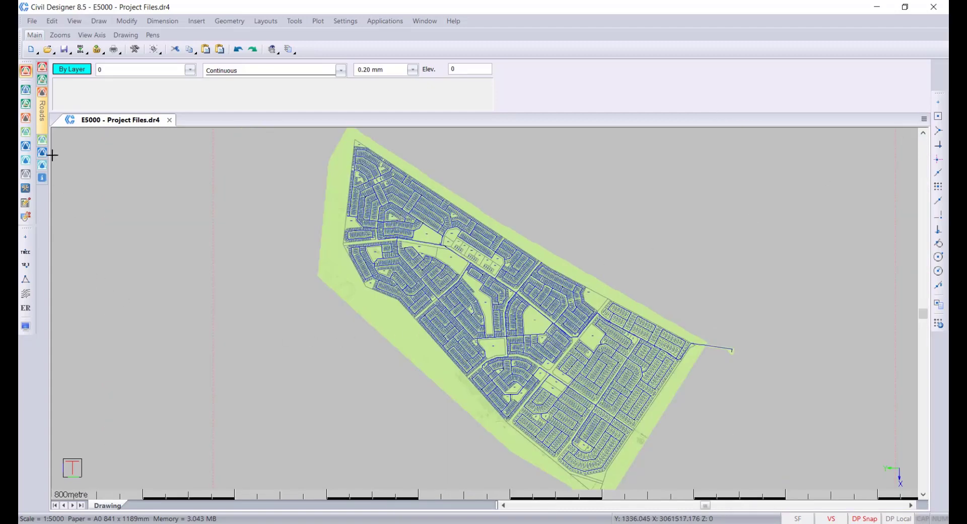
# - Switch to Survey mode and turn off the display of the water layout
pyautogui.click(25, 90)
pyautogui.click(26, 327)
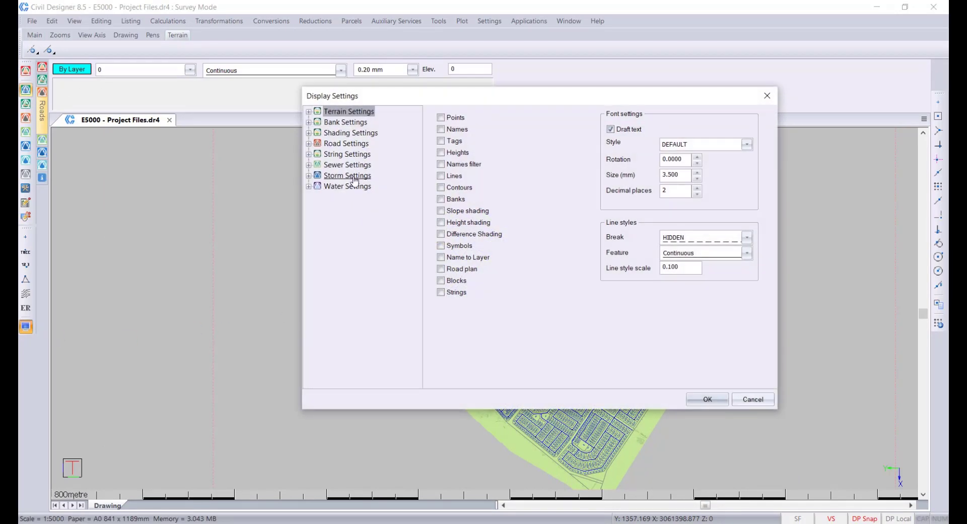
pyautogui.click(350, 186)
pyautogui.click(435, 116)
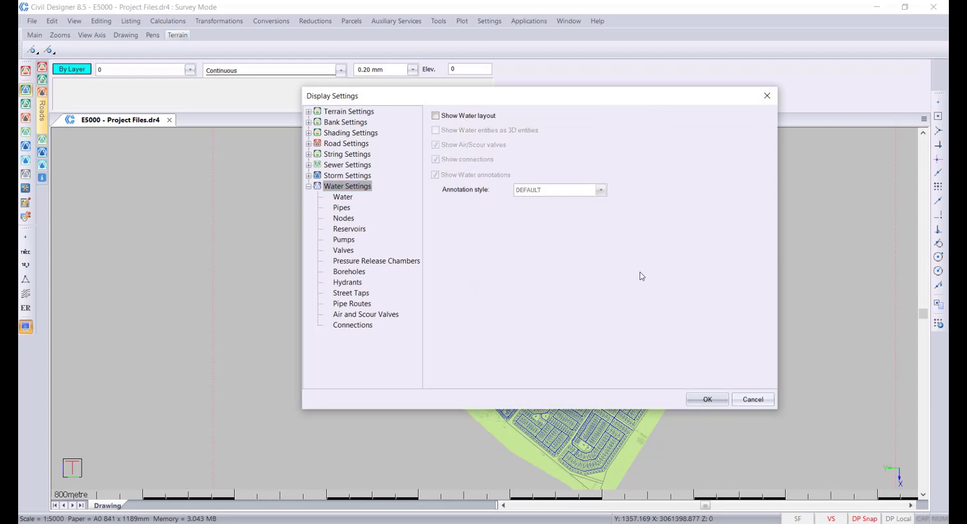
pyautogui.click(695, 402)
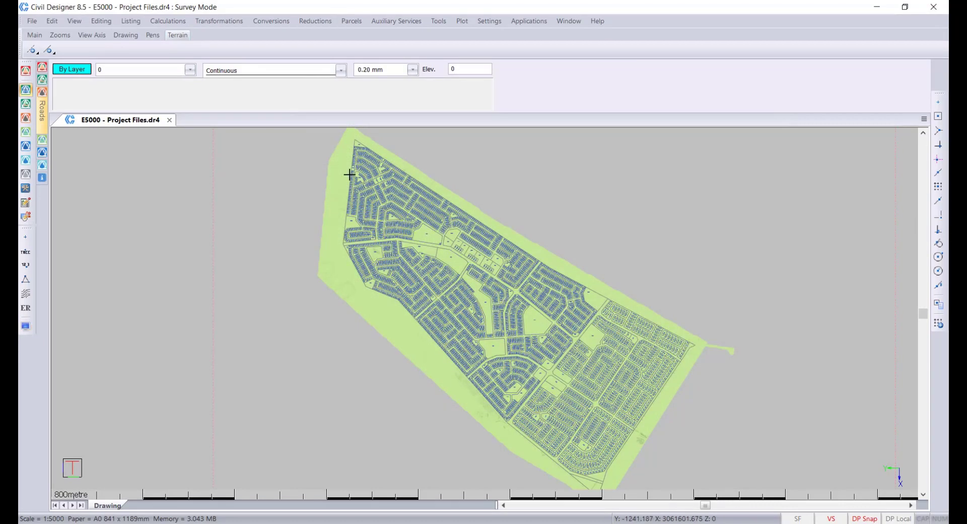
# - Examine the cadastral boundaries and stand numbers across the township
pyautogui.scroll(3, 384, 174)
pyautogui.moveTo(422, 251); pyautogui.dragTo(433, 310, button='middle')
pyautogui.moveTo(436, 407); pyautogui.dragTo(346, 248, button='middle')
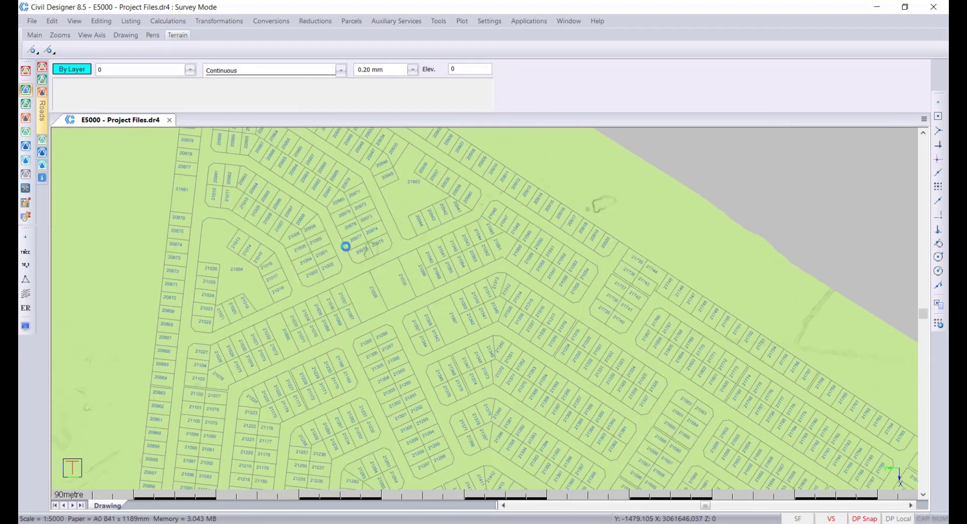
pyautogui.moveTo(566, 400); pyautogui.dragTo(466, 250, button='middle')
pyautogui.moveTo(623, 412); pyautogui.dragTo(490, 250, button='middle')
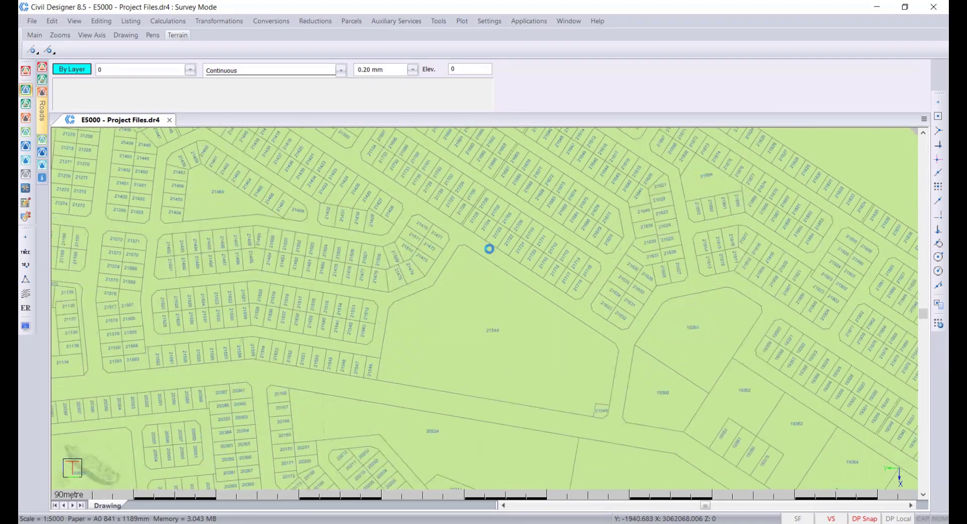
pyautogui.moveTo(624, 374); pyautogui.dragTo(456, 201, button='middle')
pyautogui.moveTo(641, 404); pyautogui.dragTo(496, 233, button='middle')
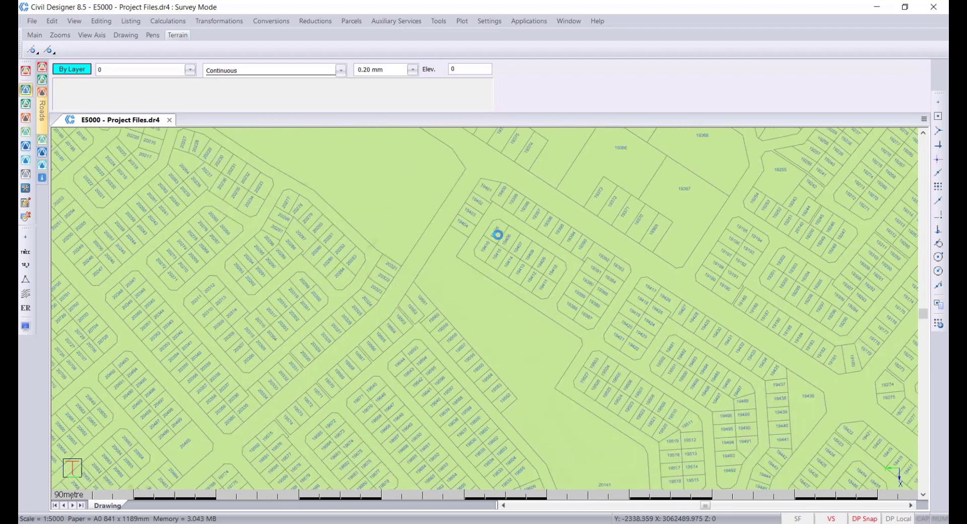
pyautogui.scroll(-6, 535, 318)
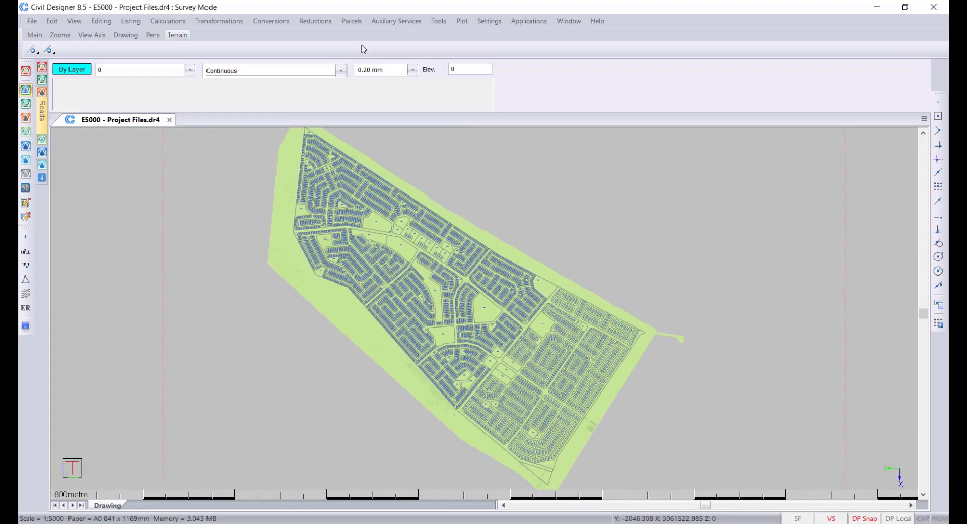
# - Create parcels from the stand numbers on the Stand numbers layer, with the other parameters kept at their defaults
pyautogui.click(352, 21)
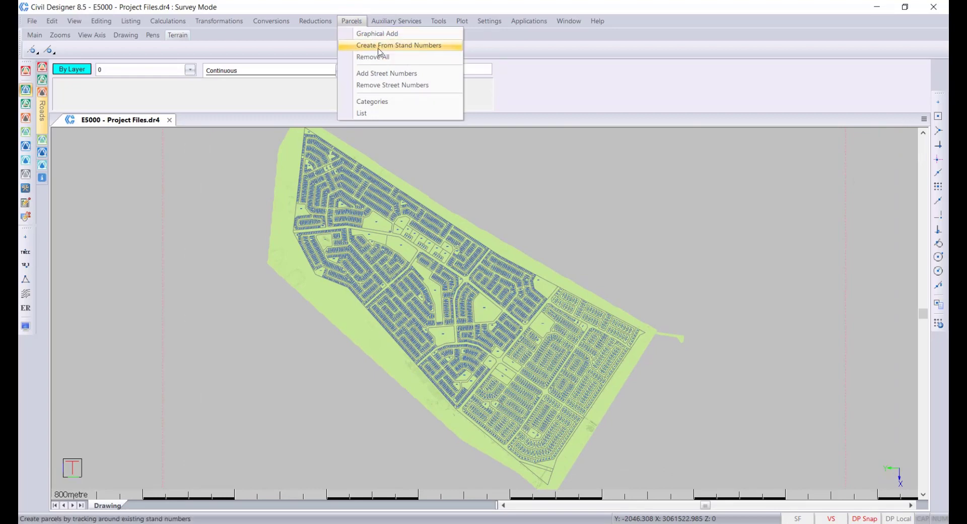
pyautogui.click(408, 45)
pyautogui.click(513, 235)
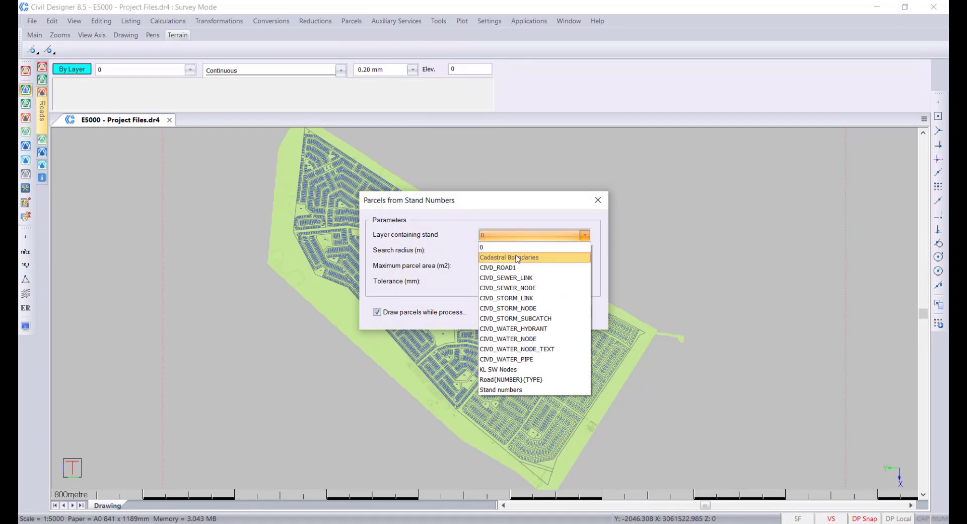
pyautogui.click(536, 391)
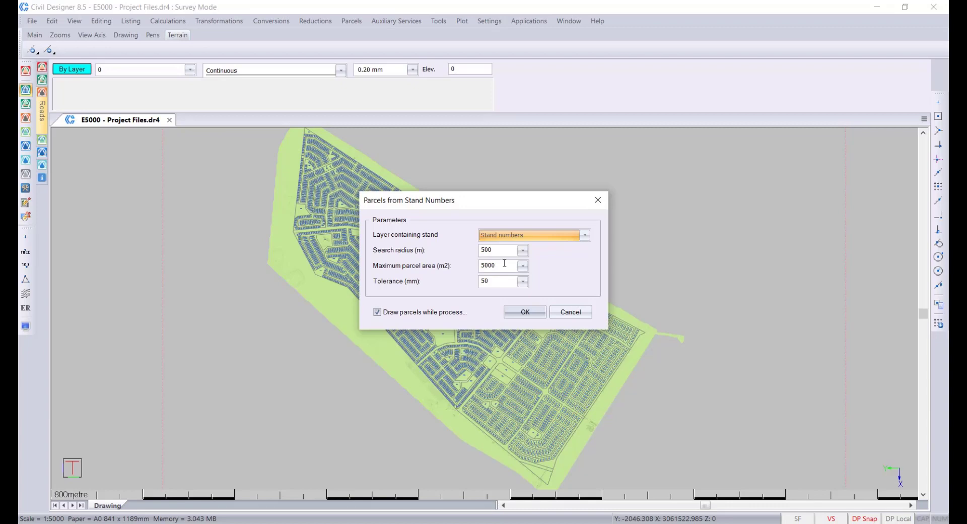
pyautogui.click(530, 313)
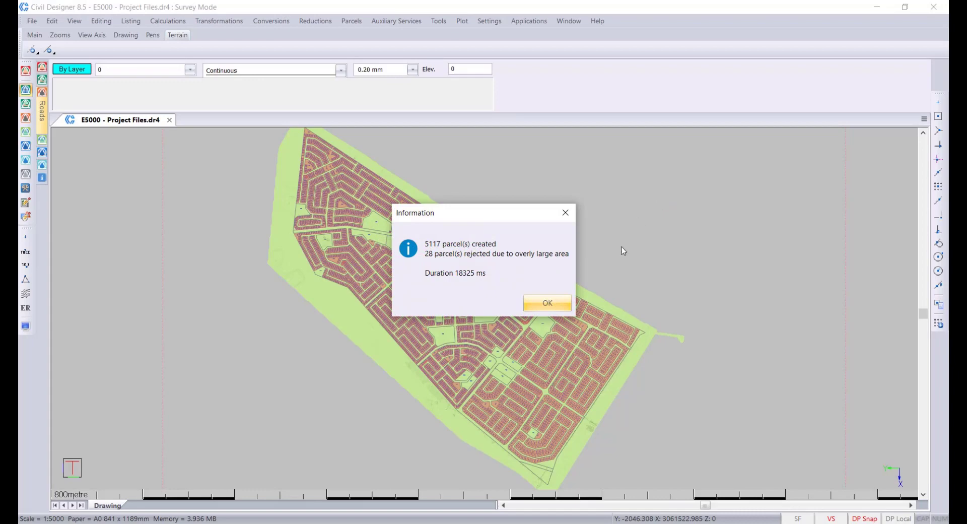
pyautogui.click(548, 304)
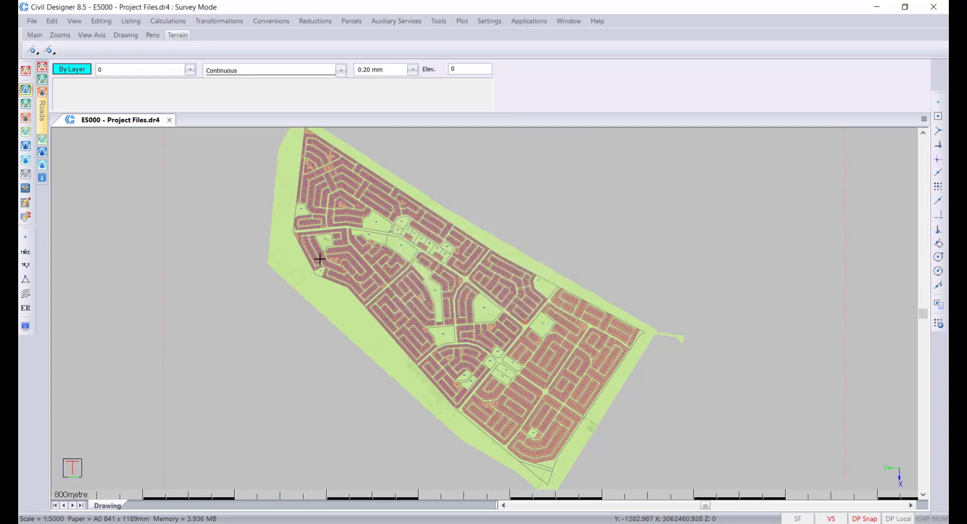
# - Inspect the created parcels around stands 21978 and 20887 to 20894, and across the rest of the township
pyautogui.scroll(1, 350, 166)
pyautogui.scroll(2, 489, 309)
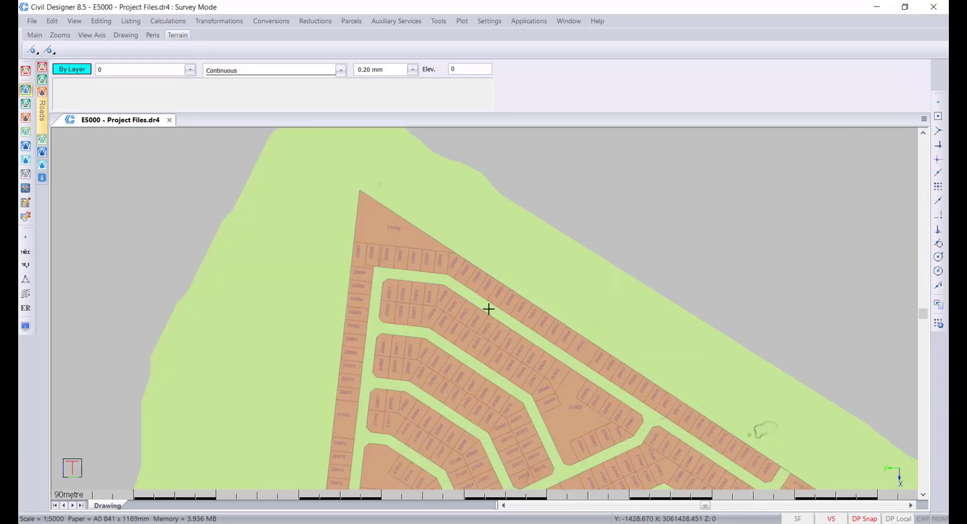
pyautogui.scroll(-1, 462, 292)
pyautogui.scroll(1, 485, 314)
pyautogui.scroll(2, 485, 314)
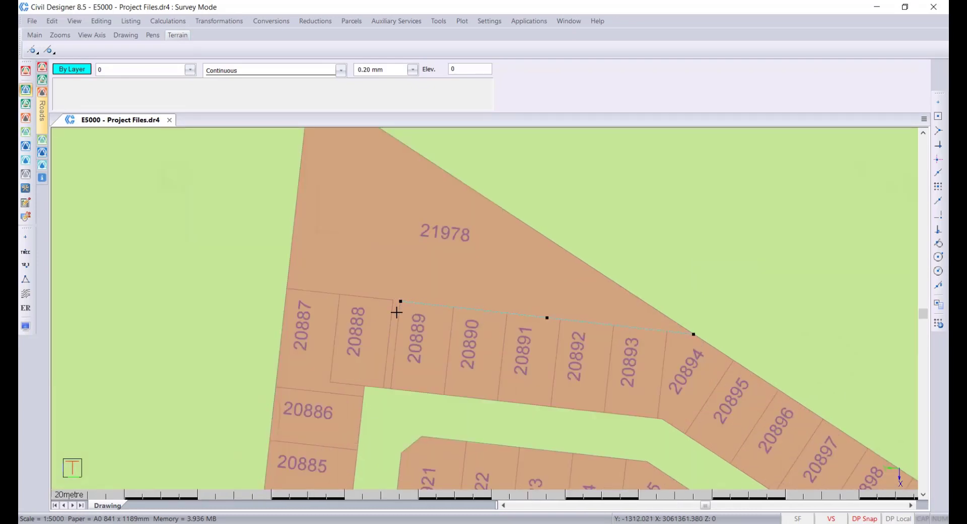
pyautogui.moveTo(439, 345); pyautogui.dragTo(391, 275, button='middle')
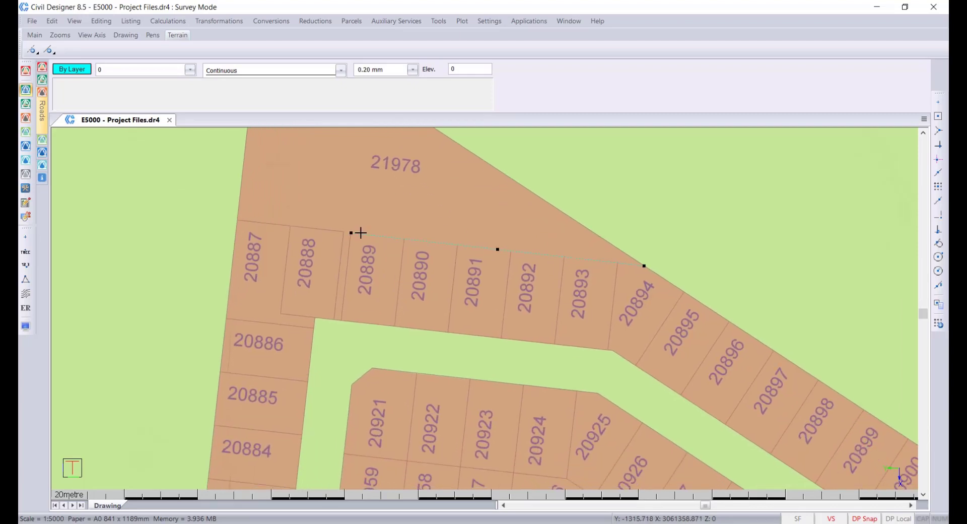
pyautogui.scroll(1, 361, 233)
pyautogui.scroll(-2, 476, 361)
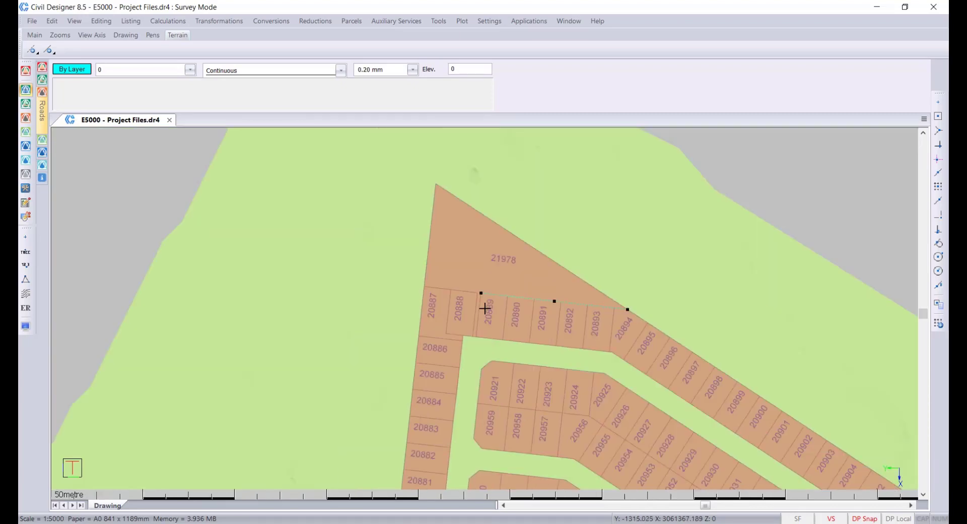
pyautogui.moveTo(538, 367); pyautogui.dragTo(509, 297, button='middle')
pyautogui.moveTo(611, 424); pyautogui.dragTo(547, 347, button='middle')
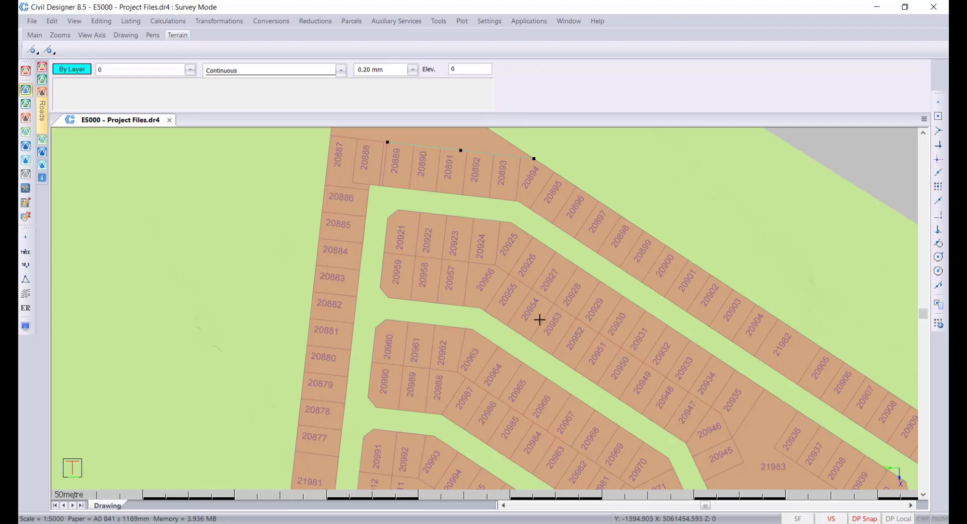
pyautogui.scroll(-2, 534, 299)
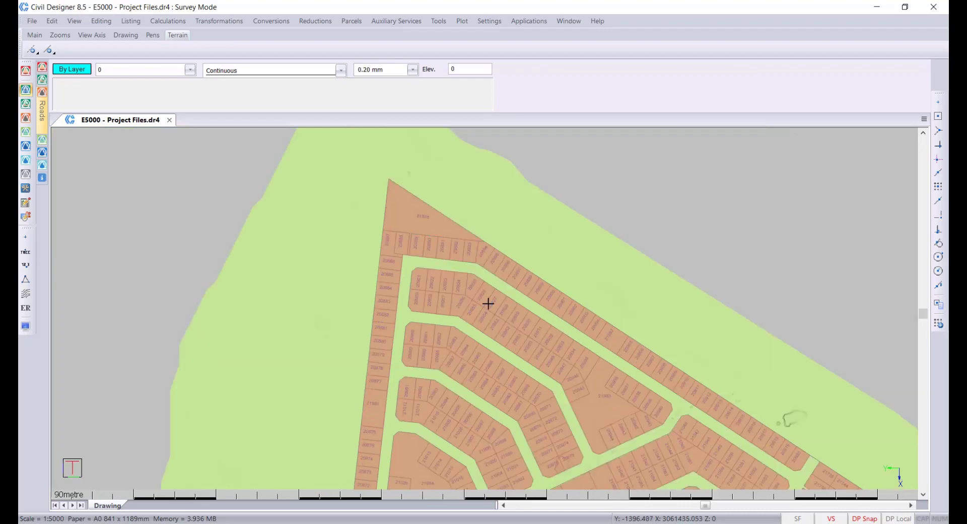
pyautogui.scroll(-5, 488, 302)
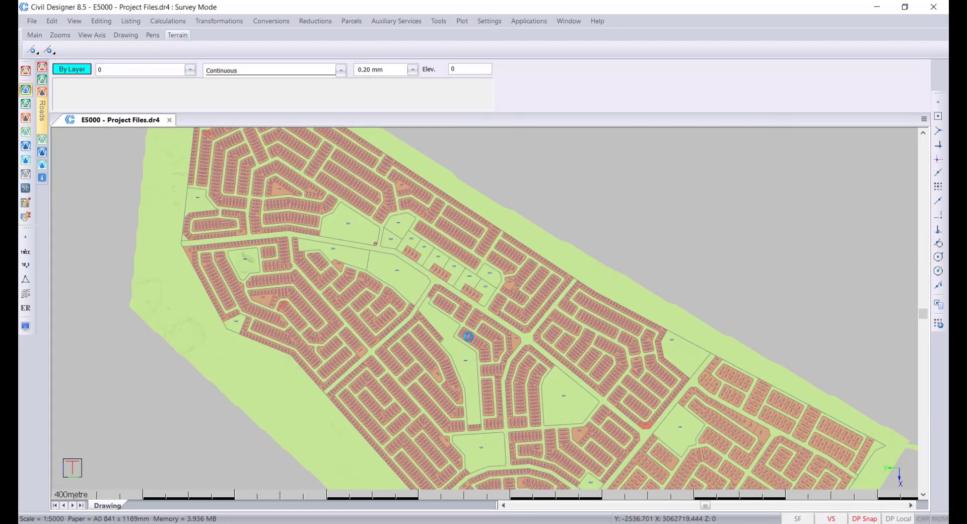
pyautogui.scroll(-3, 446, 303)
pyautogui.moveTo(446, 302); pyautogui.dragTo(441, 297, button='middle')
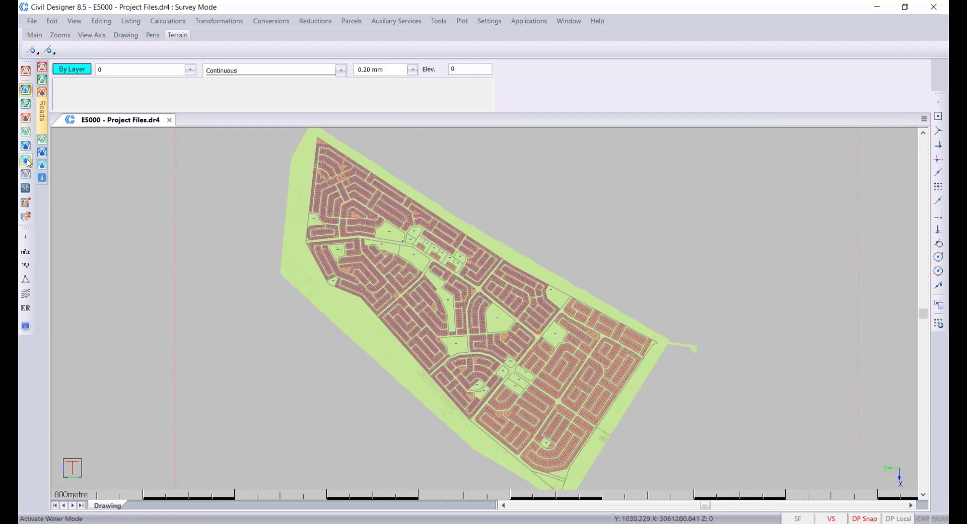
# - Turn the display of the water layout back on
pyautogui.click(26, 327)
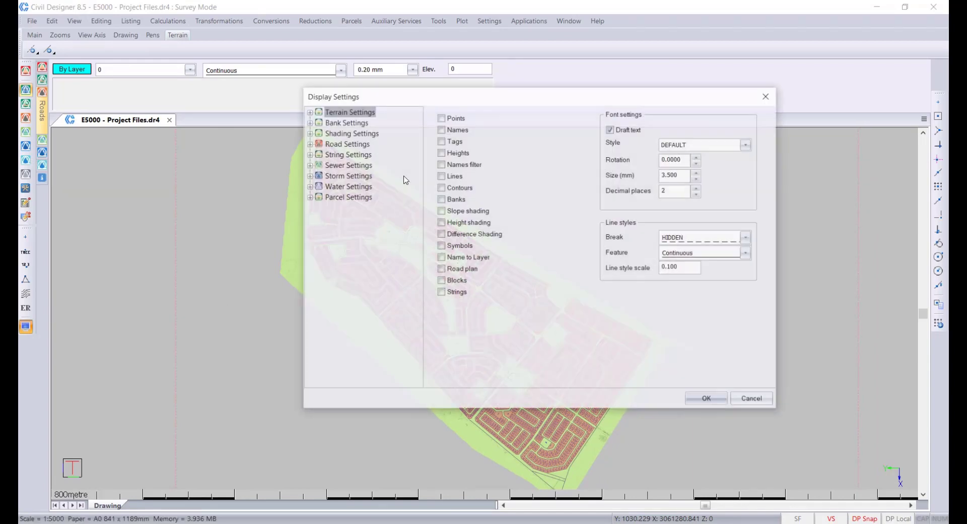
pyautogui.doubleClick(347, 186)
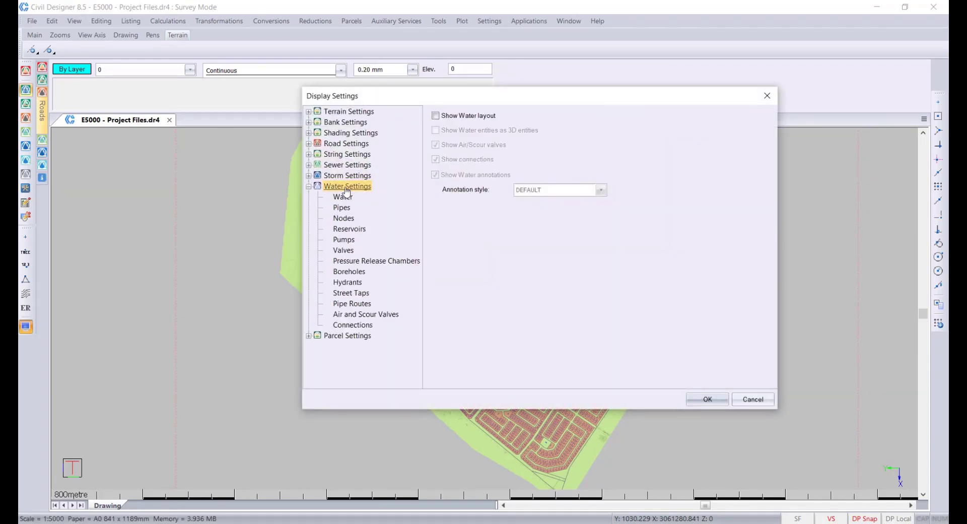
pyautogui.click(436, 115)
pyautogui.click(706, 399)
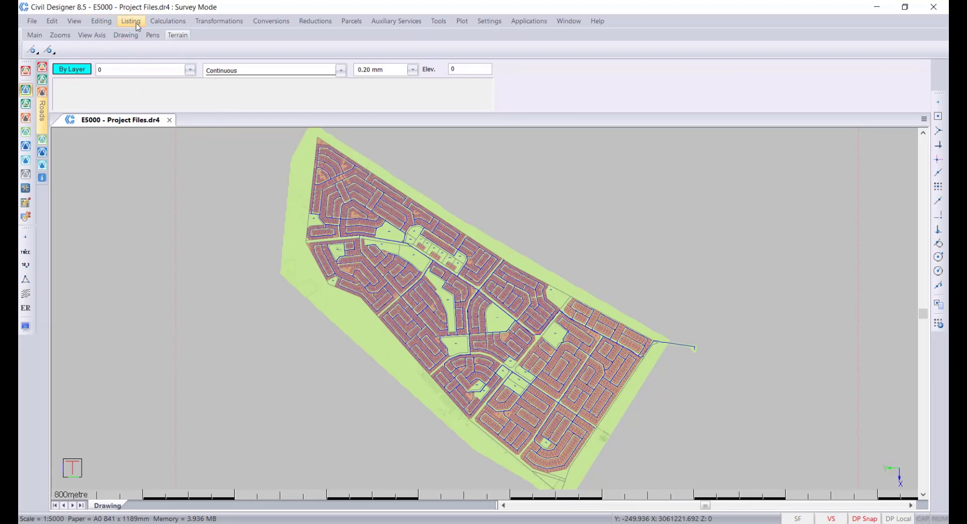
# - Switch to Water mode and set the user category in the connection defaults to CSIR low
pyautogui.click(487, 23)
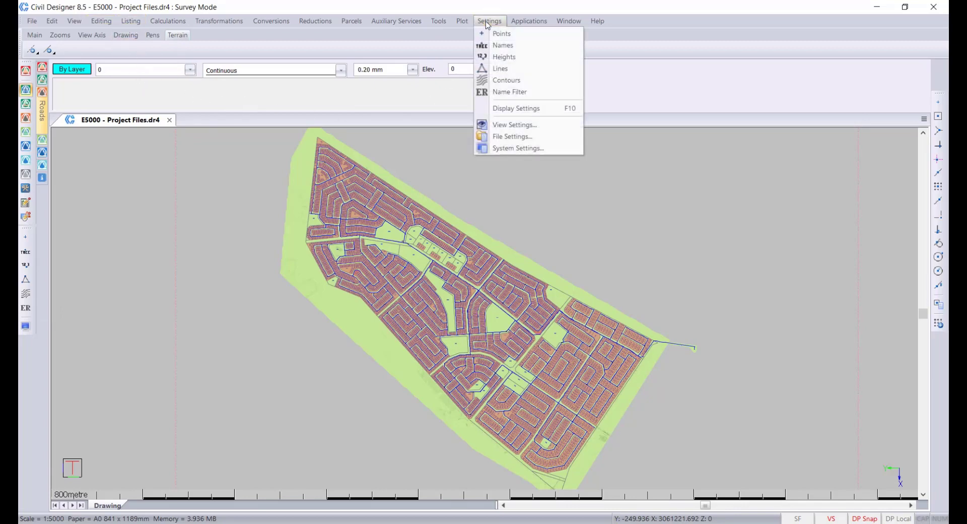
pyautogui.moveTo(434, 23)
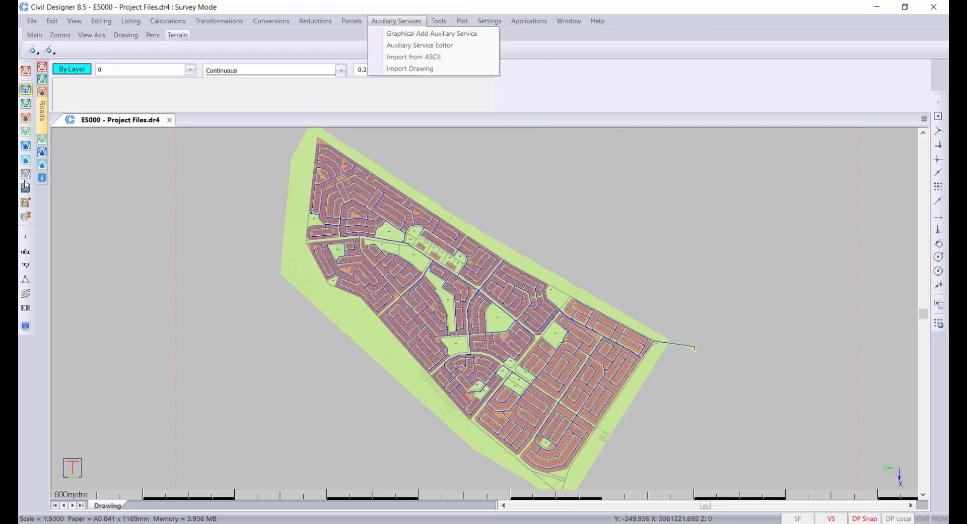
pyautogui.click(25, 159)
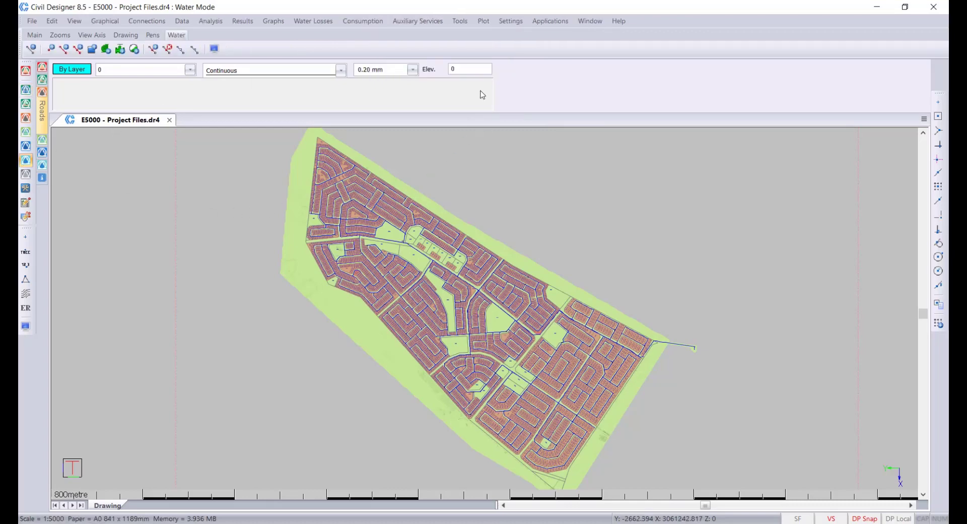
pyautogui.click(461, 22)
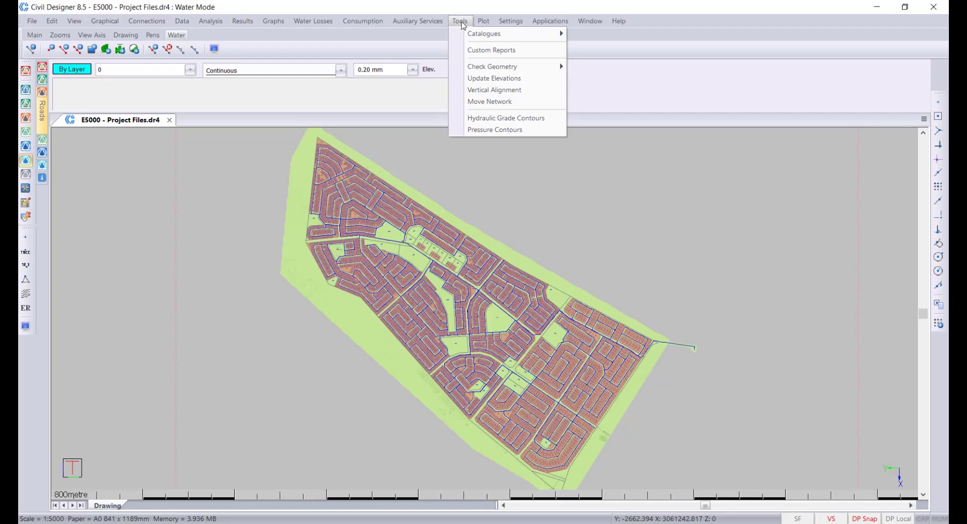
pyautogui.moveTo(511, 21)
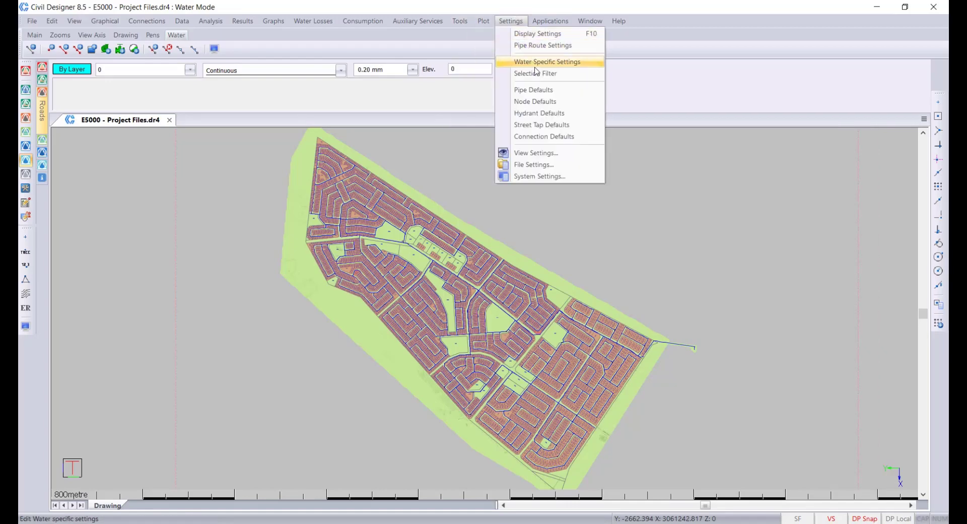
pyautogui.click(568, 141)
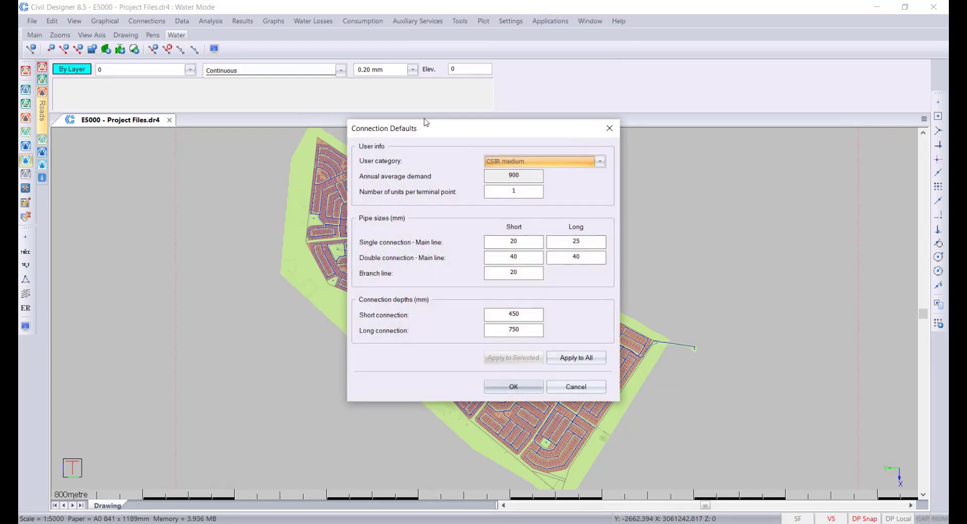
pyautogui.moveTo(425, 122)
pyautogui.mouseDown()
pyautogui.moveTo(529, 110)
pyautogui.moveTo(607, 69)
pyautogui.mouseUp()
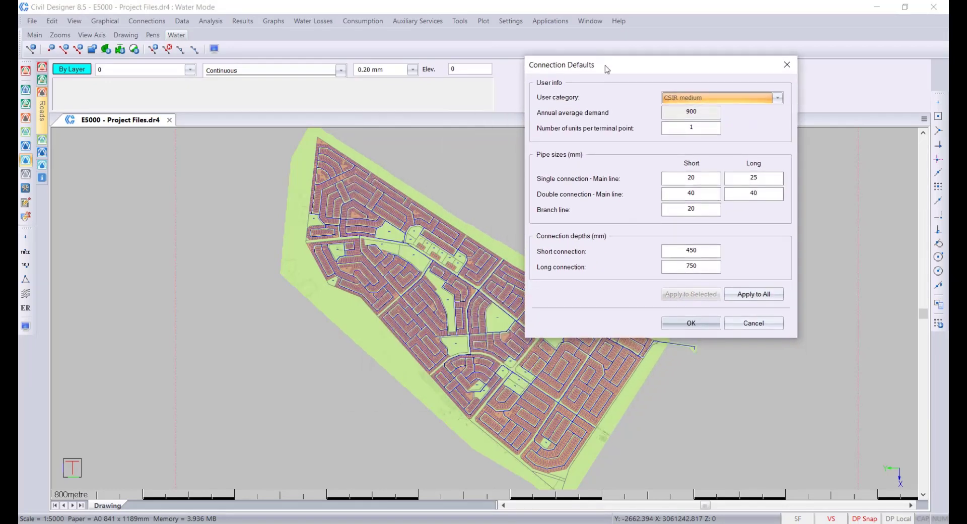
pyautogui.click(697, 99)
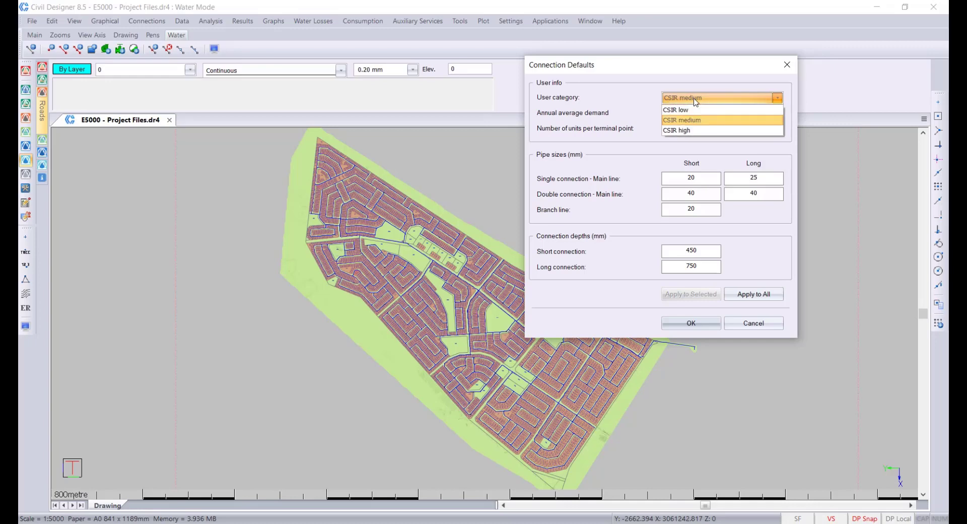
pyautogui.click(695, 106)
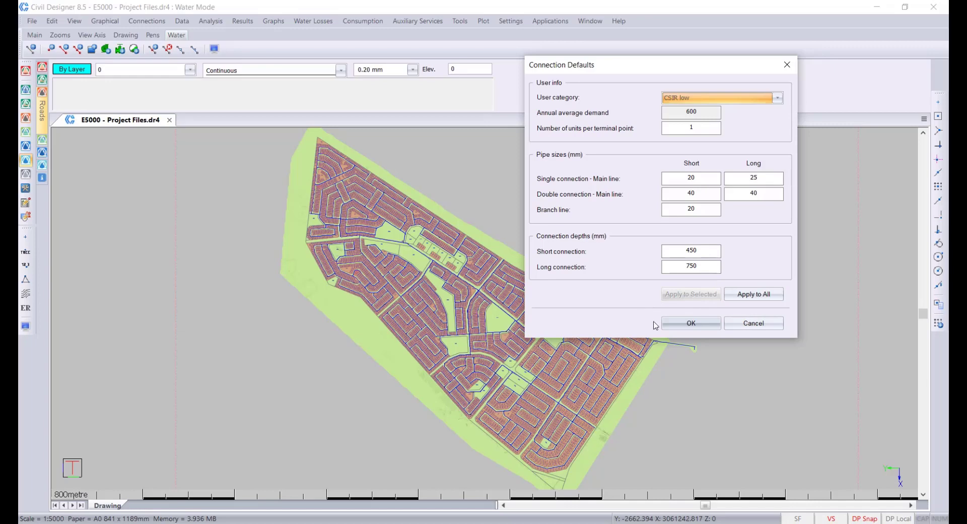
pyautogui.click(684, 325)
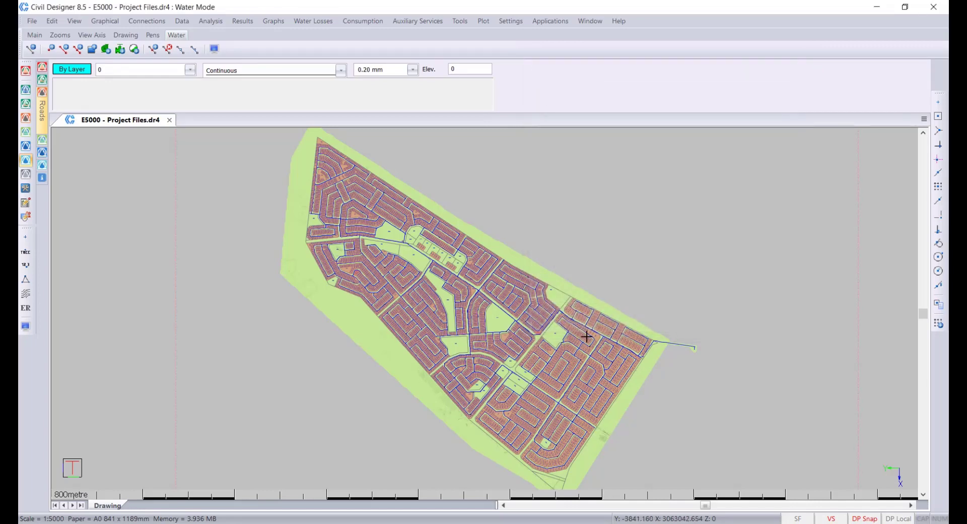
# - Create the water connections automatically for the CIVD_PARCEL layer with the default parameters, colouring the parcels by connection type
pyautogui.click(112, 22)
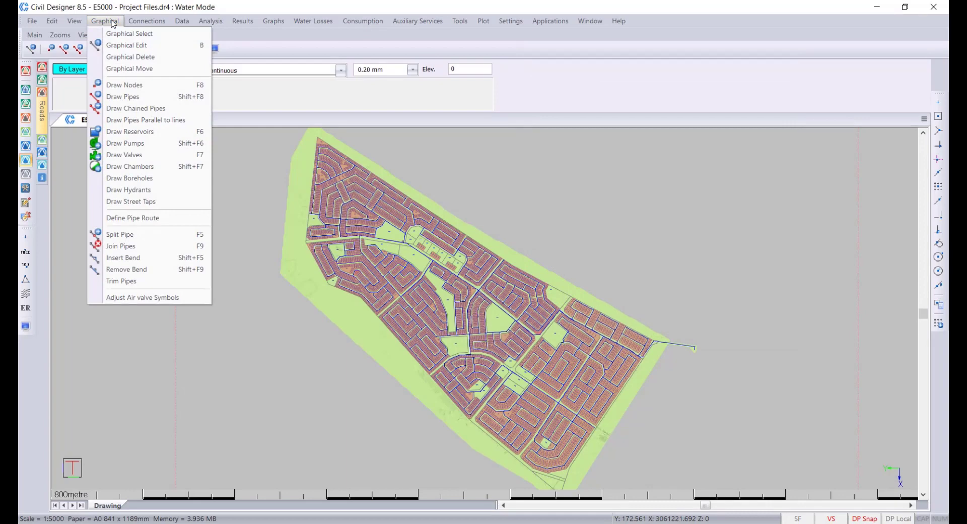
pyautogui.moveTo(151, 28)
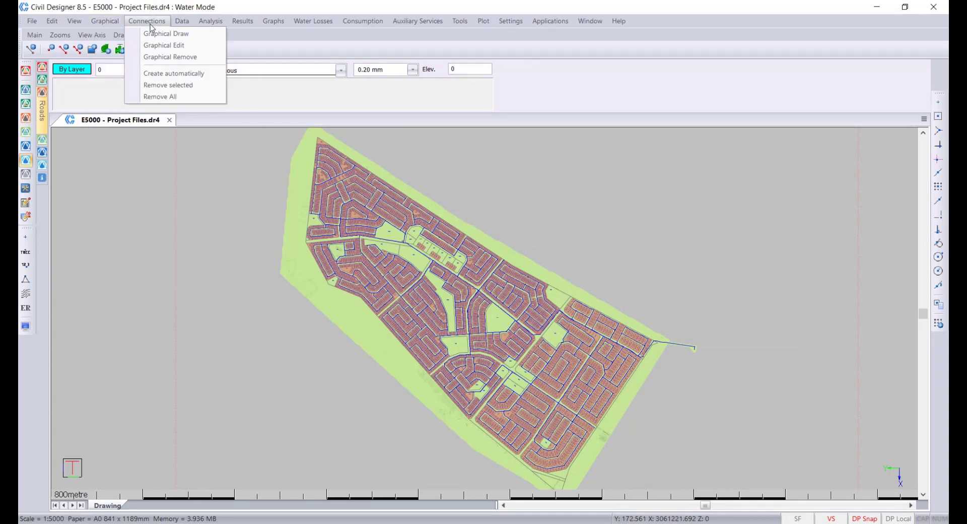
pyautogui.click(185, 75)
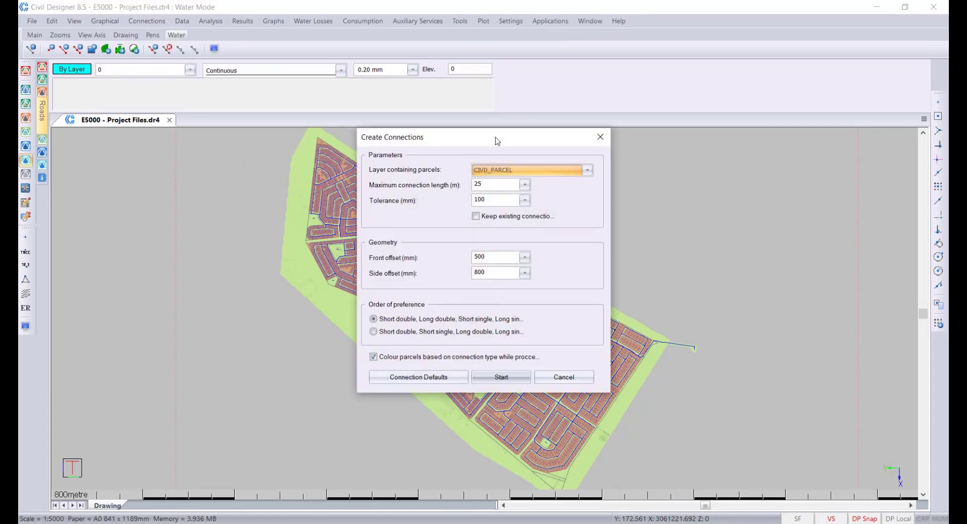
pyautogui.moveTo(497, 141)
pyautogui.mouseDown()
pyautogui.moveTo(658, 125)
pyautogui.moveTo(750, 45)
pyautogui.mouseUp()
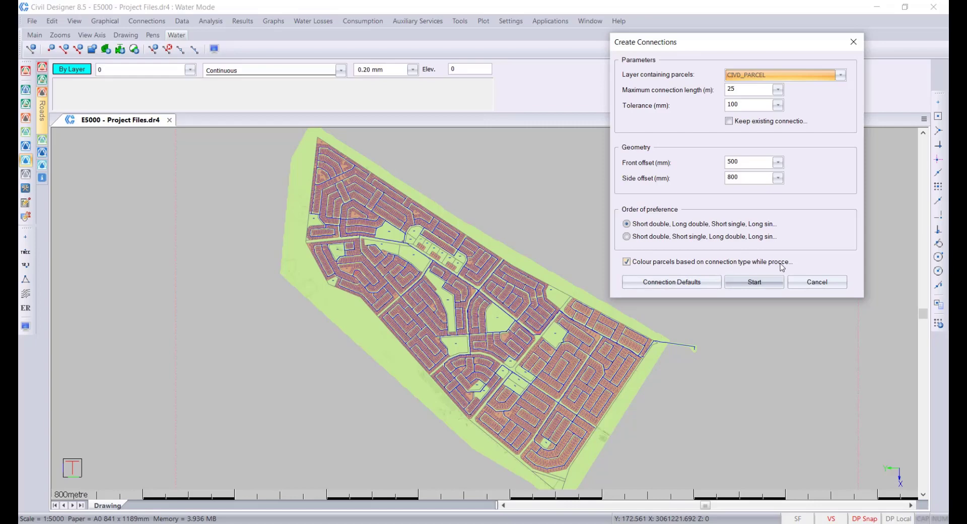
pyautogui.click(683, 289)
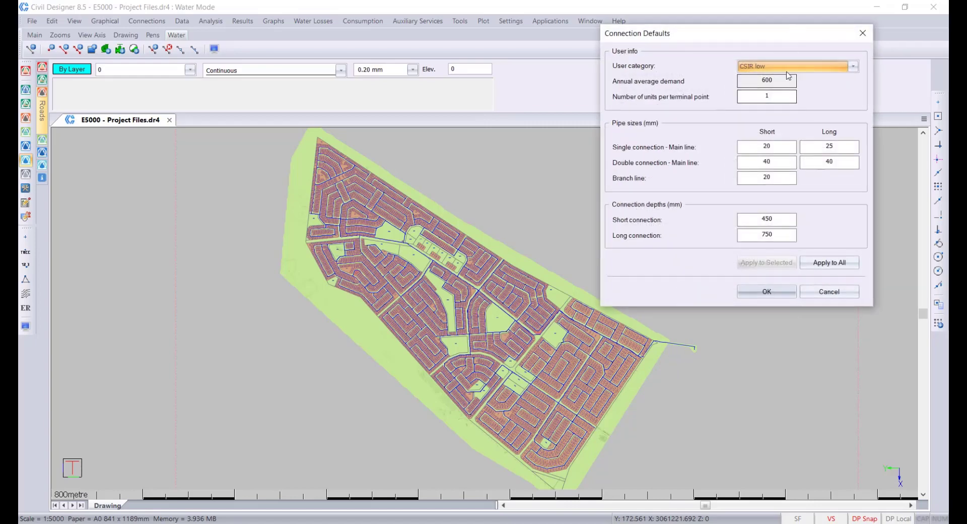
pyautogui.click(824, 292)
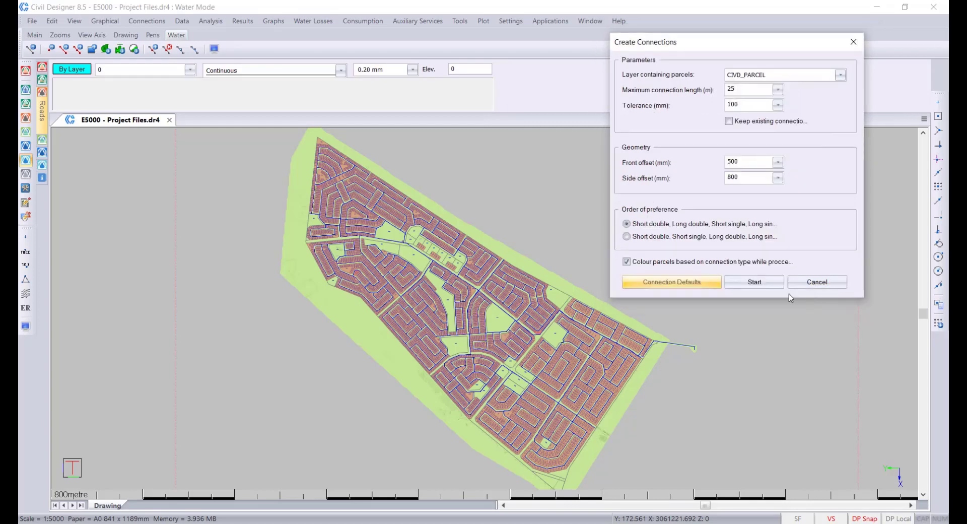
pyautogui.click(754, 282)
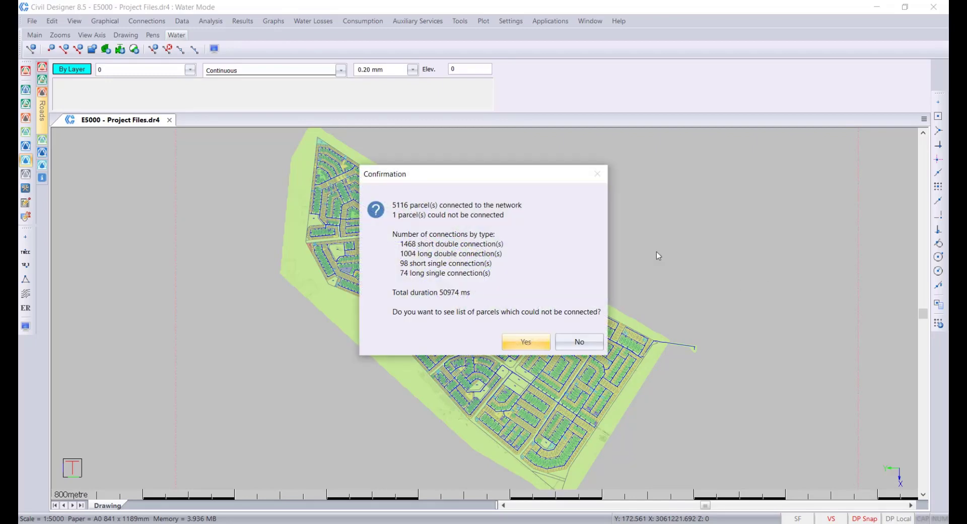
# - List the parcels that could not be connected and locate parcel 20836 in the drawing
pyautogui.moveTo(481, 182); pyautogui.dragTo(644, 95)
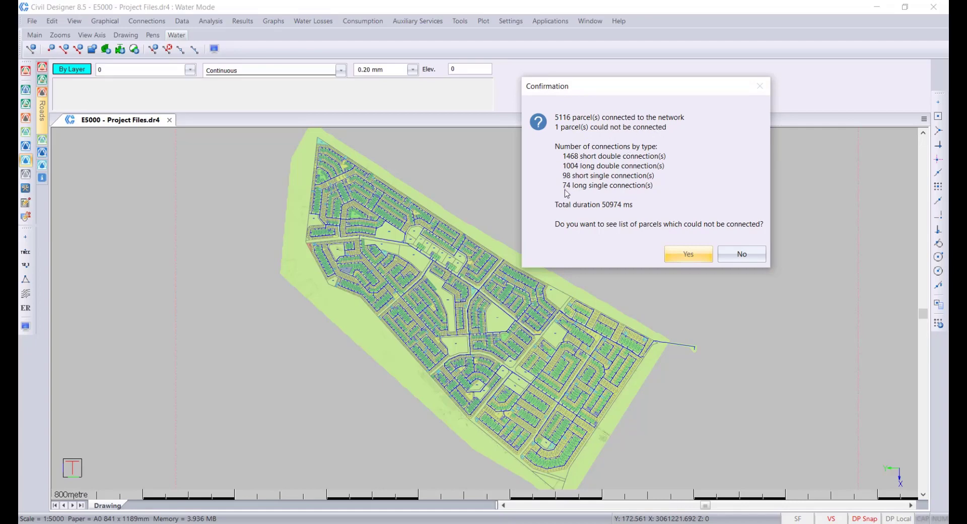
pyautogui.click(684, 254)
pyautogui.click(62, 168)
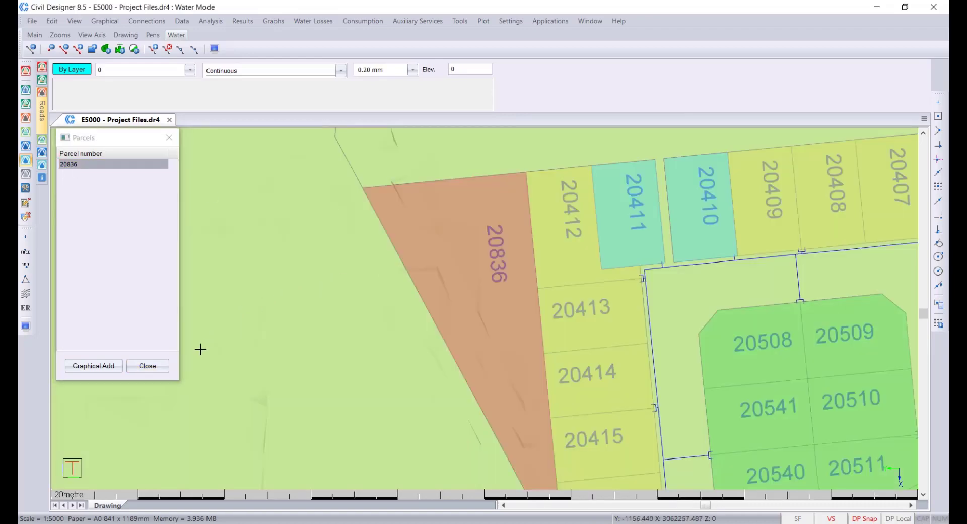
pyautogui.click(147, 365)
pyautogui.scroll(-2, 504, 327)
pyautogui.moveTo(474, 264); pyautogui.dragTo(452, 211, button='middle')
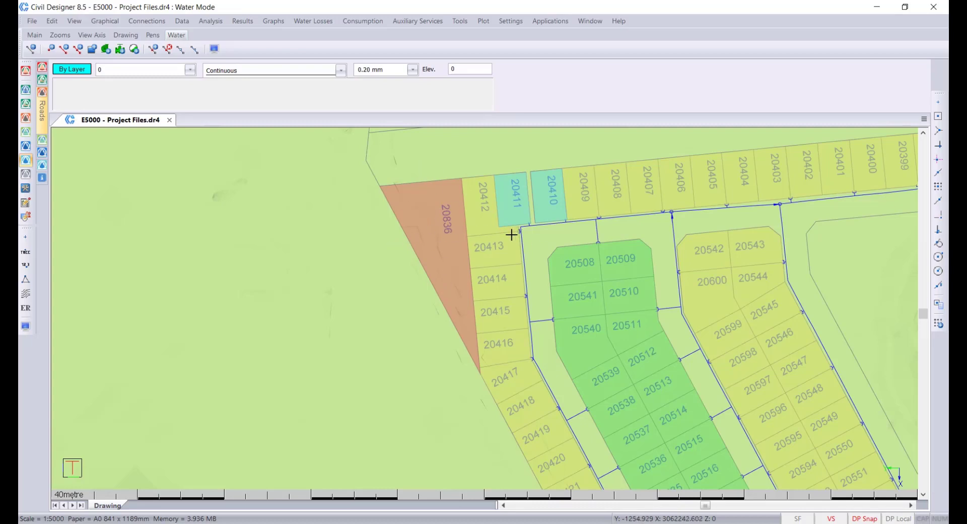
pyautogui.scroll(2, 514, 229)
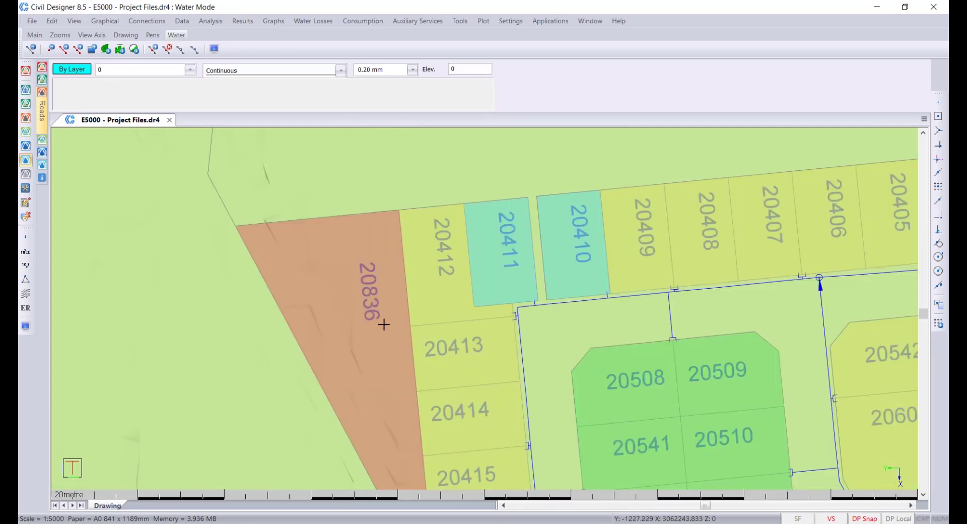
# - Draw a freehand water connection from the pipe corner between stands 20412 and 20413 into parcel 20836
pyautogui.click(160, 23)
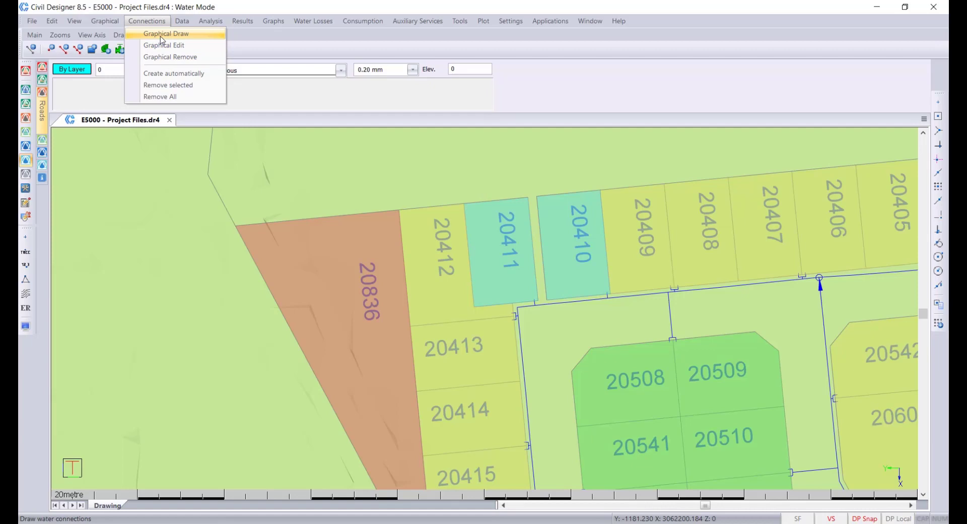
pyautogui.click(160, 34)
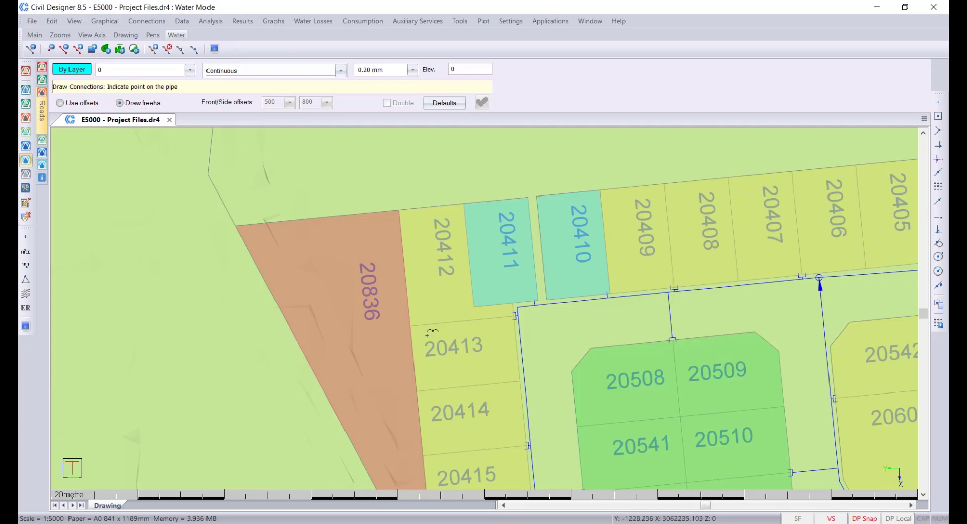
pyautogui.click(401, 319)
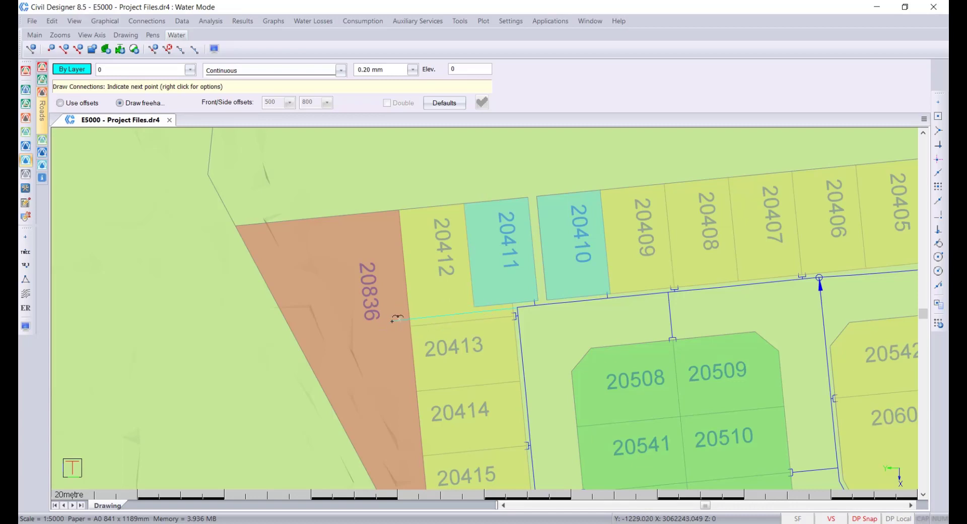
pyautogui.scroll(2, 388, 328)
pyautogui.scroll(2, 445, 308)
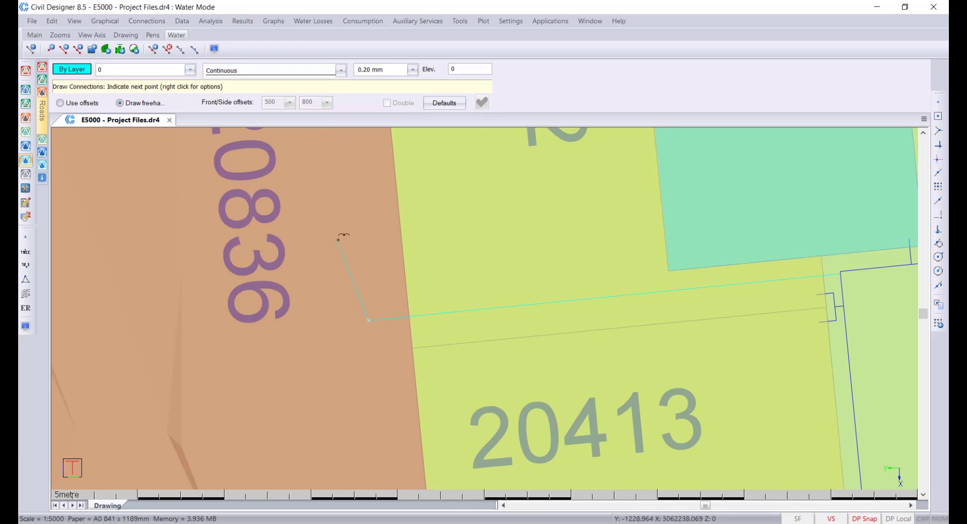
pyautogui.rightClick(334, 222)
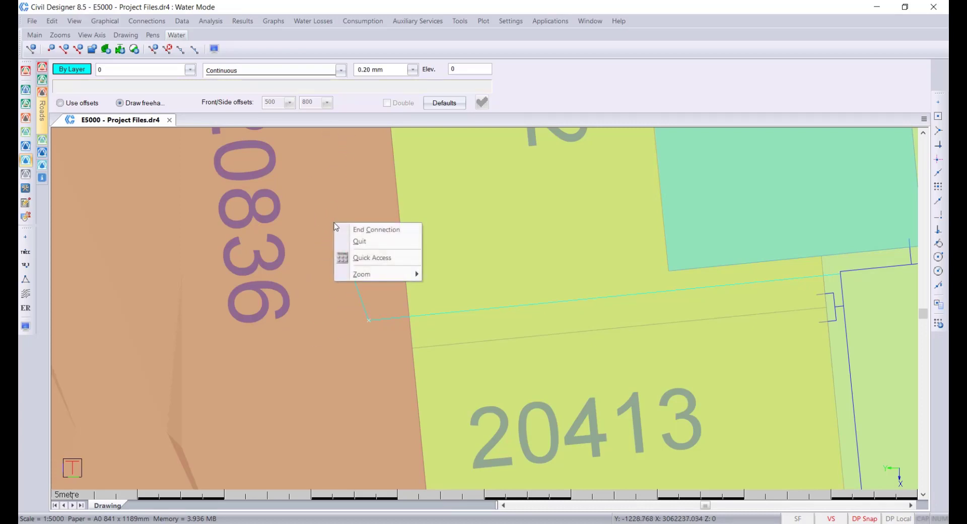
pyautogui.click(378, 230)
pyautogui.scroll(-3, 489, 306)
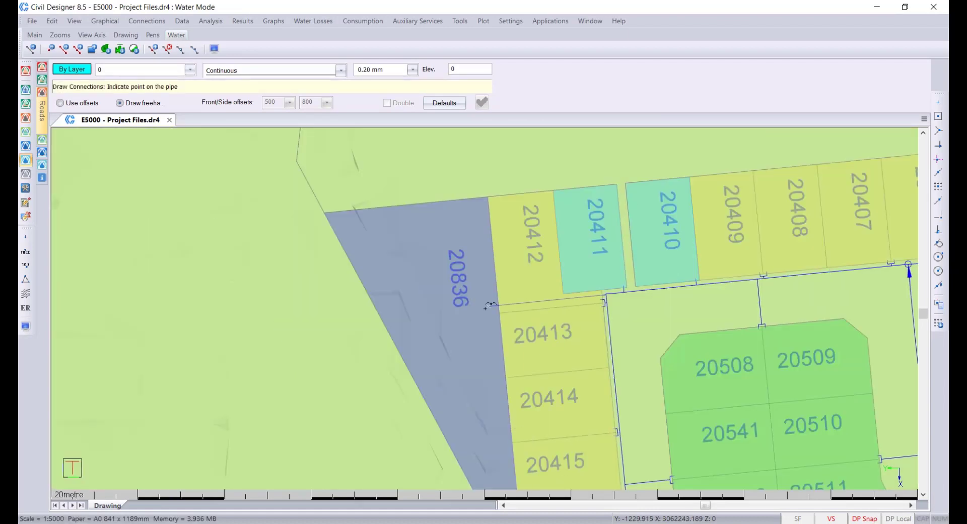
pyautogui.scroll(-2, 489, 306)
pyautogui.scroll(2, 491, 305)
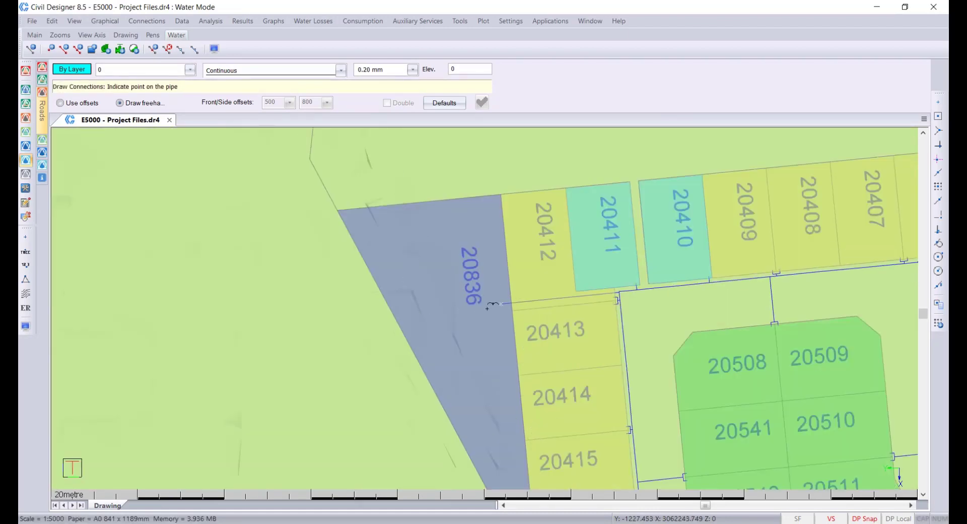
pyautogui.click(491, 305)
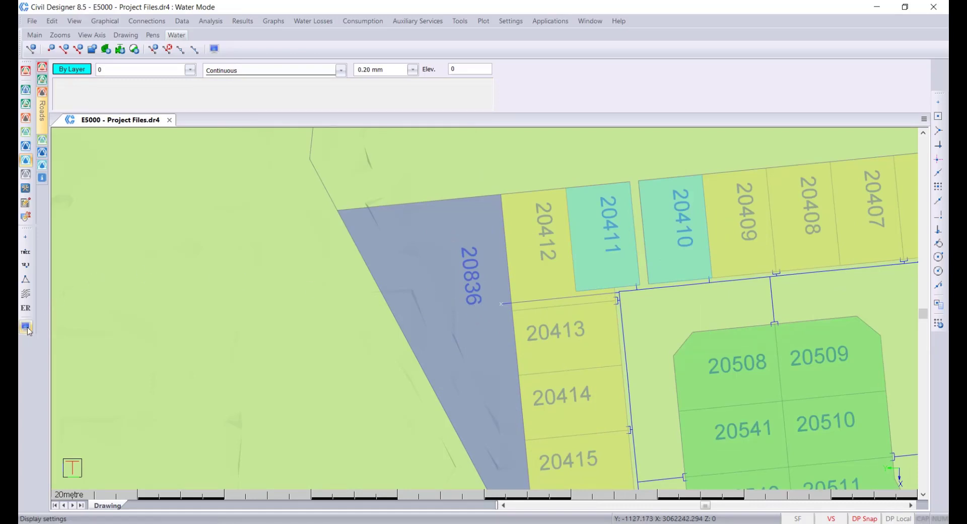
# - Check the parcel colour scheme for water connection types, and inspect the connections around stands 20411, 20413 and 20508
pyautogui.click(26, 327)
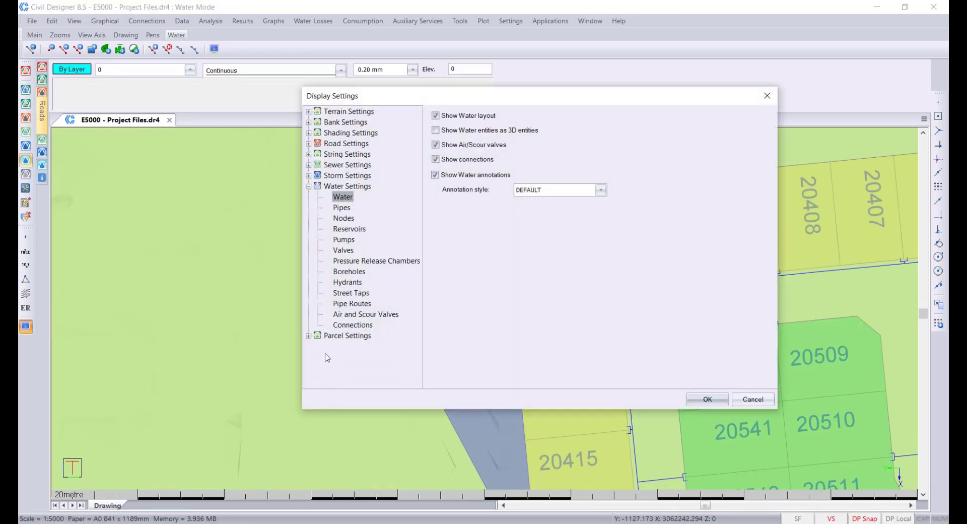
pyautogui.click(308, 335)
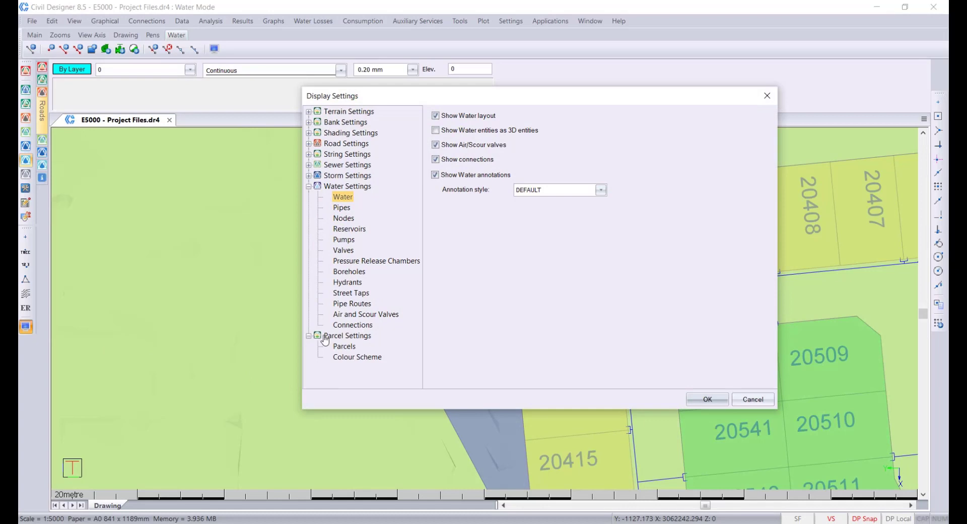
pyautogui.click(357, 357)
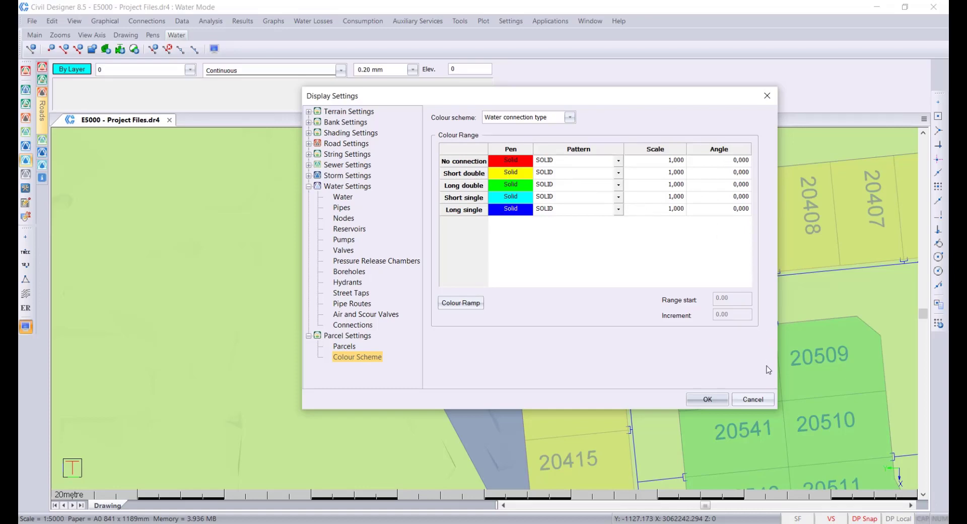
pyautogui.click(764, 402)
pyautogui.scroll(2, 764, 402)
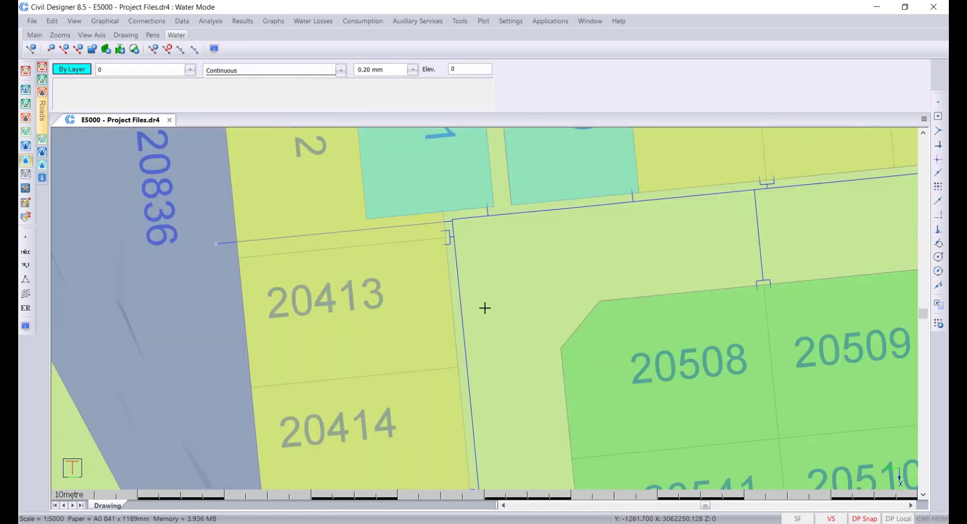
pyautogui.moveTo(489, 355); pyautogui.dragTo(465, 394, button='middle')
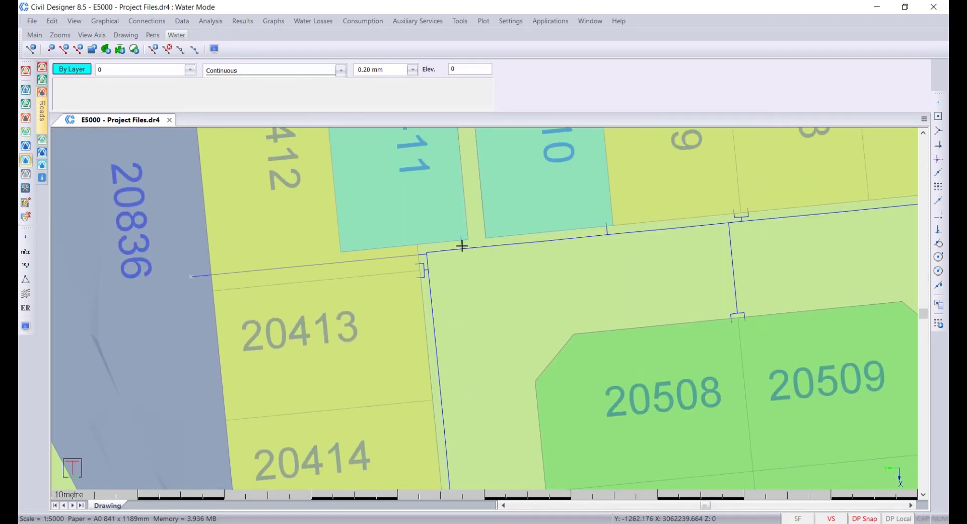
pyautogui.scroll(-2, 484, 330)
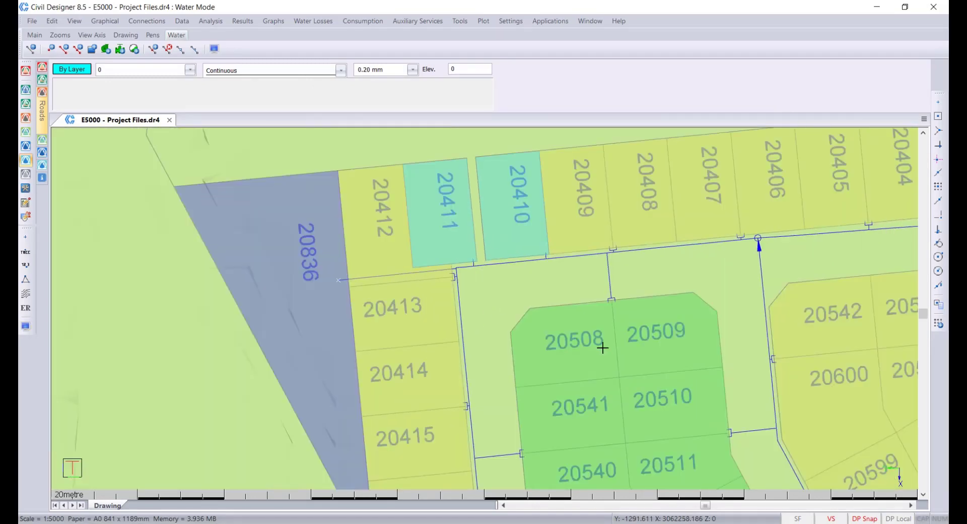
pyautogui.moveTo(546, 328); pyautogui.dragTo(518, 288, button='middle')
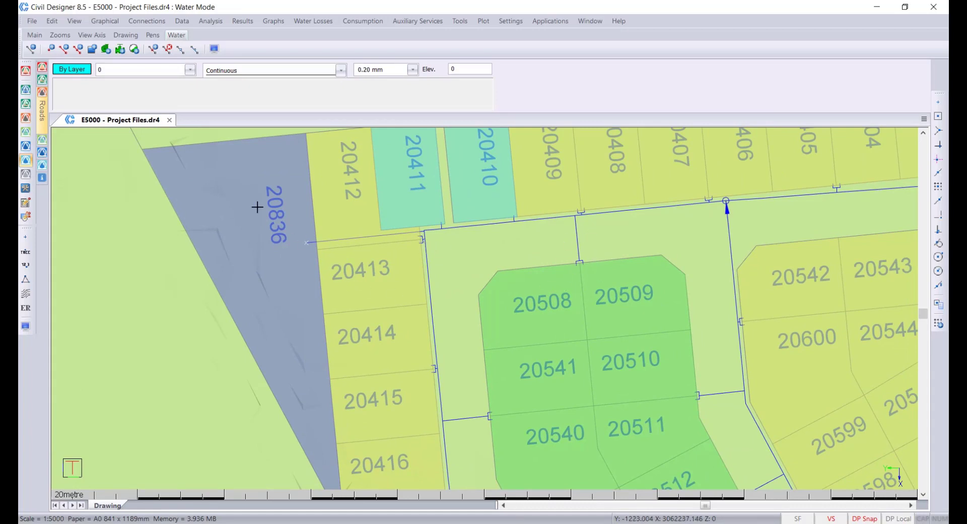
# - Review the water network data summary of elements and demands for all visible groups
pyautogui.click(182, 21)
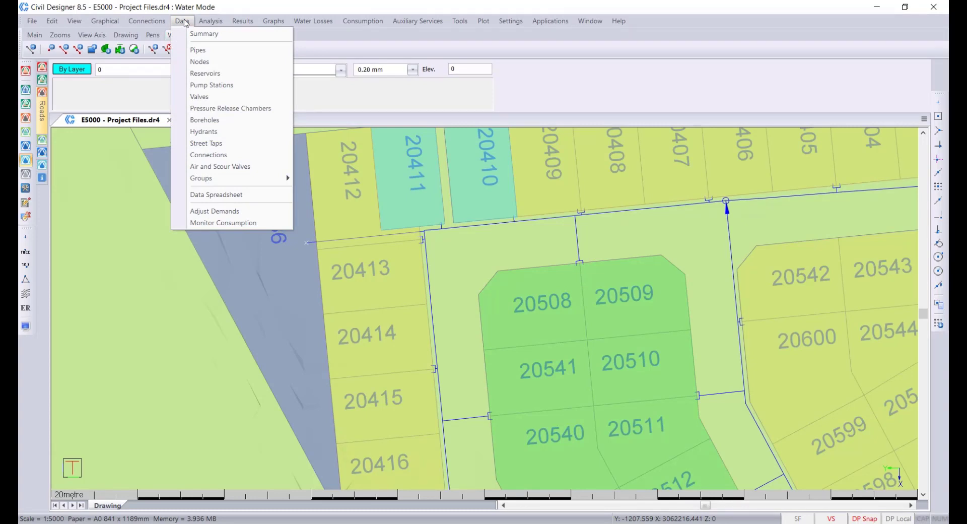
pyautogui.click(202, 34)
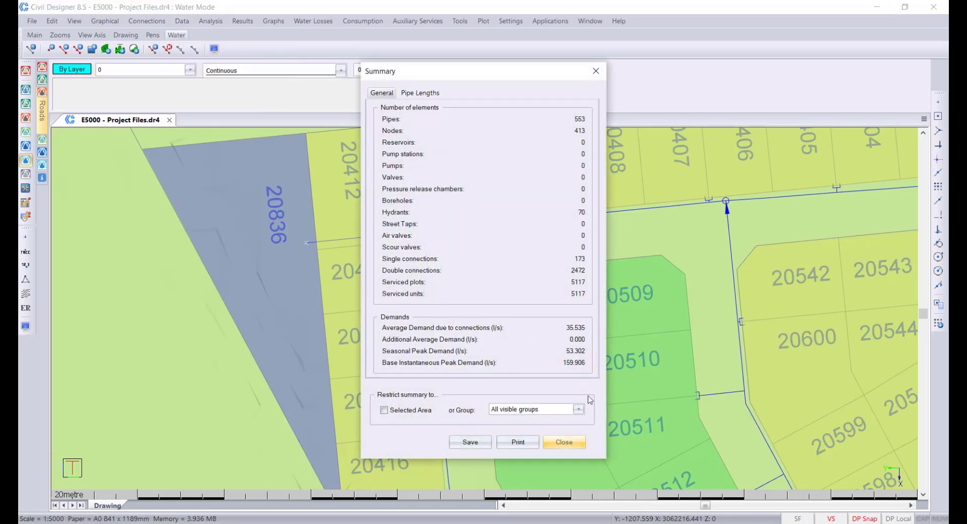
pyautogui.click(576, 445)
# - Review the connection quantities: number of connections, number of saddles and pipe lengths
pyautogui.click(216, 23)
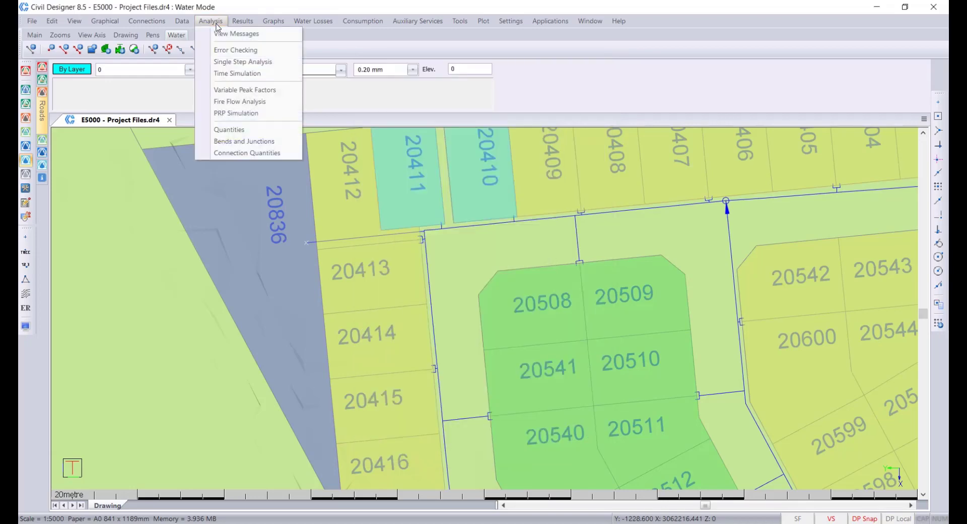
pyautogui.click(276, 152)
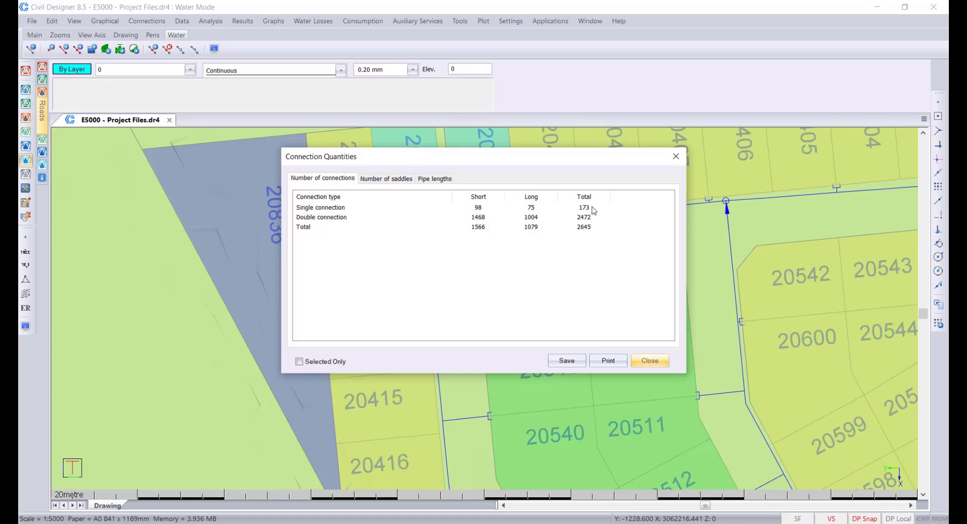
pyautogui.click(390, 179)
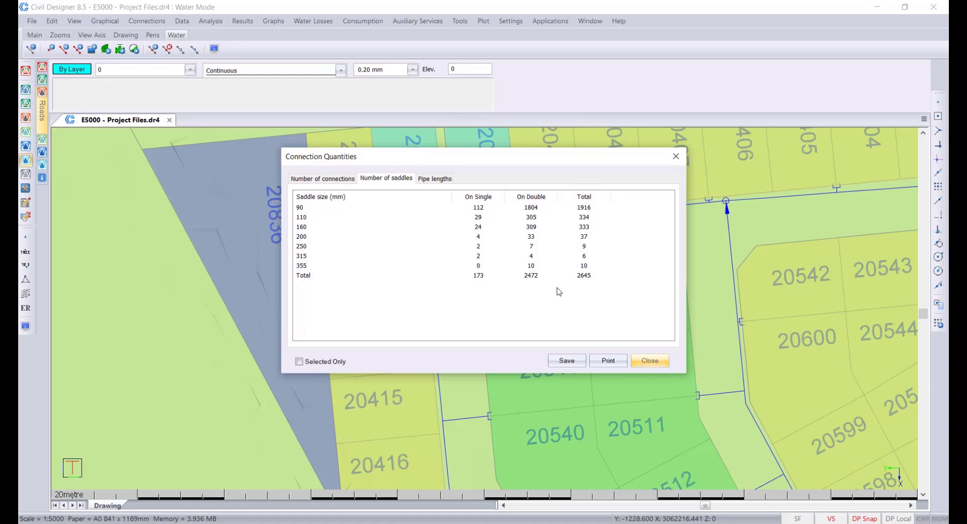
pyautogui.click(434, 179)
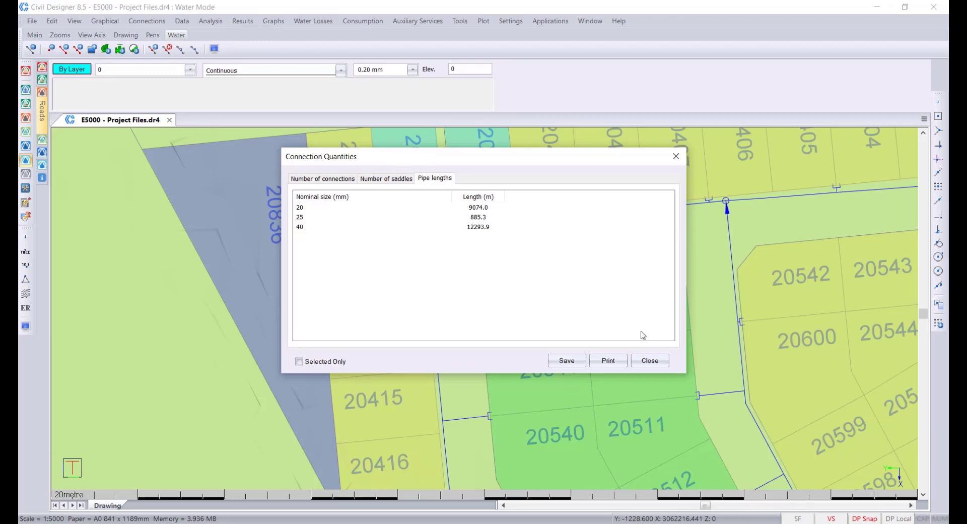
pyautogui.click(650, 360)
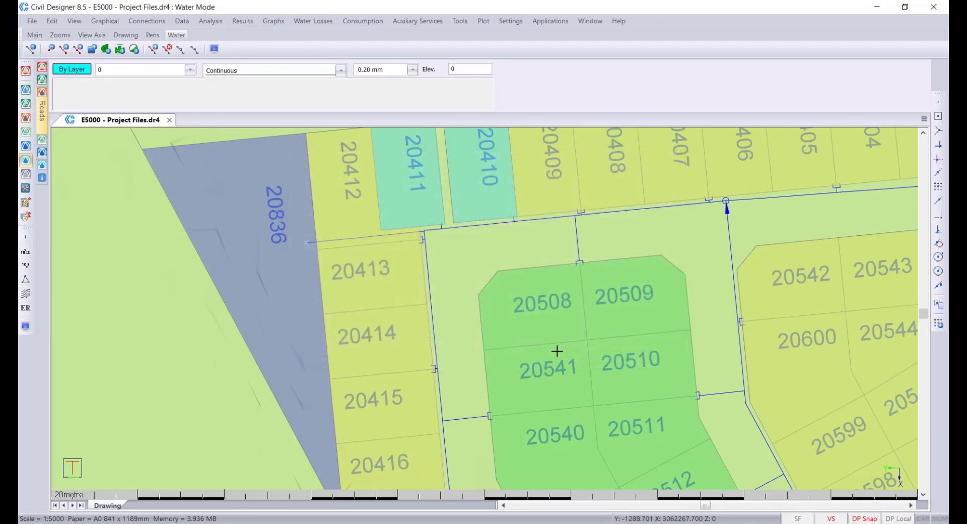
# - Switch to the Civil Designer FAQ videos page in the browser, search for "connect" and pick Automatic sewer property connection creation
pyautogui.scroll(-5, 504, 322)
pyautogui.scroll(-1, 584, 313)
pyautogui.moveTo(582, 363)
pyautogui.mouseDown(button='middle')
pyautogui.moveTo(457, 259)
pyautogui.moveTo(476, 314)
pyautogui.mouseUp(button='middle')
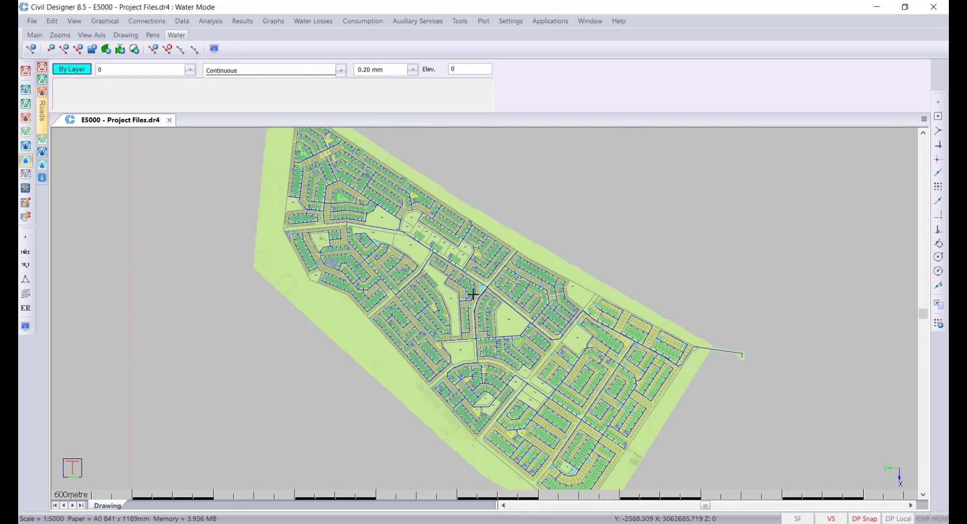
pyautogui.moveTo(913, 223); pyautogui.dragTo(145, 1)
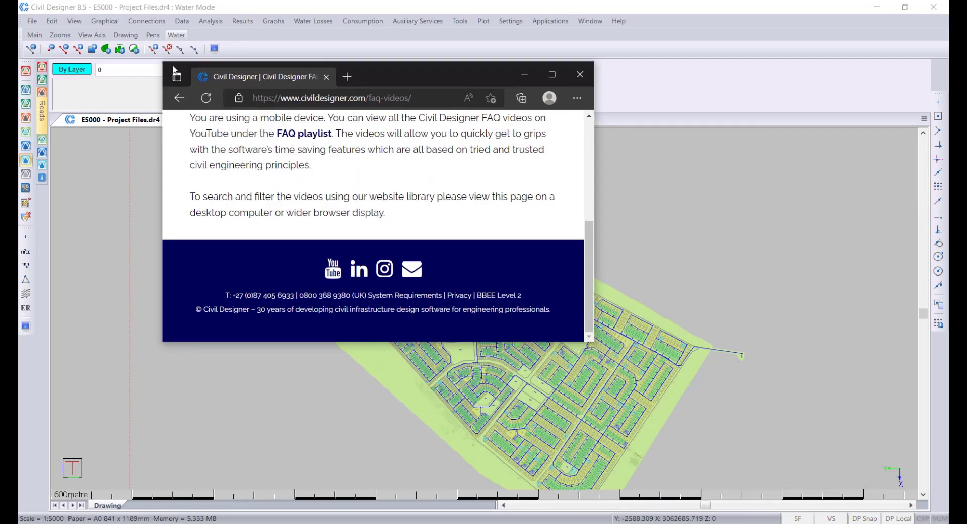
pyautogui.click(449, 97)
pyautogui.write('connect')
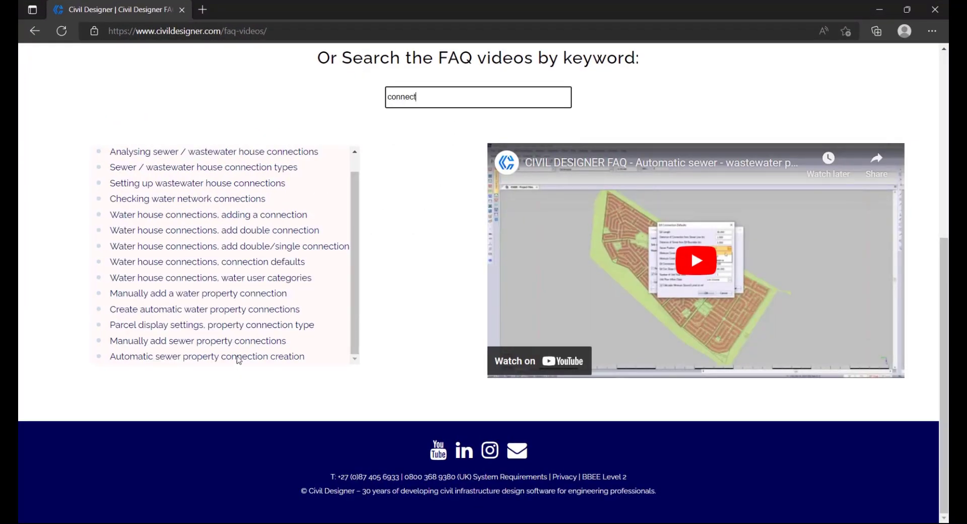
pyautogui.click(238, 361)
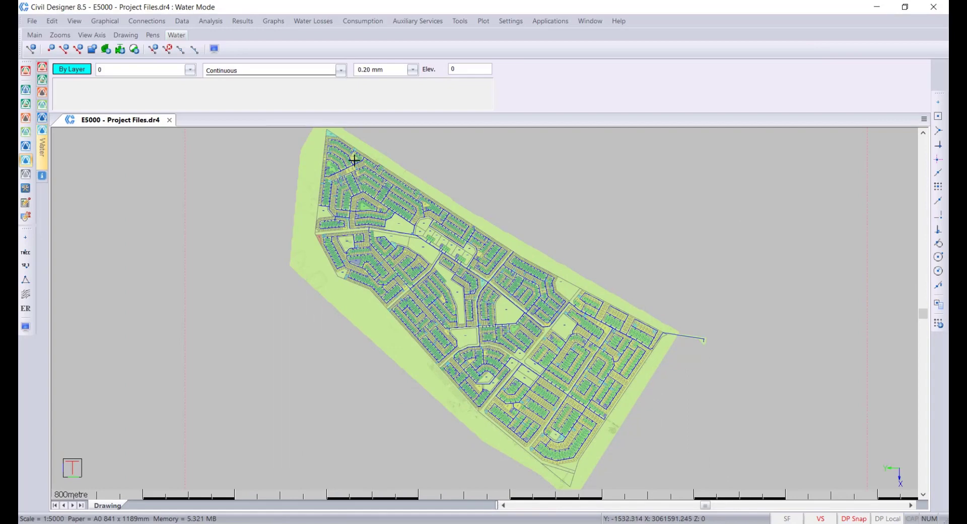
# - Search the Civil Designer FAQ videos page for "hydra" and return to the E5000 project
pyautogui.scroll(2, 354, 152)
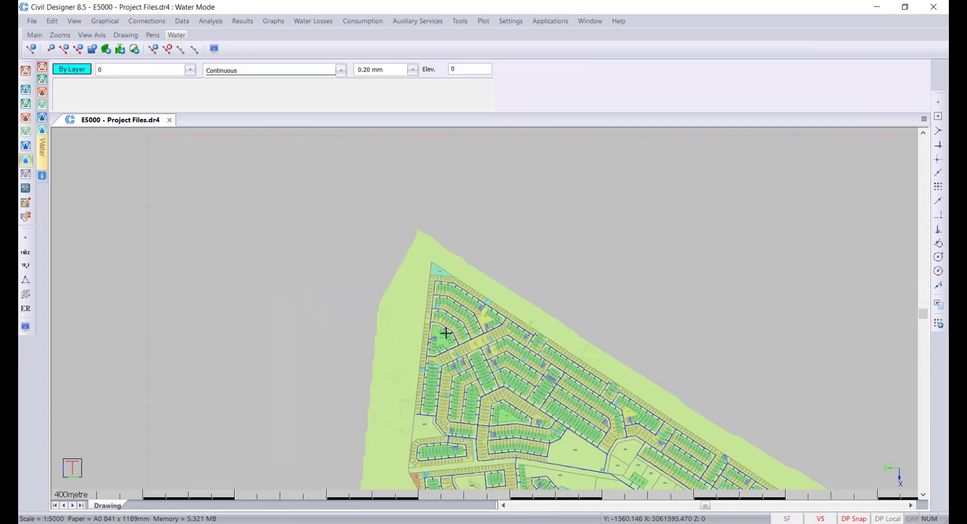
pyautogui.scroll(2, 451, 330)
pyautogui.scroll(1, 552, 300)
pyautogui.scroll(2, 551, 319)
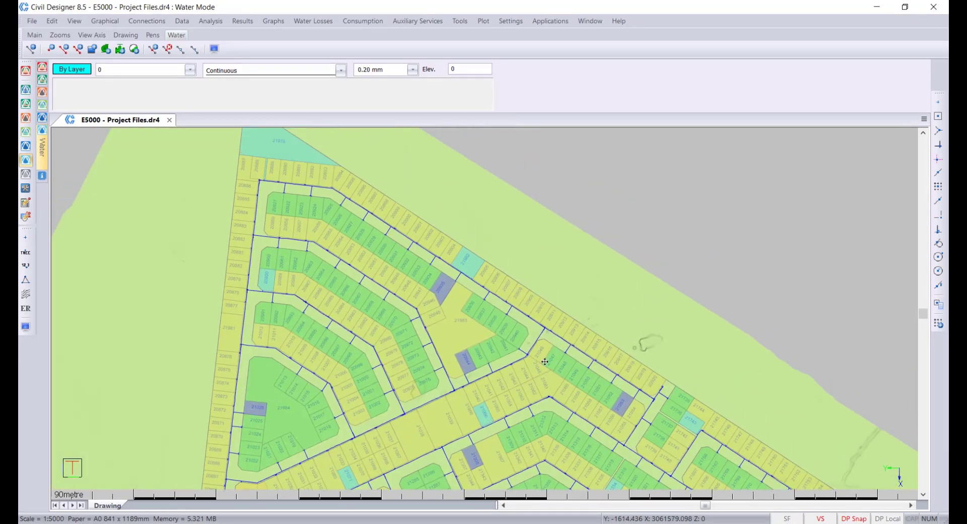
pyautogui.moveTo(550, 381)
pyautogui.mouseDown(button='middle')
pyautogui.moveTo(539, 345)
pyautogui.moveTo(561, 315)
pyautogui.mouseUp(button='middle')
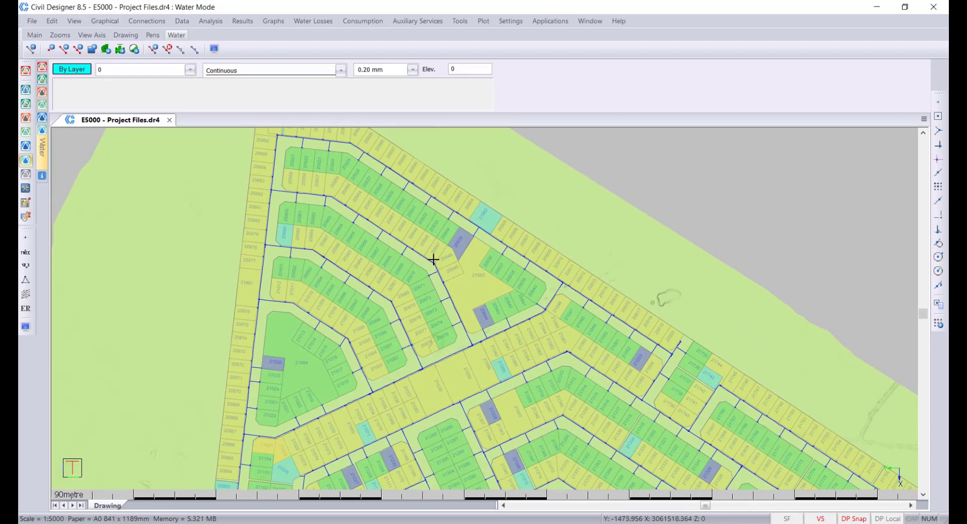
pyautogui.moveTo(965, 160)
pyautogui.mouseDown()
pyautogui.moveTo(330, 109)
pyautogui.moveTo(227, 3)
pyautogui.mouseUp()
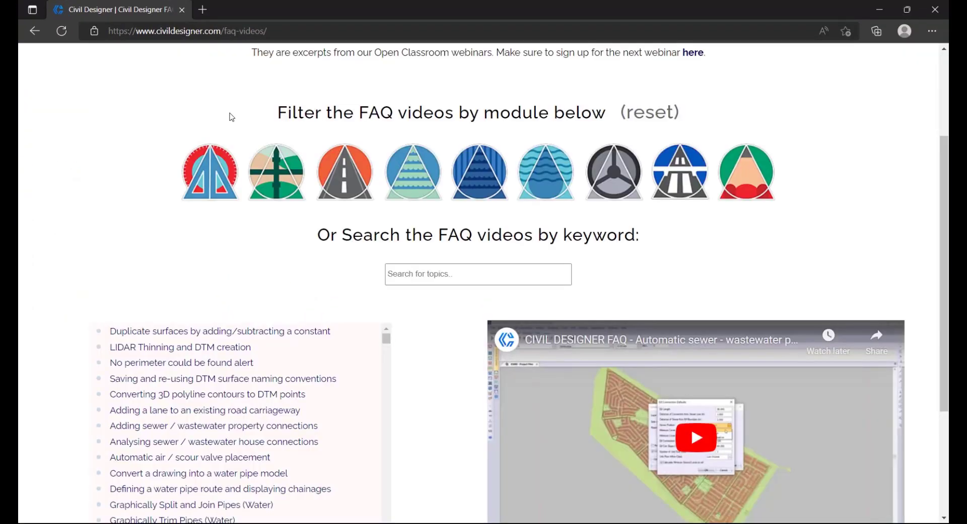
pyautogui.click(446, 273)
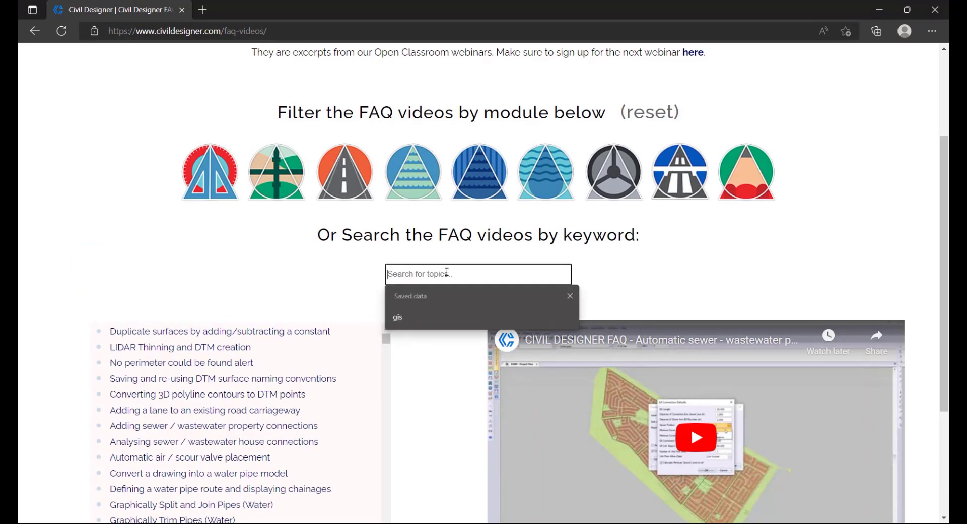
pyautogui.write('hydra')
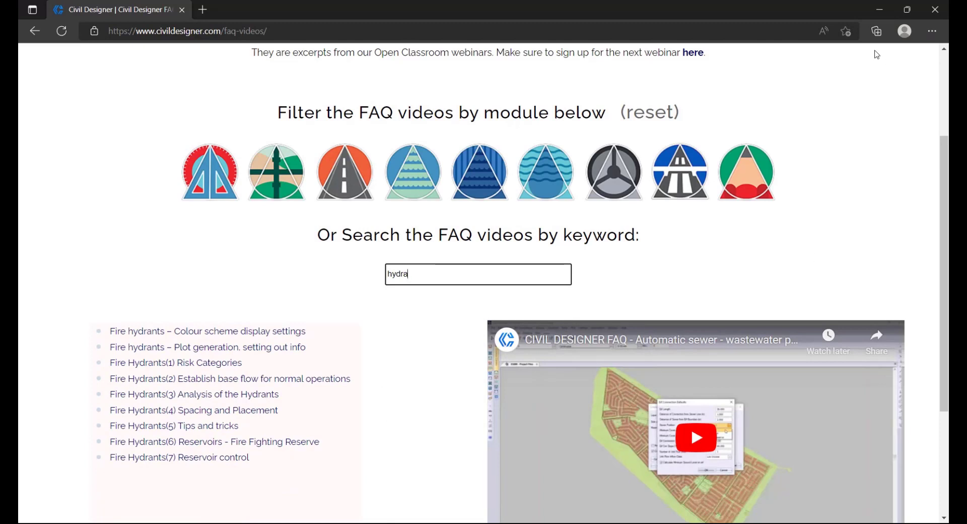
pyautogui.click(881, 12)
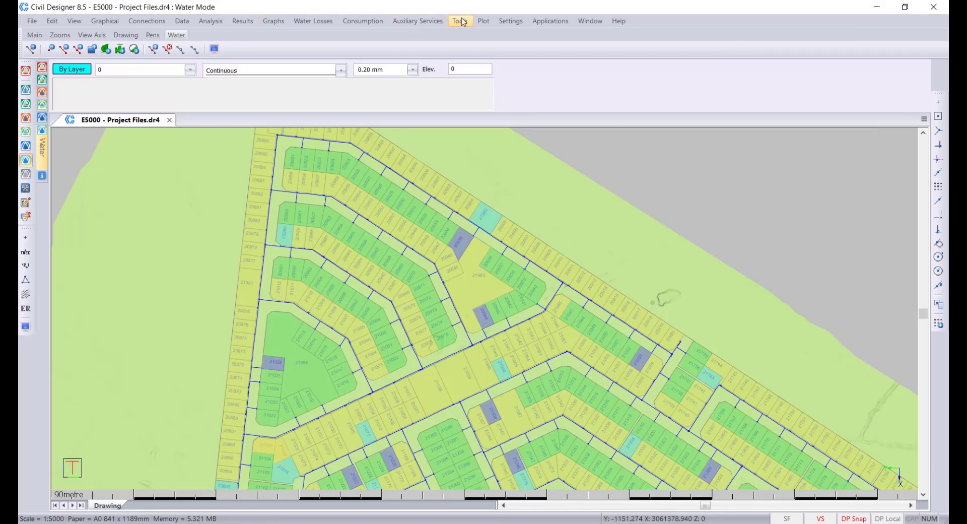
# - Review the fire risk categories in the hydrant defaults and set the default fire-risk category to Moderate-risk
pyautogui.click(518, 22)
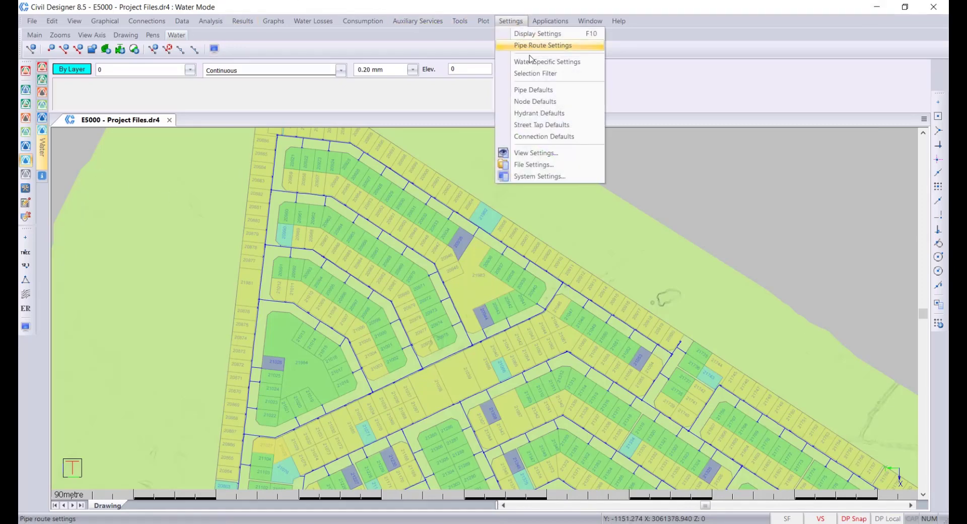
pyautogui.click(559, 112)
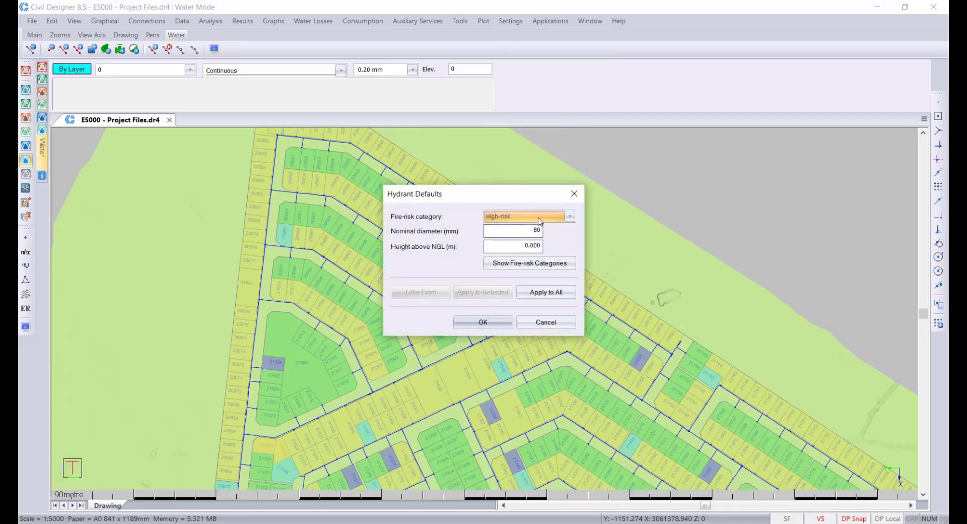
pyautogui.click(547, 265)
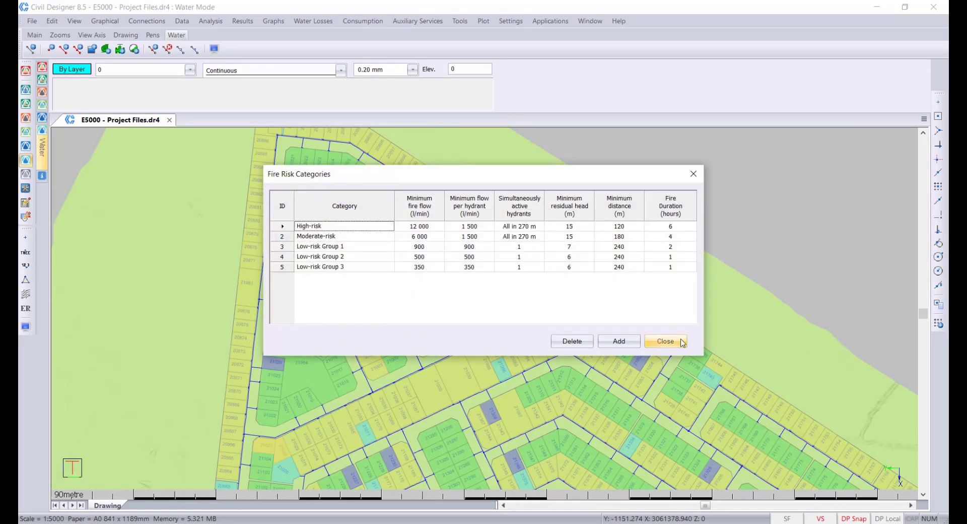
pyautogui.click(664, 341)
pyautogui.click(537, 222)
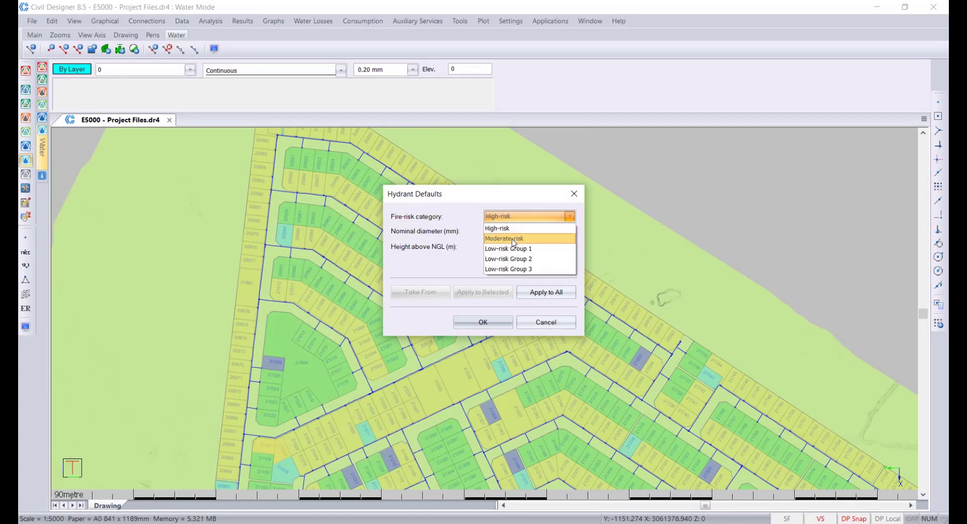
pyautogui.click(514, 242)
pyautogui.click(483, 323)
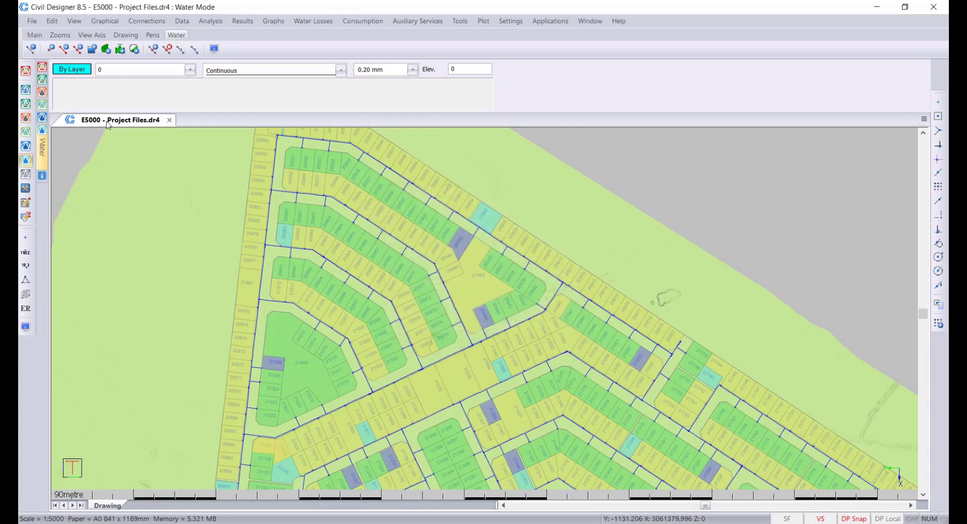
# - Draw a hydrant at the junction on the pipe along the township's narrow corner, snapping it to node 362
pyautogui.click(105, 21)
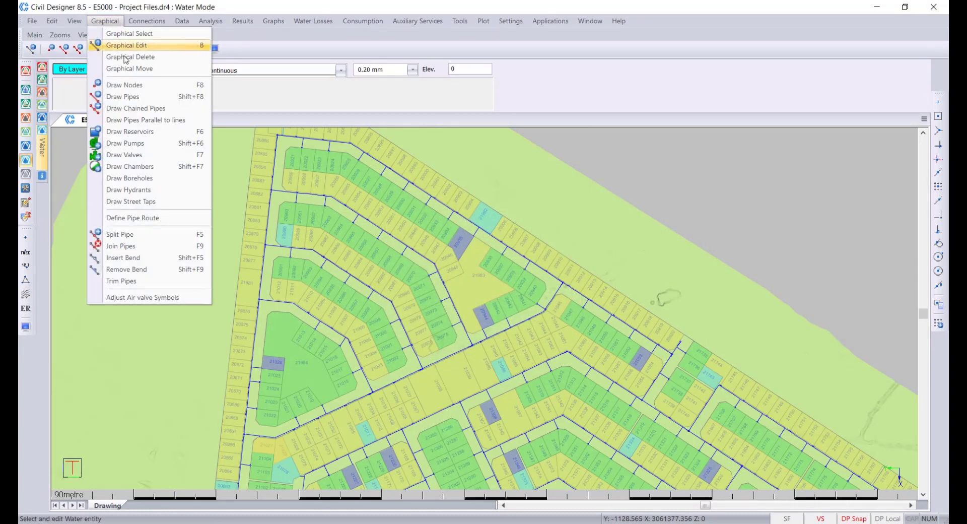
pyautogui.click(161, 195)
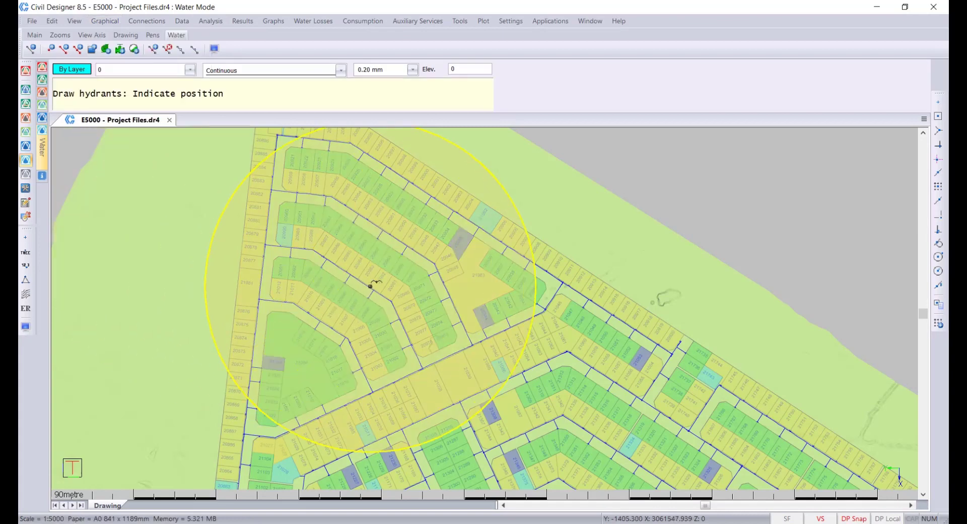
pyautogui.scroll(-3, 371, 281)
pyautogui.scroll(3, 454, 217)
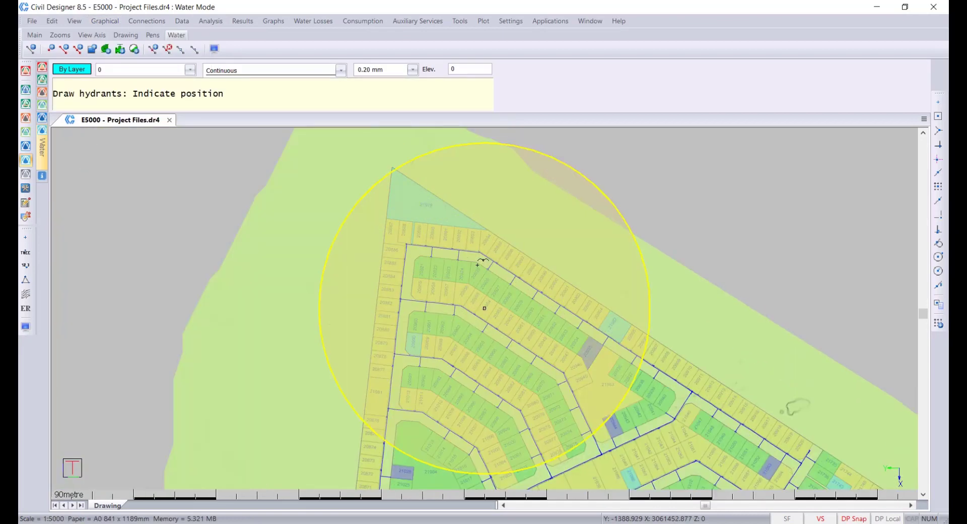
pyautogui.click(397, 300)
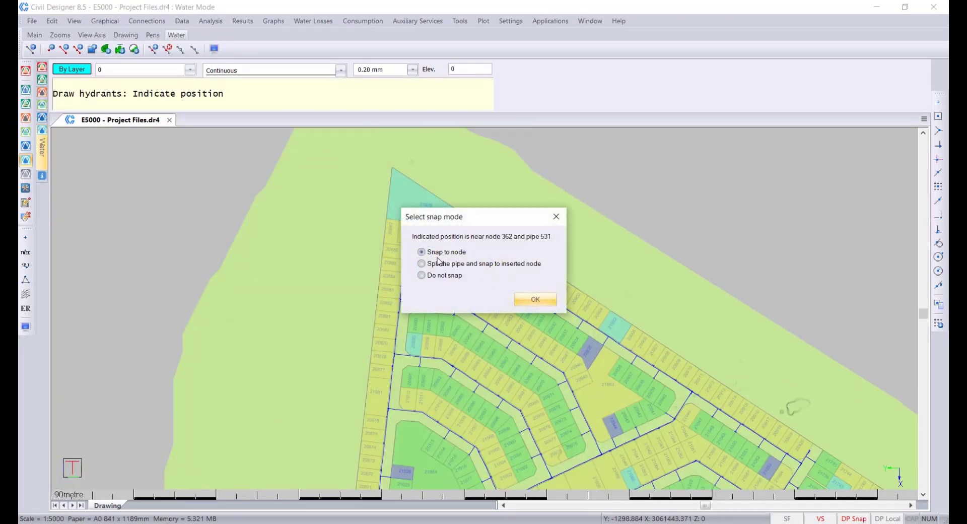
pyautogui.click(535, 300)
# - Draw a second hydrant at the pipe junction near stands 20911 and 21046, snapping it to the node
pyautogui.scroll(-4, 536, 304)
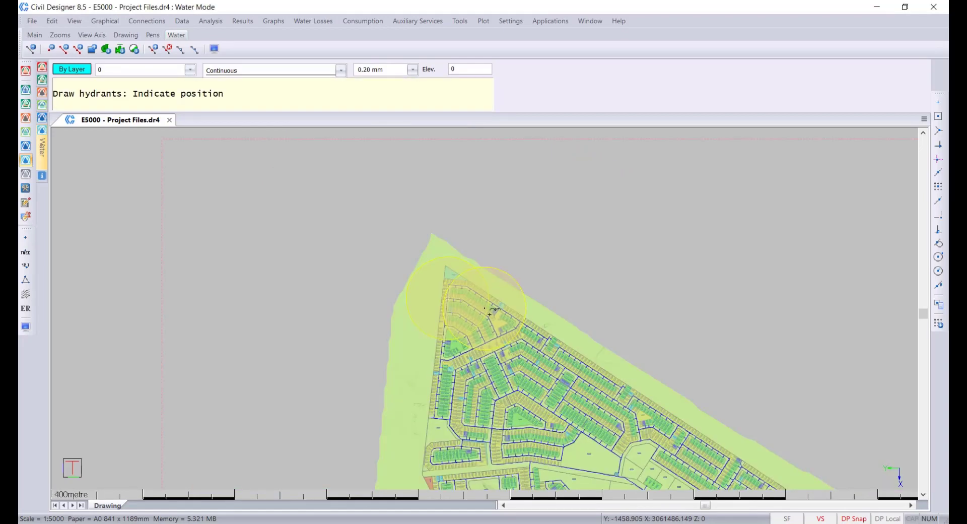
pyautogui.scroll(2, 547, 346)
pyautogui.scroll(4, 486, 308)
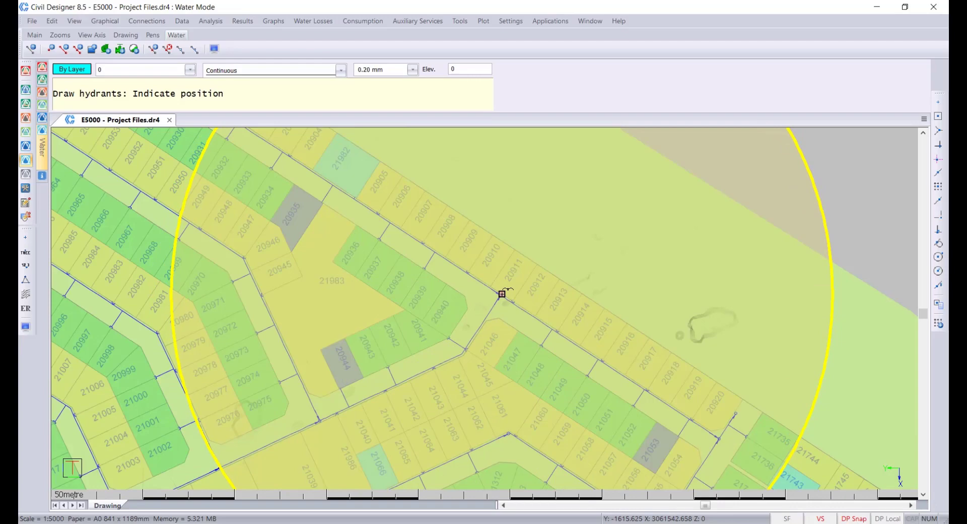
pyautogui.scroll(-2, 502, 295)
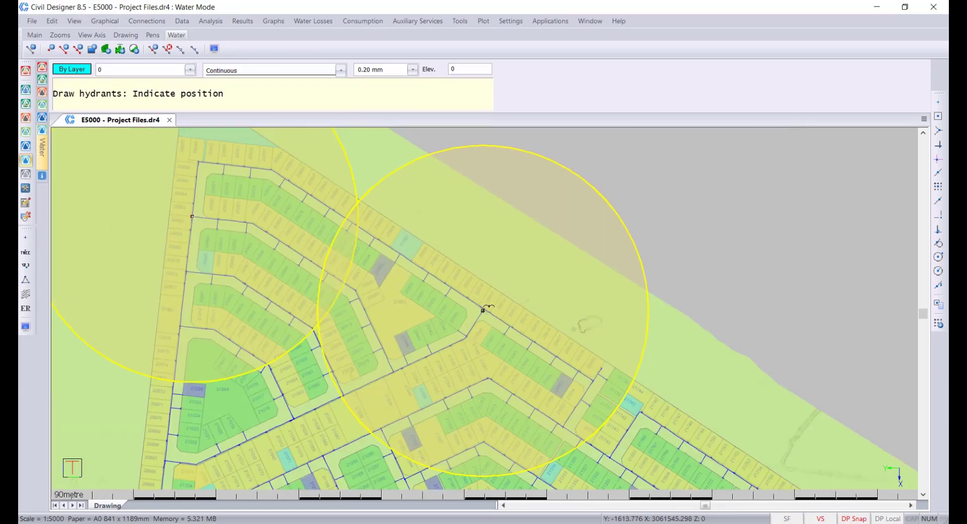
pyautogui.click(488, 309)
pyautogui.click(535, 300)
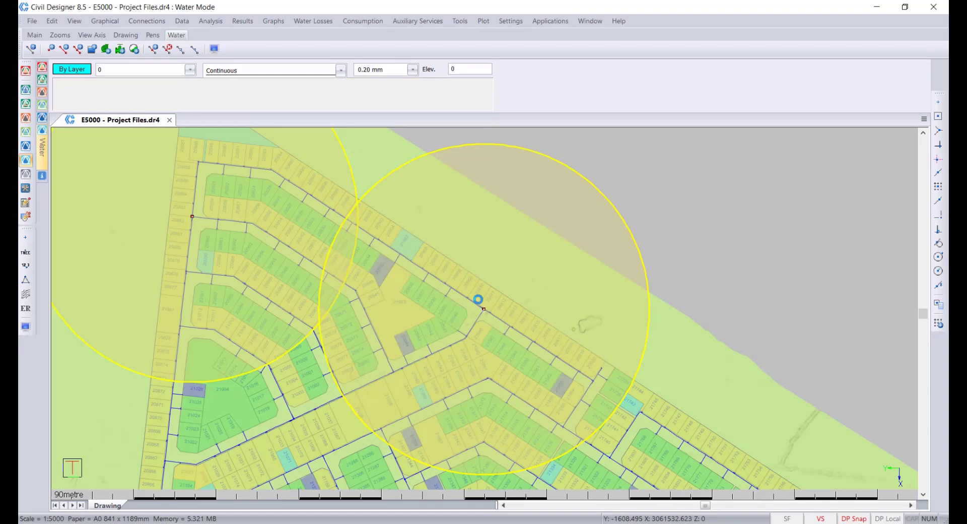
# - Close the E5000 project without saving changes and open Water Public Standpipes Project.dr4
pyautogui.scroll(-10, 478, 300)
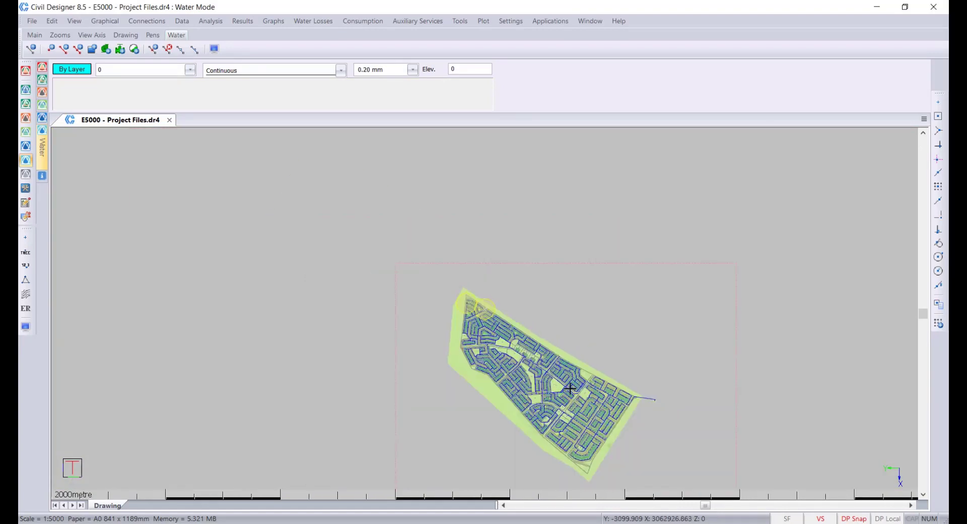
pyautogui.scroll(1, 570, 389)
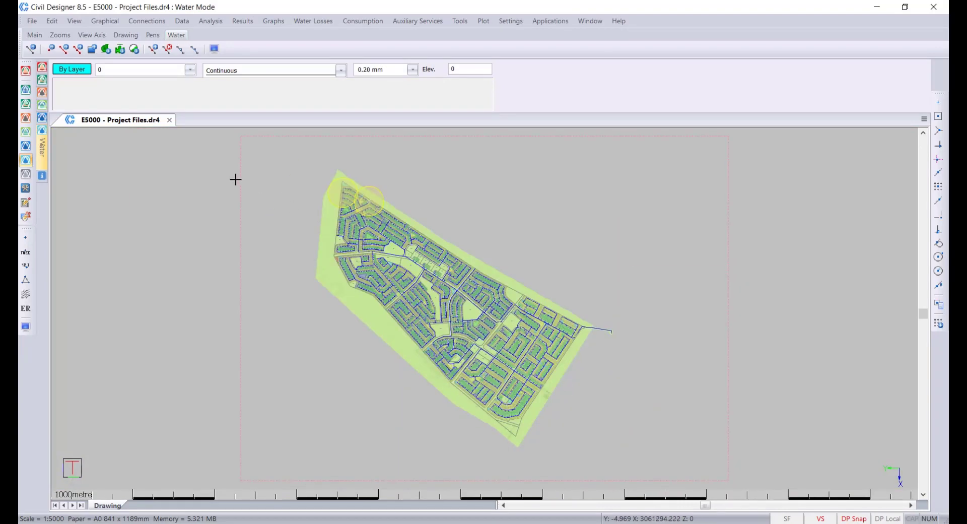
pyautogui.click(169, 120)
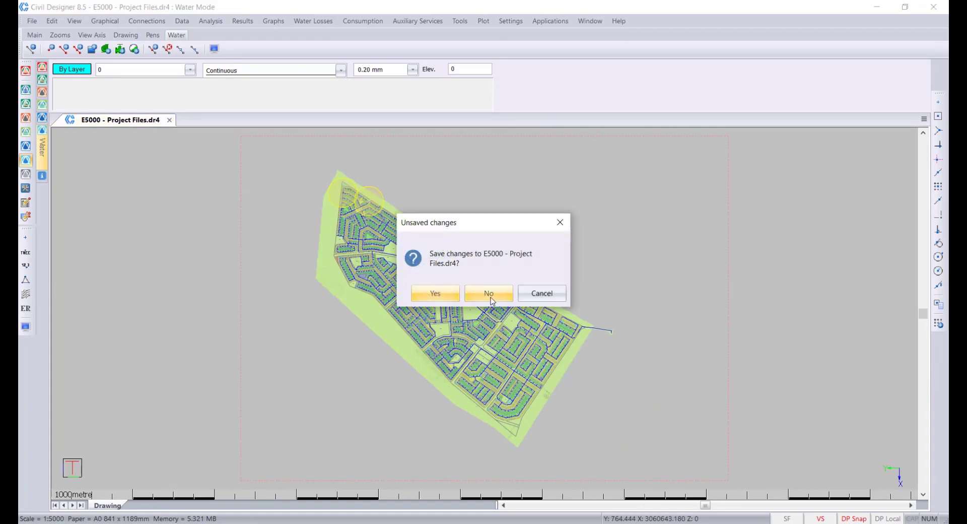
pyautogui.click(492, 295)
pyautogui.click(521, 347)
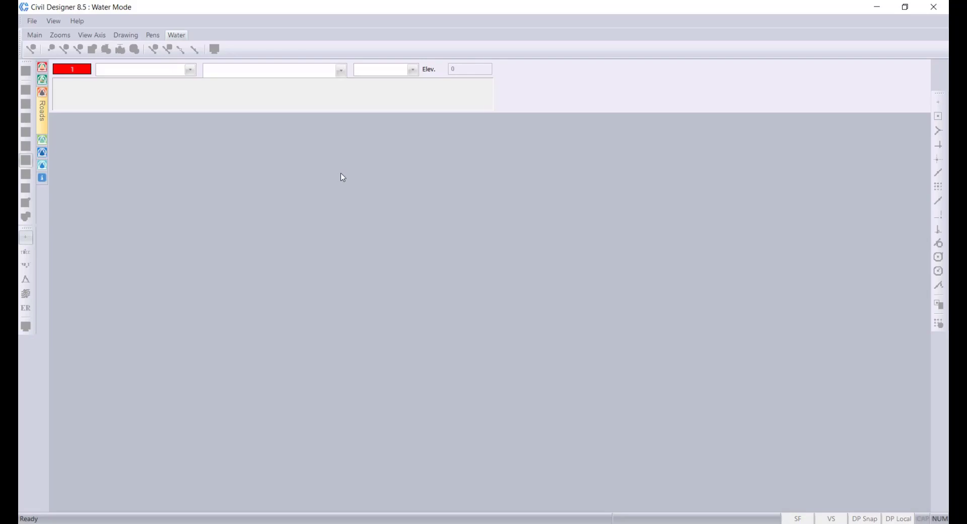
pyautogui.click(31, 21)
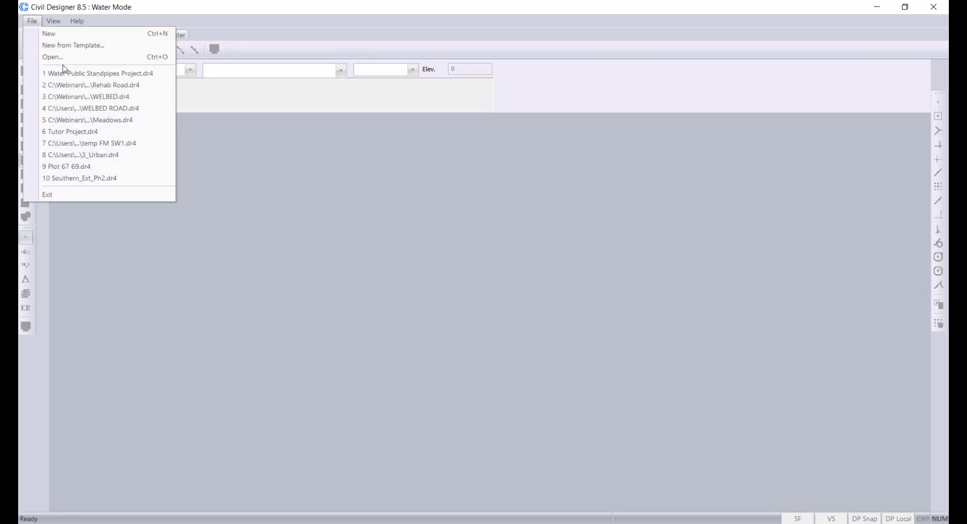
pyautogui.click(76, 78)
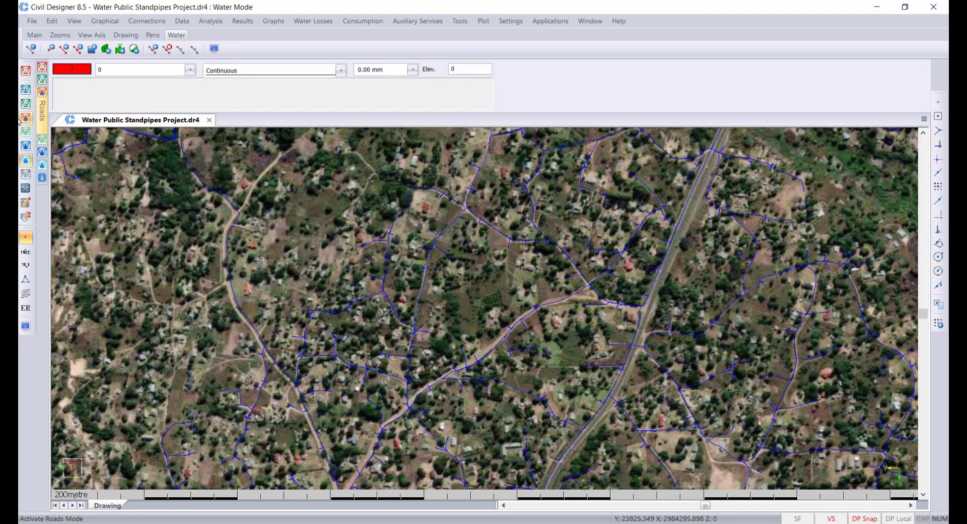
# - Review the street tap defaults, including tap type, required flow, number of people and per capita demand, and accept them
pyautogui.click(508, 21)
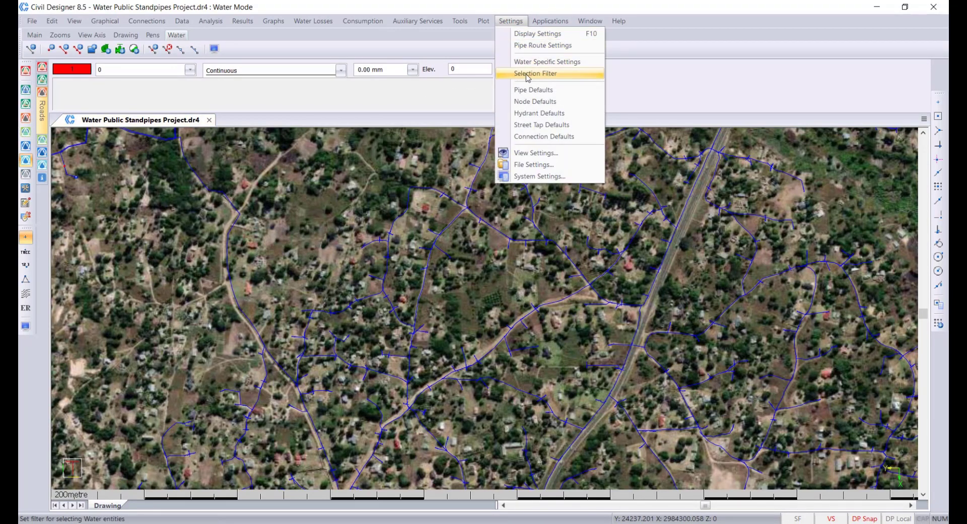
pyautogui.click(553, 126)
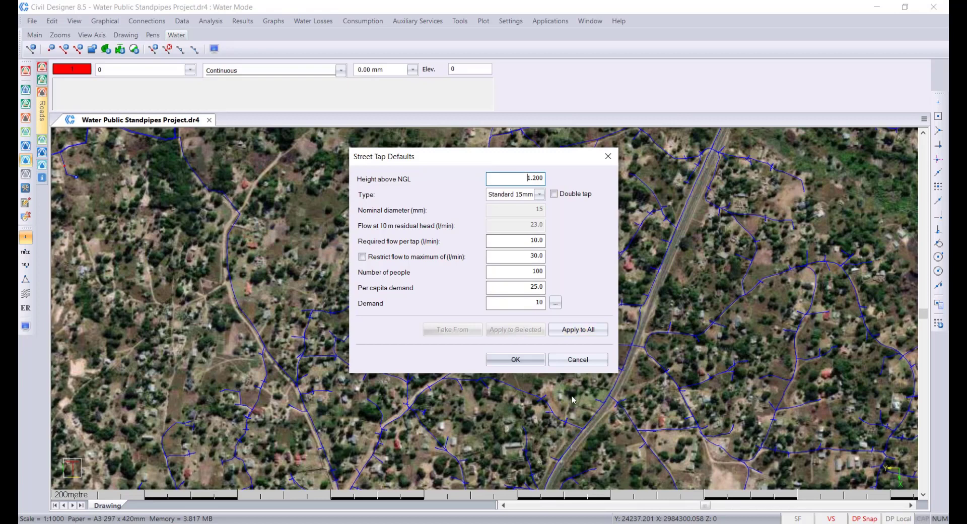
pyautogui.click(509, 362)
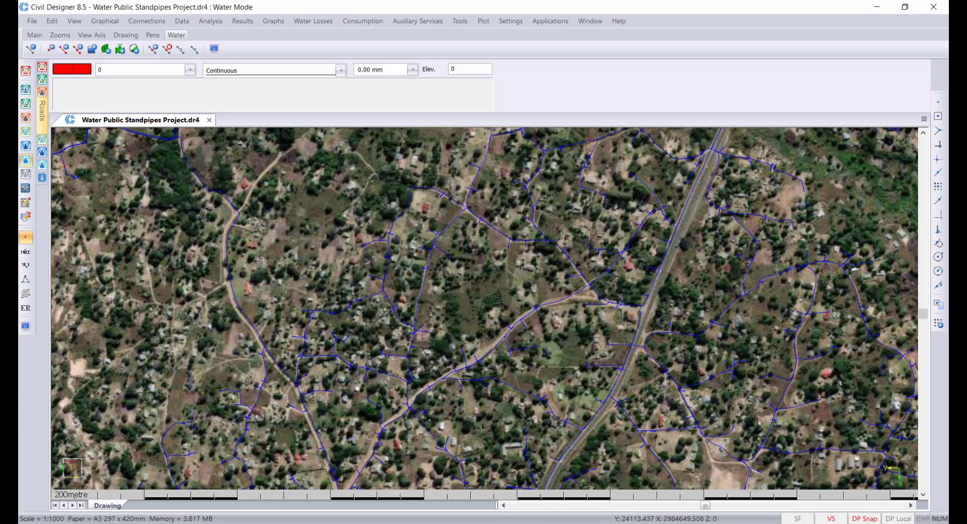
# - Draw two street taps on the network, one snapped to node 9026 and one splitting pipe 9476 at an inserted node
pyautogui.click(105, 21)
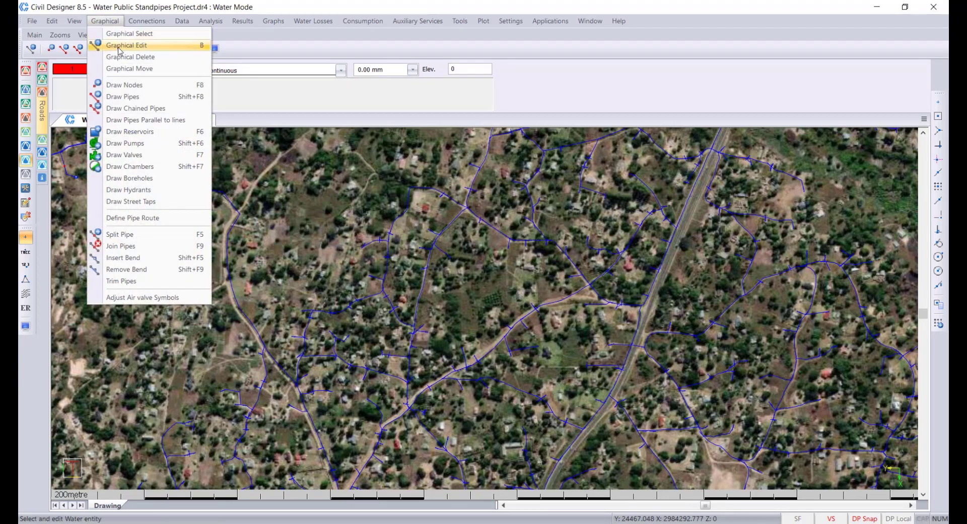
pyautogui.click(162, 202)
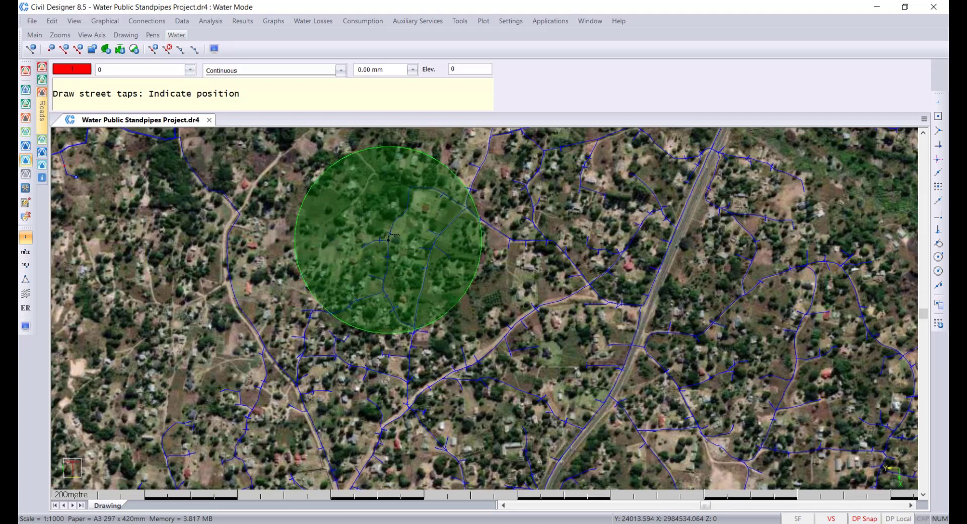
pyautogui.click(389, 233)
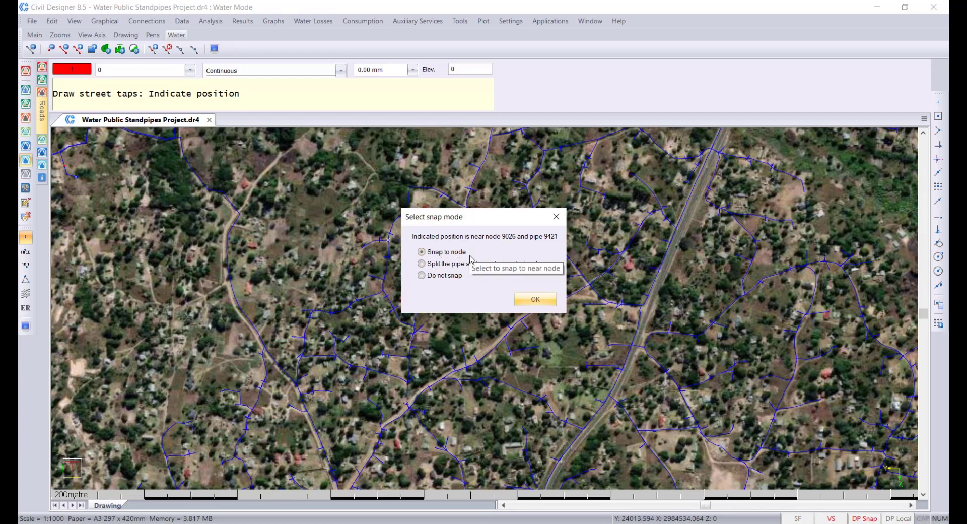
pyautogui.click(536, 300)
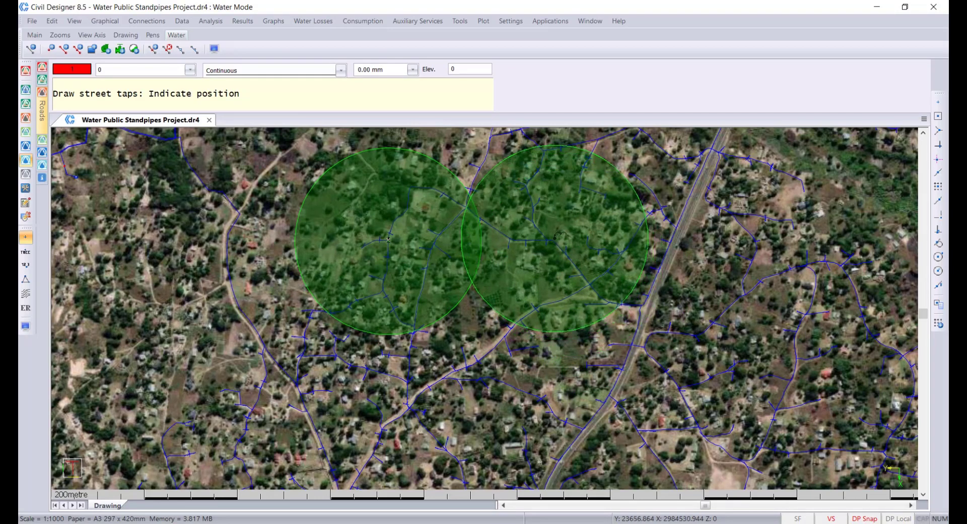
pyautogui.click(557, 246)
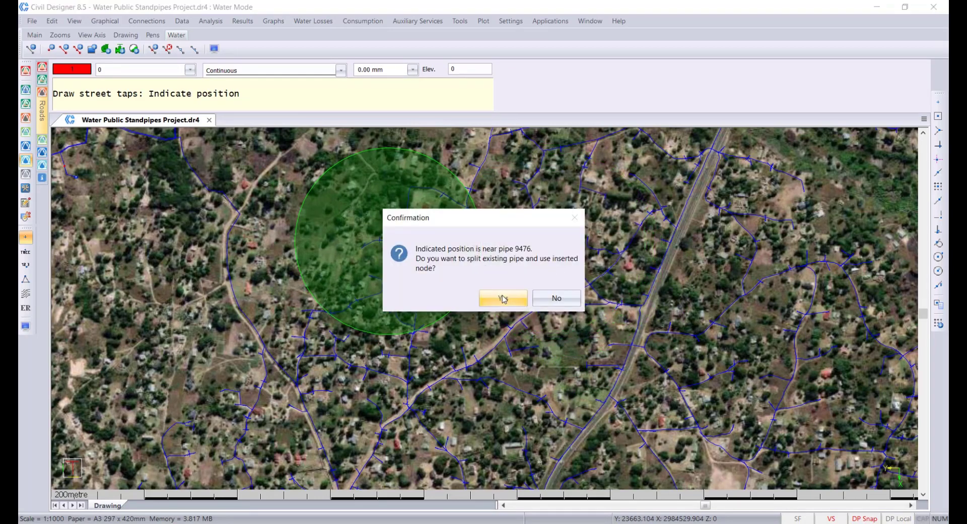
pyautogui.click(502, 298)
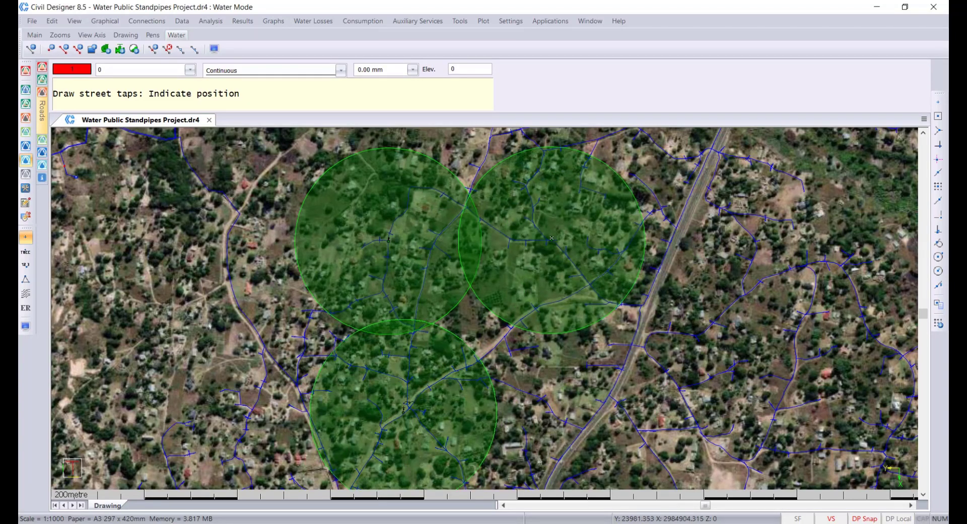
# - Draw two more street taps further south, one splitting pipe 9937 at an inserted node and one snapped to the node near pipe 9337
pyautogui.moveTo(444, 386); pyautogui.dragTo(443, 311, button='middle')
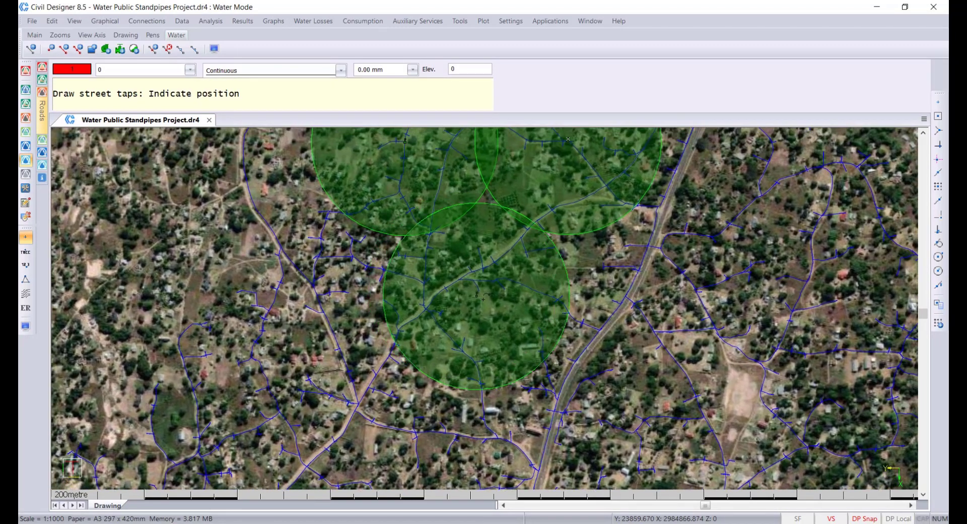
pyautogui.click(502, 278)
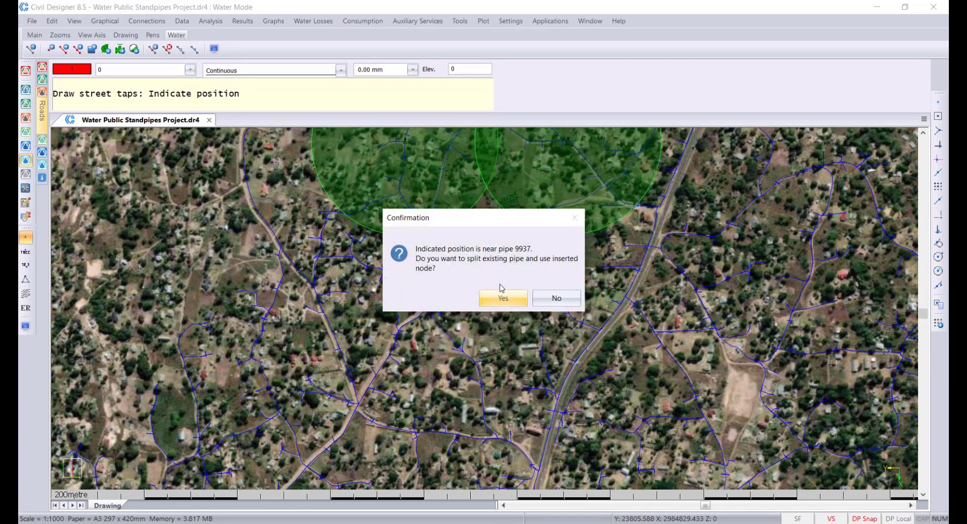
pyautogui.click(502, 299)
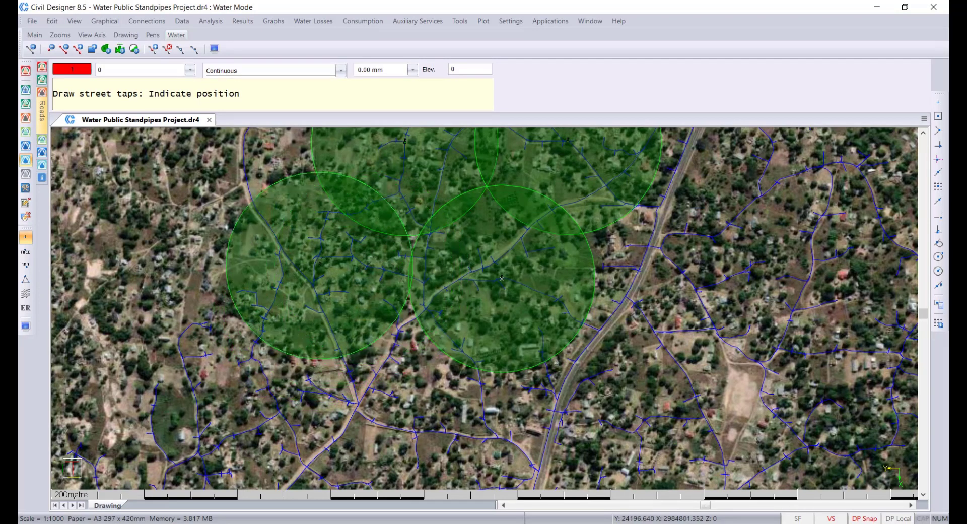
pyautogui.click(320, 260)
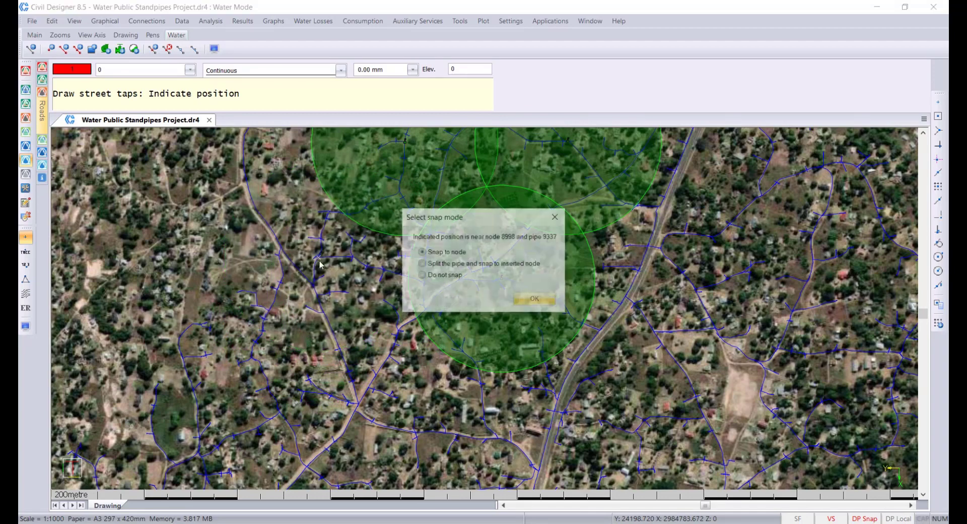
pyautogui.click(536, 299)
pyautogui.scroll(-3, 289, 279)
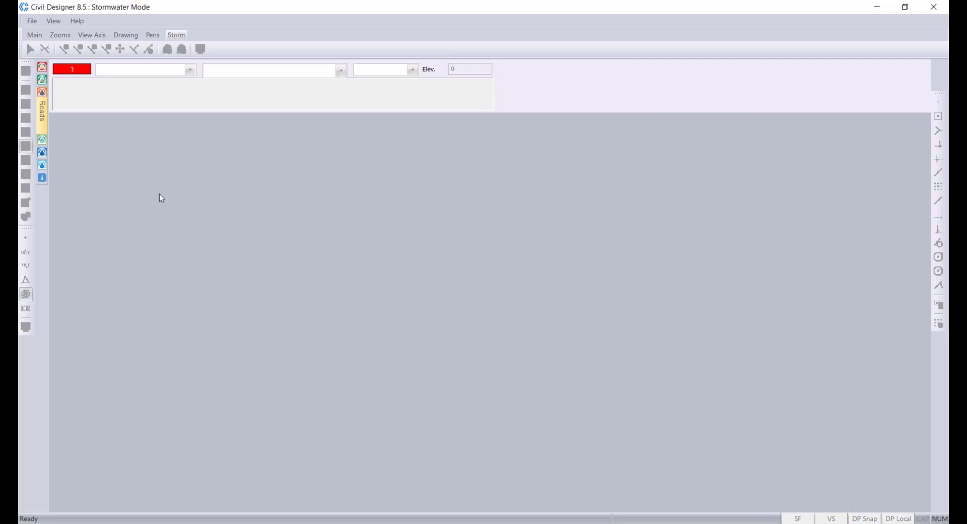
# - Open the stormwater project Tutor Project.dr4
pyautogui.click(32, 21)
pyautogui.click(122, 75)
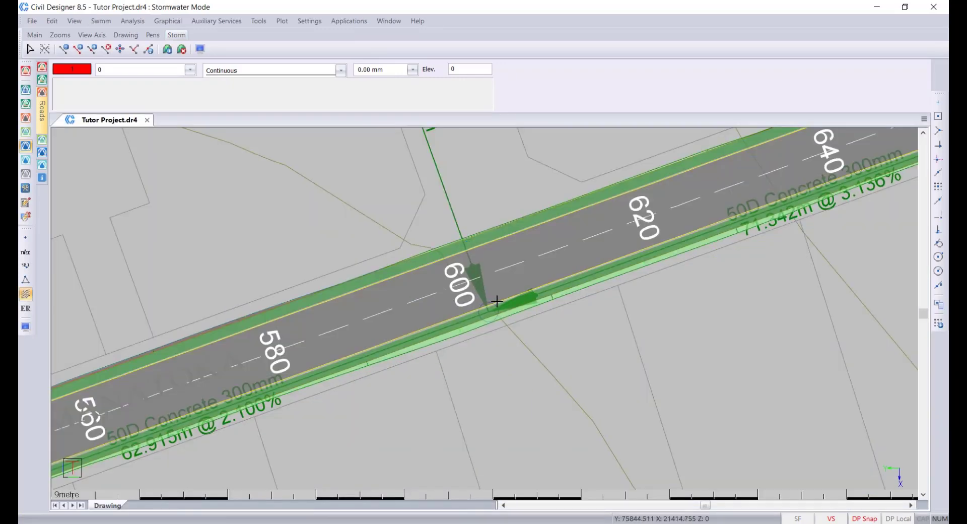
# - Examine the stormwater node near road chainage 600 in Render View, and the surrounding pipes and annotations in plan
pyautogui.scroll(2, 497, 304)
pyautogui.rightClick(483, 319)
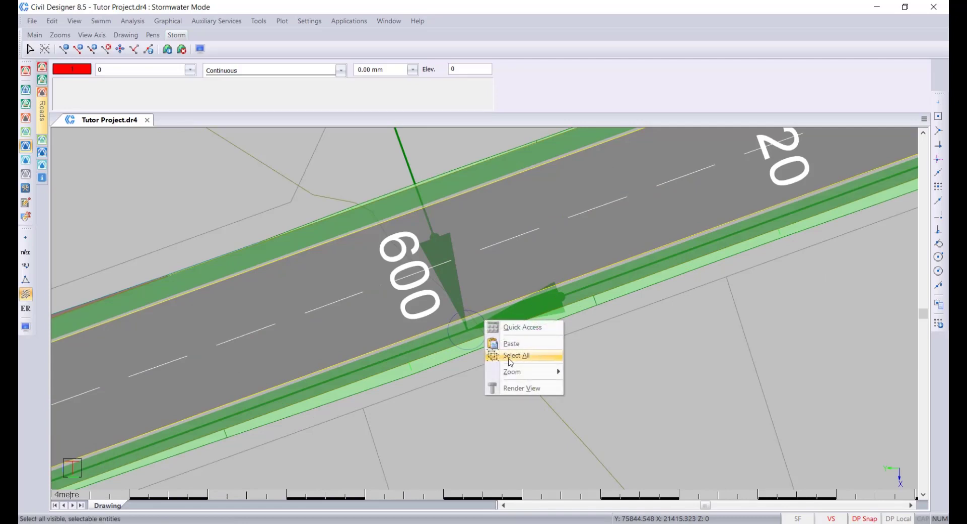
pyautogui.click(520, 392)
pyautogui.scroll(-1, 527, 384)
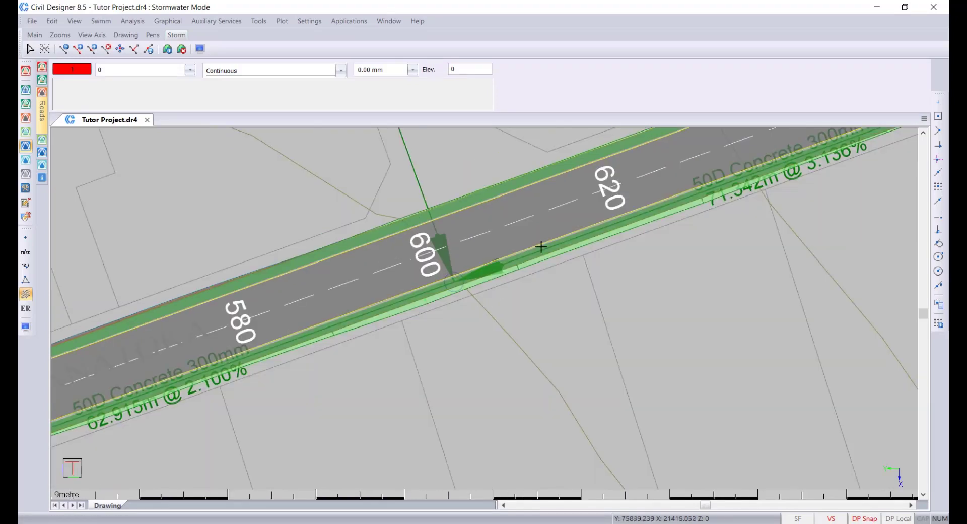
pyautogui.moveTo(549, 258); pyautogui.dragTo(450, 341, button='middle')
pyautogui.scroll(1, 478, 308)
pyautogui.scroll(-4, 485, 309)
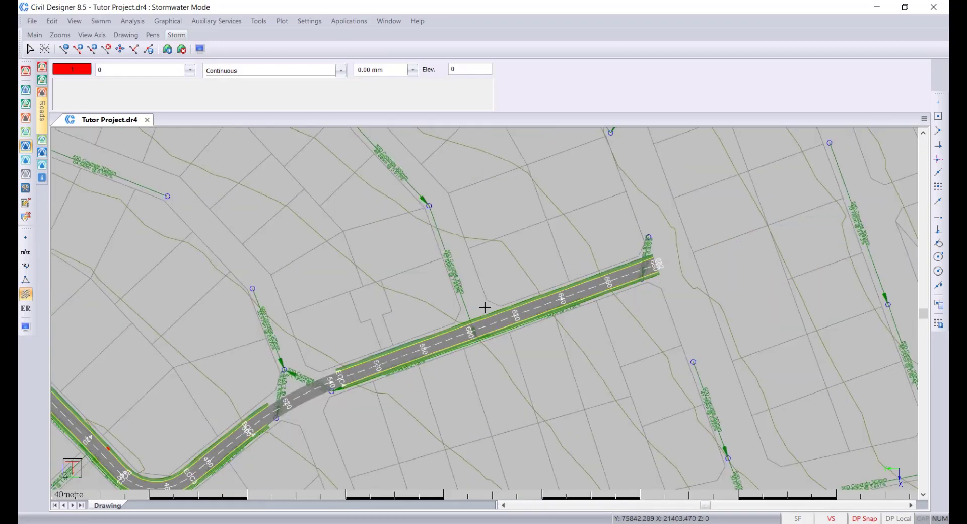
pyautogui.scroll(3, 427, 210)
pyautogui.scroll(1, 480, 395)
pyautogui.moveTo(540, 408); pyautogui.dragTo(443, 209, button='middle')
pyautogui.scroll(-1, 495, 327)
pyautogui.moveTo(494, 327)
pyautogui.mouseDown(button='middle')
pyautogui.moveTo(531, 459)
pyautogui.moveTo(568, 426)
pyautogui.moveTo(583, 452)
pyautogui.mouseUp(button='middle')
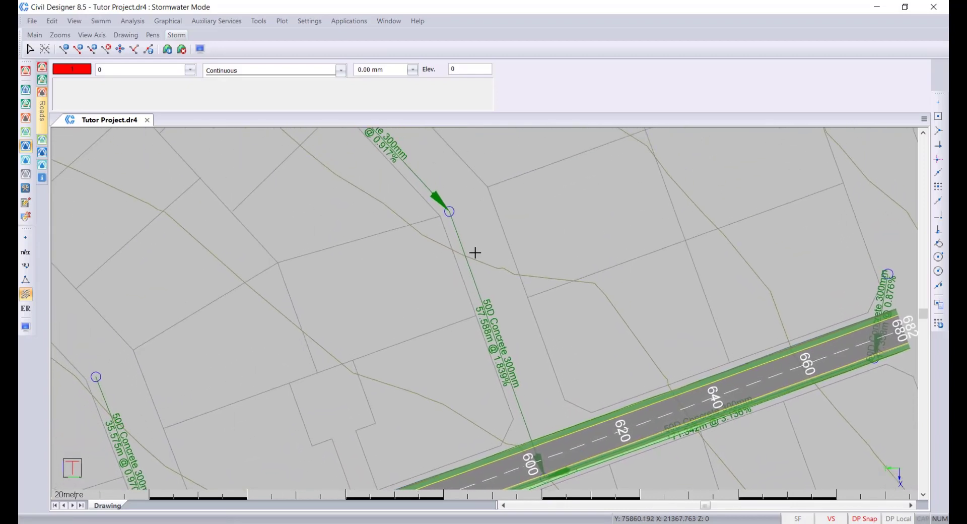
pyautogui.moveTo(511, 375); pyautogui.dragTo(472, 252, button='middle')
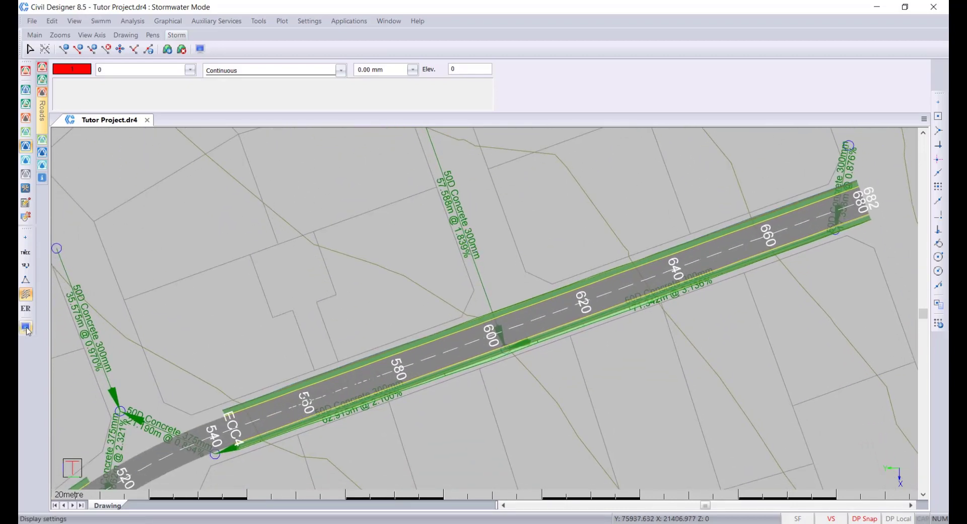
pyautogui.moveTo(393, 240); pyautogui.dragTo(397, 317, button='middle')
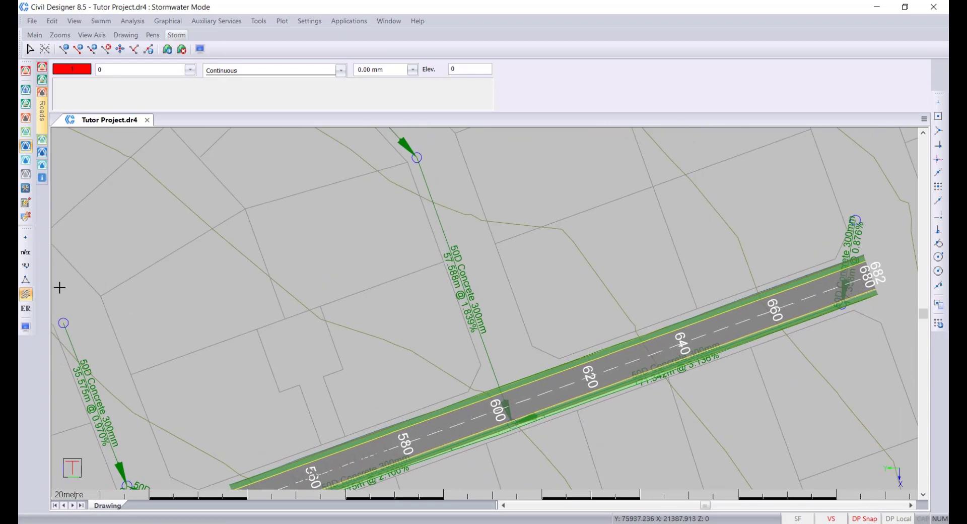
# - Show storm entities as 3D entities to examine the pipes at the bend node, and switch the 3D display back off
pyautogui.click(26, 327)
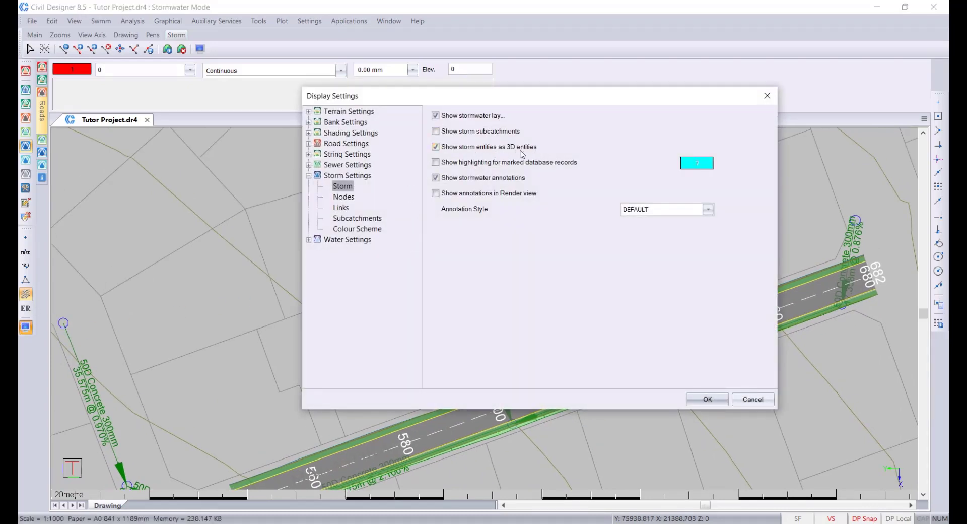
pyautogui.click(712, 400)
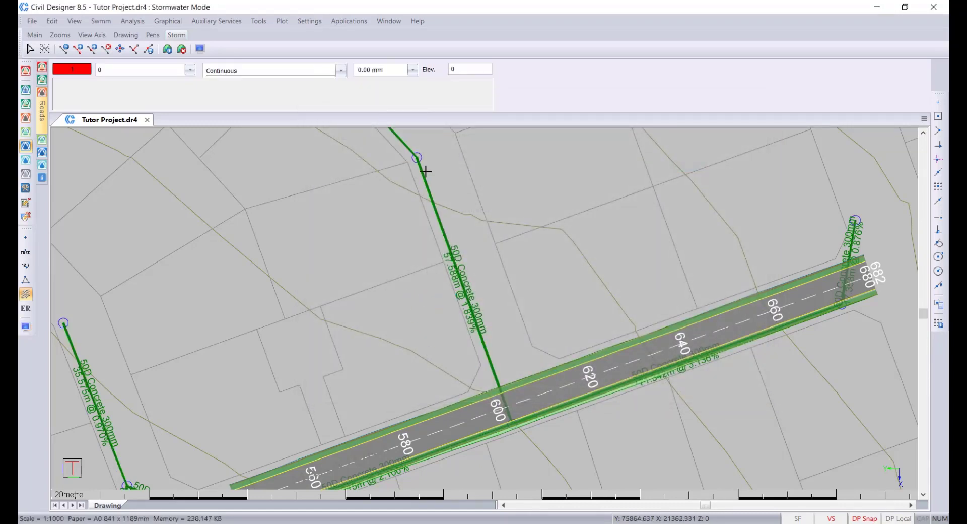
pyautogui.scroll(5, 426, 171)
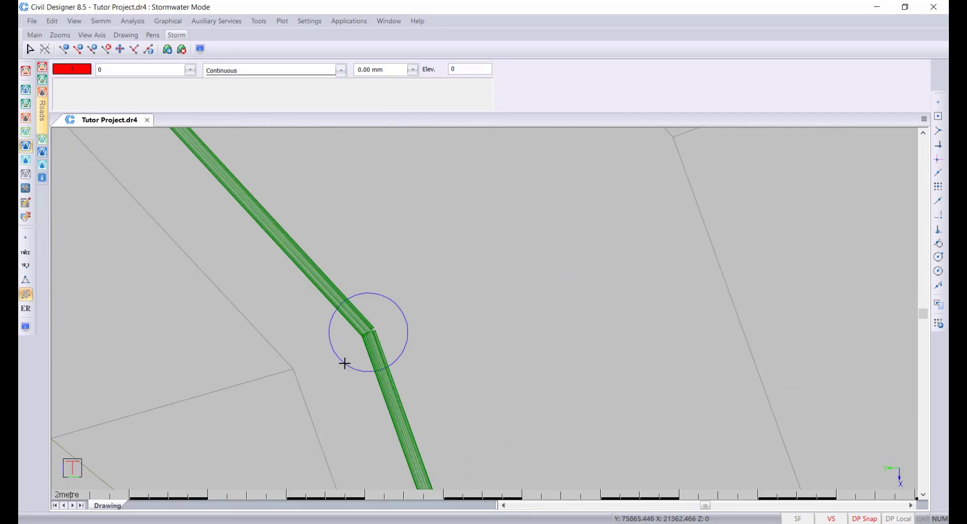
pyautogui.scroll(-1, 348, 362)
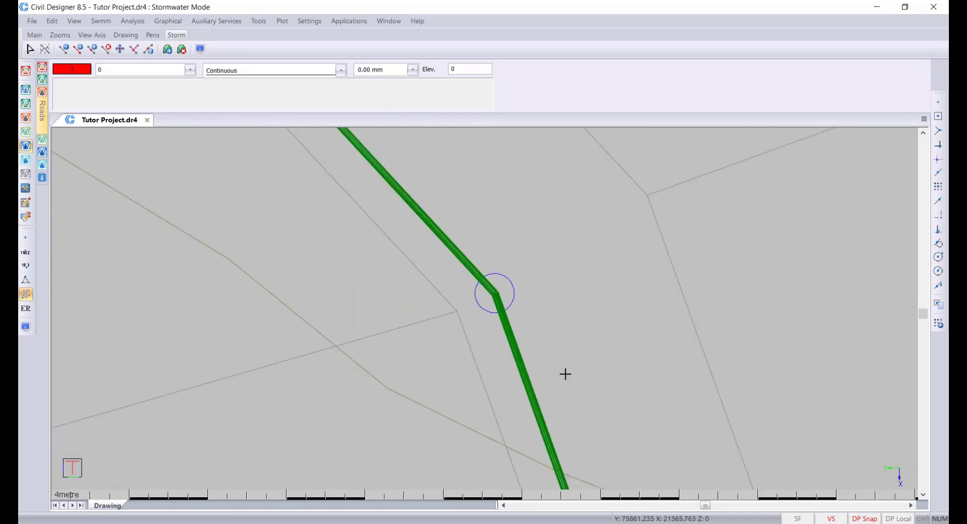
pyautogui.moveTo(549, 306); pyautogui.dragTo(493, 267, button='middle')
pyautogui.scroll(-4, 450, 256)
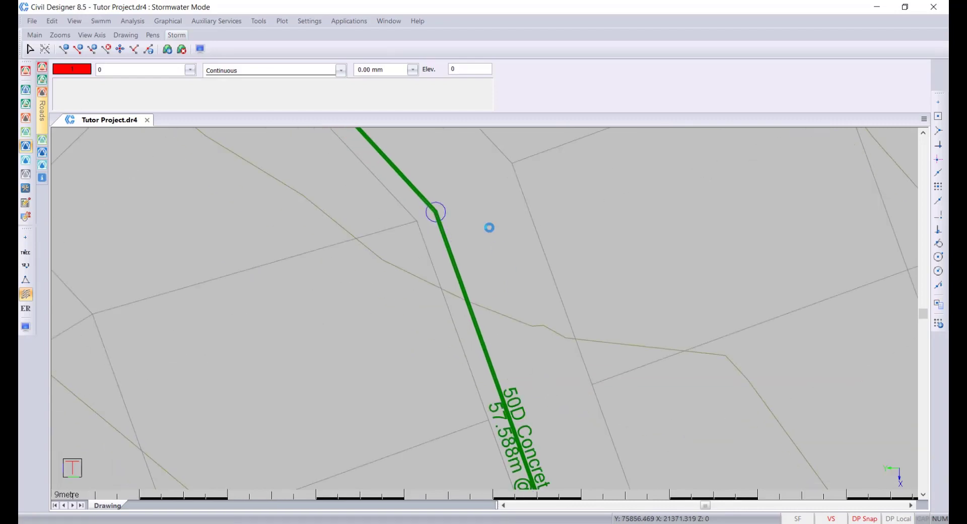
pyautogui.moveTo(522, 395); pyautogui.dragTo(441, 212, button='middle')
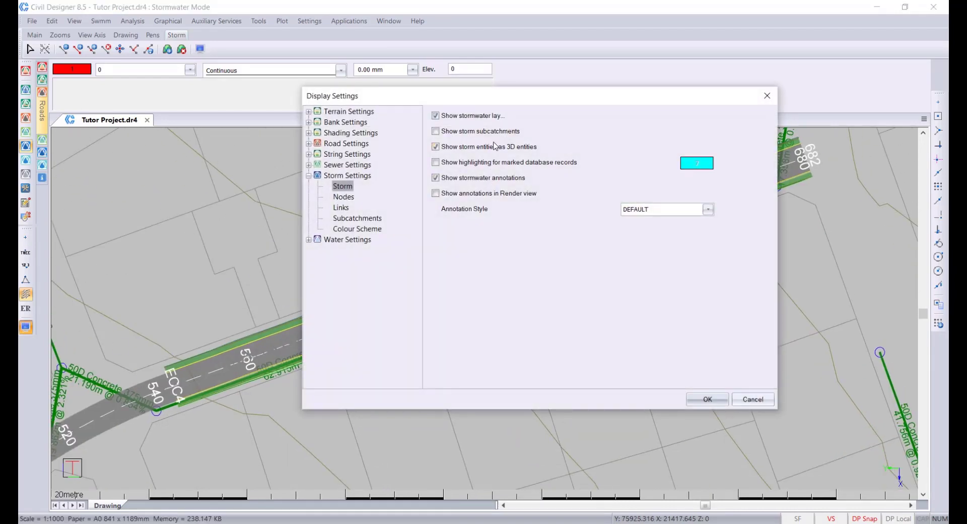
pyautogui.click(705, 402)
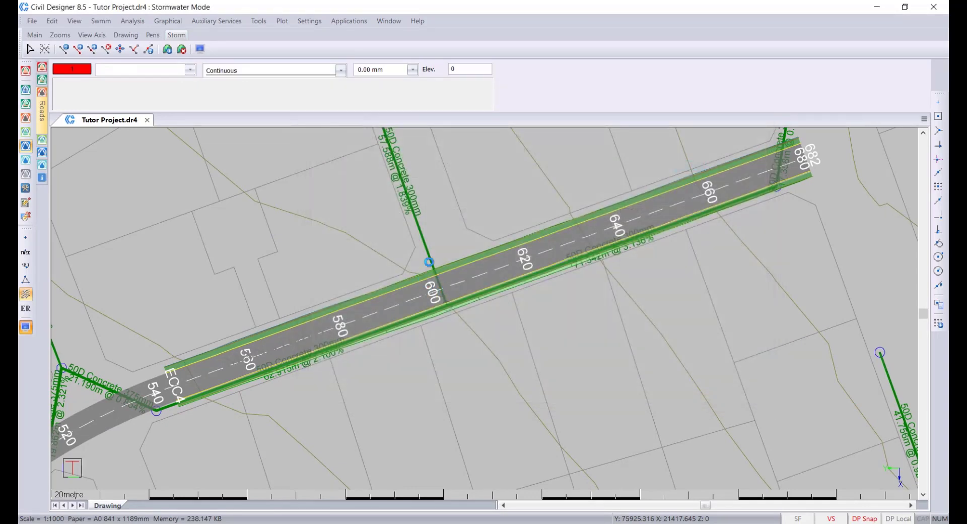
# - Inspect the manhole and its connecting pipes near chainage 600 from below and above the road in Render View, and quit the view
pyautogui.scroll(3, 441, 301)
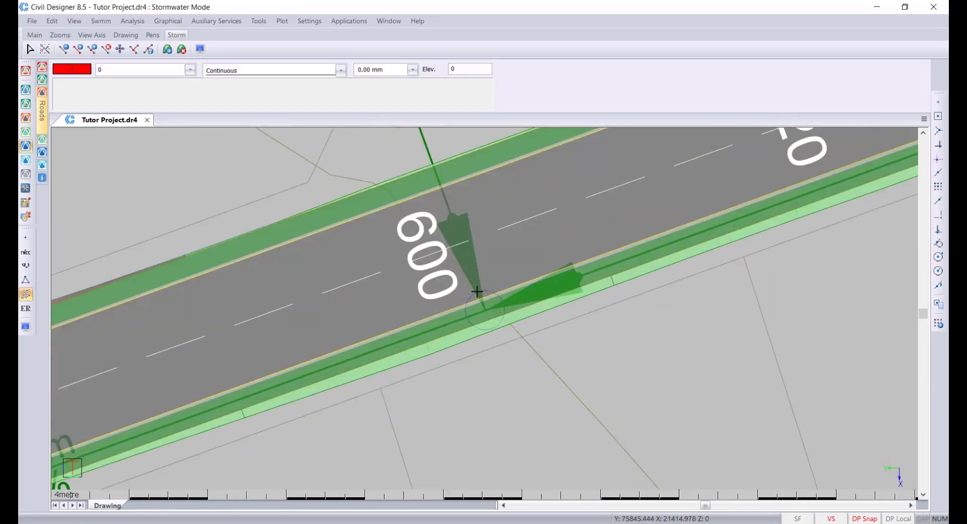
pyautogui.rightClick(452, 256)
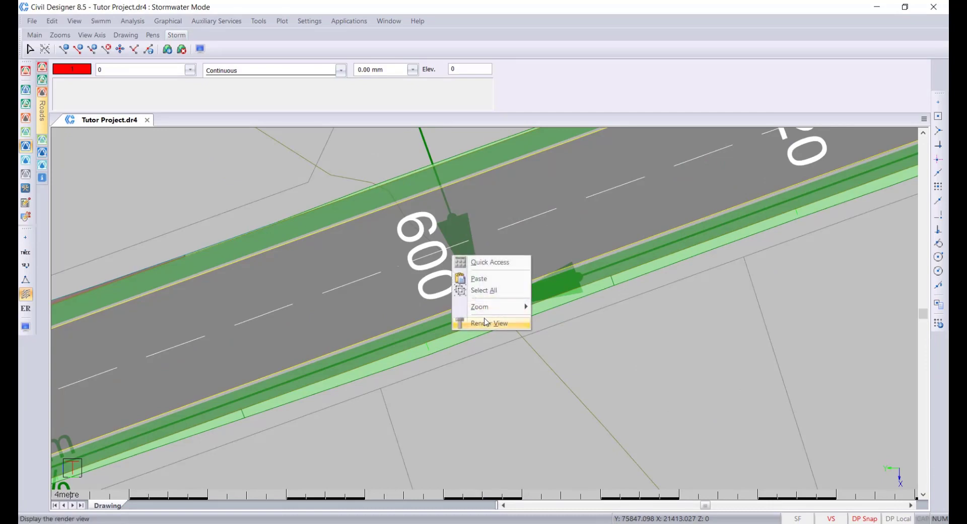
pyautogui.click(488, 326)
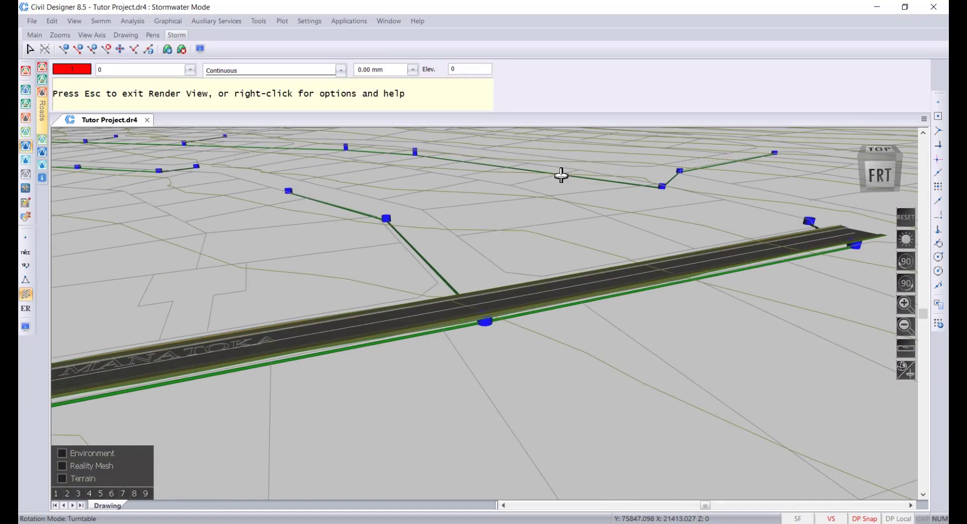
pyautogui.scroll(3, 485, 316)
pyautogui.moveTo(407, 351); pyautogui.dragTo(569, 201)
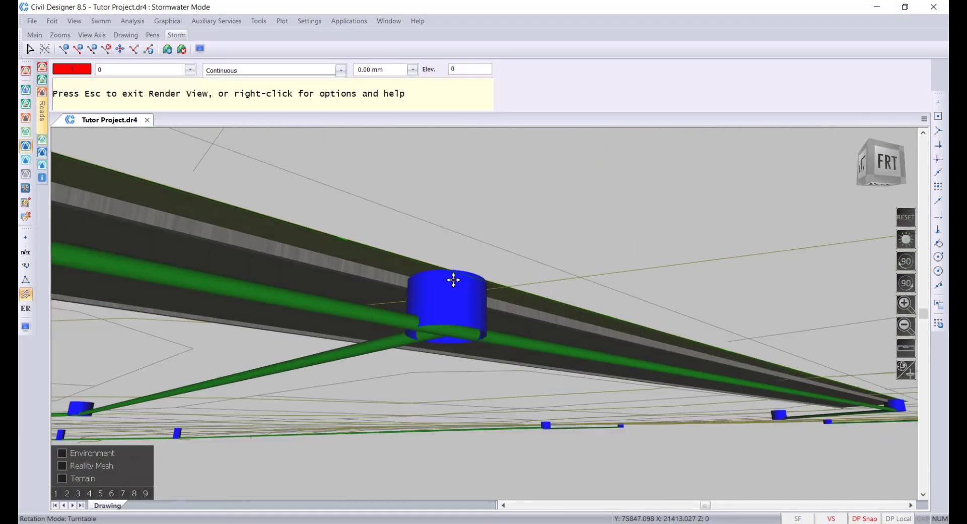
pyautogui.moveTo(320, 281); pyautogui.dragTo(591, 410)
pyautogui.moveTo(537, 303); pyautogui.dragTo(485, 313)
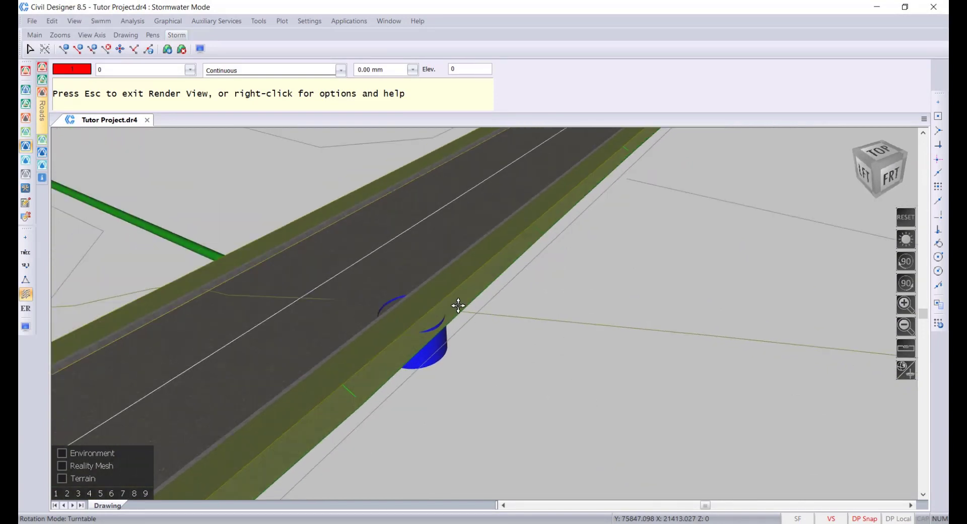
pyautogui.press('Escape')
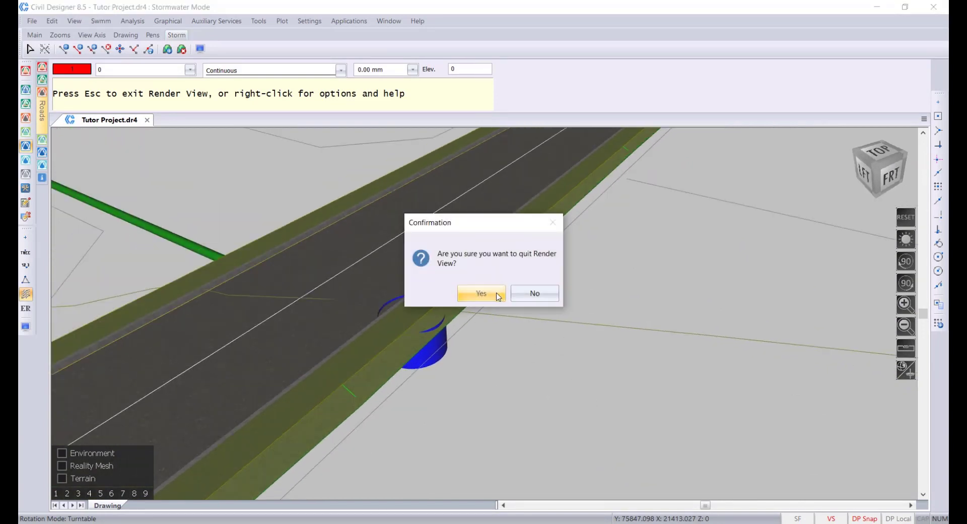
pyautogui.click(481, 293)
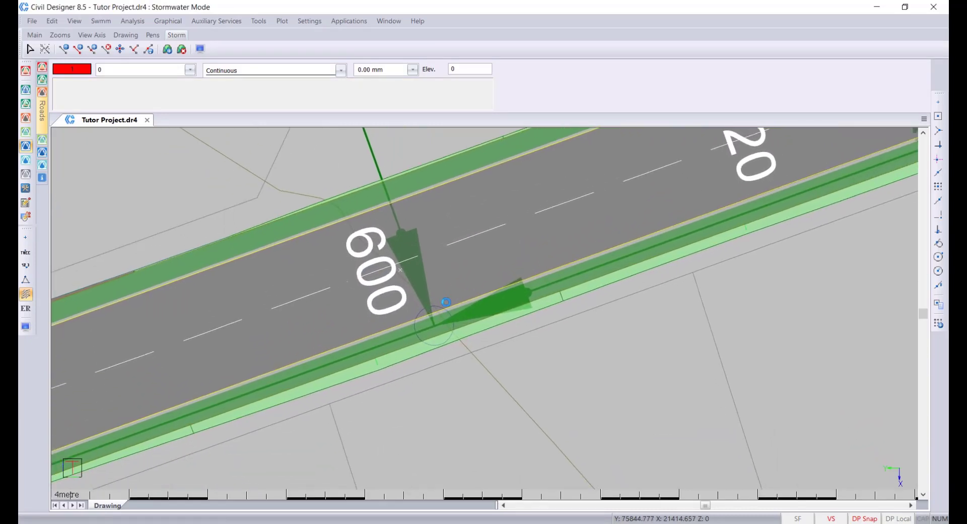
# - Open the stormwater Node Type Table to review the chamber and access dimensions of Node Type 1
pyautogui.scroll(-2, 438, 244)
pyautogui.moveTo(484, 272); pyautogui.dragTo(452, 347, button='middle')
pyautogui.scroll(4, 445, 398)
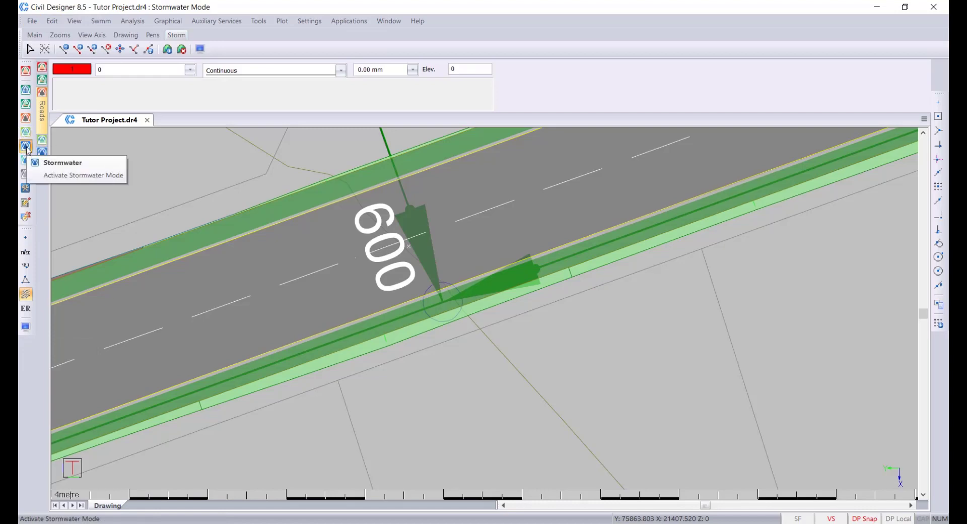
pyautogui.click(51, 20)
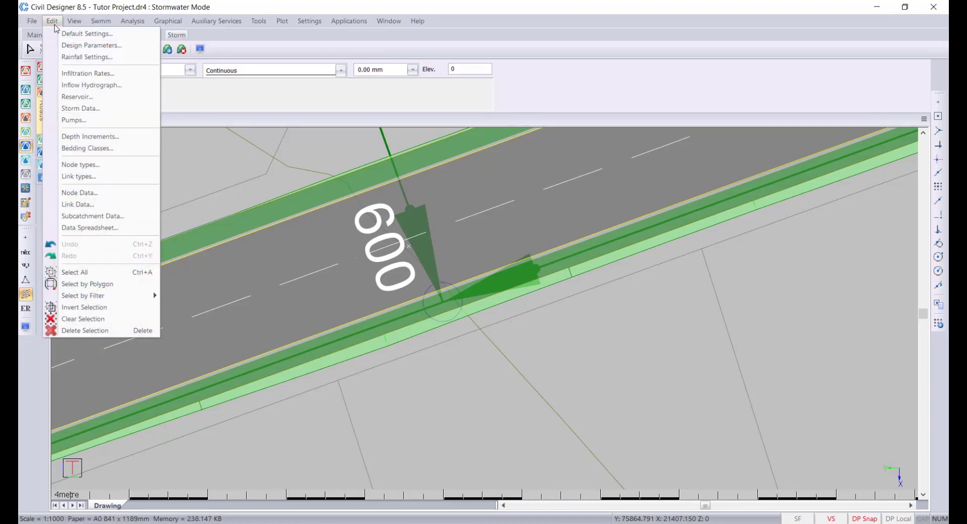
pyautogui.click(129, 170)
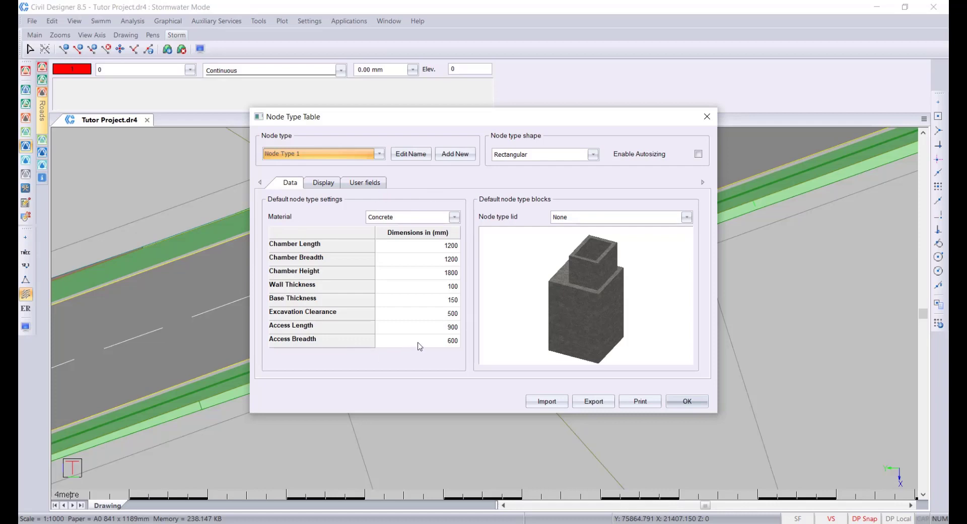
pyautogui.click(409, 217)
pyautogui.click(406, 241)
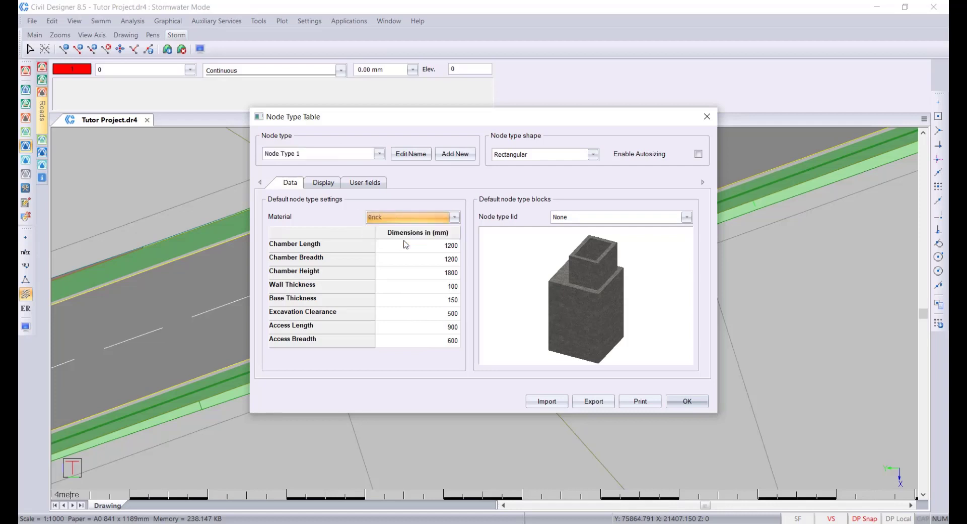
pyautogui.click(408, 217)
pyautogui.click(406, 229)
# - Add two new node types to the table, named Brick Manhole and Precast Conc Rings
pyautogui.click(458, 155)
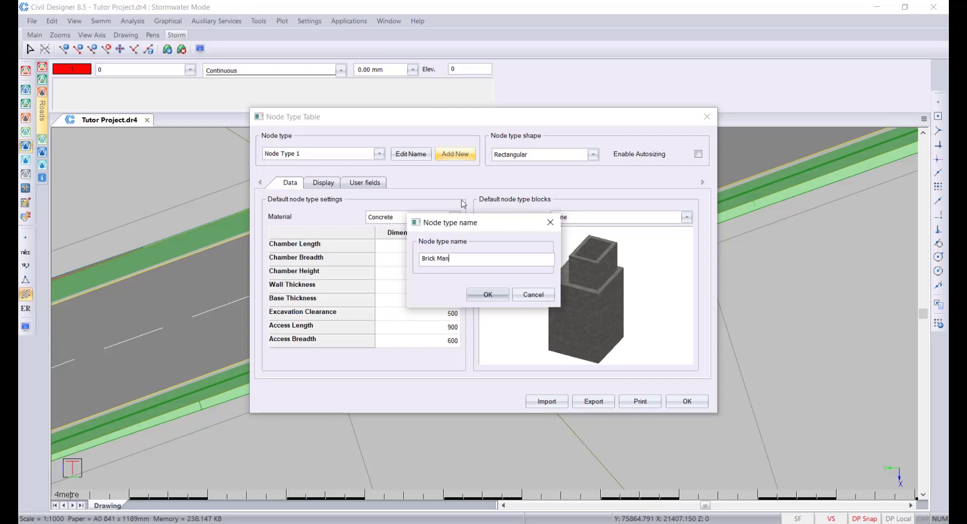
pyautogui.click(488, 295)
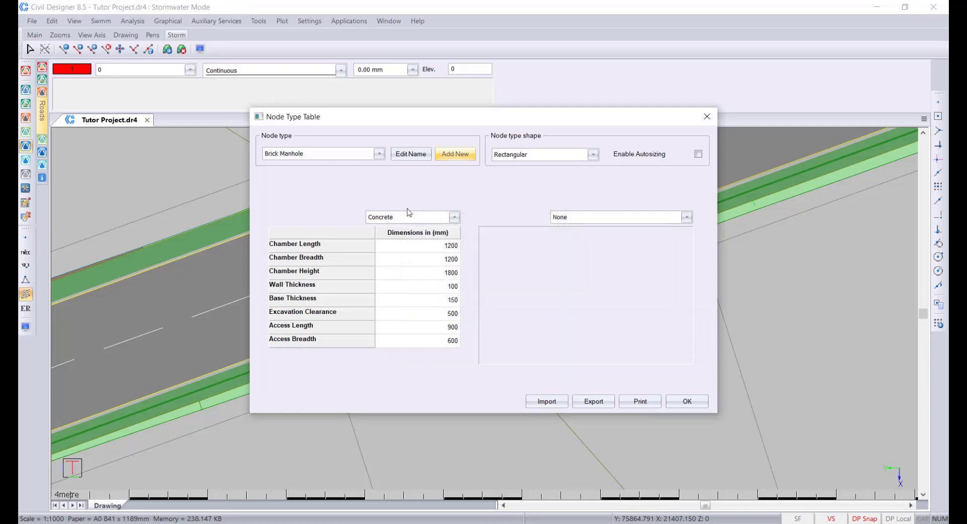
pyautogui.click(455, 156)
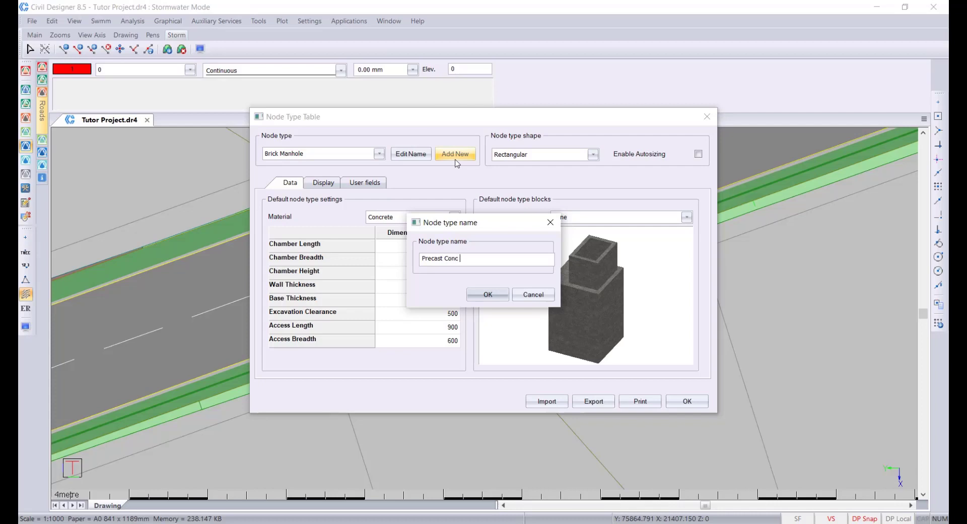
pyautogui.write('Precast Conc Rings')
pyautogui.click(488, 294)
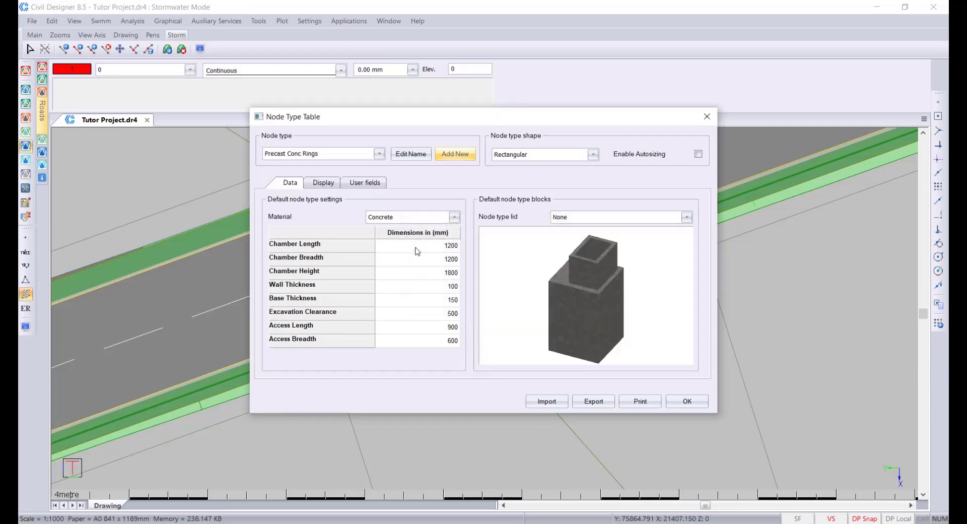
# - Give the Precast Conc Rings node type a Round shape, Concrete material and the CatchpitTopSlab1 lid
pyautogui.click(526, 158)
pyautogui.click(522, 172)
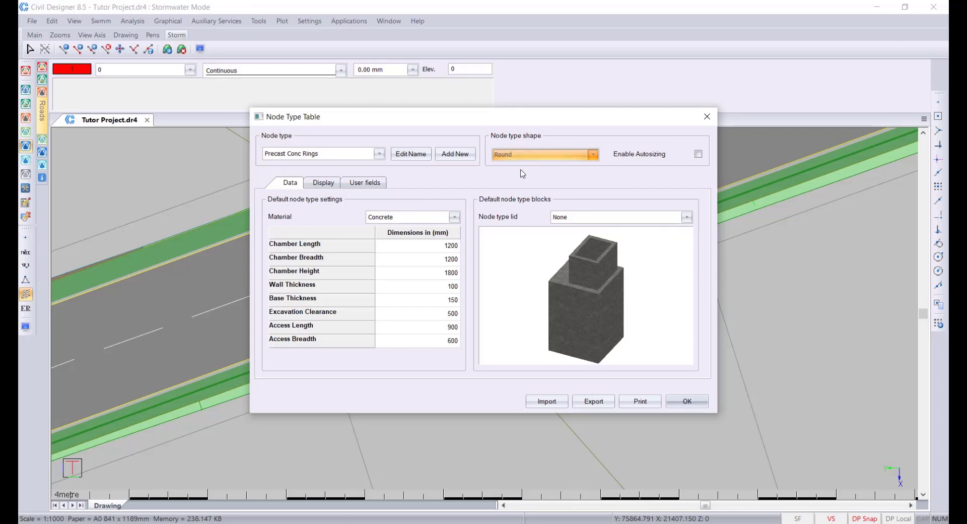
pyautogui.click(387, 218)
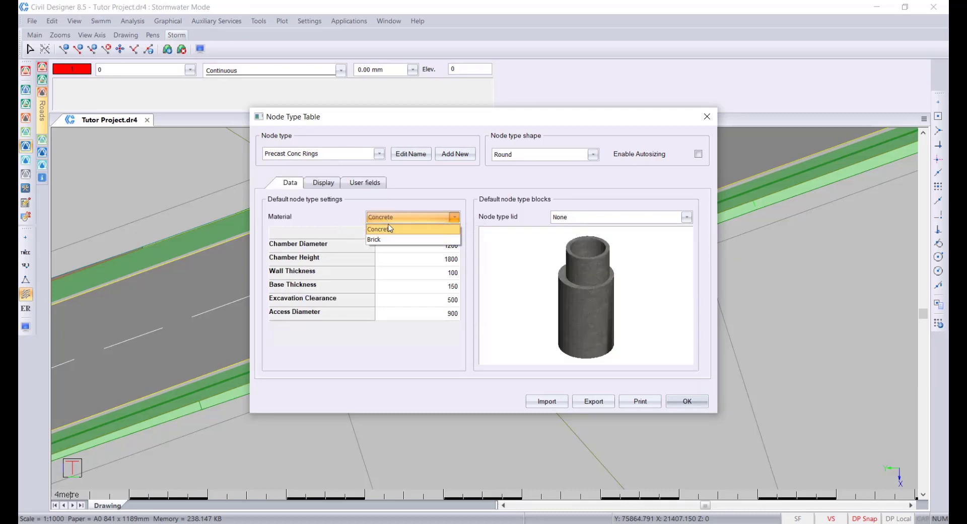
pyautogui.click(390, 228)
pyautogui.click(635, 216)
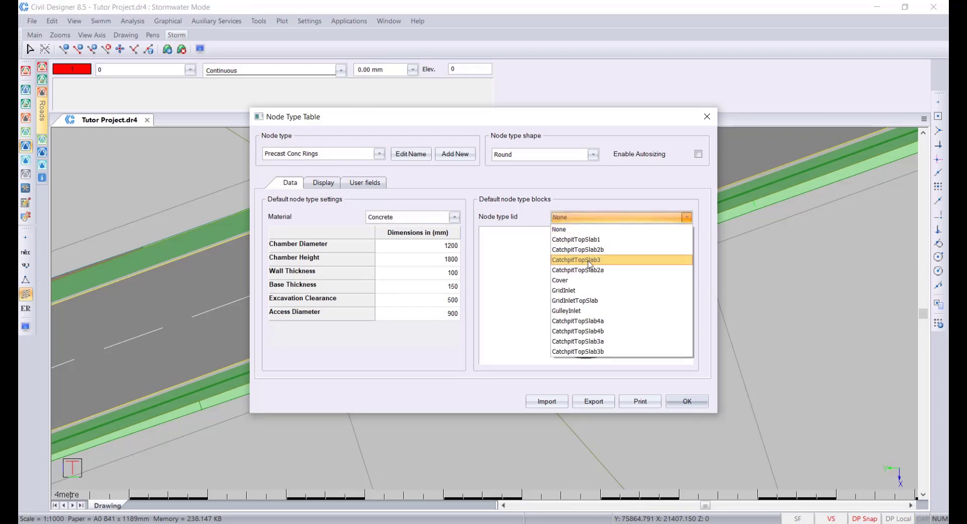
pyautogui.click(584, 239)
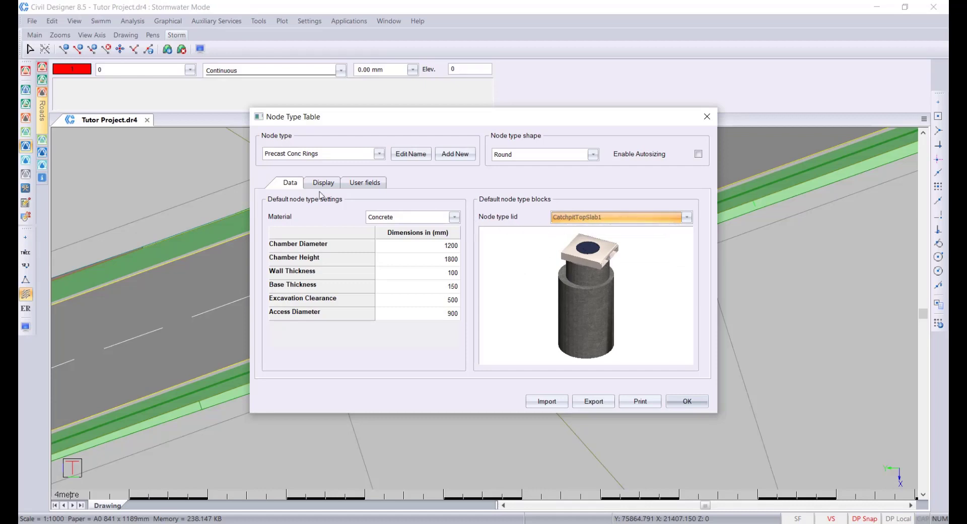
# - Set both the access length and access breadth of the Brick Manhole node type to 1000 mm
pyautogui.click(312, 154)
pyautogui.click(309, 176)
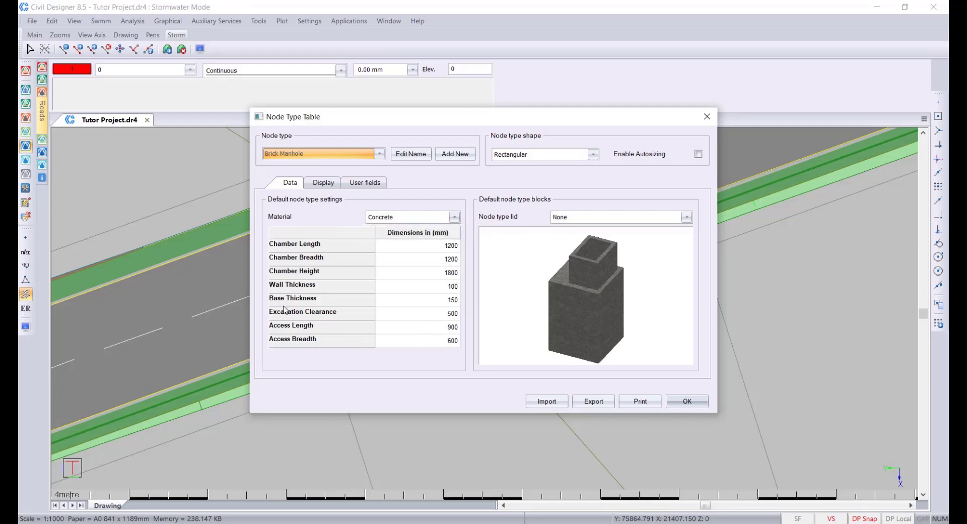
pyautogui.click(434, 274)
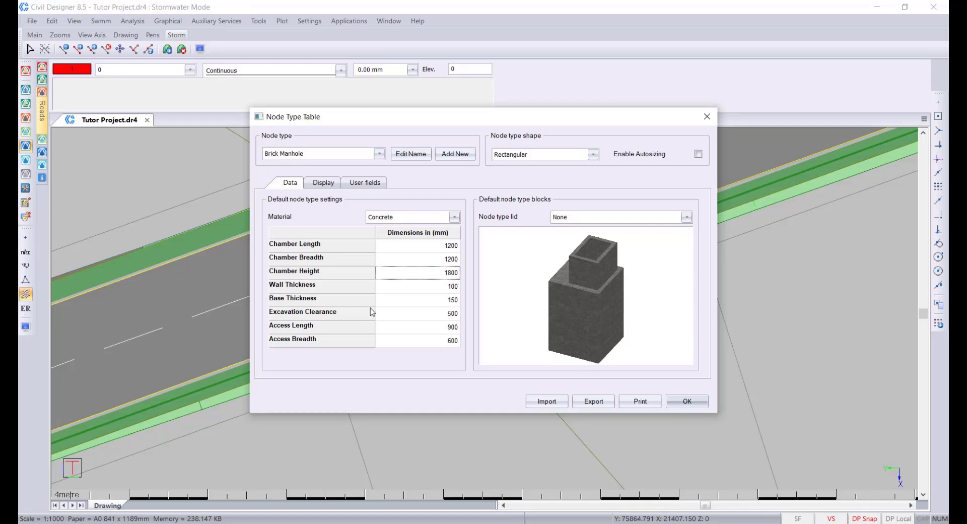
pyautogui.click(445, 330)
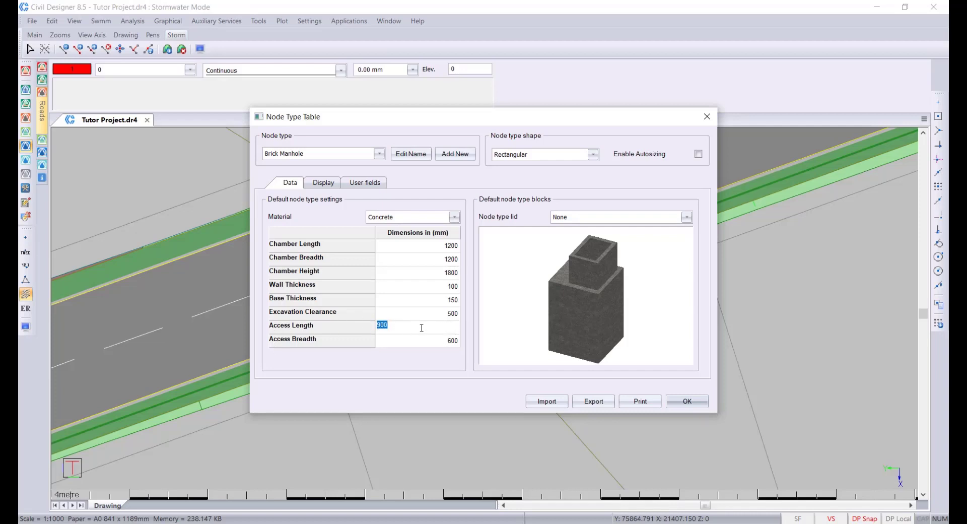
pyautogui.write('4')
pyautogui.click(443, 346)
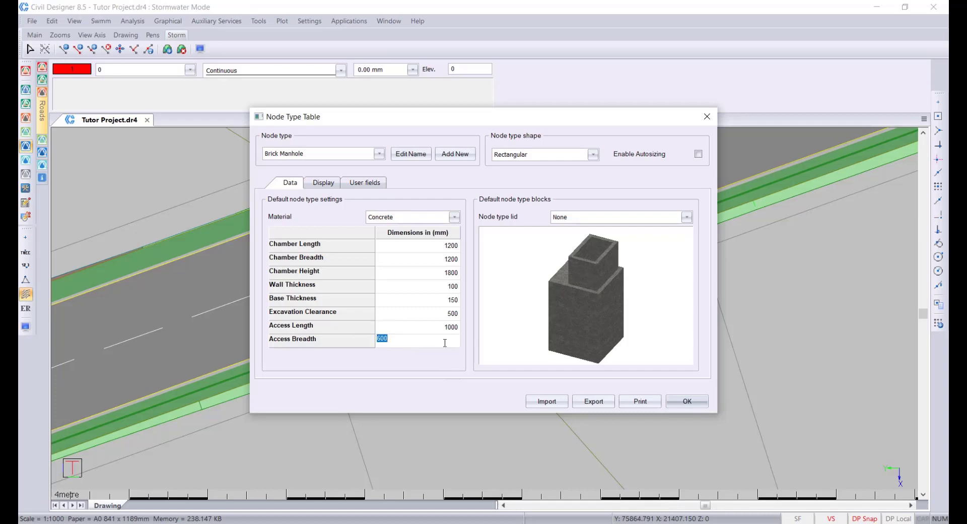
pyautogui.write('10')
pyautogui.press('Tab')
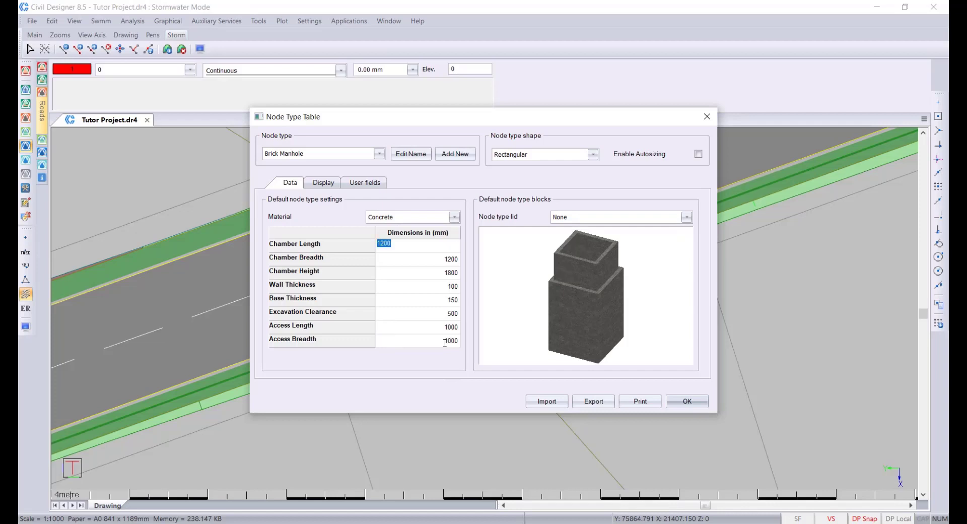
pyautogui.click(451, 327)
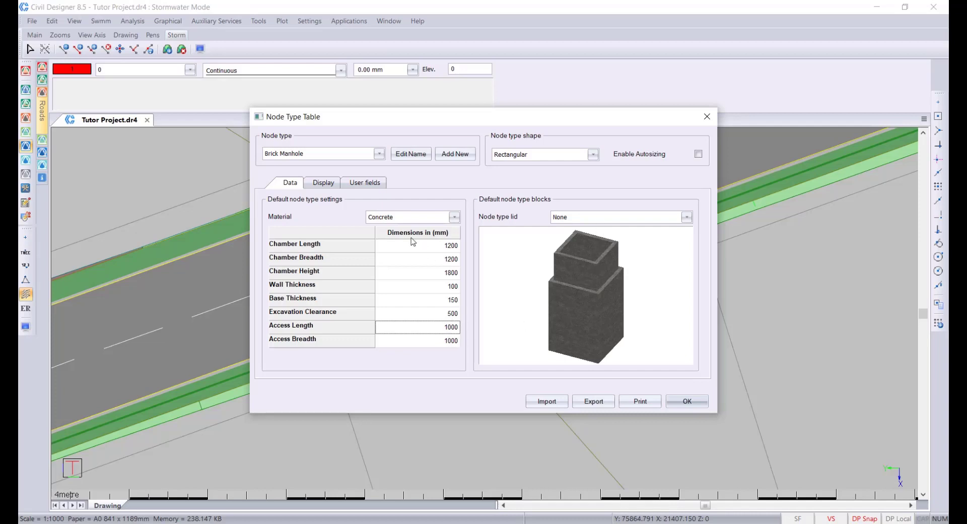
# - Change the Brick Manhole material to Brick and set its access length and access breadth to 800 mm
pyautogui.click(396, 217)
pyautogui.click(390, 245)
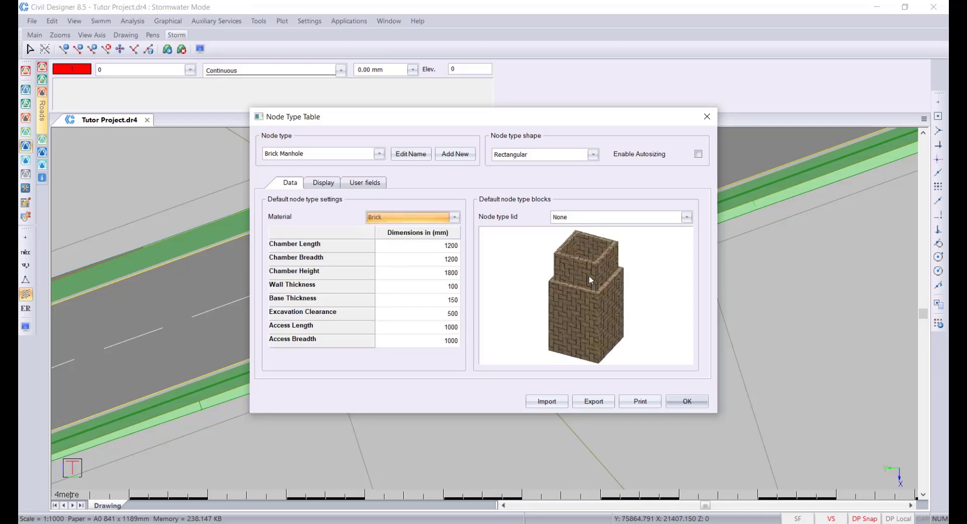
pyautogui.click(452, 330)
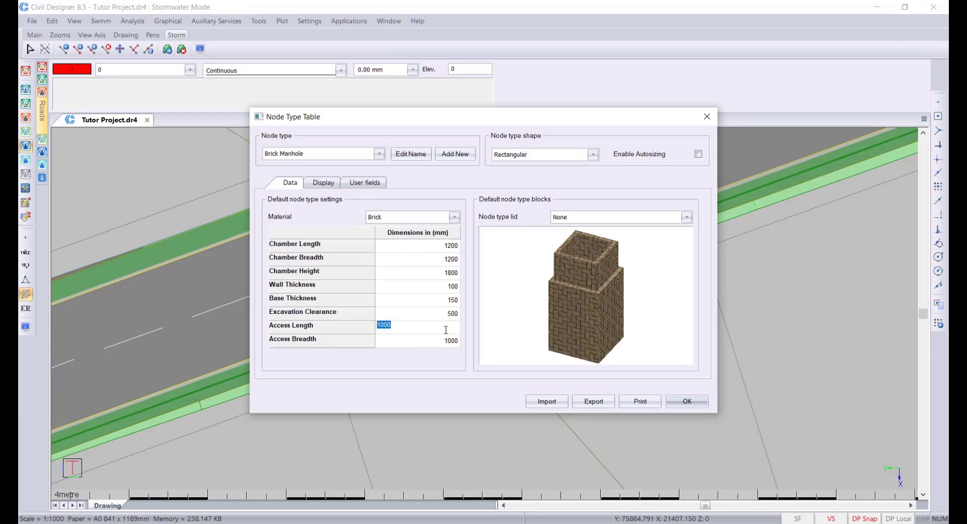
pyautogui.write('800')
pyautogui.click(449, 342)
pyautogui.write('800')
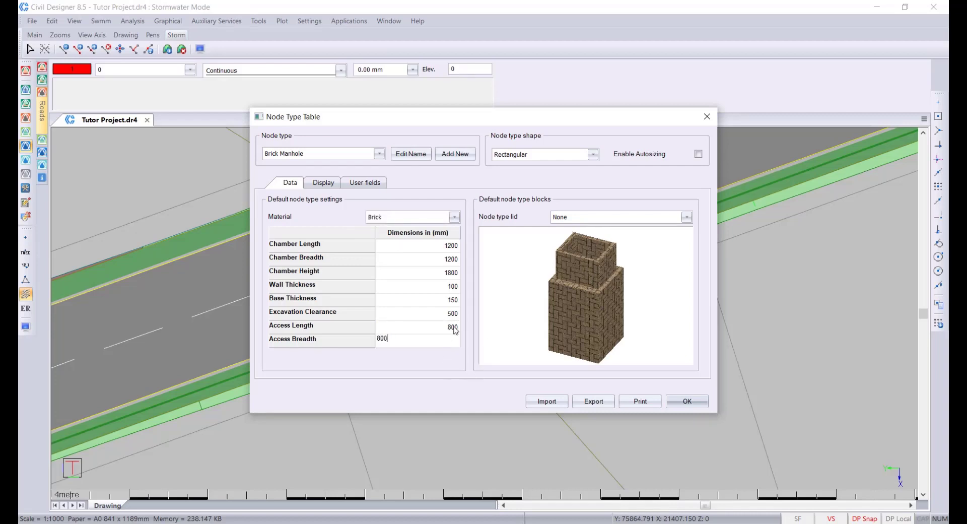
pyautogui.click(454, 328)
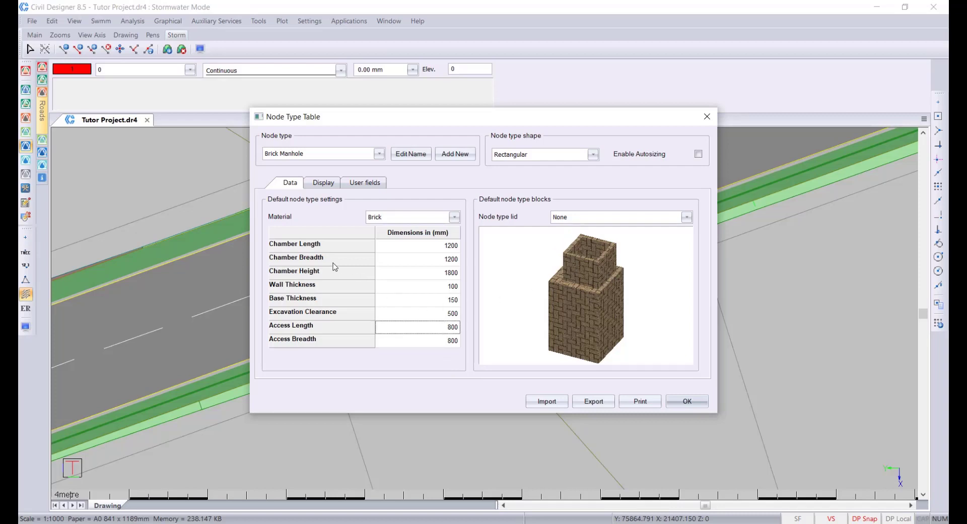
# - Enable autosizing for Brick Manhole and review the chamber settings for the 375-450 pipe diameter range
pyautogui.click(698, 154)
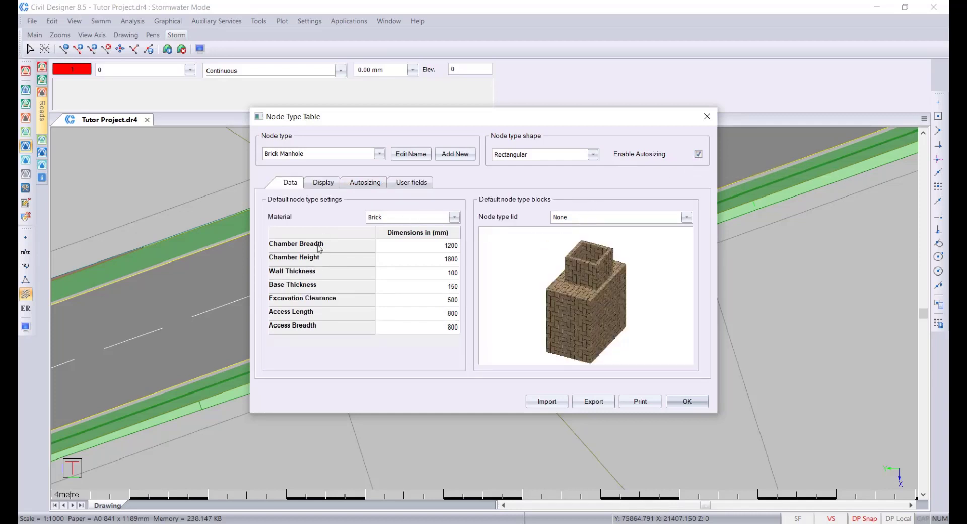
pyautogui.click(359, 185)
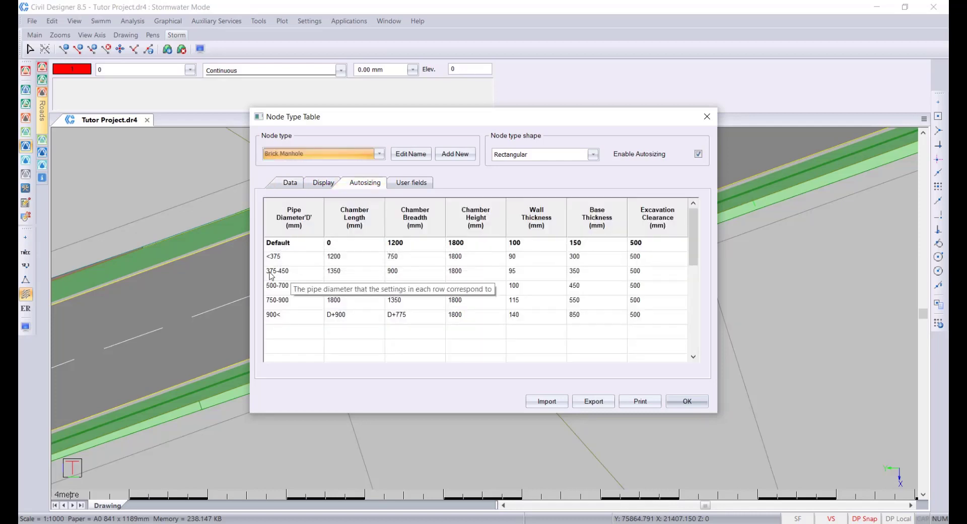
pyautogui.click(292, 274)
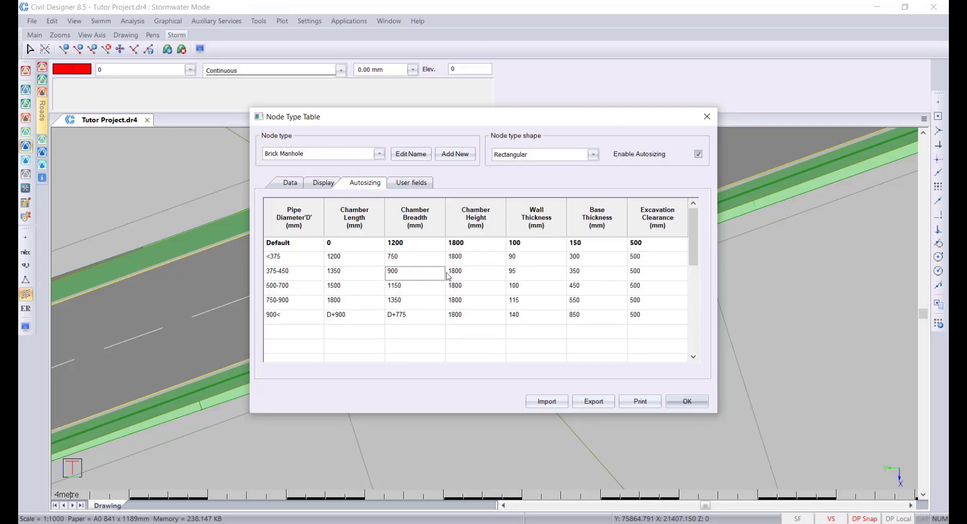
pyautogui.click(534, 270)
pyautogui.click(607, 271)
pyautogui.click(645, 270)
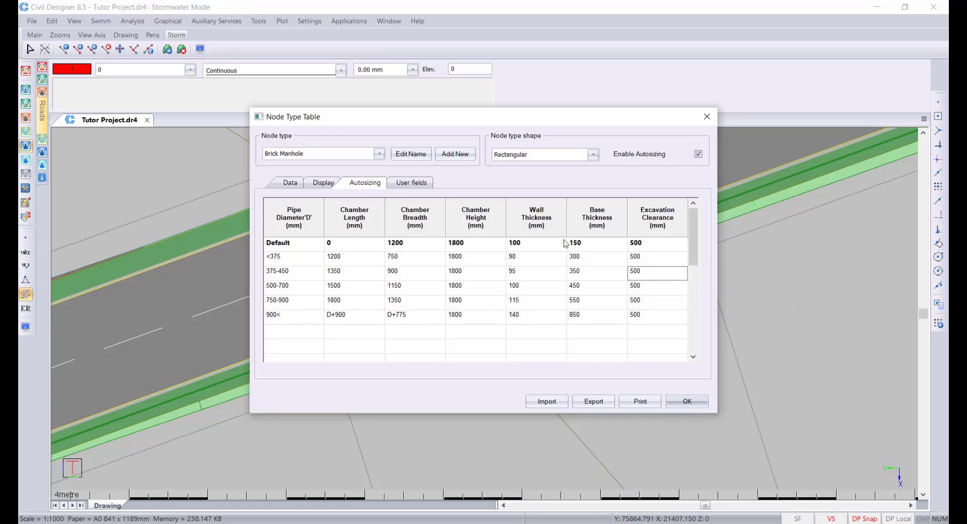
# - Select all filled rows of the autosizing table and examine the available row and table editing options
pyautogui.rightClick(305, 246)
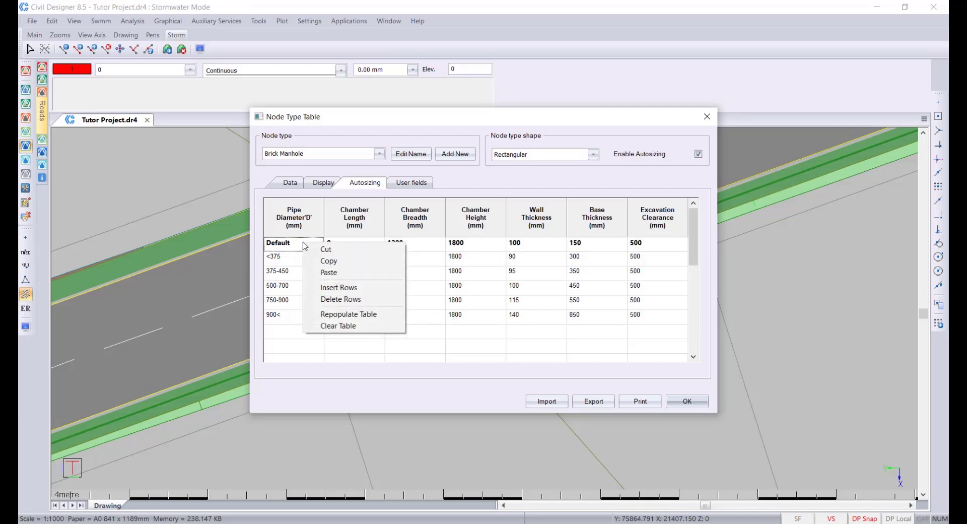
pyautogui.click(290, 248)
pyautogui.moveTo(286, 248); pyautogui.dragTo(651, 315)
pyautogui.rightClick(651, 308)
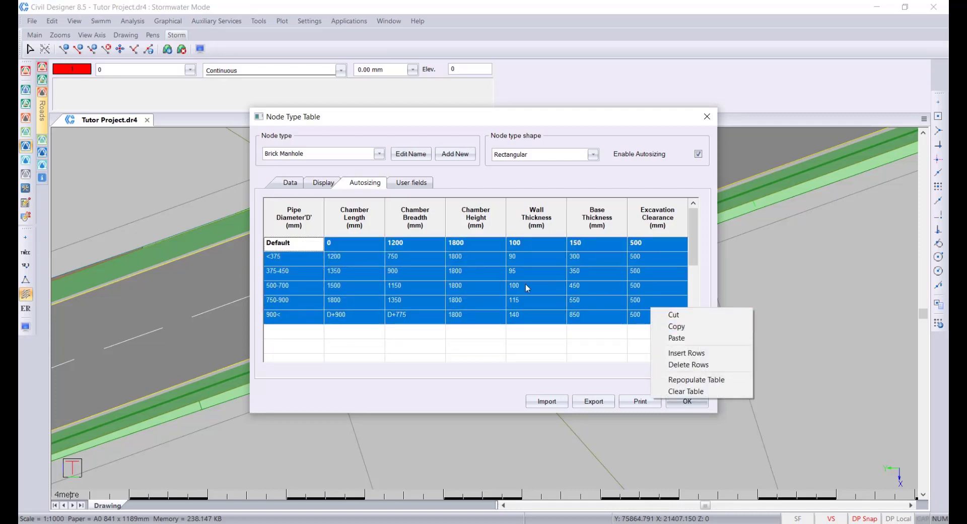
pyautogui.click(485, 285)
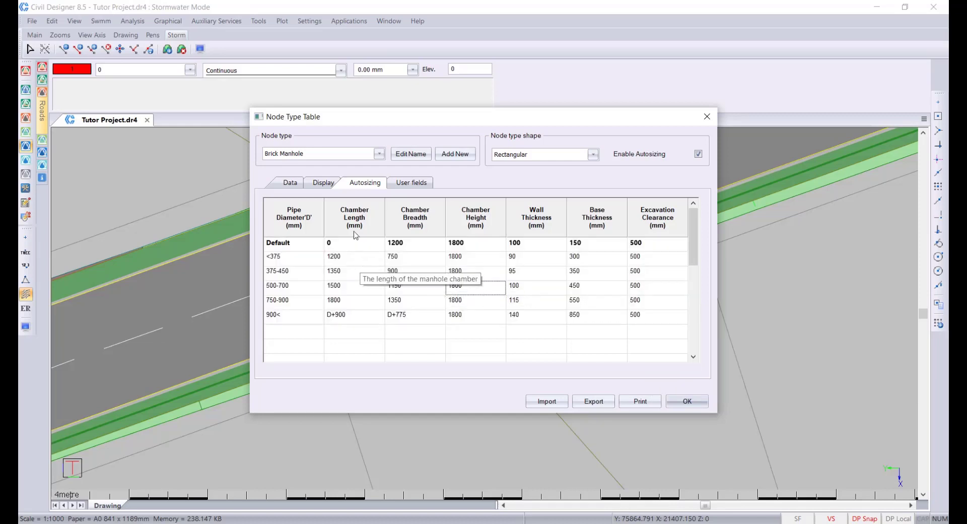
# - Print the Brick Manhole data with PDF Report Writer to Node Type Data.pdf in the Nov WebX folder
pyautogui.click(646, 403)
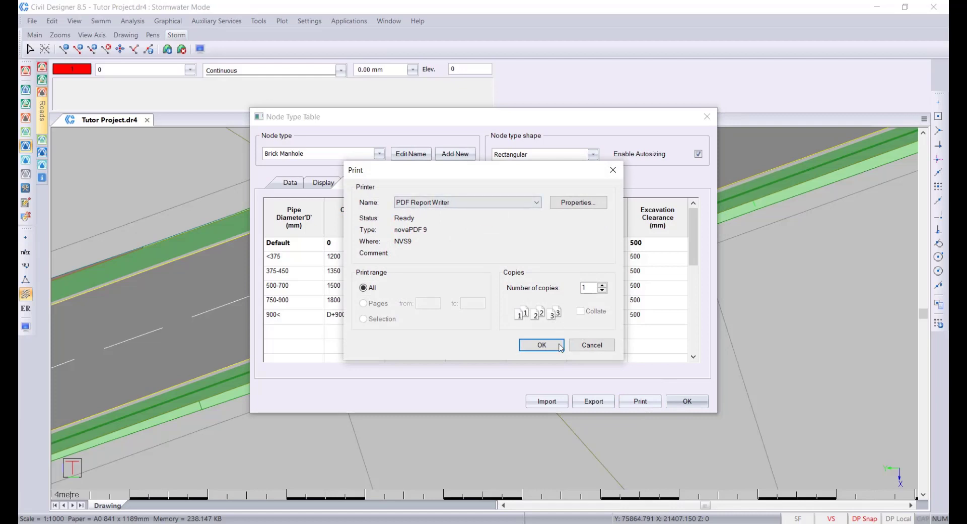
pyautogui.click(539, 345)
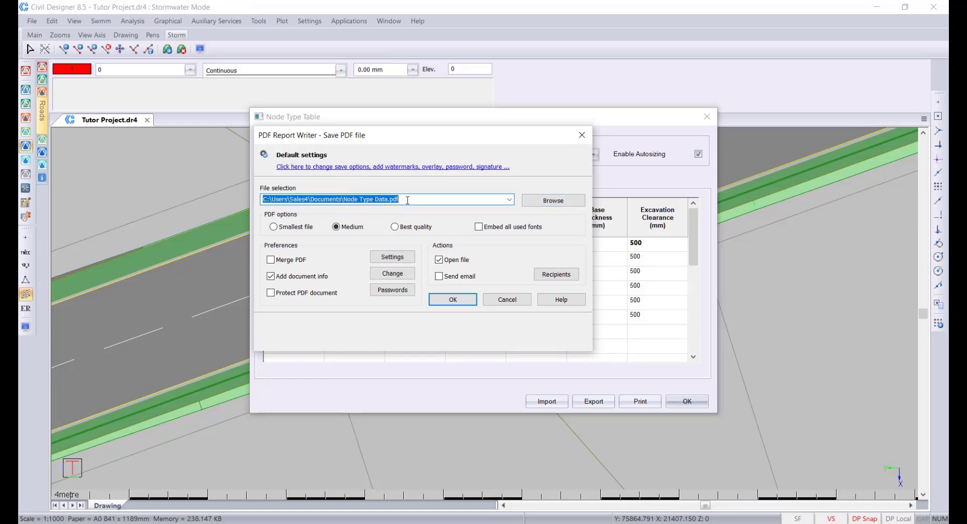
pyautogui.click(553, 200)
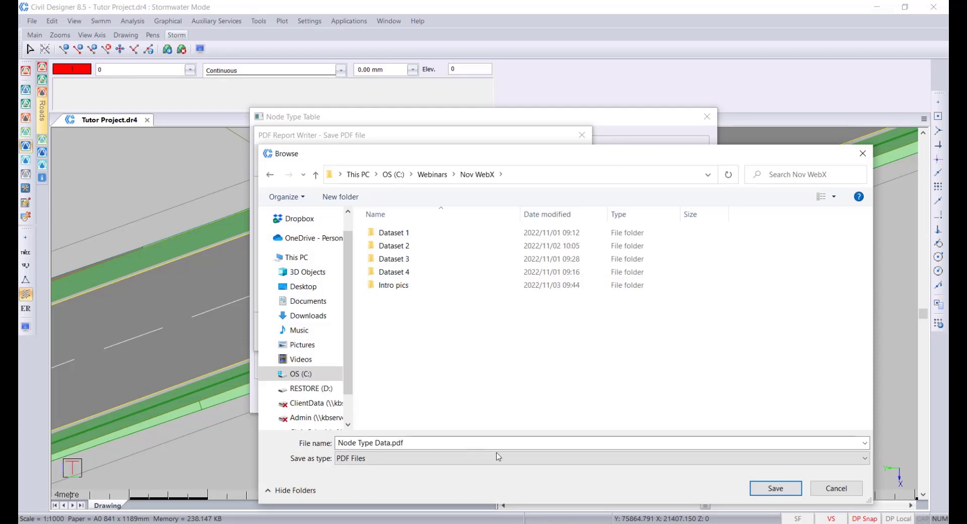
pyautogui.click(786, 491)
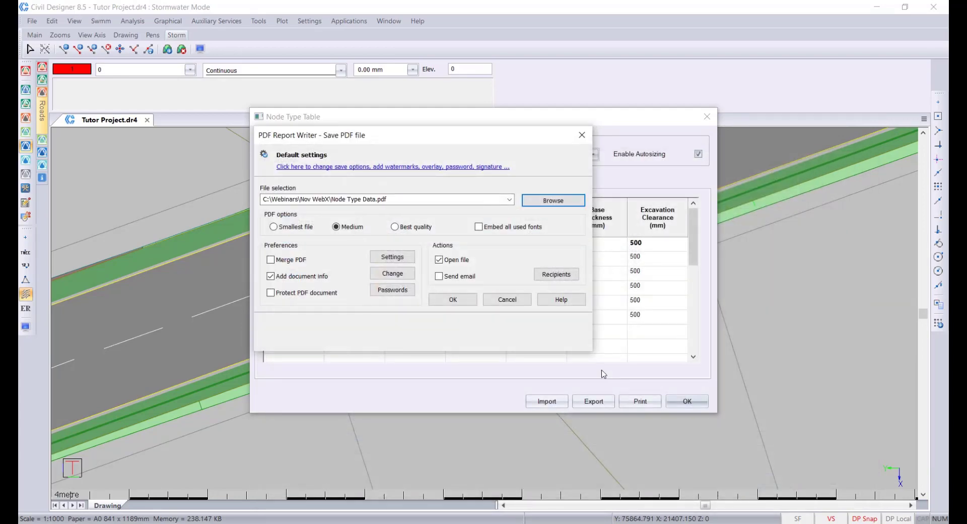
pyautogui.click(460, 300)
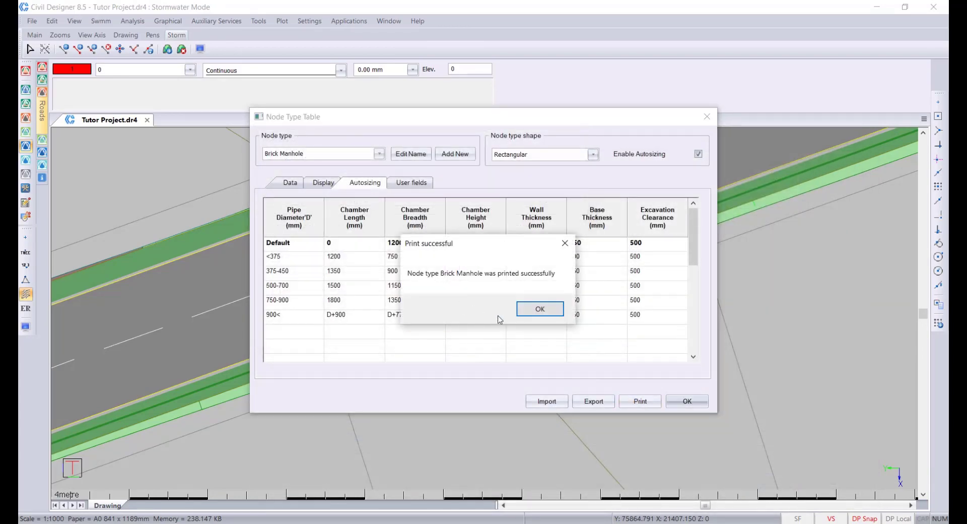
pyautogui.click(538, 309)
# - View the printed Node Type Data PDF full screen in the browser and return to the Node Type Table
pyautogui.moveTo(926, 112)
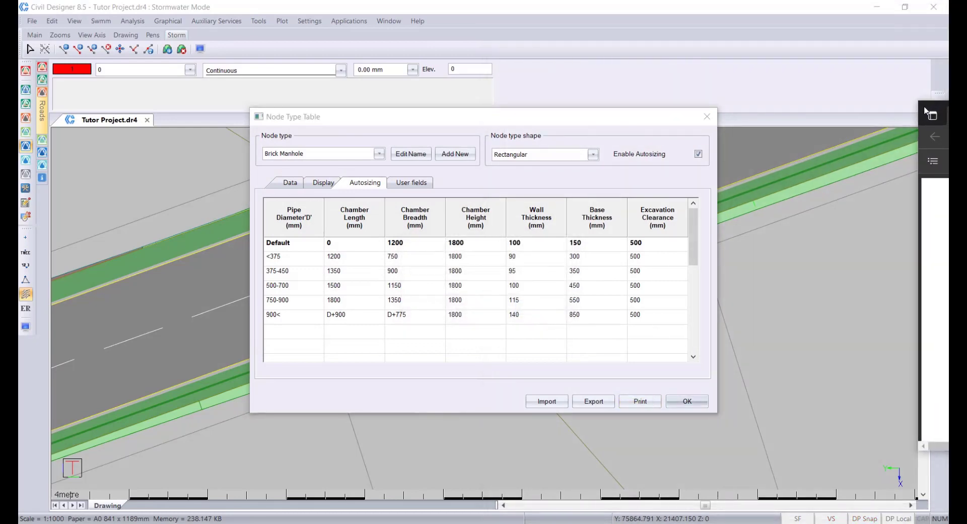
pyautogui.moveTo(926, 111); pyautogui.dragTo(297, 1)
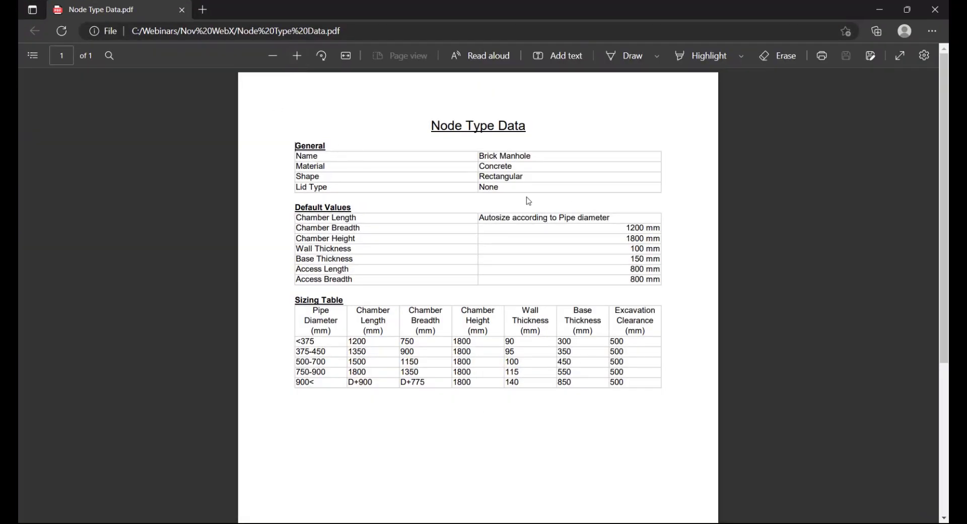
pyautogui.click(879, 13)
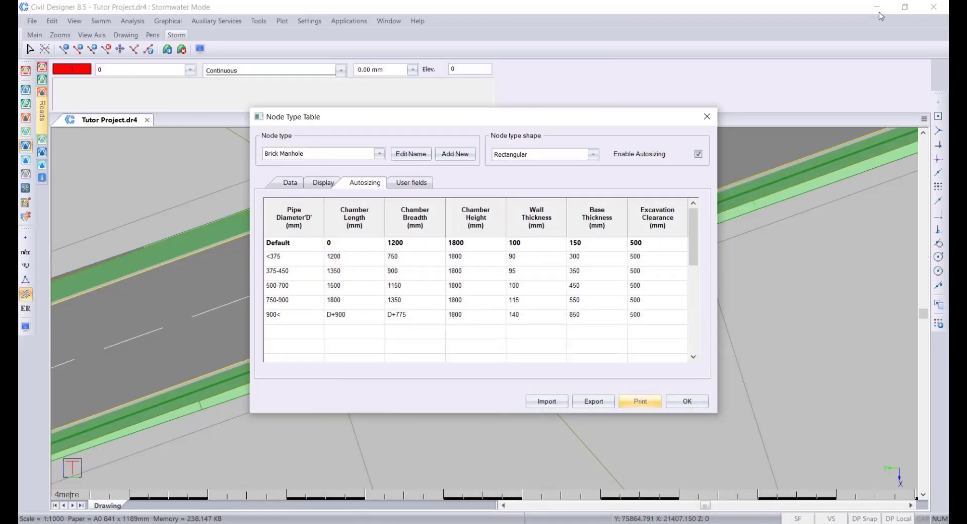
# - Try the SWMM Divider, Square Manhole and Outlet display symbols for Brick Manhole, and reset the symbol to None
pyautogui.click(325, 184)
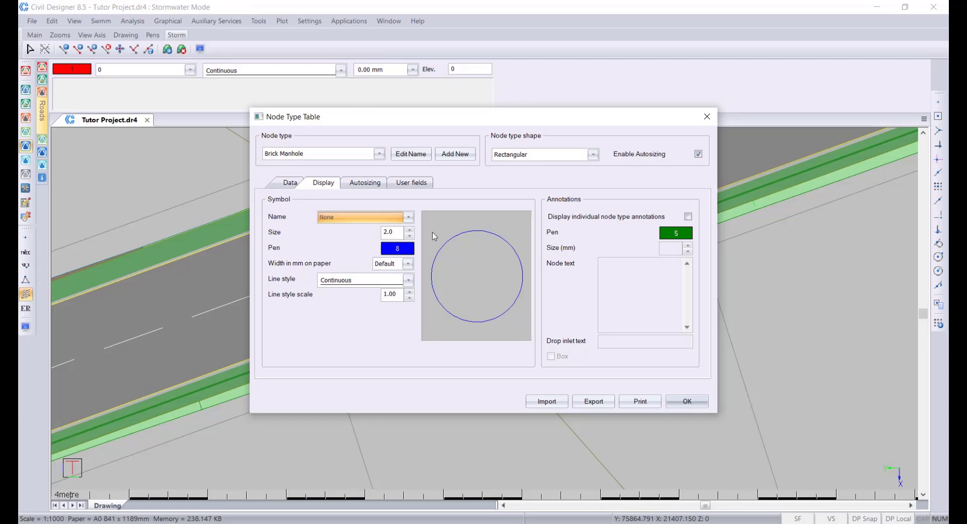
pyautogui.click(343, 215)
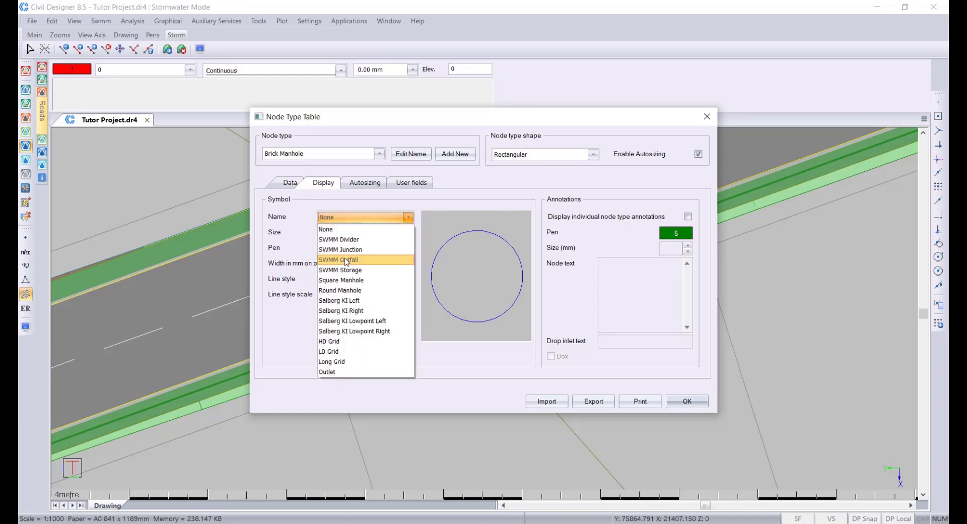
pyautogui.click(356, 240)
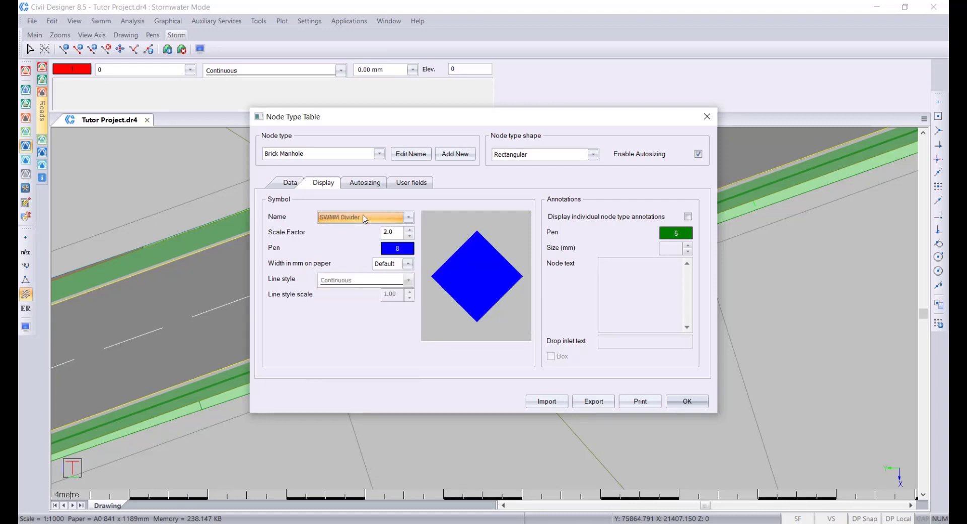
pyautogui.click(365, 218)
pyautogui.click(357, 253)
pyautogui.click(355, 222)
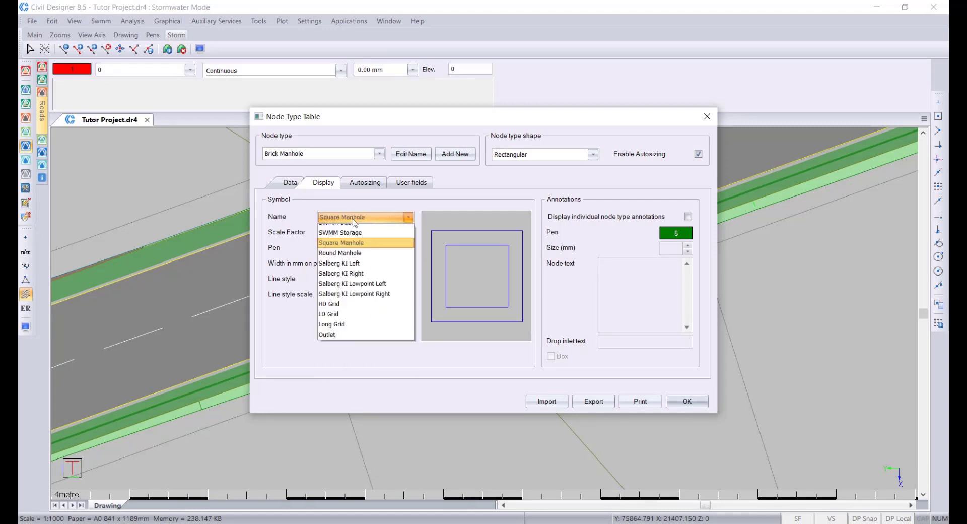
pyautogui.click(344, 374)
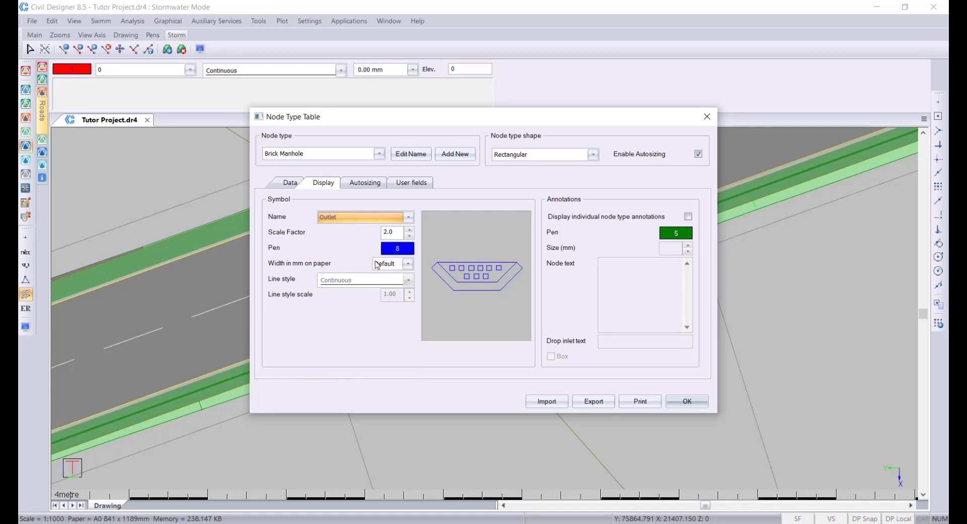
pyautogui.click(396, 217)
pyautogui.click(348, 225)
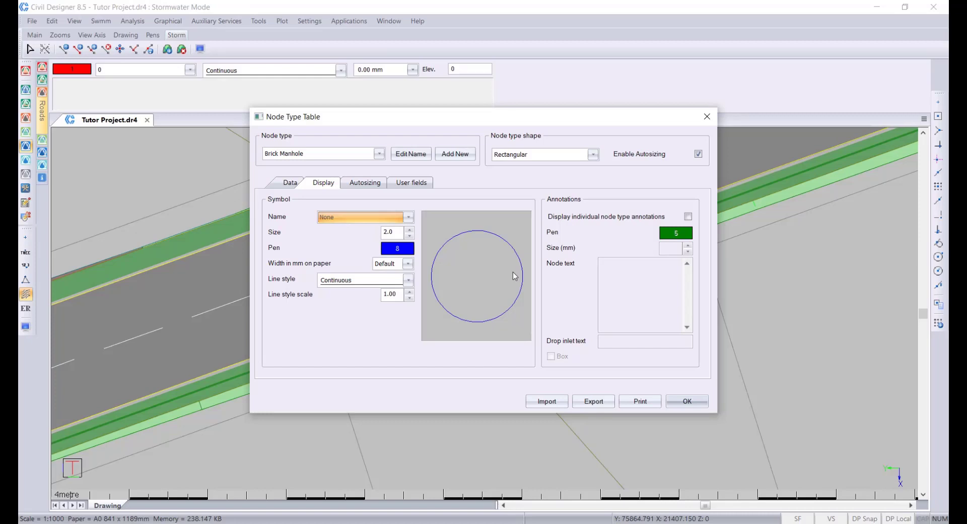
# - Save the node types and close the Node Type Table
pyautogui.click(706, 404)
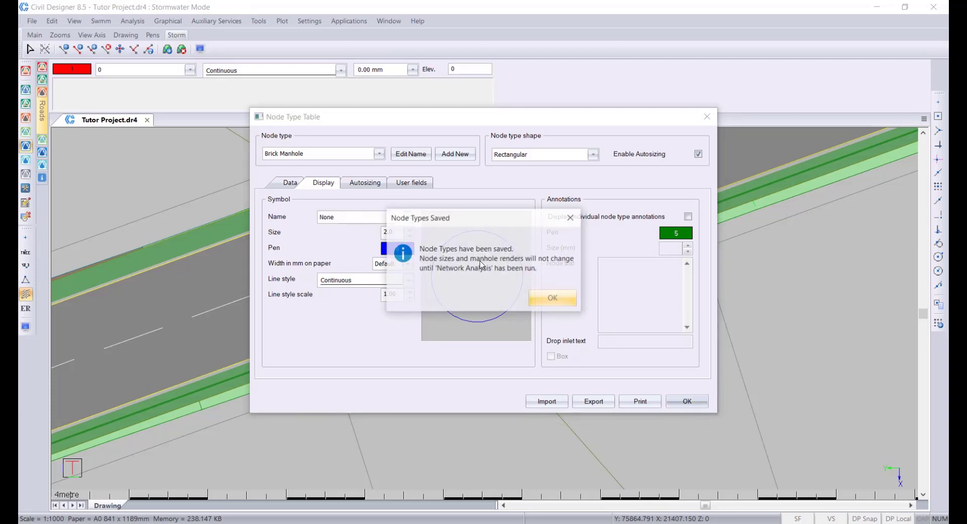
pyautogui.click(544, 304)
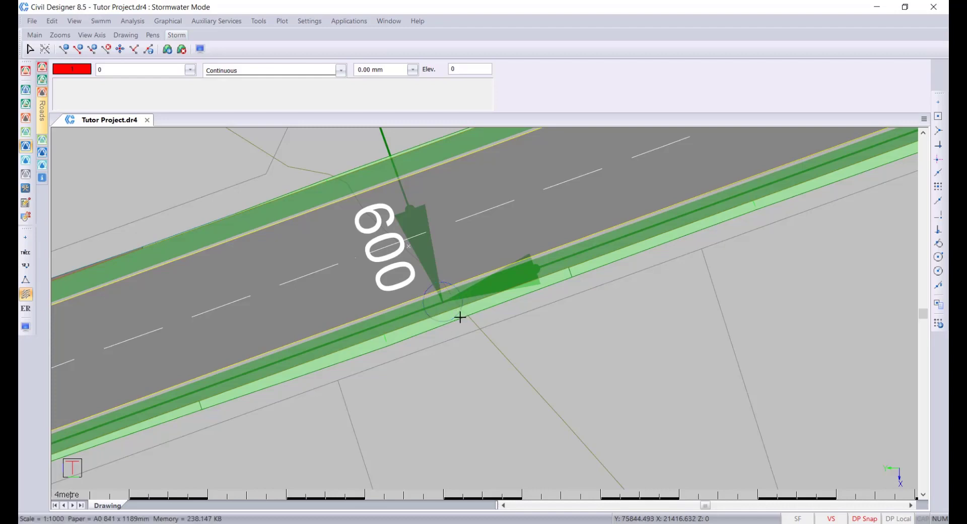
# - Turn on the display of storm entities as 3D entities in the storm display settings
pyautogui.click(26, 326)
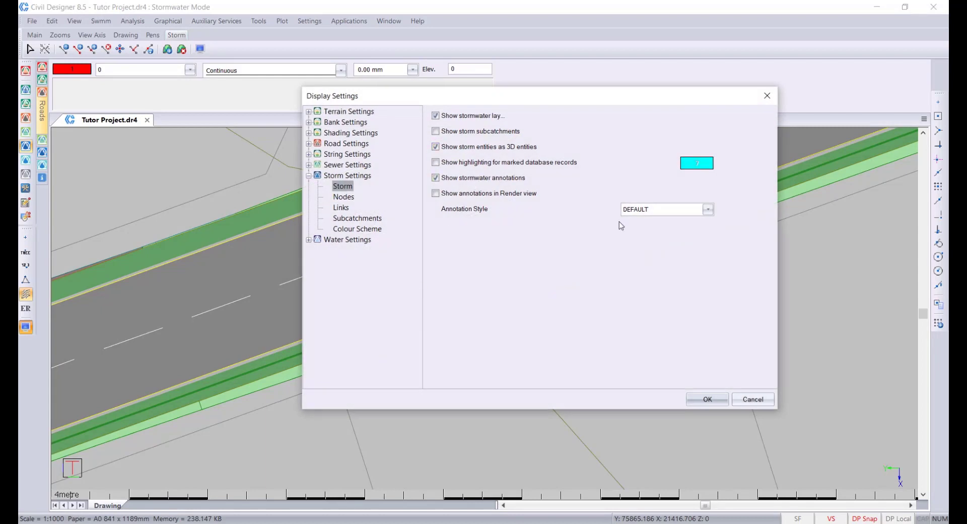
pyautogui.click(706, 398)
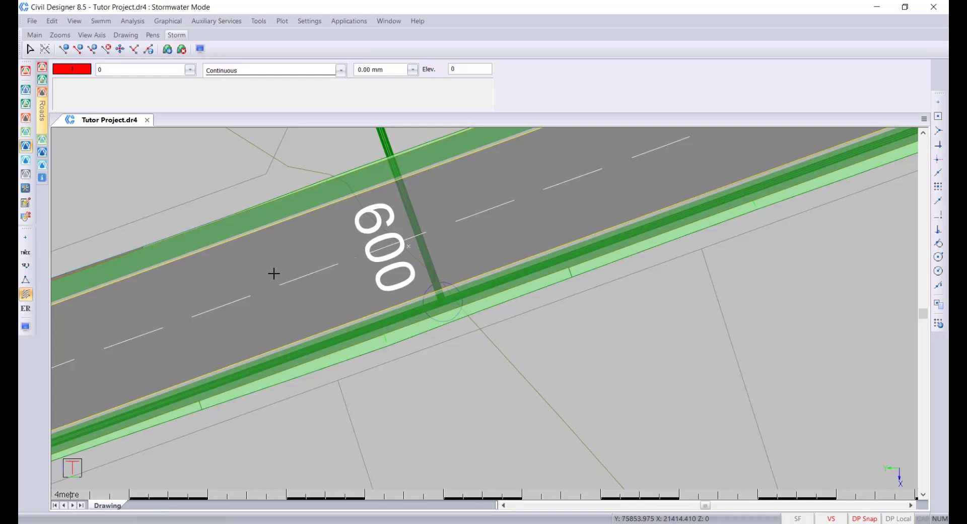
pyautogui.moveTo(416, 347); pyautogui.dragTo(405, 387, button='middle')
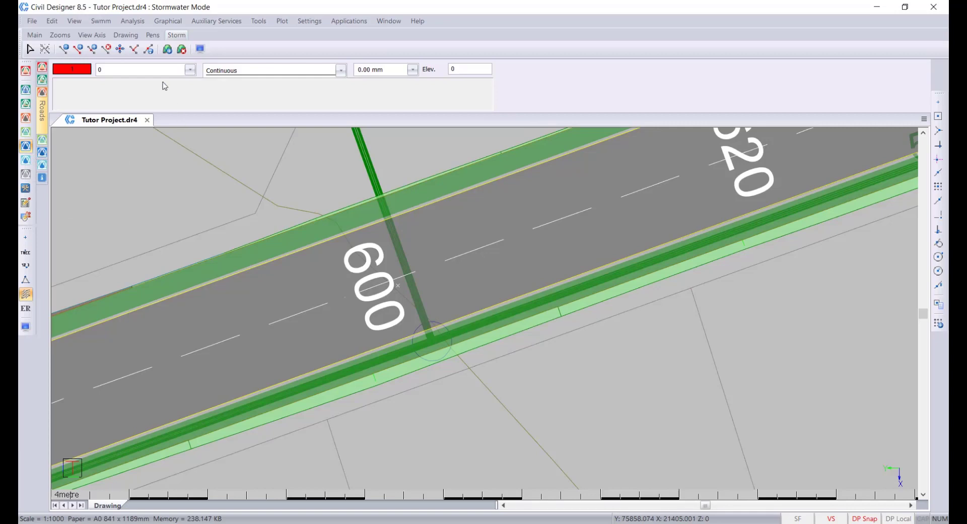
# - Mark all stormwater nodes and links in the network
pyautogui.click(168, 20)
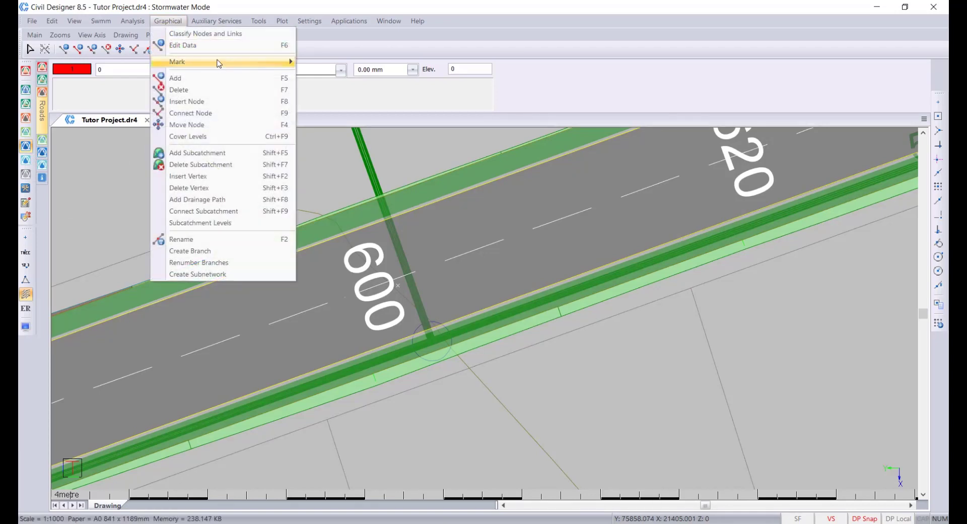
pyautogui.moveTo(220, 63)
pyautogui.click(354, 96)
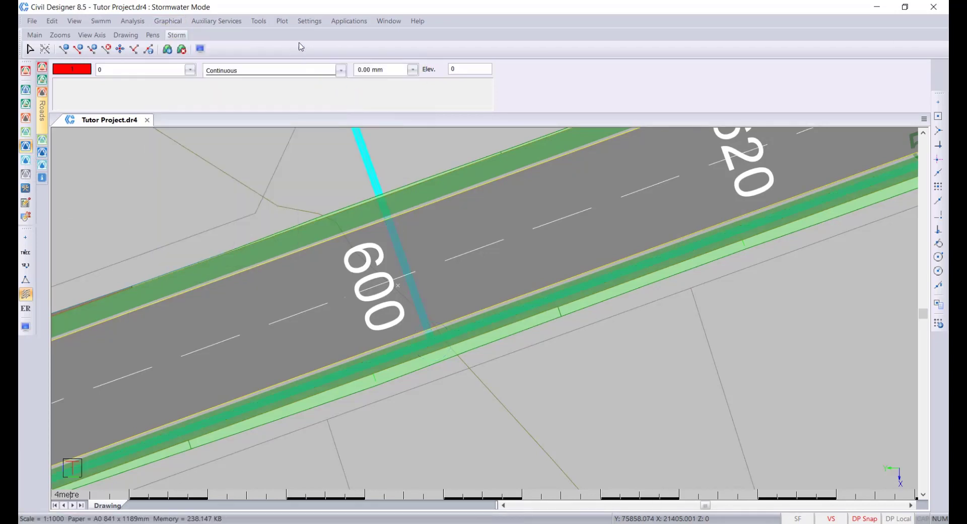
# - Examine the manhole types that can be assigned to the marked nodes in Set Parameters, and cancel without applying any
pyautogui.click(264, 24)
pyautogui.click(278, 34)
pyautogui.click(401, 202)
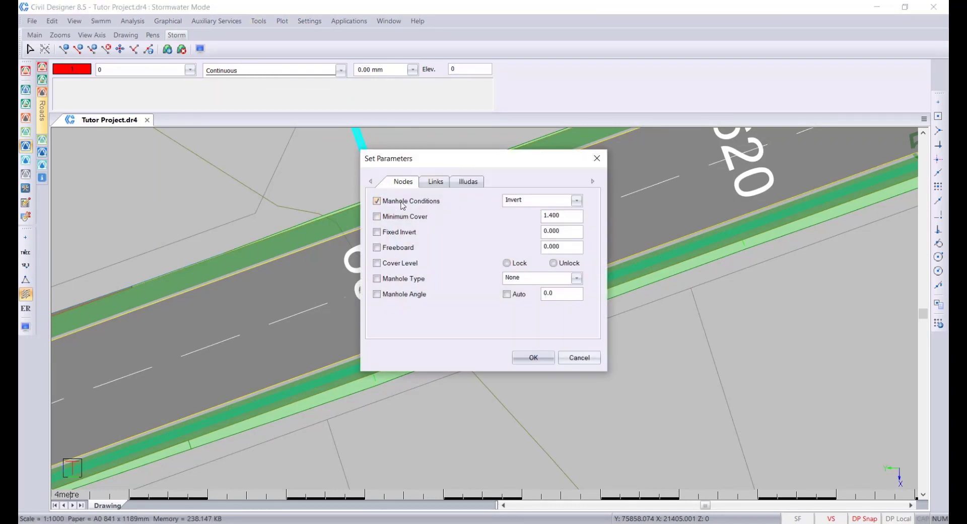
pyautogui.click(396, 278)
pyautogui.click(579, 278)
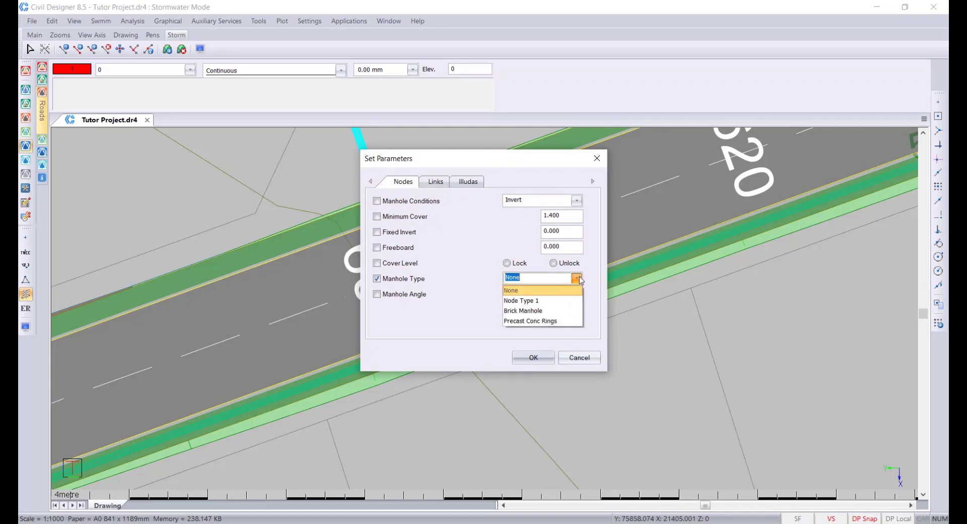
pyautogui.click(599, 323)
pyautogui.click(585, 357)
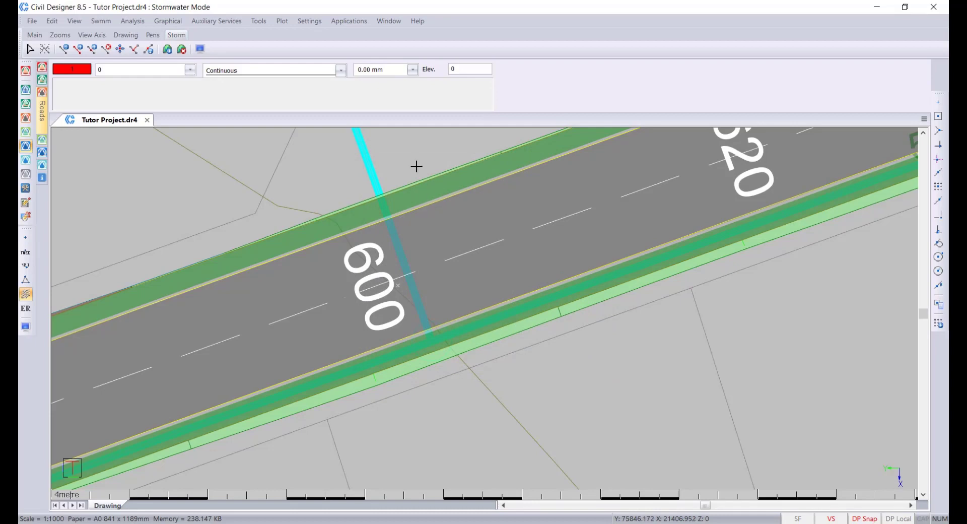
# - Clear the marking from all stormwater nodes and links
pyautogui.click(168, 21)
pyautogui.moveTo(207, 66)
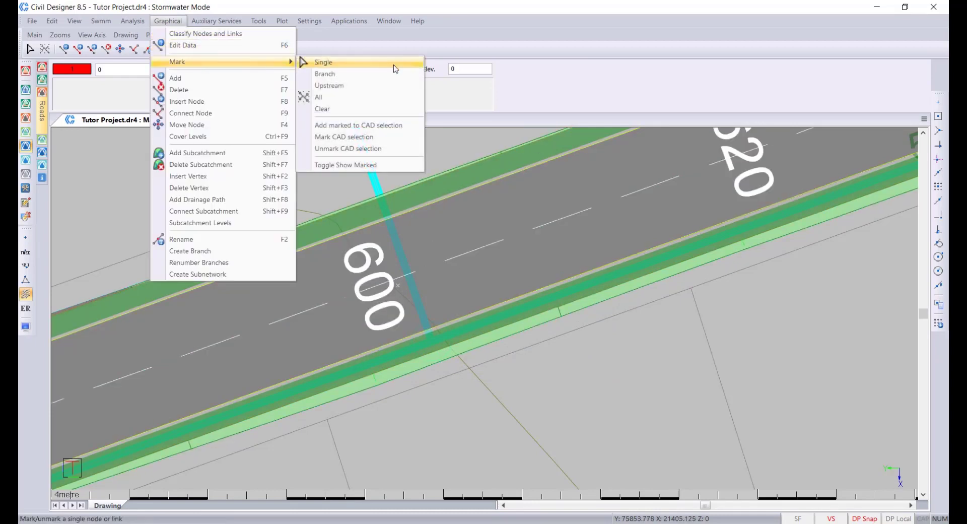
pyautogui.click(353, 110)
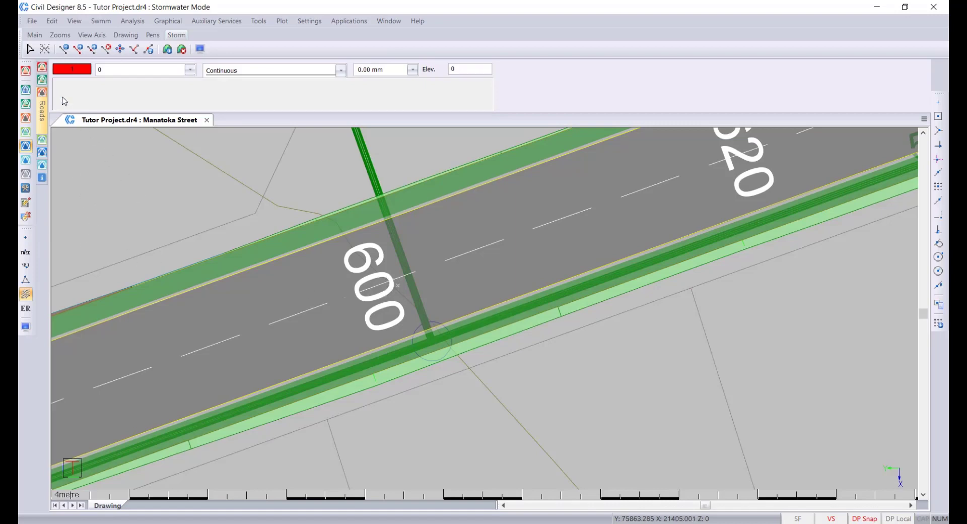
# - Examine the manhole type choices in the Default Settings for new nodes, and cancel without changing them
pyautogui.click(55, 24)
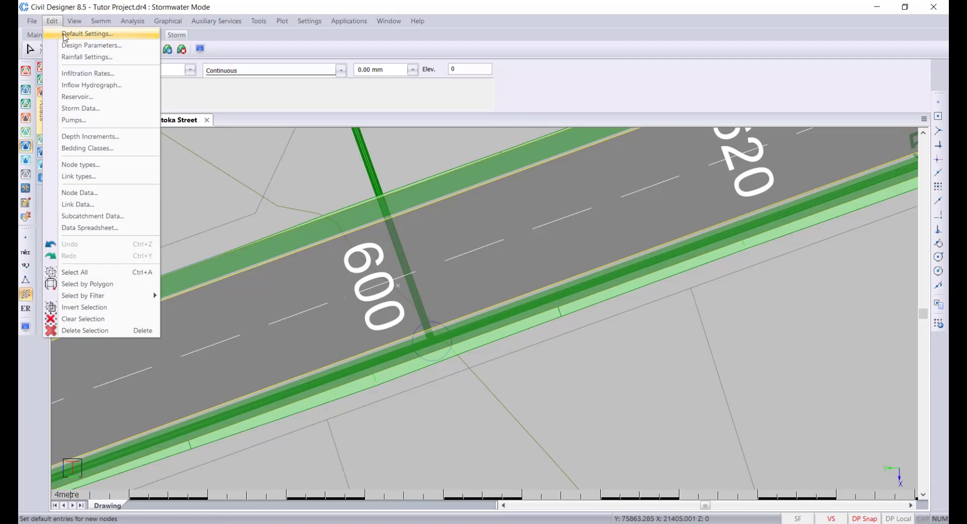
pyautogui.click(64, 35)
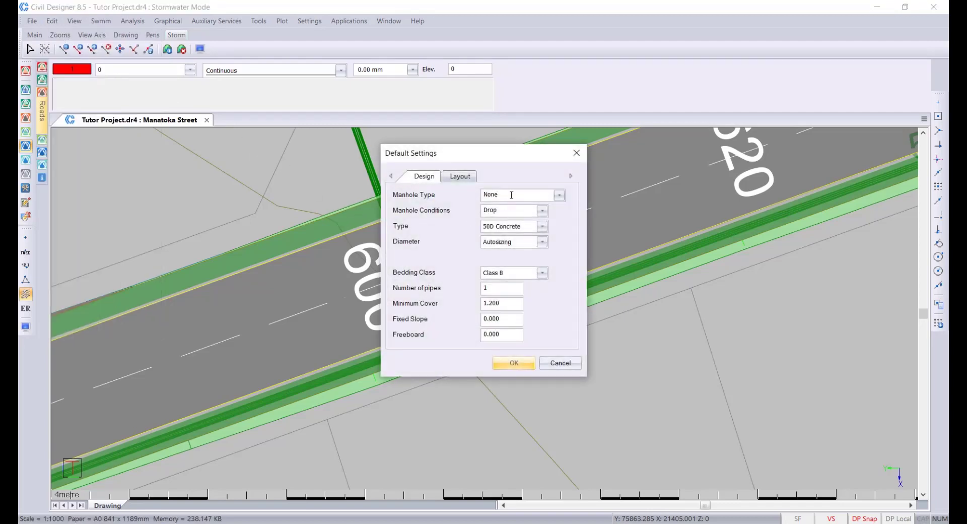
pyautogui.click(560, 195)
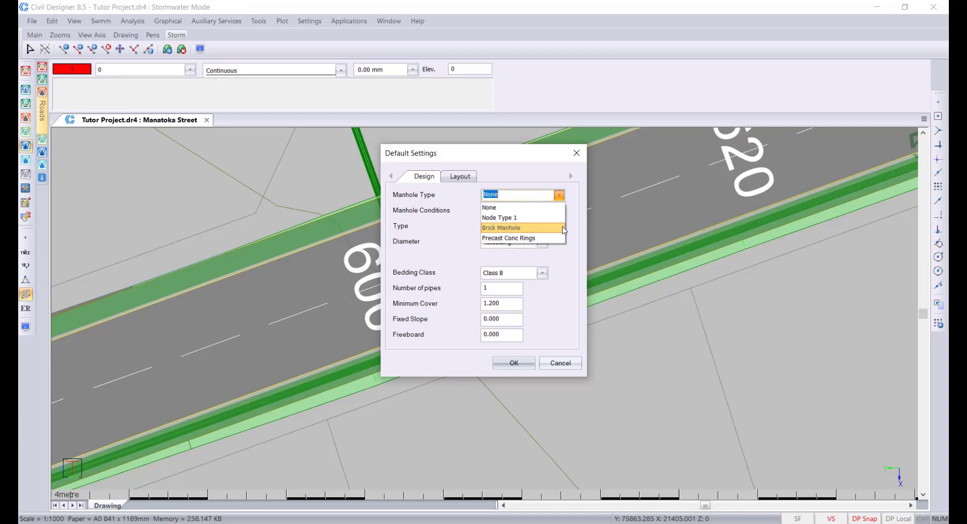
pyautogui.click(576, 232)
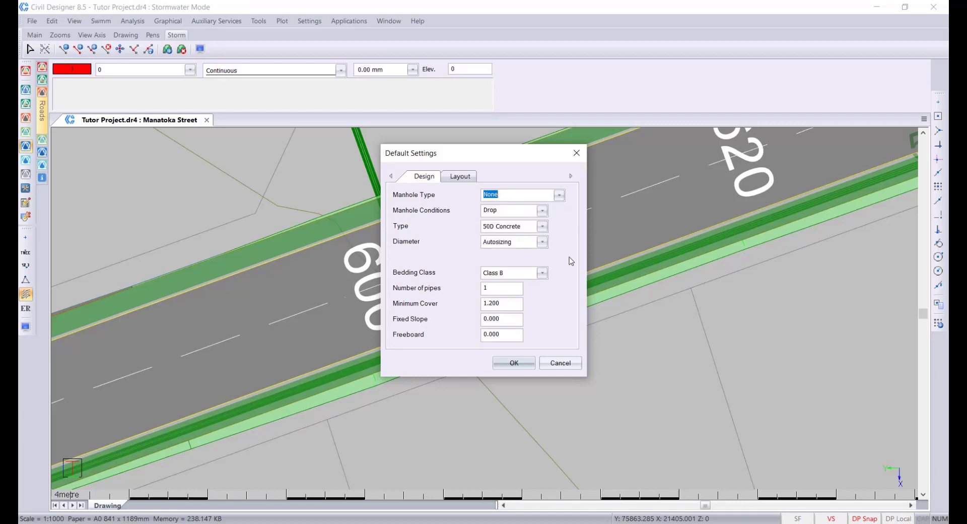
pyautogui.click(560, 364)
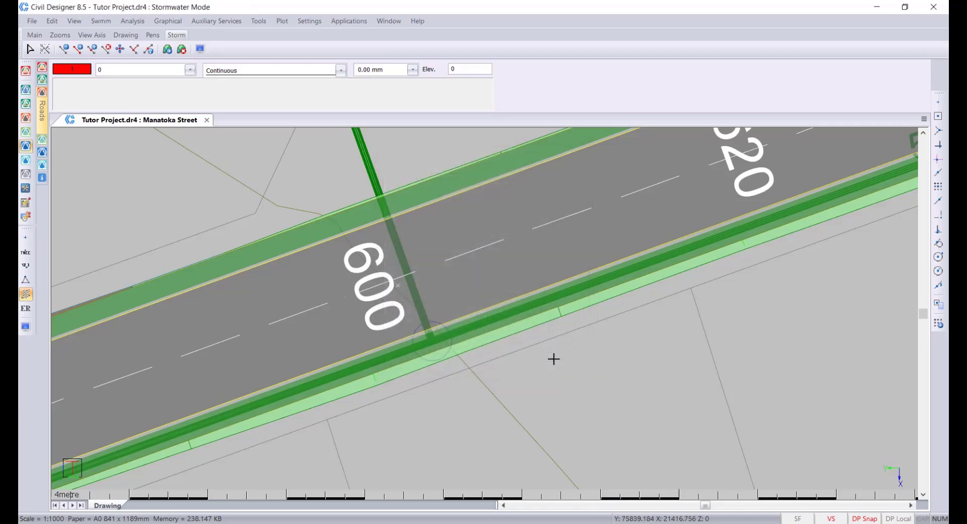
# - Open the Node Data of the node where the 600 pipe meets the roadside line and examine its node type choices
pyautogui.rightClick(443, 326)
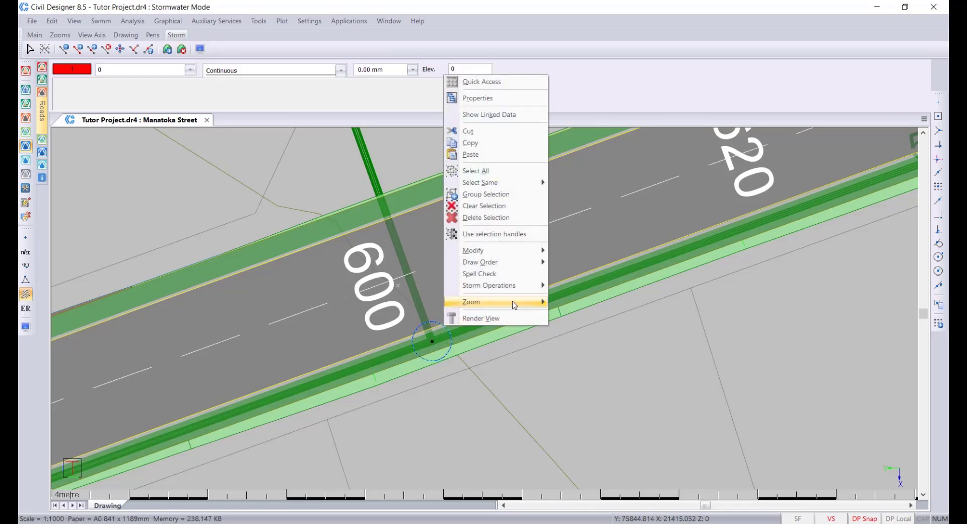
pyautogui.moveTo(524, 288)
pyautogui.click(615, 290)
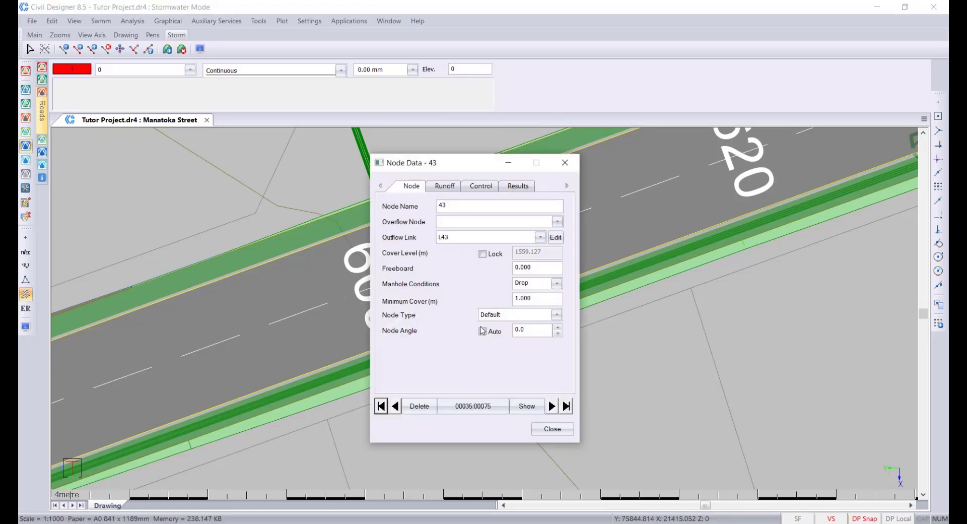
pyautogui.click(556, 315)
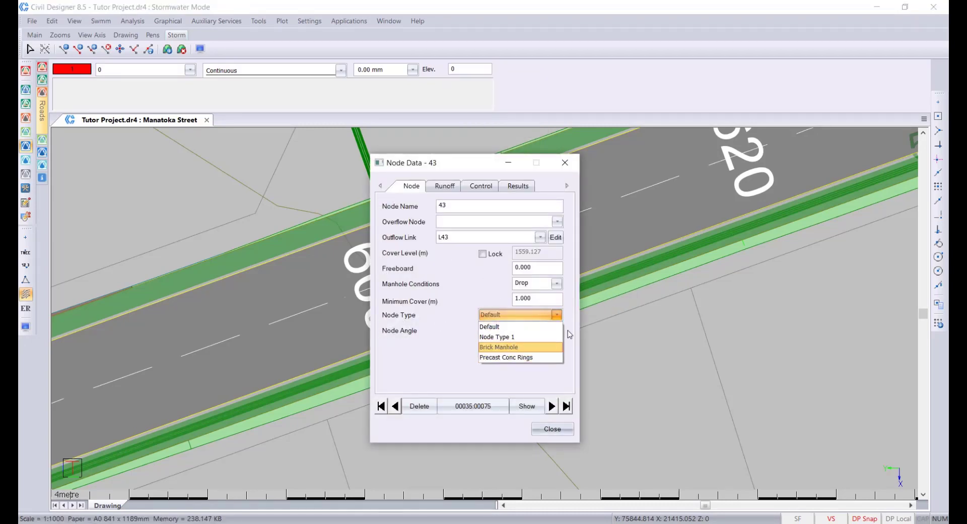
pyautogui.click(574, 317)
pyautogui.click(565, 162)
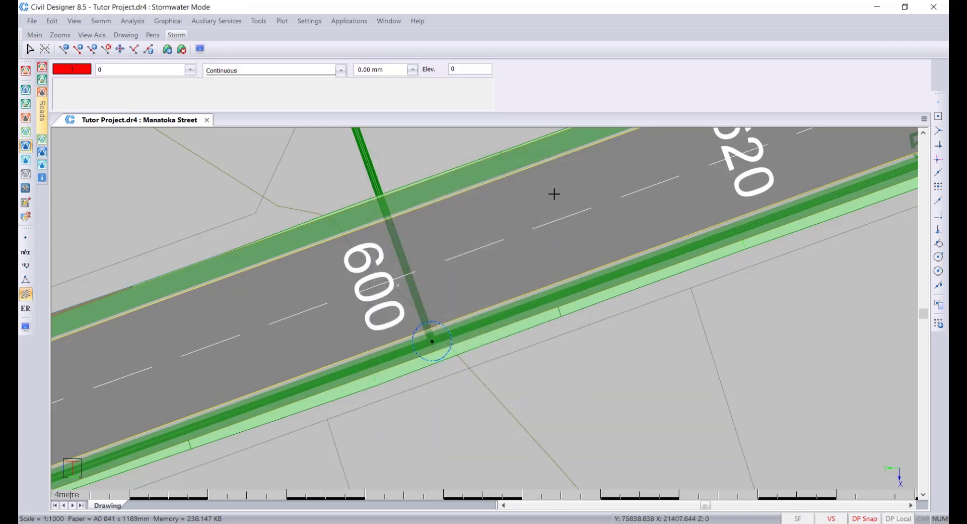
# - Set the Node Type of storm node 43 to Brick Manhole in its properties and deselect the node
pyautogui.rightClick(452, 298)
pyautogui.click(516, 73)
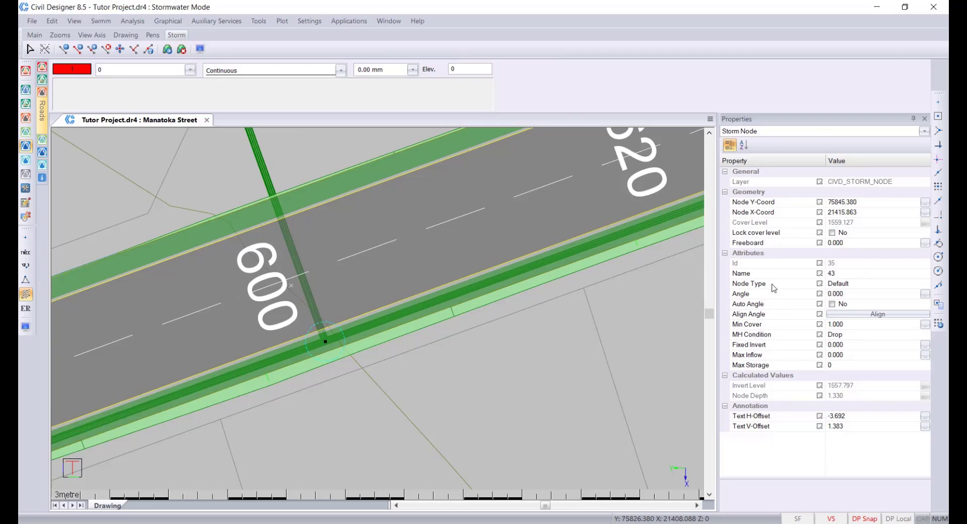
pyautogui.click(868, 284)
pyautogui.click(926, 284)
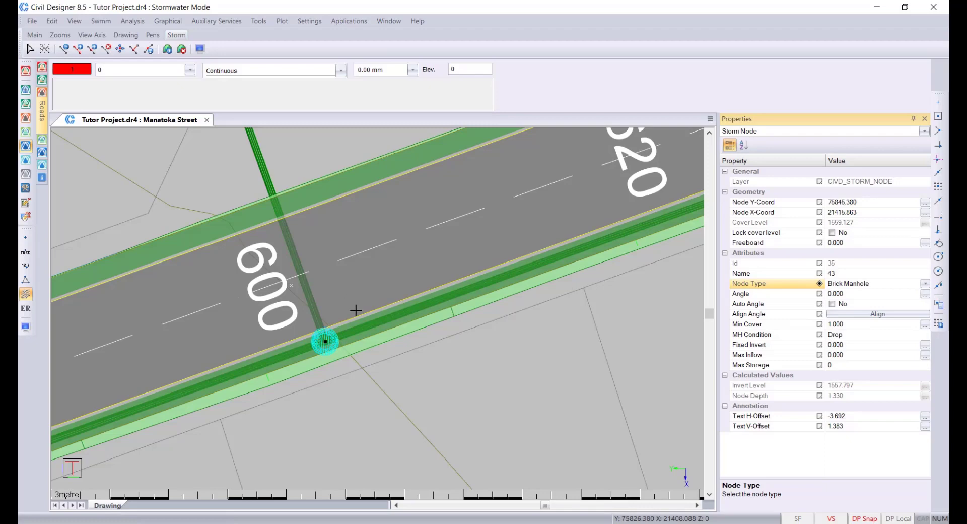
pyautogui.moveTo(324, 341); pyautogui.dragTo(360, 342, button='middle')
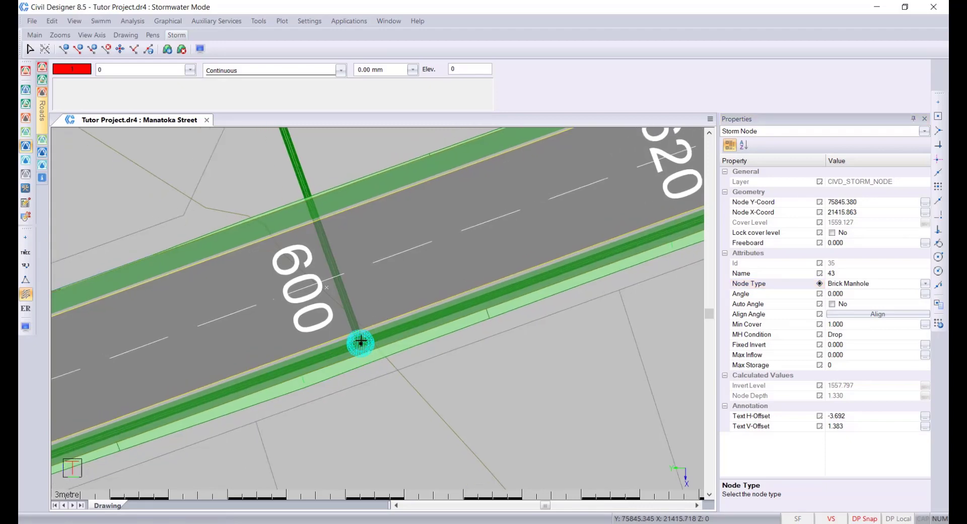
pyautogui.press('Escape')
pyautogui.scroll(4, 368, 327)
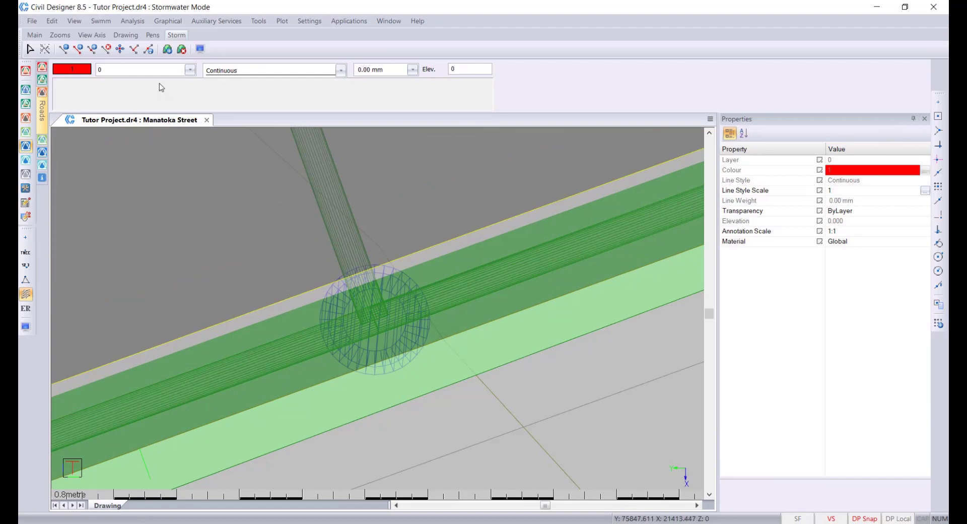
# - Set up a network analysis of all stormwater nodes with branch and link renumbering, leaving out the main branch manhole condition
pyautogui.click(132, 20)
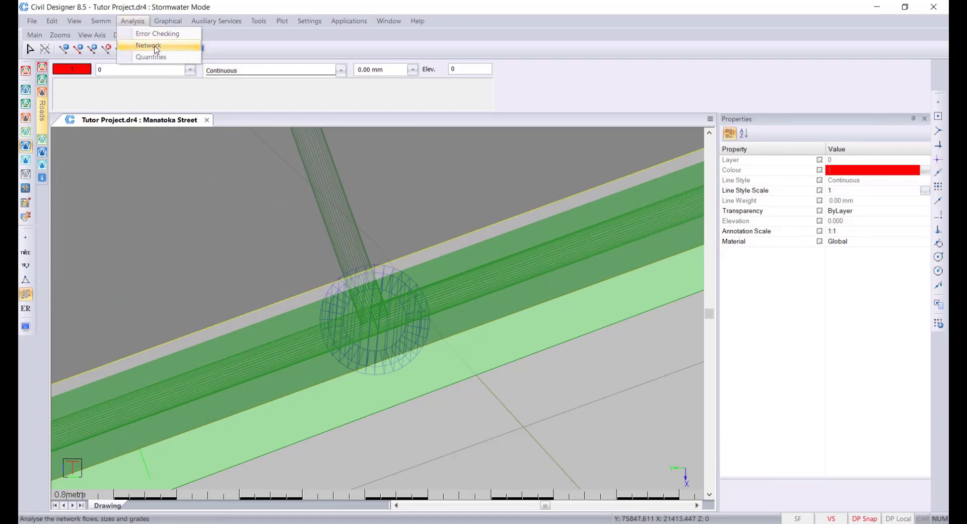
pyautogui.click(156, 46)
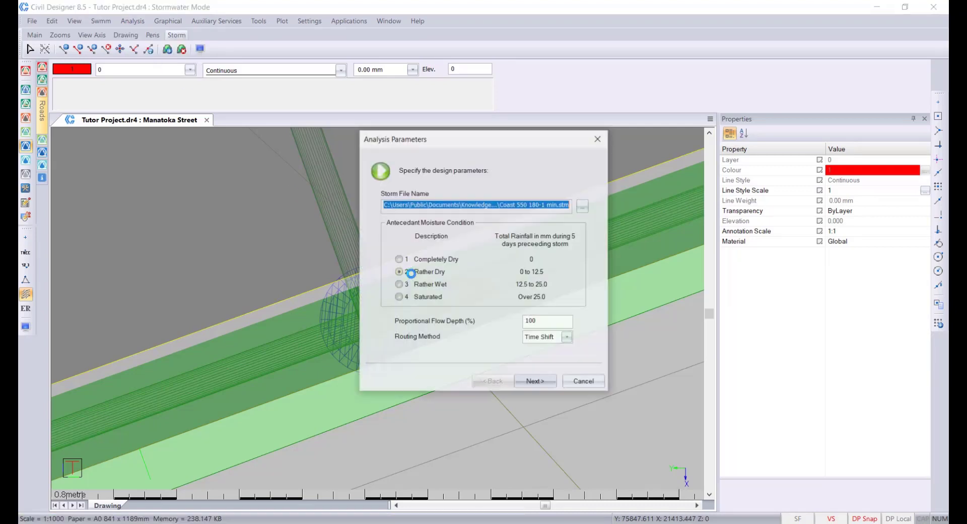
pyautogui.click(543, 385)
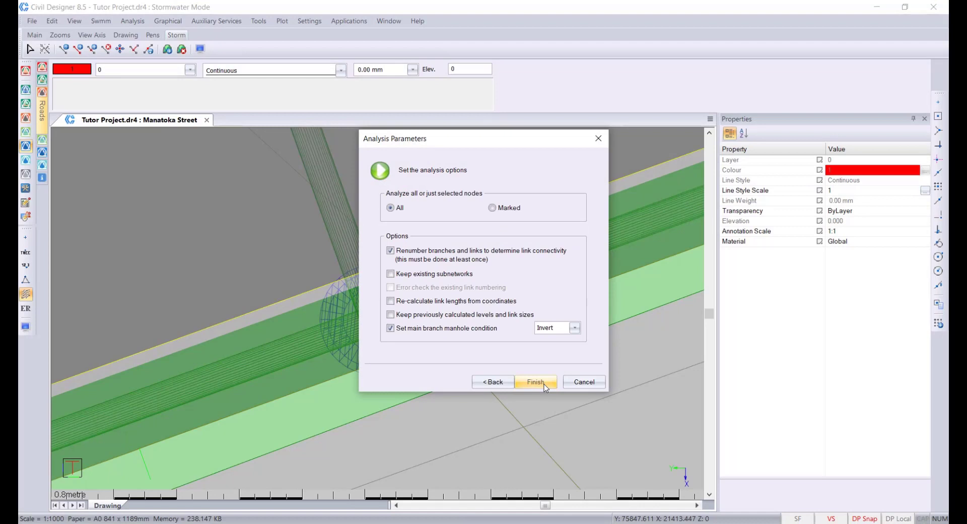
pyautogui.click(469, 329)
pyautogui.click(550, 386)
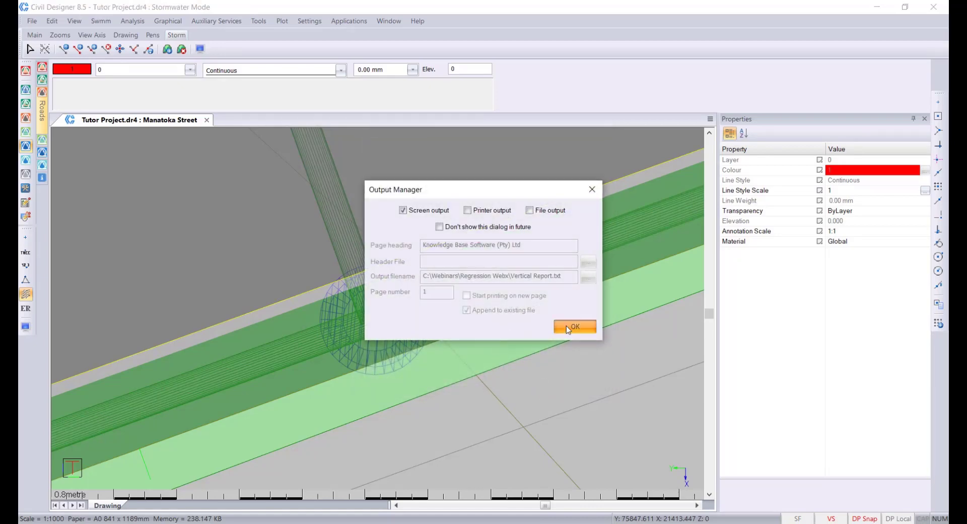
# - Run the network analysis with screen output only, and close the output log and the Storm Results report
pyautogui.click(566, 326)
pyautogui.click(522, 298)
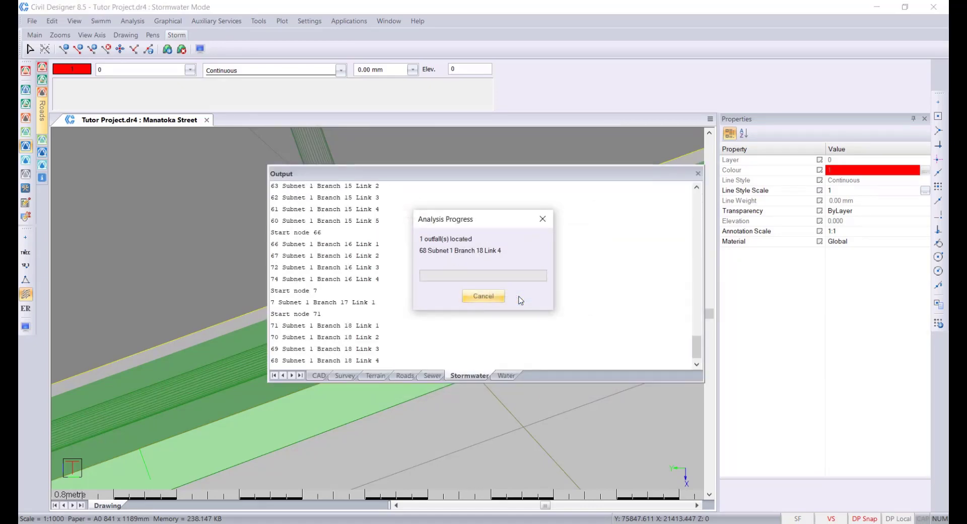
pyautogui.click(699, 174)
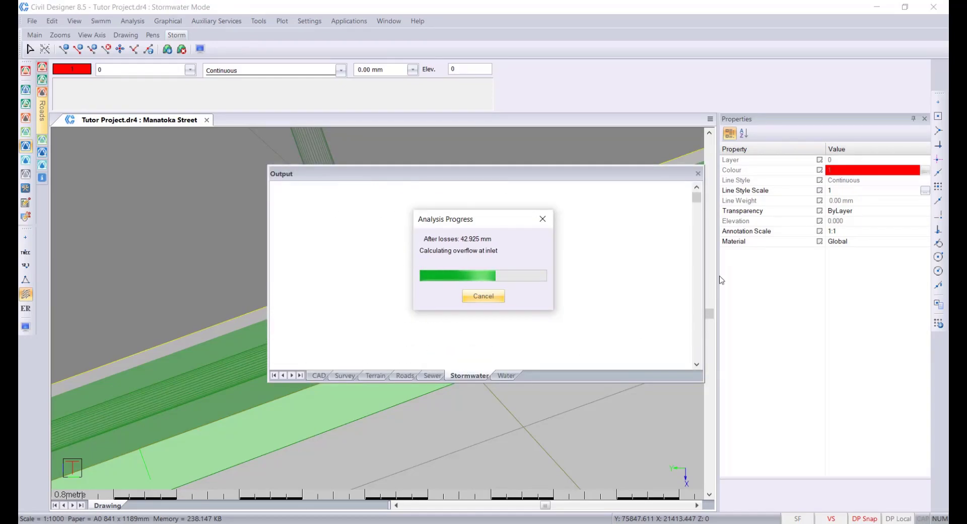
pyautogui.click(698, 173)
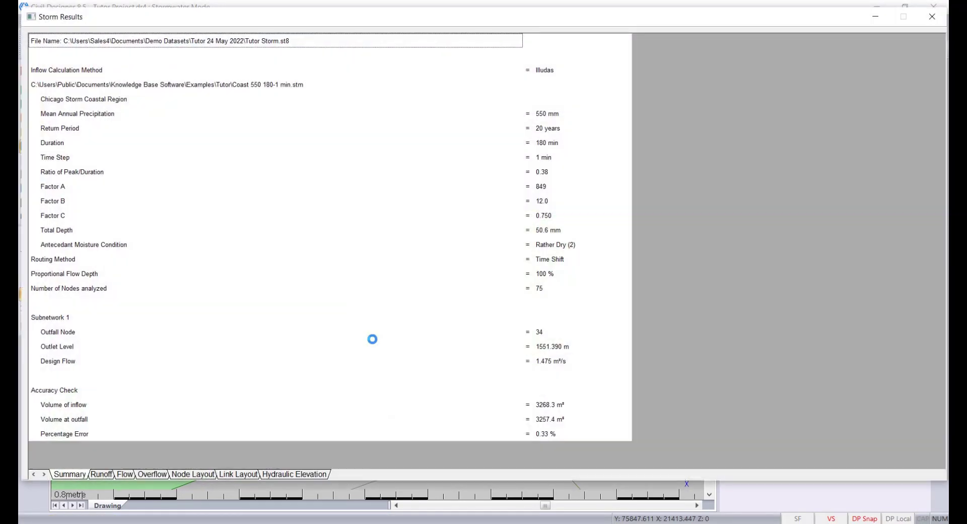
pyautogui.click(932, 16)
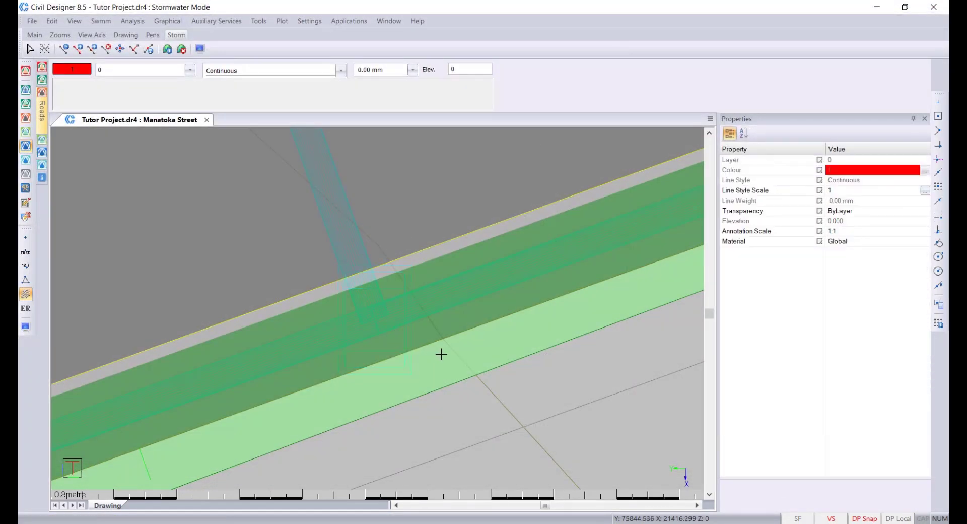
# - Examine the manhole where the 600 pipe meets the roadside line in Render View from several sides, and quit the view
pyautogui.moveTo(441, 352); pyautogui.dragTo(467, 286, button='middle')
pyautogui.rightClick(466, 287)
pyautogui.click(512, 355)
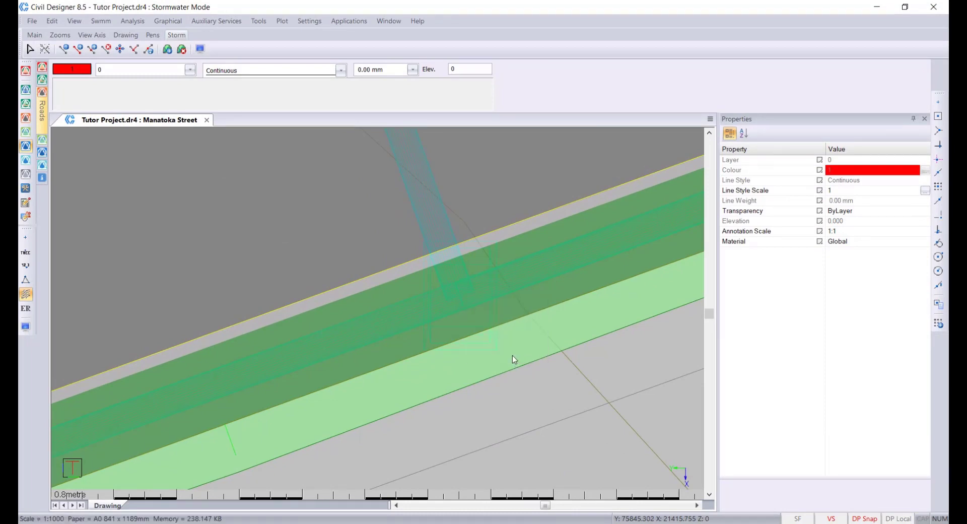
pyautogui.moveTo(395, 406); pyautogui.dragTo(501, 173)
pyautogui.scroll(3, 379, 315)
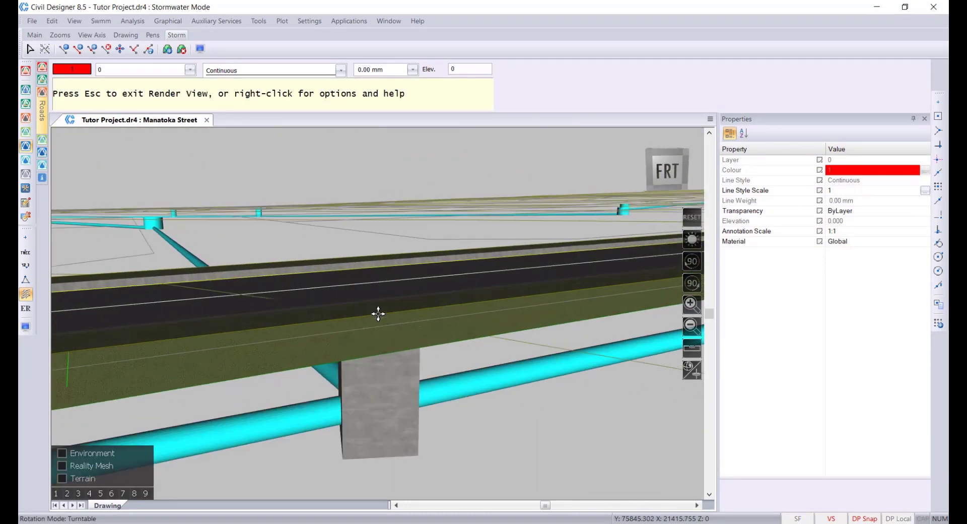
pyautogui.moveTo(373, 392); pyautogui.dragTo(403, 386)
pyautogui.moveTo(436, 338); pyautogui.dragTo(652, 326)
pyautogui.moveTo(288, 351); pyautogui.dragTo(368, 367)
pyautogui.press('Escape')
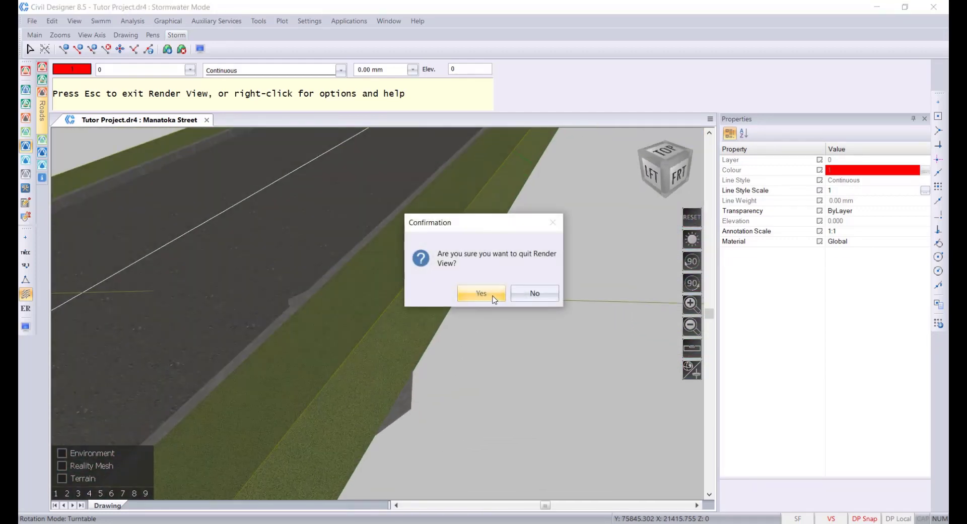
pyautogui.click(493, 297)
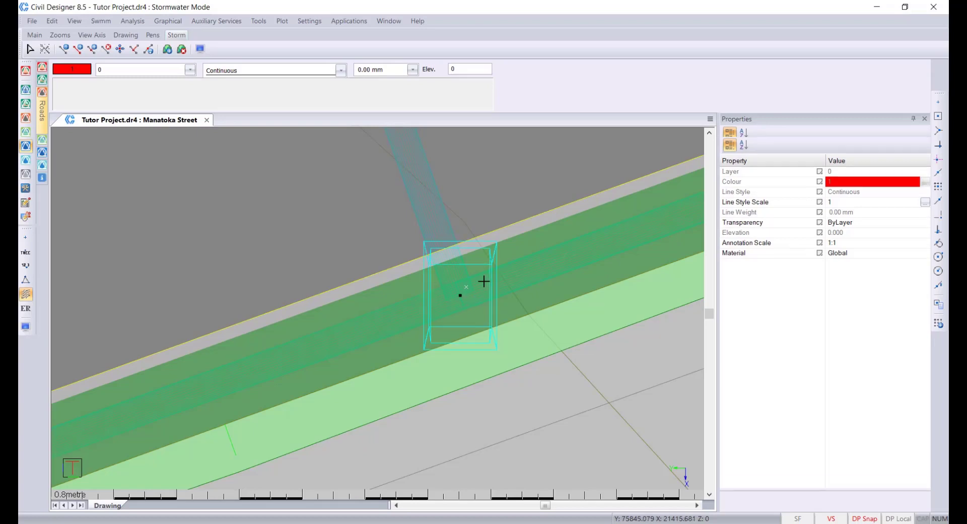
# - Set the Brick Manhole node type's material to Brick and its lid to CatchpitTopSlab1, and accept the Node Type Table
pyautogui.scroll(-3, 512, 283)
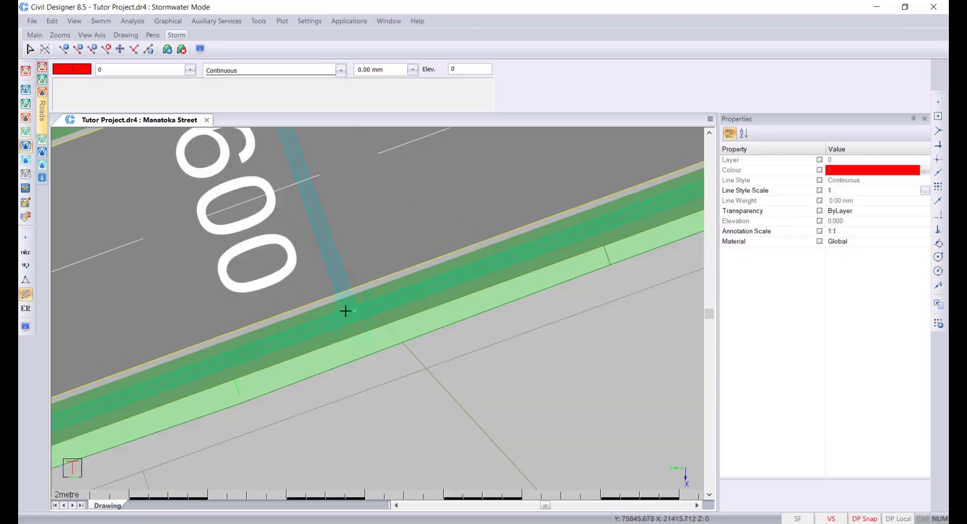
pyautogui.click(52, 21)
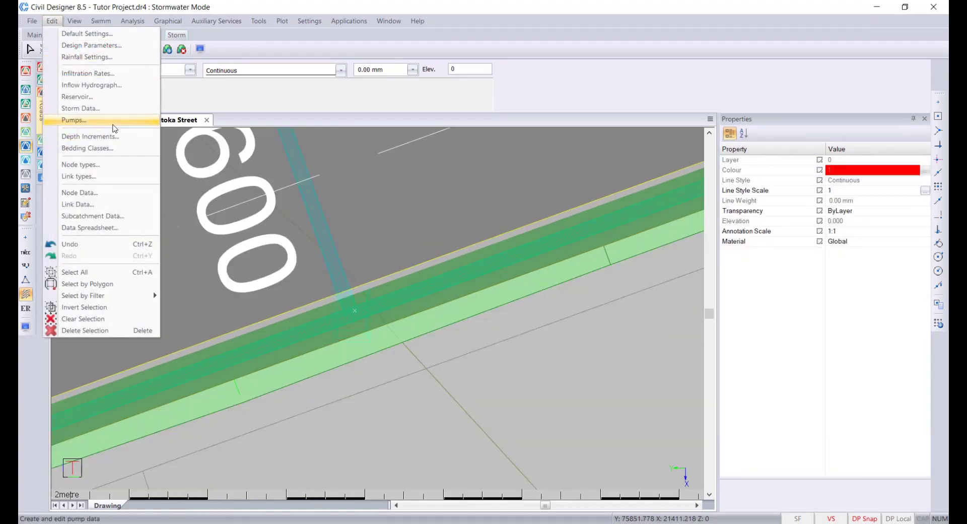
pyautogui.click(140, 167)
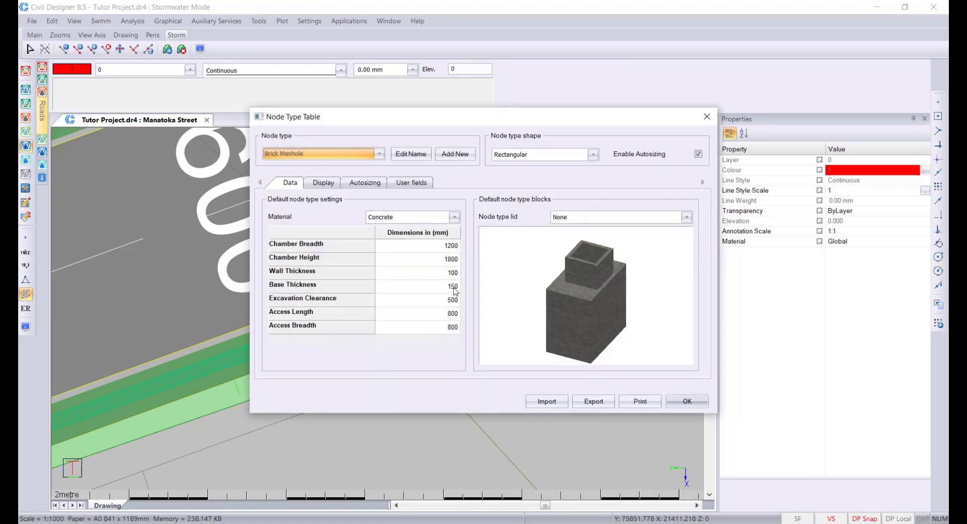
pyautogui.click(424, 220)
pyautogui.click(403, 239)
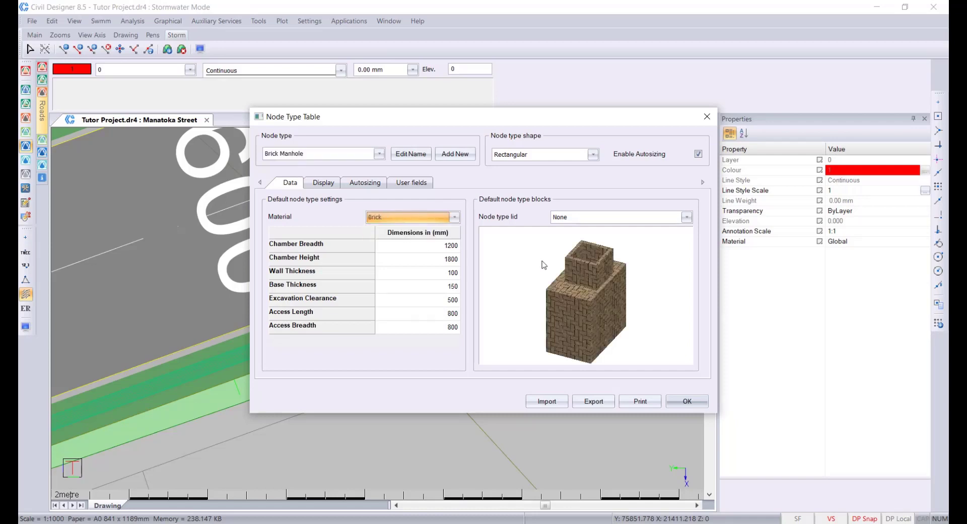
pyautogui.click(635, 218)
pyautogui.click(629, 240)
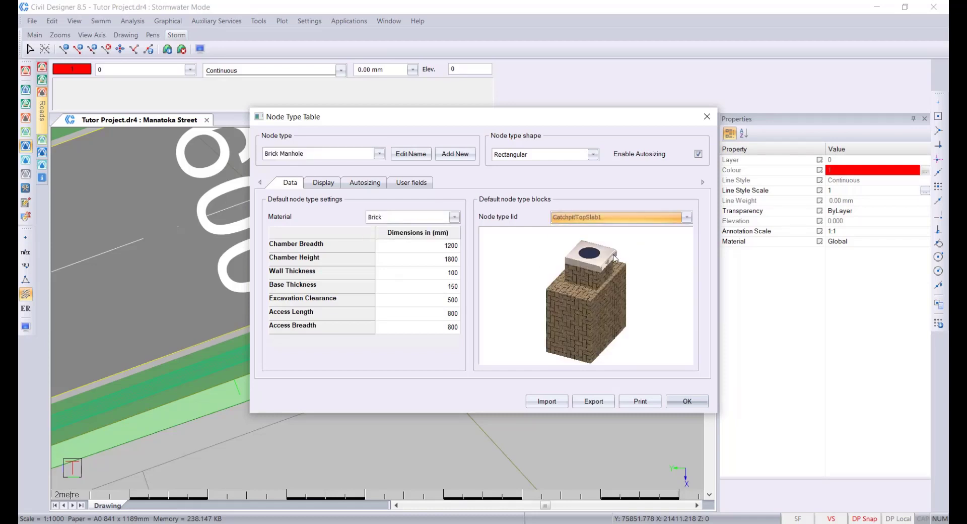
pyautogui.click(695, 401)
pyautogui.click(553, 298)
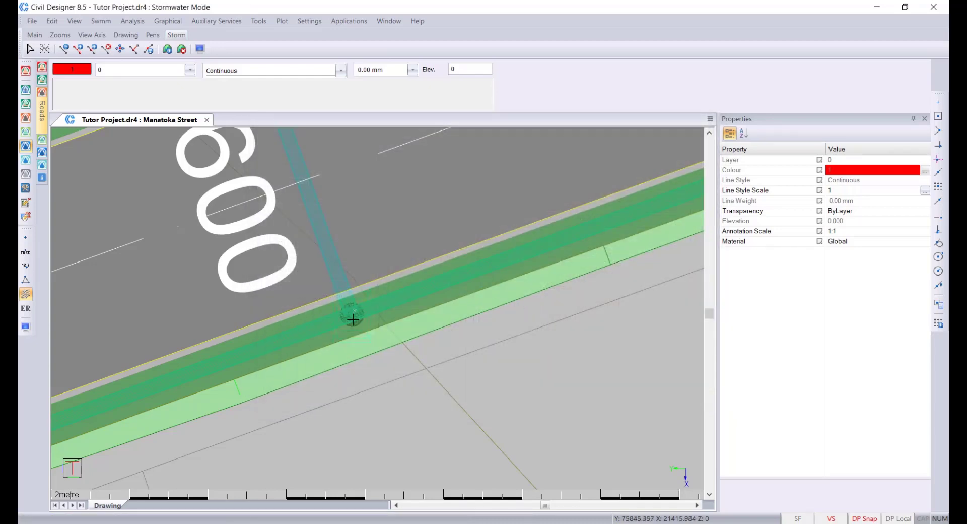
# - Inspect the brick manhole and its catchpit slab in Render View from the side and below, and quit the view
pyautogui.scroll(4, 352, 319)
pyautogui.rightClick(369, 299)
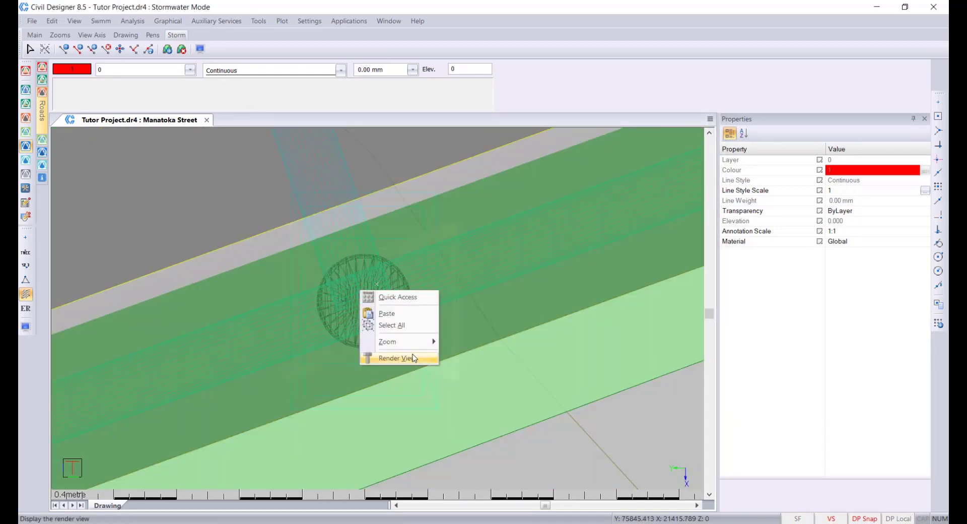
pyautogui.click(416, 359)
pyautogui.moveTo(413, 351); pyautogui.dragTo(409, 227)
pyautogui.moveTo(348, 332); pyautogui.dragTo(356, 412, button='middle')
pyautogui.moveTo(356, 413); pyautogui.dragTo(453, 263)
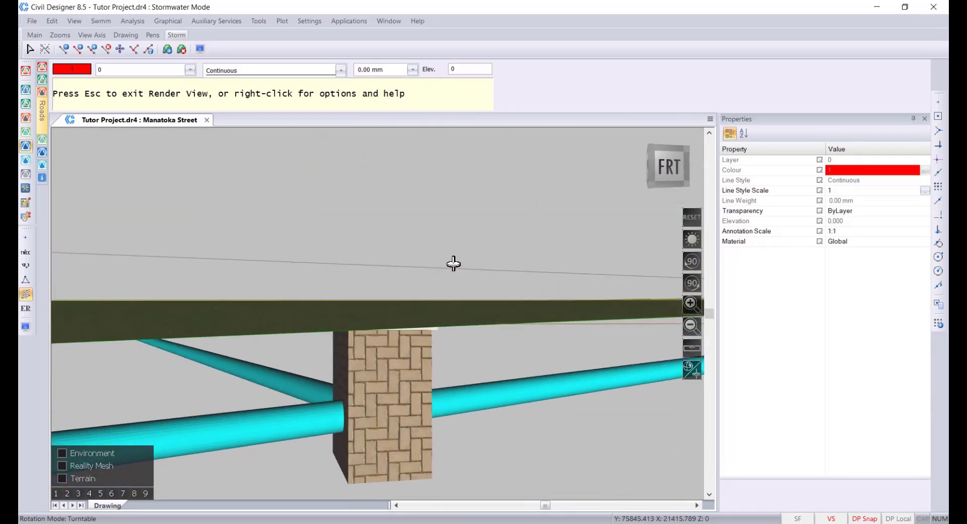
pyautogui.moveTo(265, 331); pyautogui.dragTo(352, 302)
pyautogui.press('Escape')
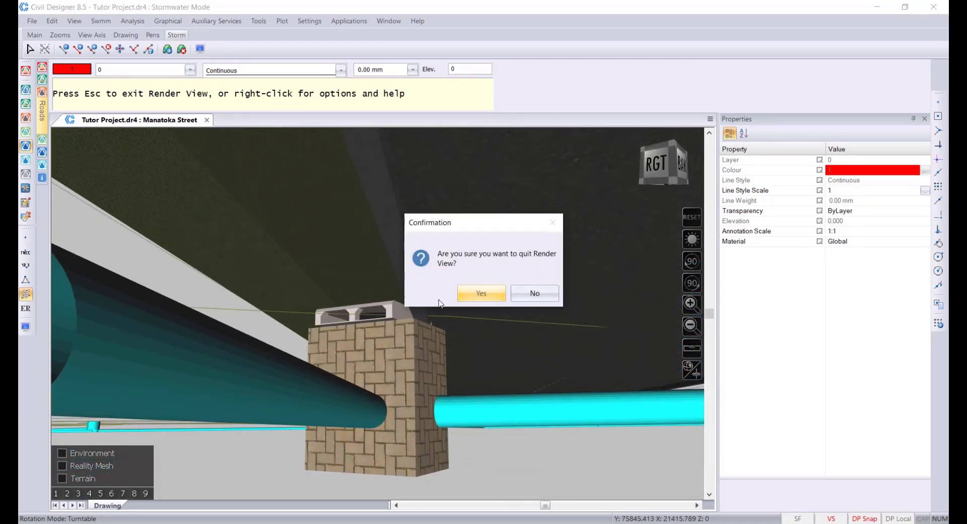
pyautogui.click(486, 292)
# - Align storm node 43 to the road's dashed centre line using the 289.888 angle, and deselect the node
pyautogui.moveTo(364, 306); pyautogui.dragTo(439, 311, button='middle')
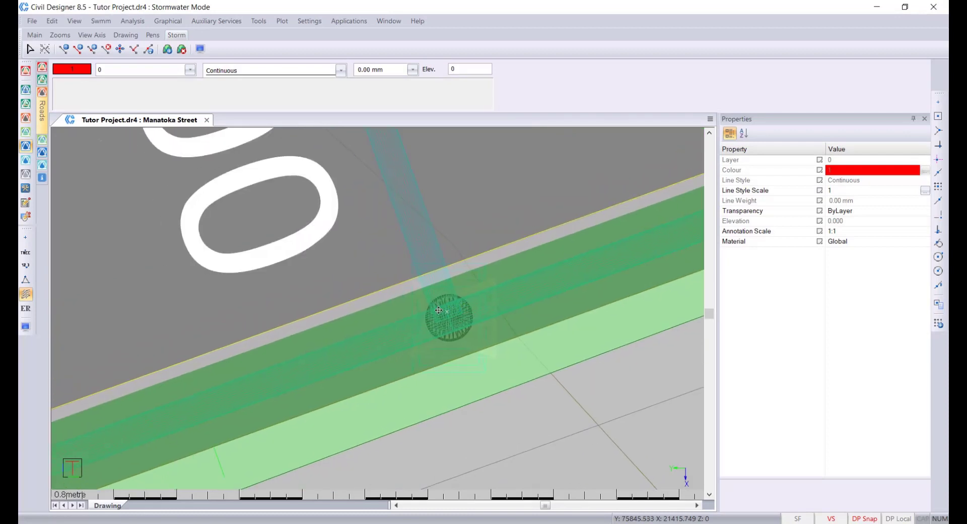
pyautogui.click(459, 285)
pyautogui.click(878, 314)
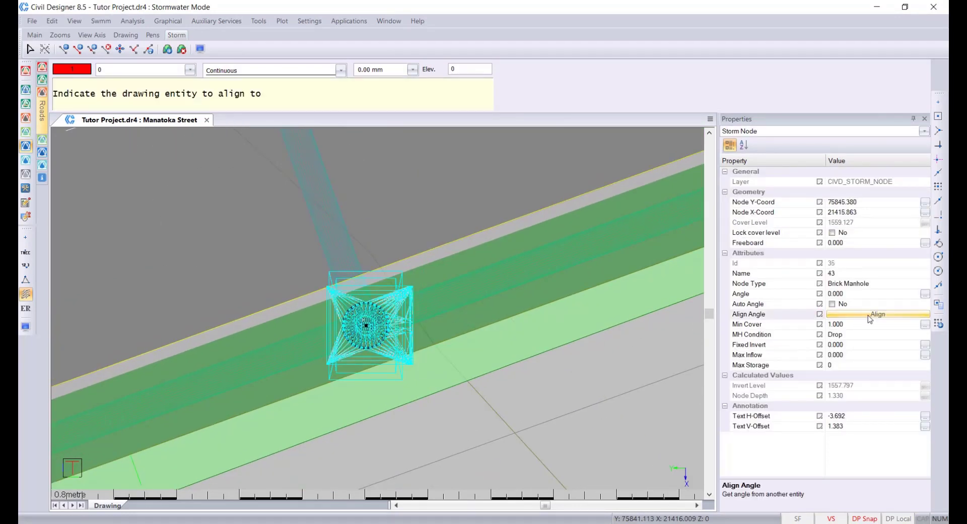
pyautogui.scroll(-2, 450, 297)
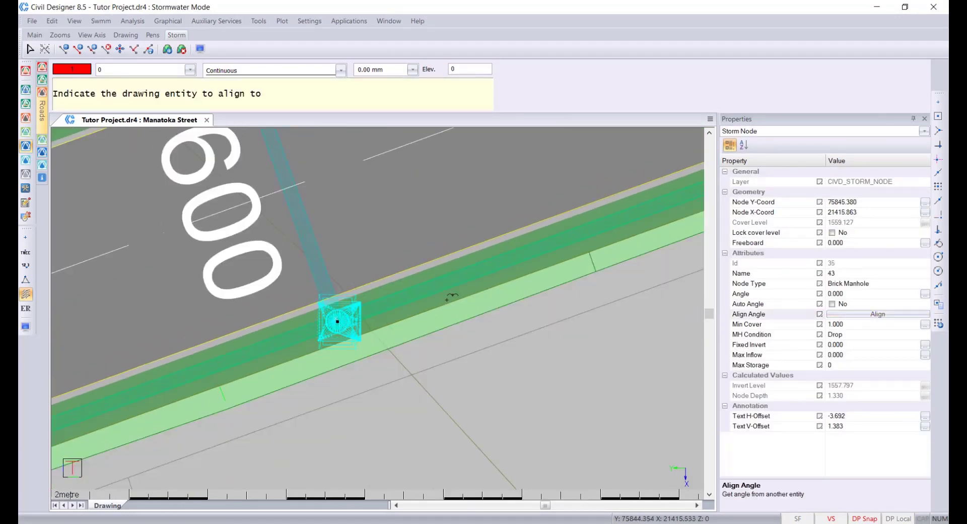
pyautogui.click(368, 162)
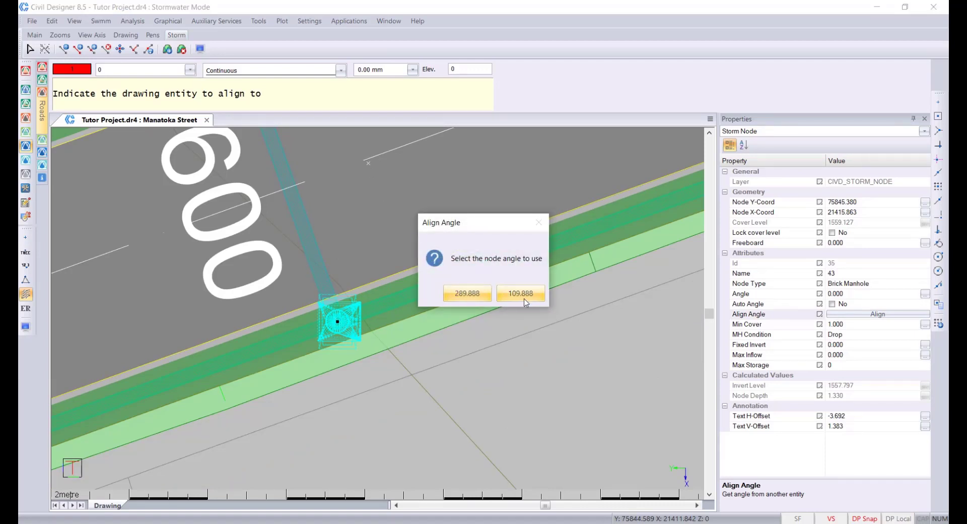
pyautogui.click(455, 295)
pyautogui.scroll(5, 349, 323)
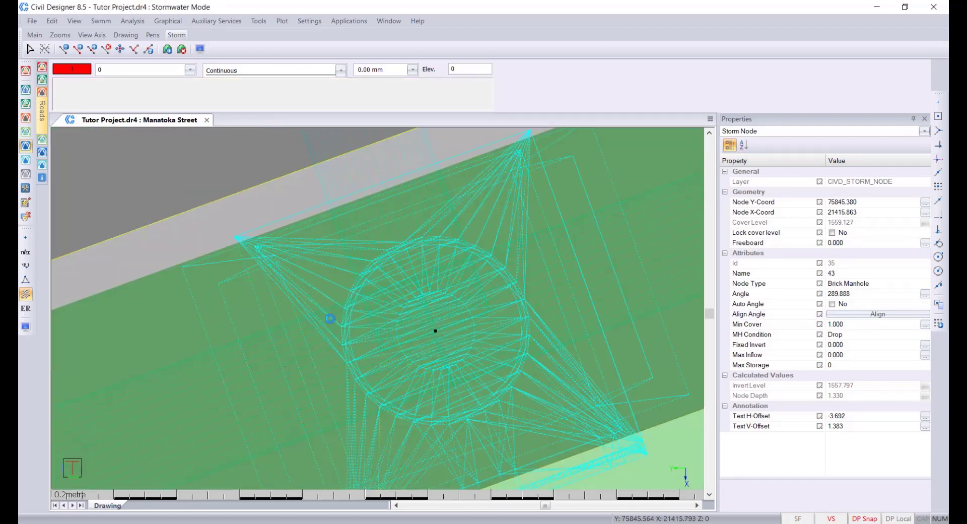
pyautogui.scroll(-2, 381, 324)
pyautogui.press('Escape')
# - Examine the realigned catchpit slab along the kerb and the brick chamber beneath the road in Render View
pyautogui.rightClick(386, 310)
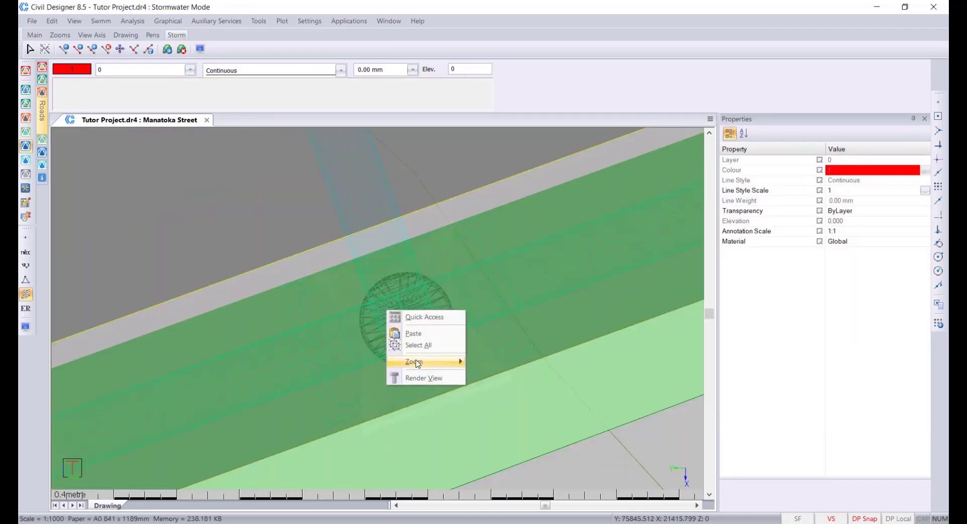
pyautogui.click(423, 381)
pyautogui.scroll(5, 382, 313)
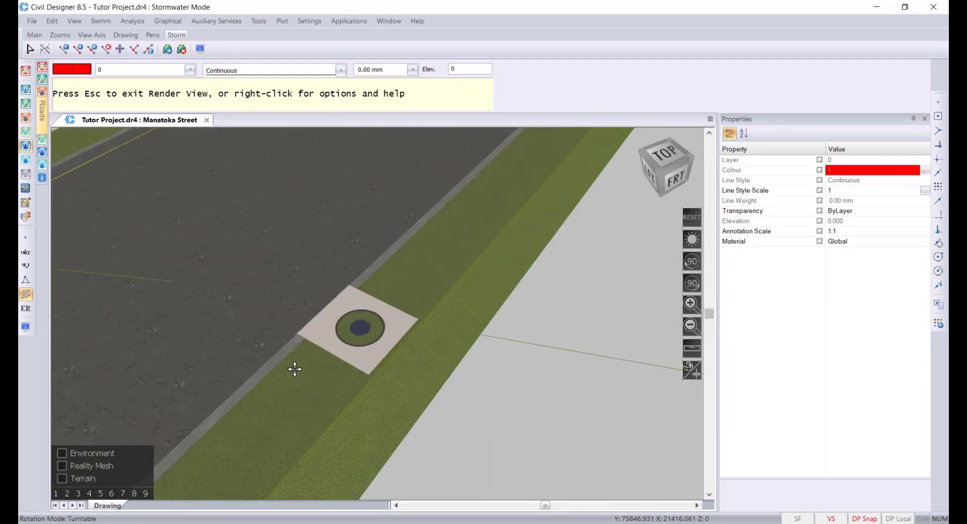
pyautogui.moveTo(294, 370); pyautogui.dragTo(570, 313)
pyautogui.moveTo(403, 370); pyautogui.dragTo(520, 324)
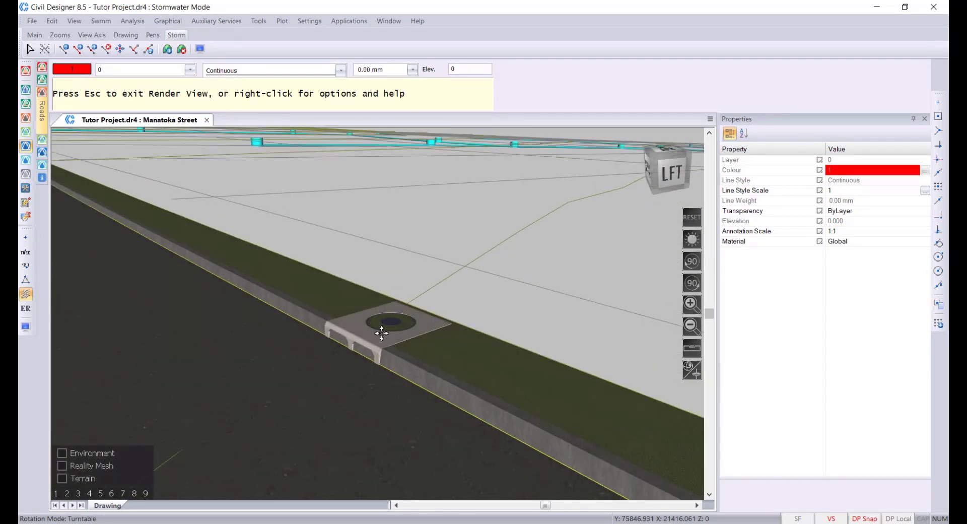
pyautogui.scroll(3, 388, 337)
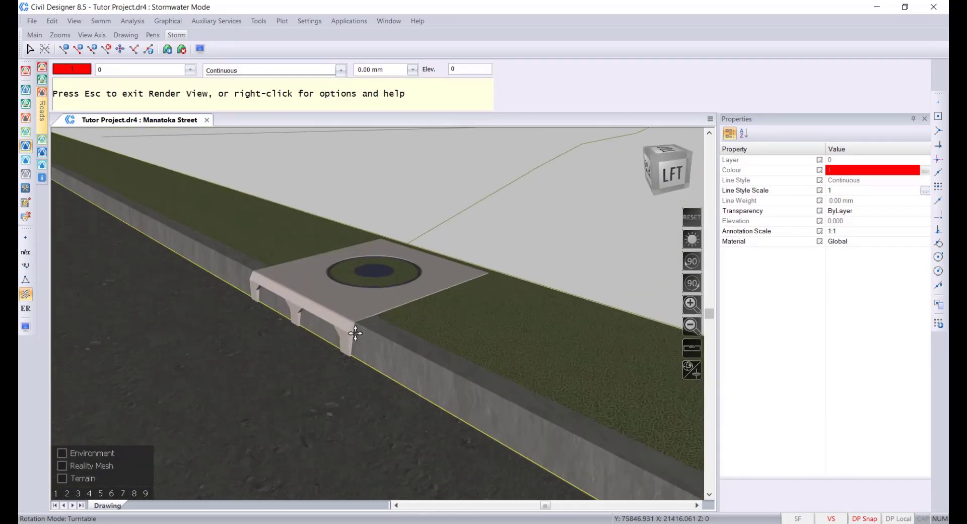
pyautogui.moveTo(359, 377); pyautogui.dragTo(429, 441)
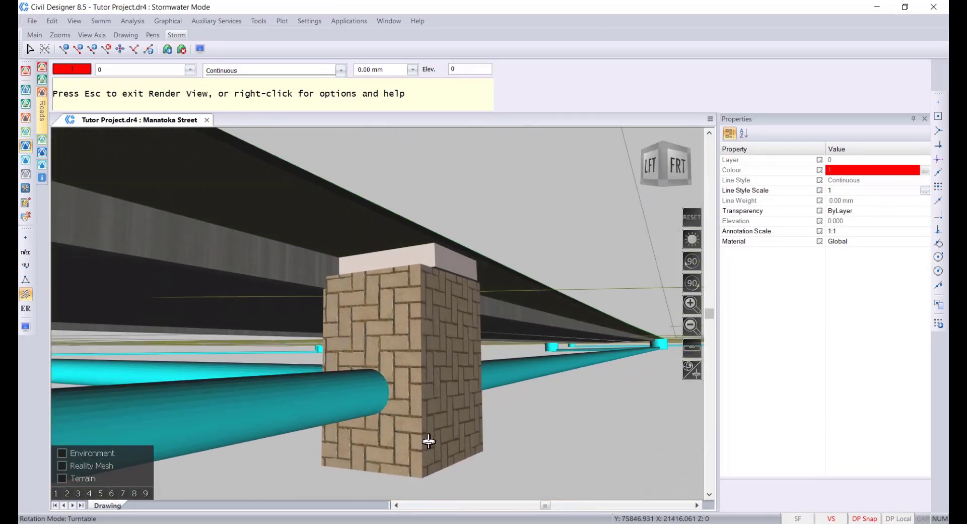
# - Review the Render View settings including render mode and textures, cancel without changes, and quit Render View
pyautogui.rightClick(432, 323)
pyautogui.click(449, 335)
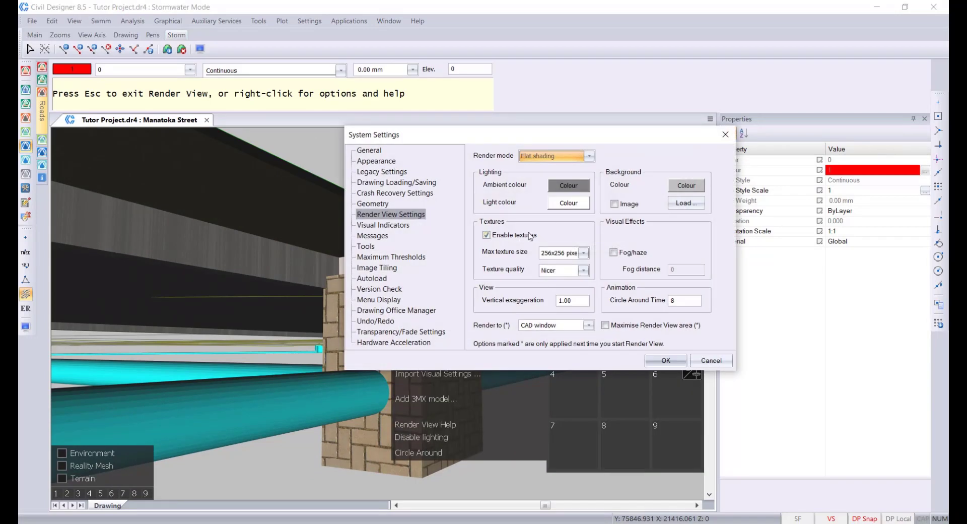
pyautogui.click(715, 362)
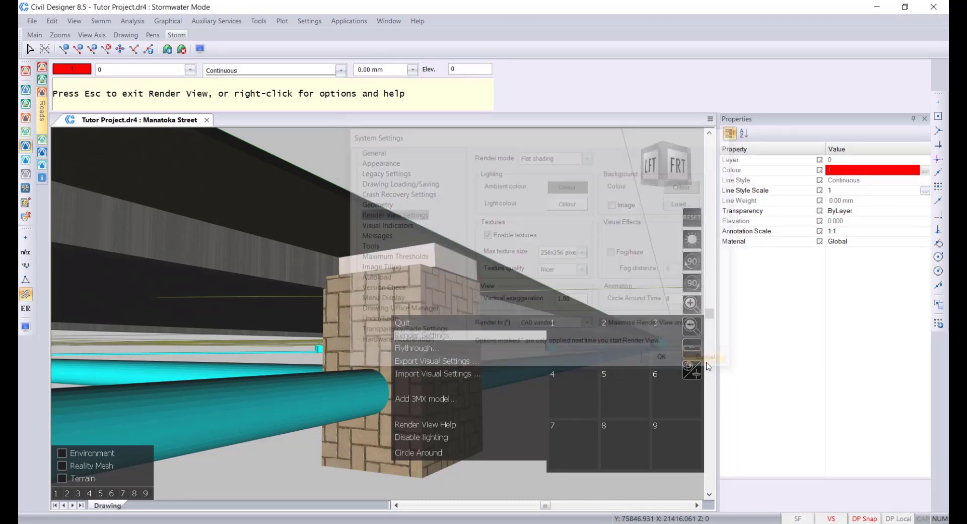
pyautogui.press('Escape')
pyautogui.click(482, 293)
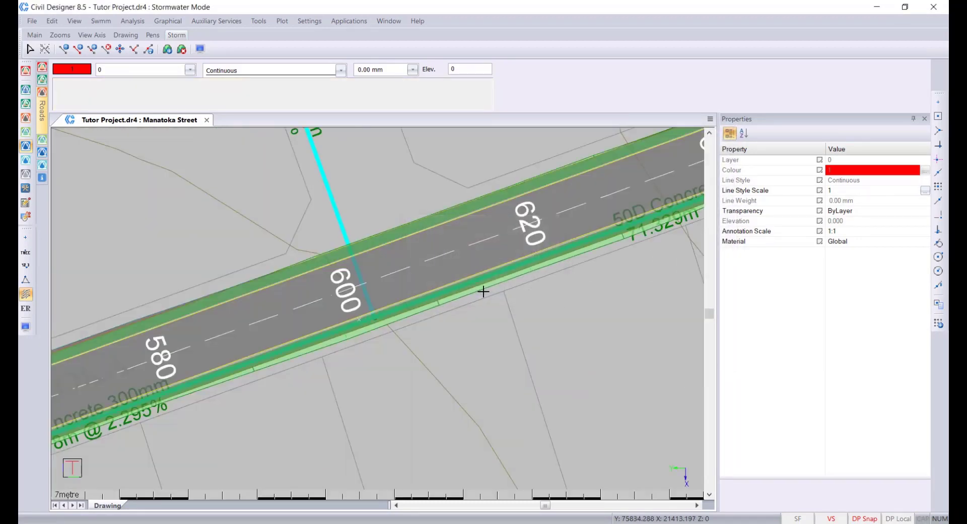
pyautogui.scroll(1, 375, 291)
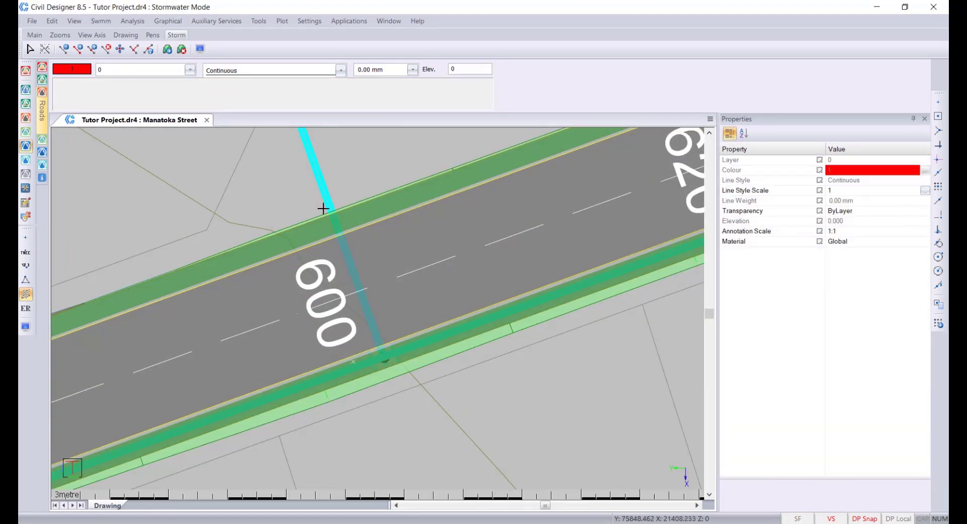
# - Turn on drawing filled 3D faces and meshes using flat shading in the View Settings
pyautogui.scroll(5, 324, 185)
pyautogui.scroll(-1, 323, 185)
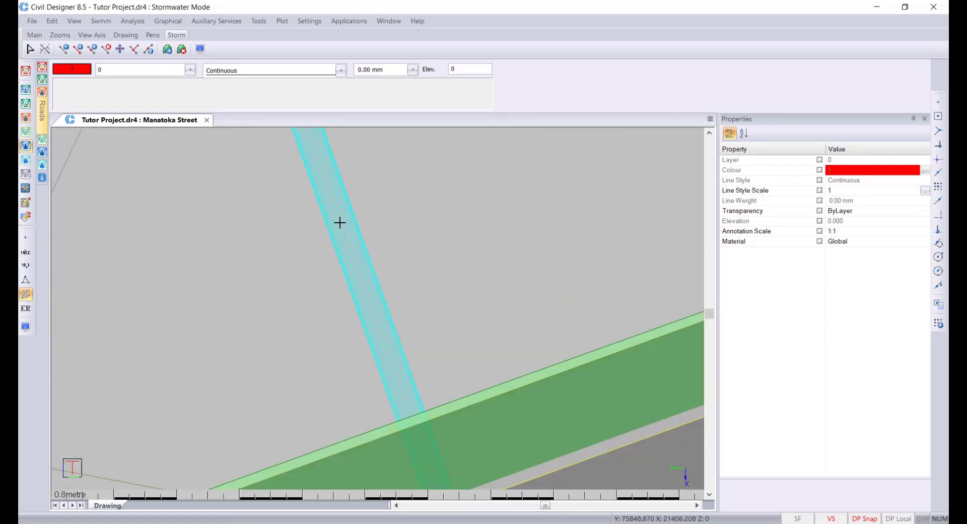
pyautogui.click(309, 21)
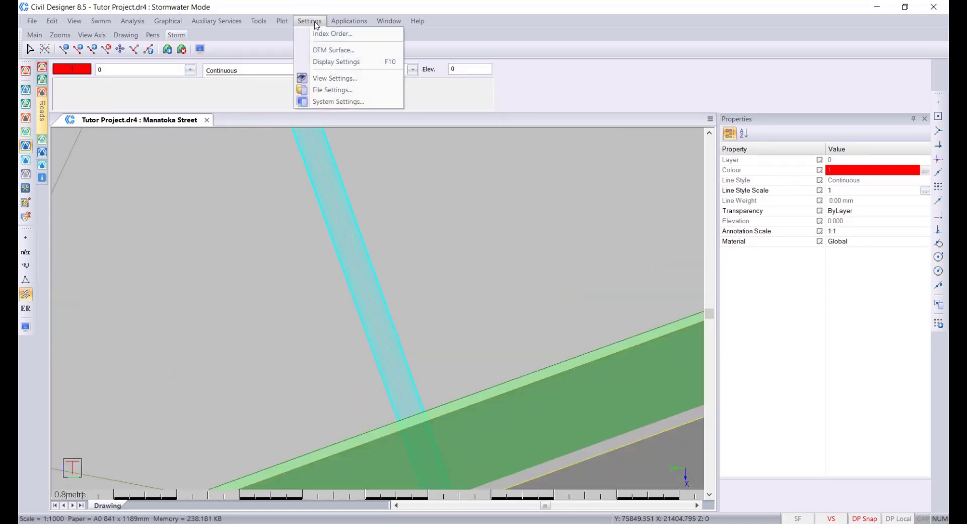
pyautogui.click(335, 78)
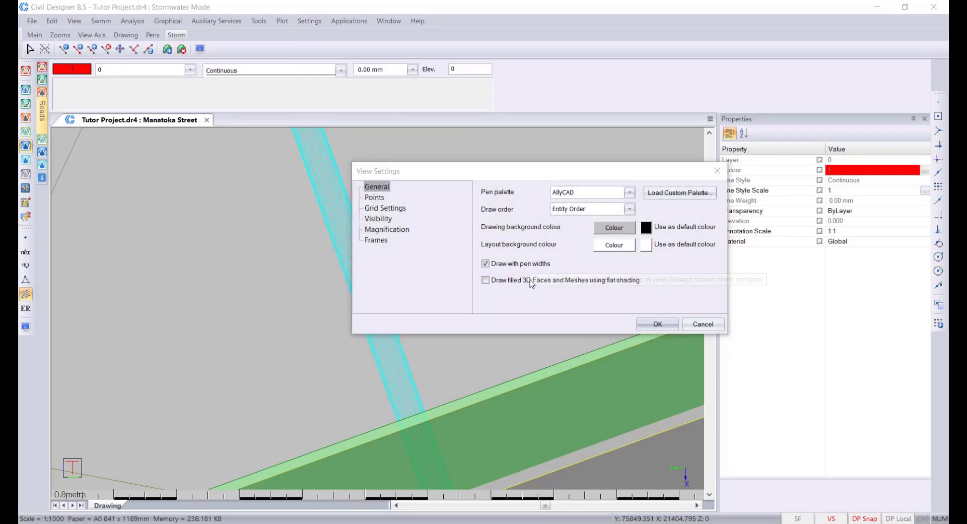
pyautogui.click(509, 281)
pyautogui.click(657, 323)
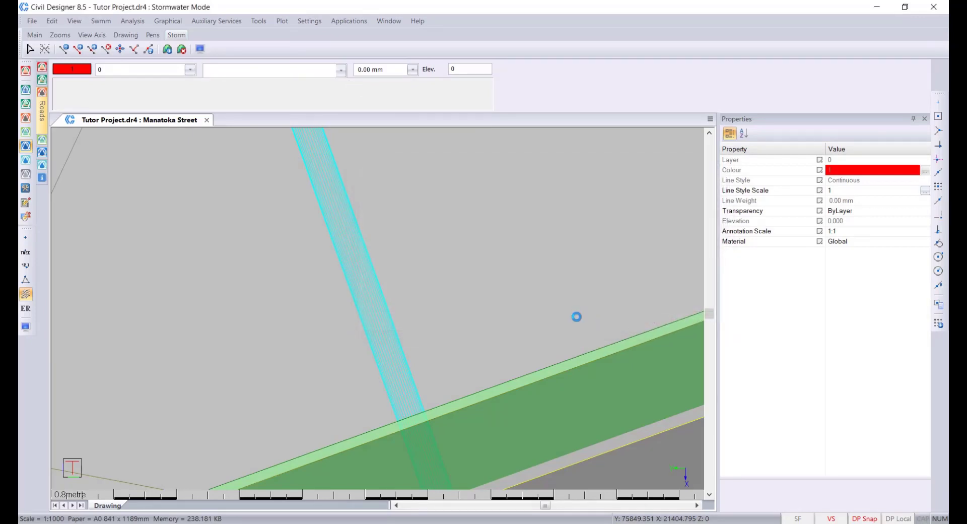
# - Examine the flat-shaded pipes and their junction at the kerb near chainage 600 in plan view
pyautogui.scroll(-2, 264, 295)
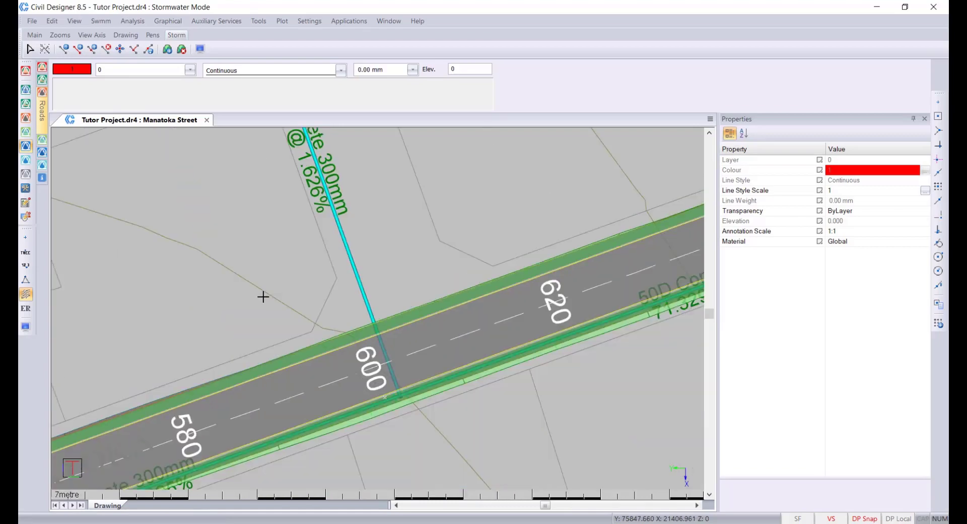
pyautogui.scroll(4, 350, 255)
pyautogui.scroll(-2, 378, 322)
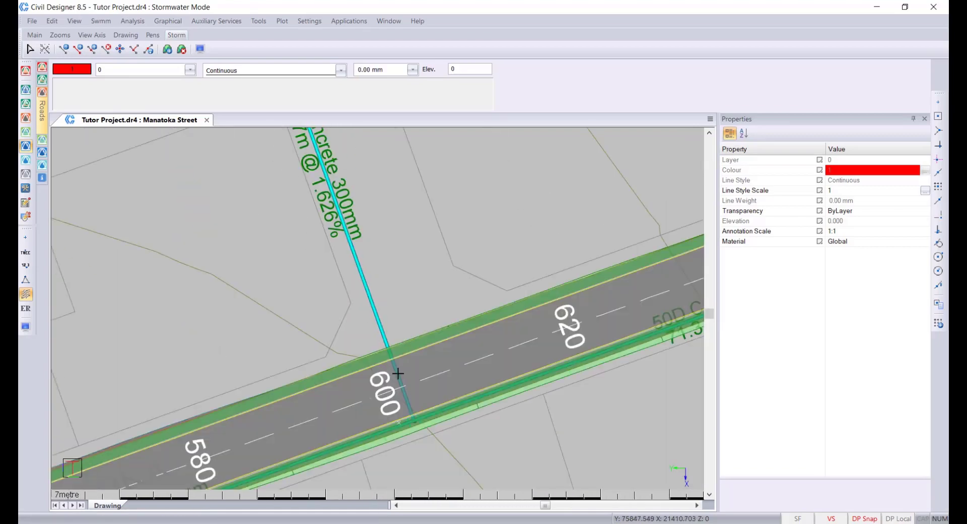
pyautogui.scroll(2, 421, 450)
pyautogui.scroll(-1, 357, 209)
pyautogui.scroll(2, 375, 308)
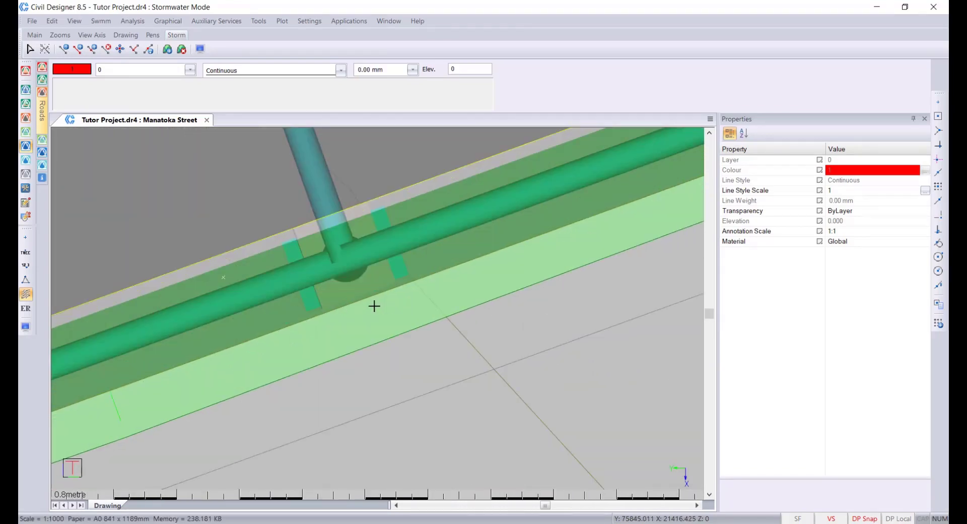
pyautogui.scroll(-1, 374, 306)
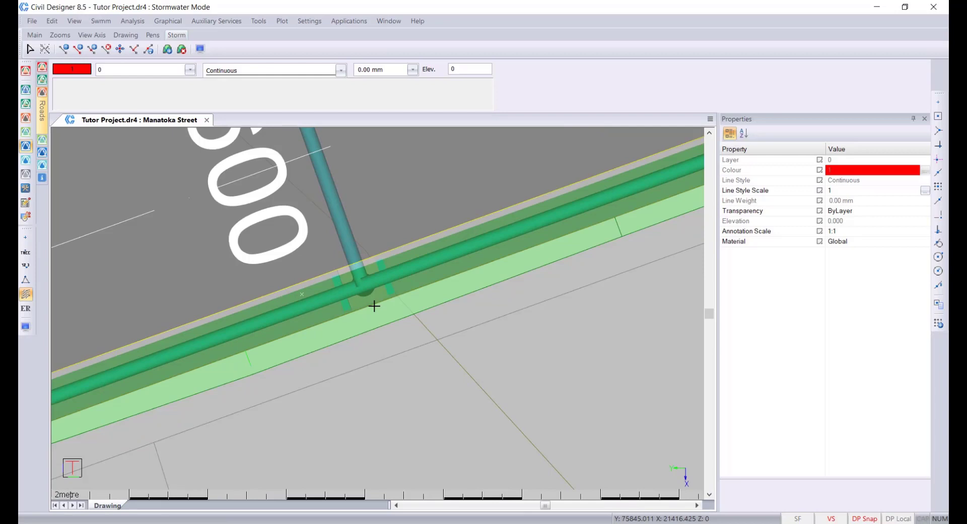